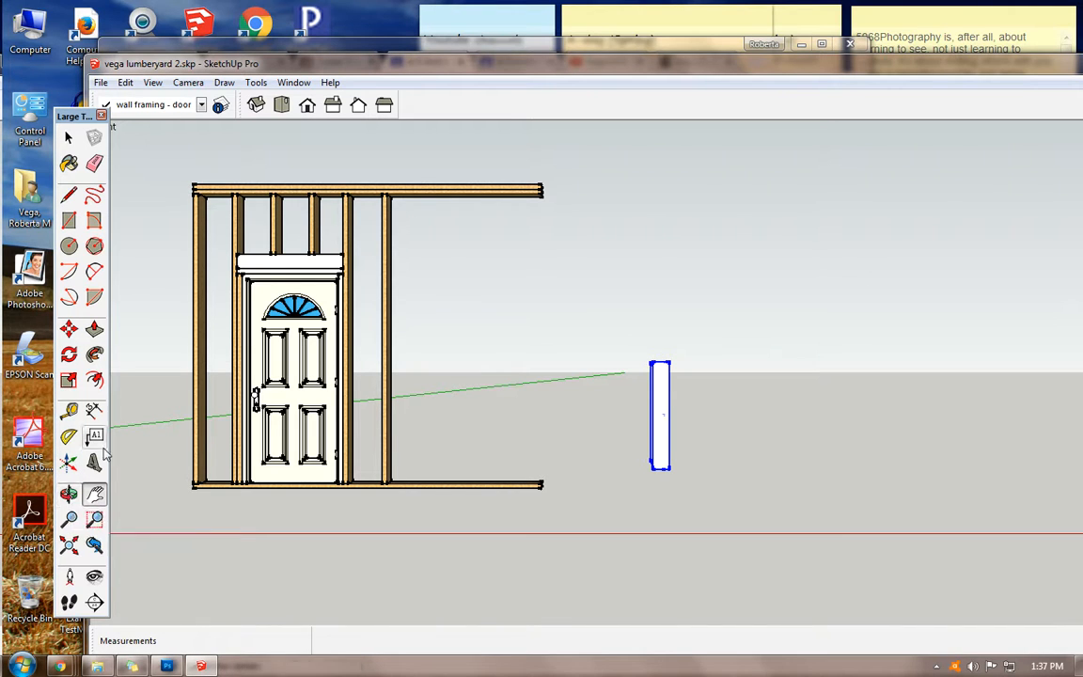
- Rotate the selected window 90 degrees about its center in plan so that it faces the same way as the door wall
{"action": "middle_click_drag", "start_coordinate": [285, 118], "coordinate": [319, 143]}
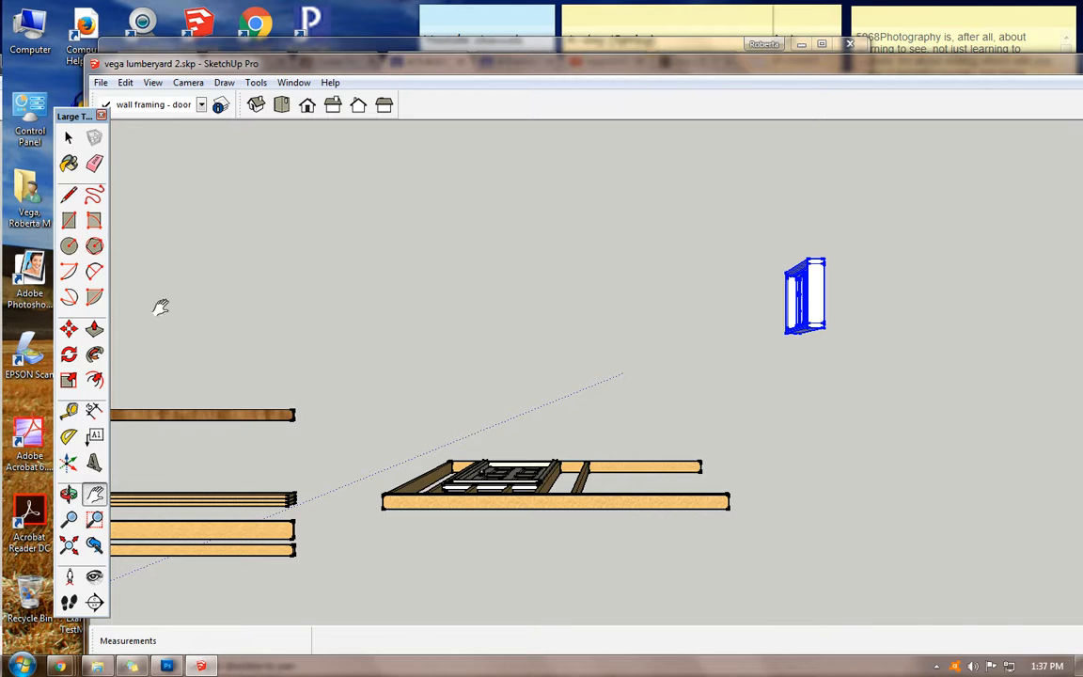
{"action": "left_click", "coordinate": [68, 355]}
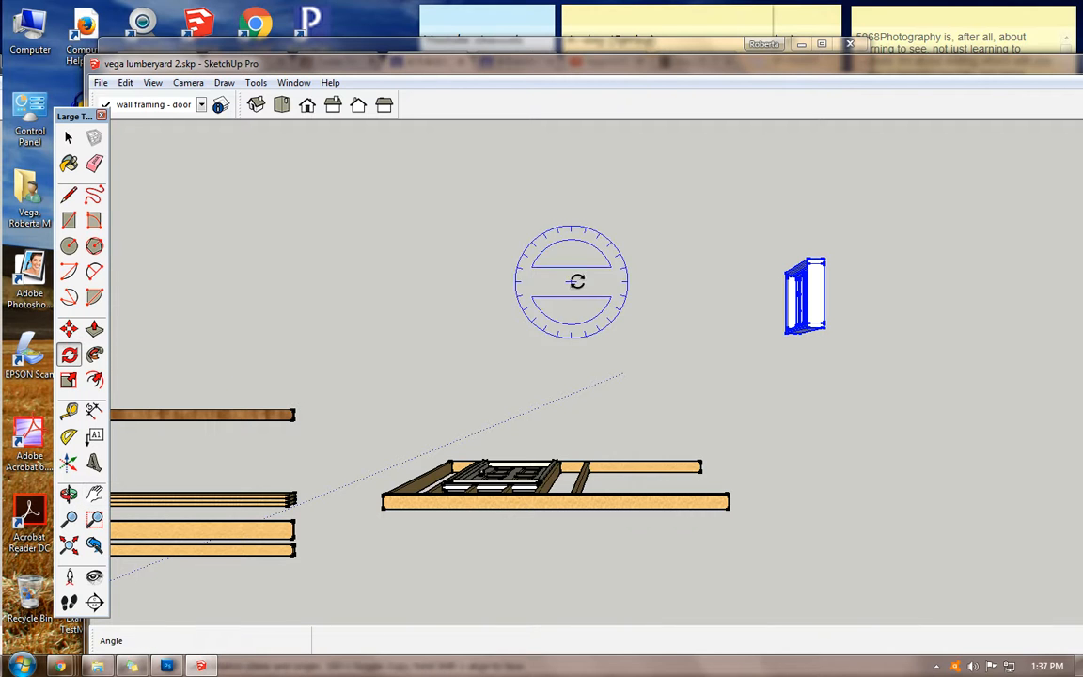
{"action": "left_click", "coordinate": [810, 291]}
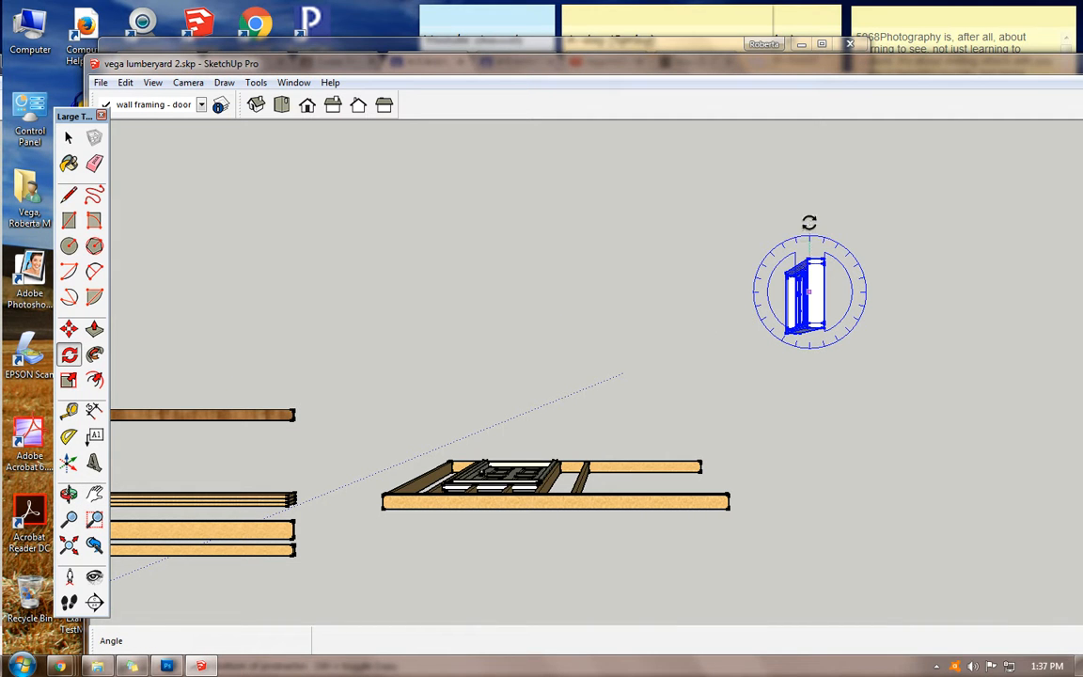
{"action": "left_click", "coordinate": [809, 221]}
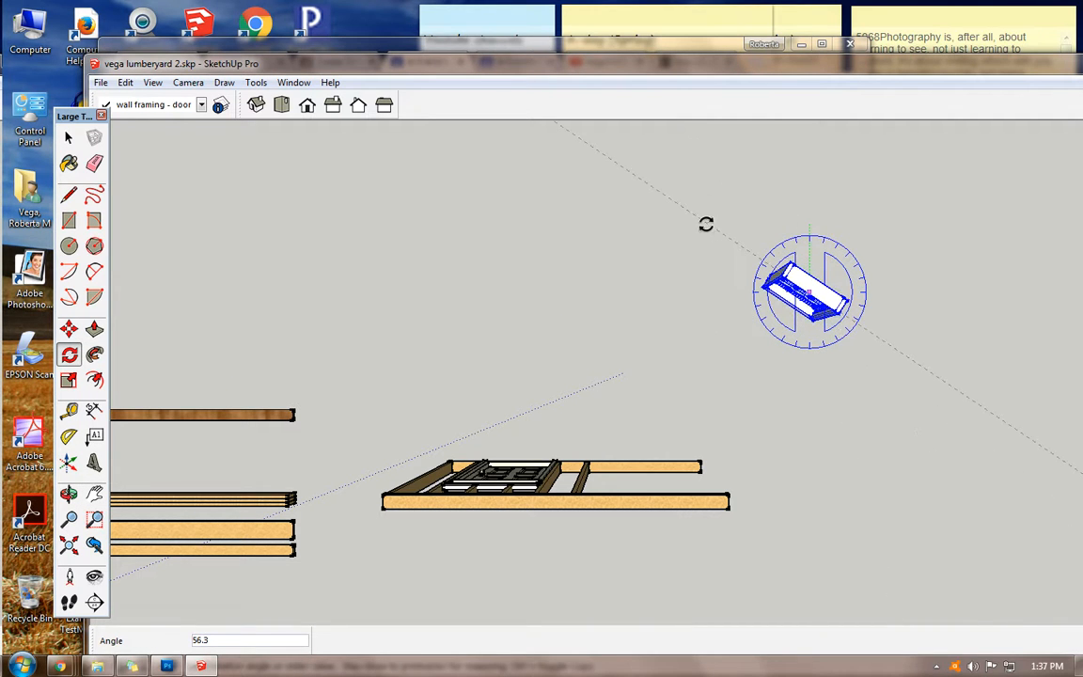
{"action": "key", "text": "Return"}
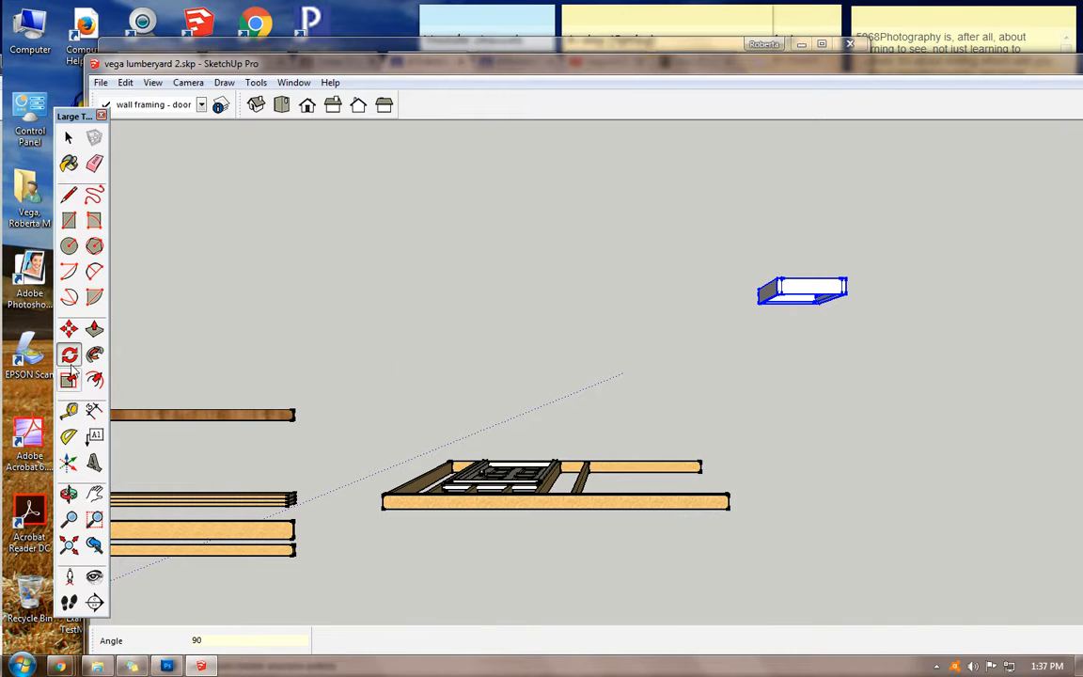
- Move the window roughly in line with the door wall framing, then raise it about 2 feet in the front view
{"action": "left_click", "coordinate": [69, 328]}
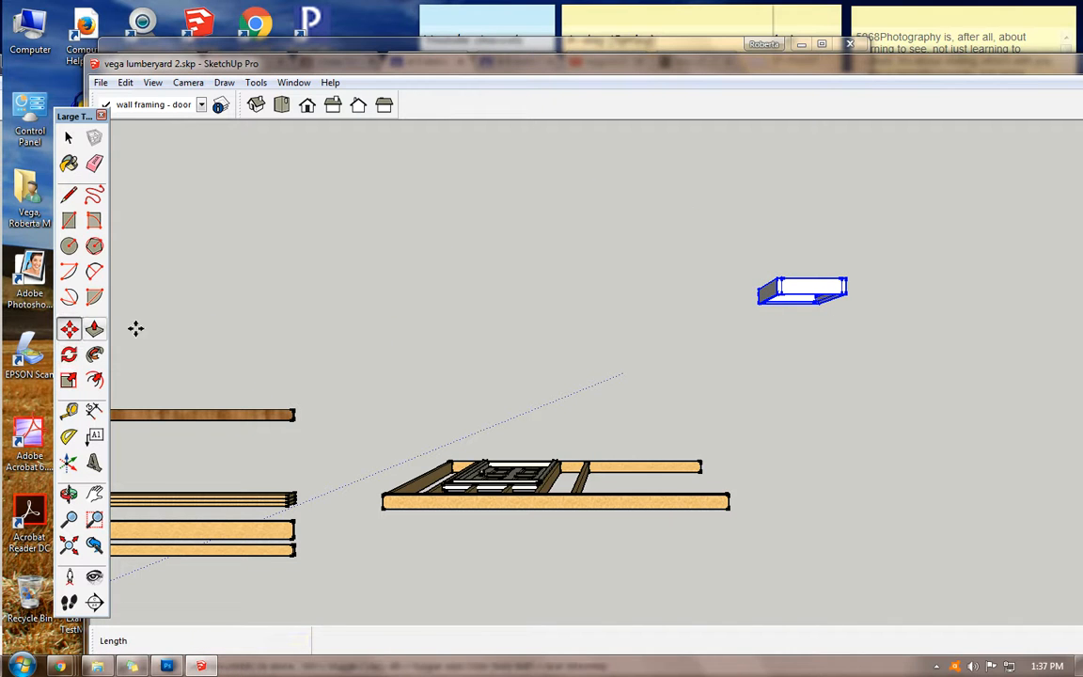
{"action": "left_click", "coordinate": [801, 287]}
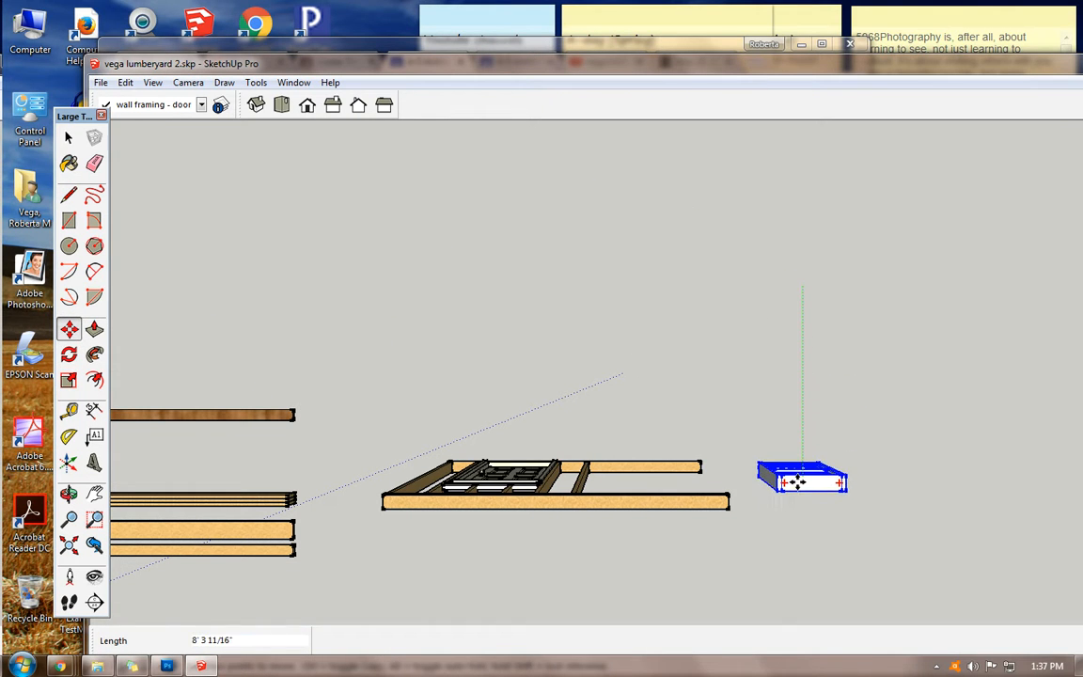
{"action": "left_click", "coordinate": [788, 488]}
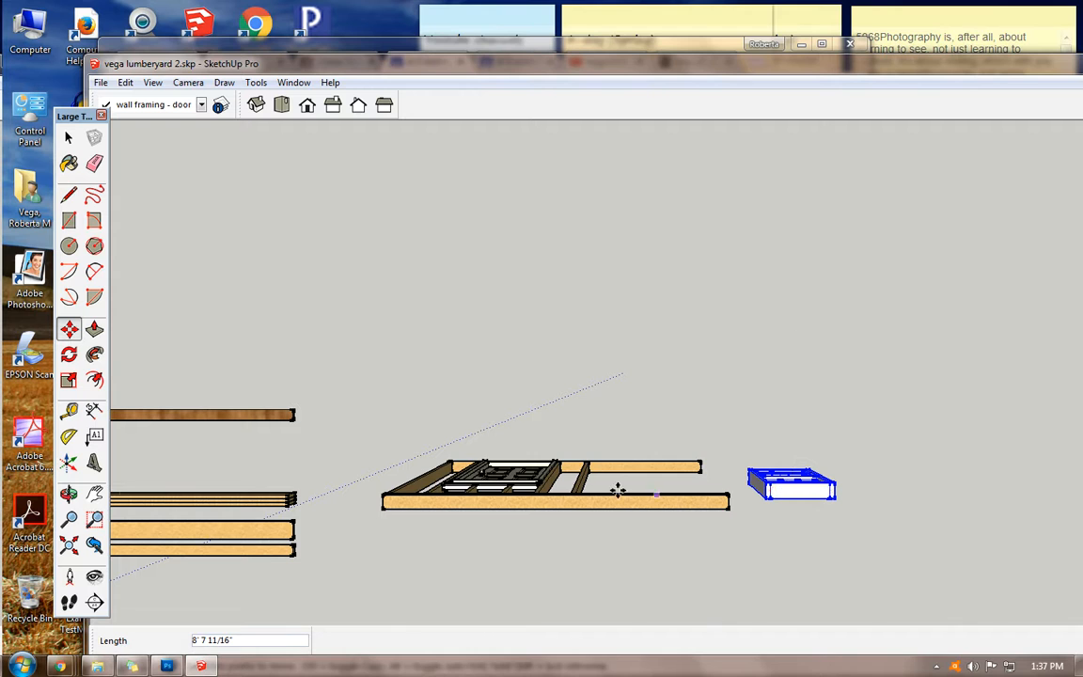
{"action": "left_click", "coordinate": [306, 106]}
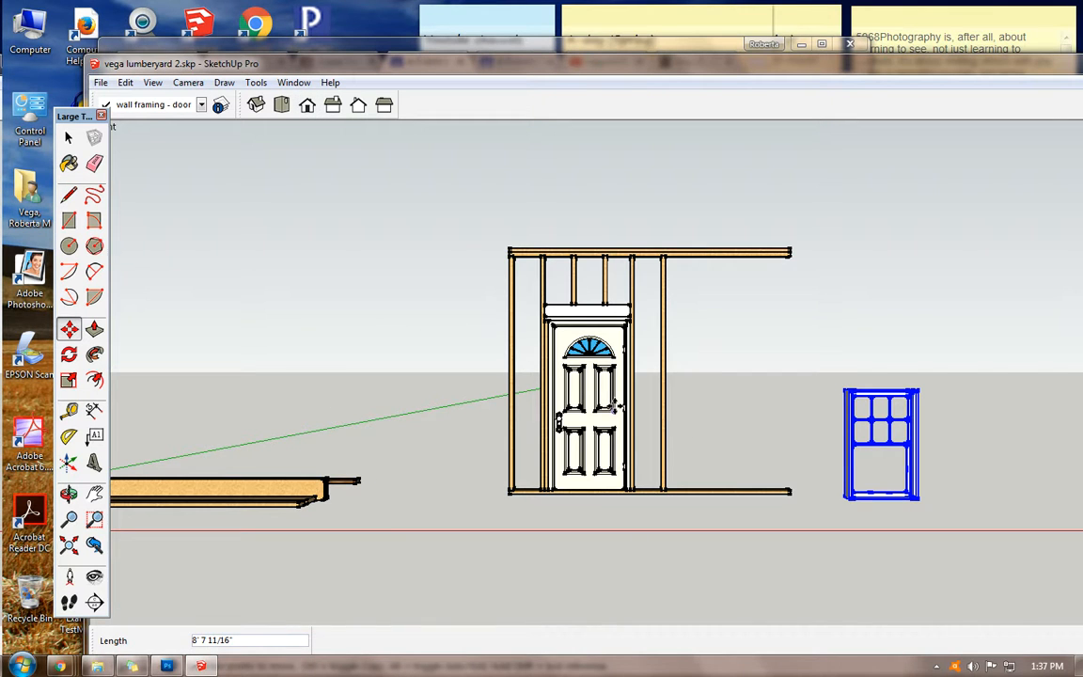
{"action": "left_click", "coordinate": [845, 414]}
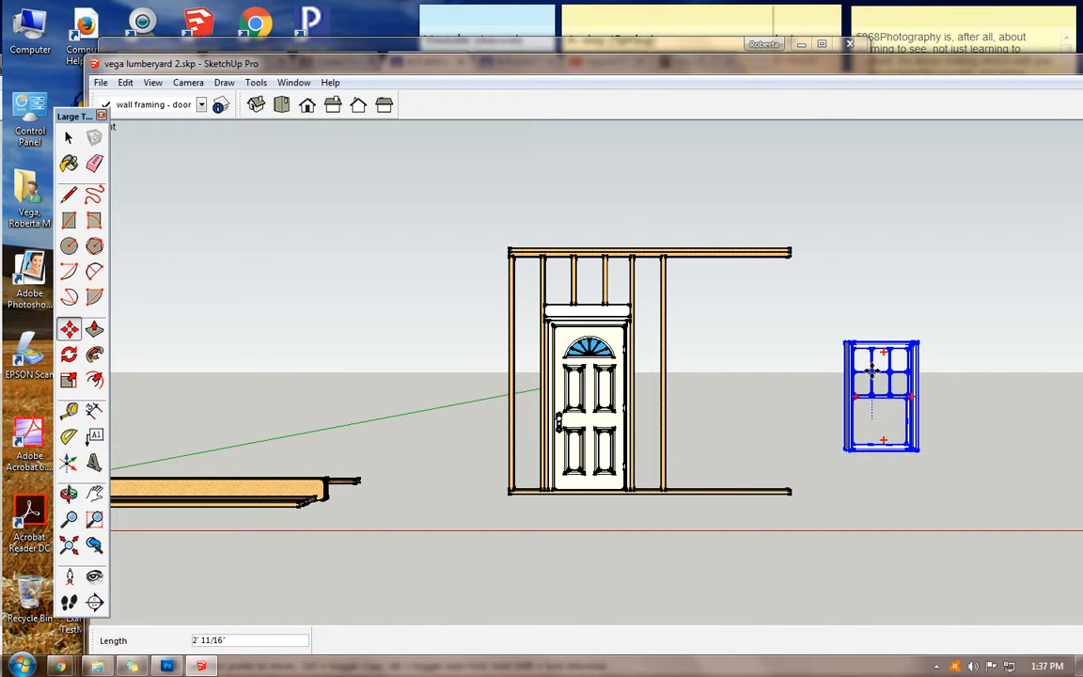
{"action": "left_click", "coordinate": [68, 138]}
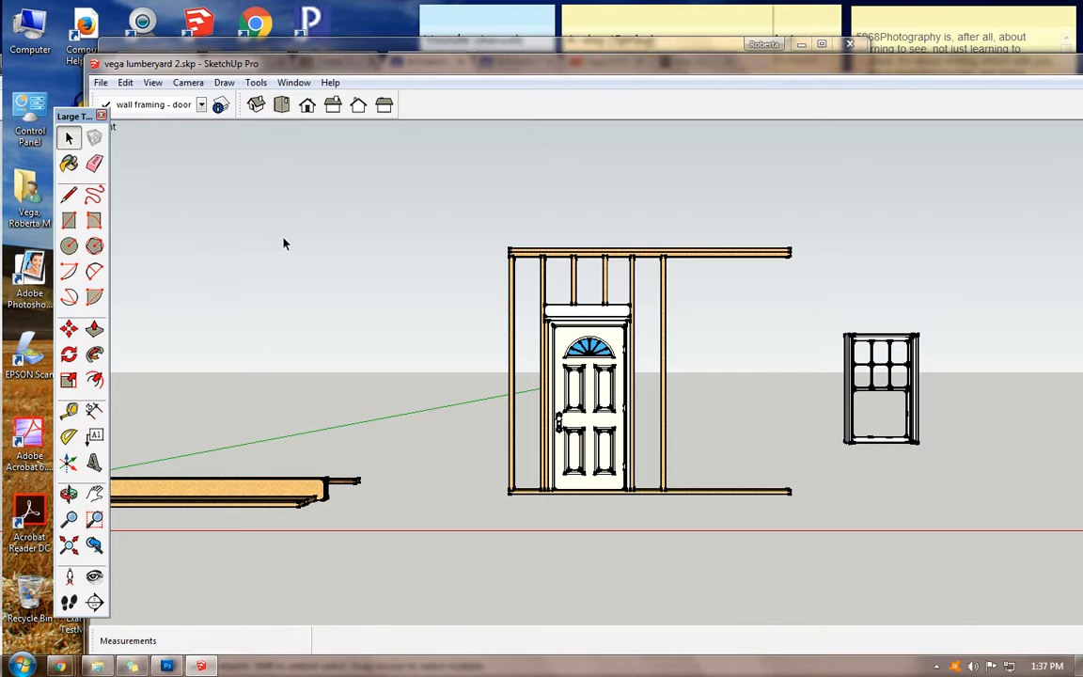
- Add linear dimensions for the window's overall height beside its left edge and overall width above its top edge
{"action": "left_click", "coordinate": [94, 493]}
{"action": "left_click_drag", "start_coordinate": [345, 388], "coordinate": [268, 375]}
{"action": "scroll", "coordinate": [715, 410], "scroll_direction": "up", "scroll_amount": 5}
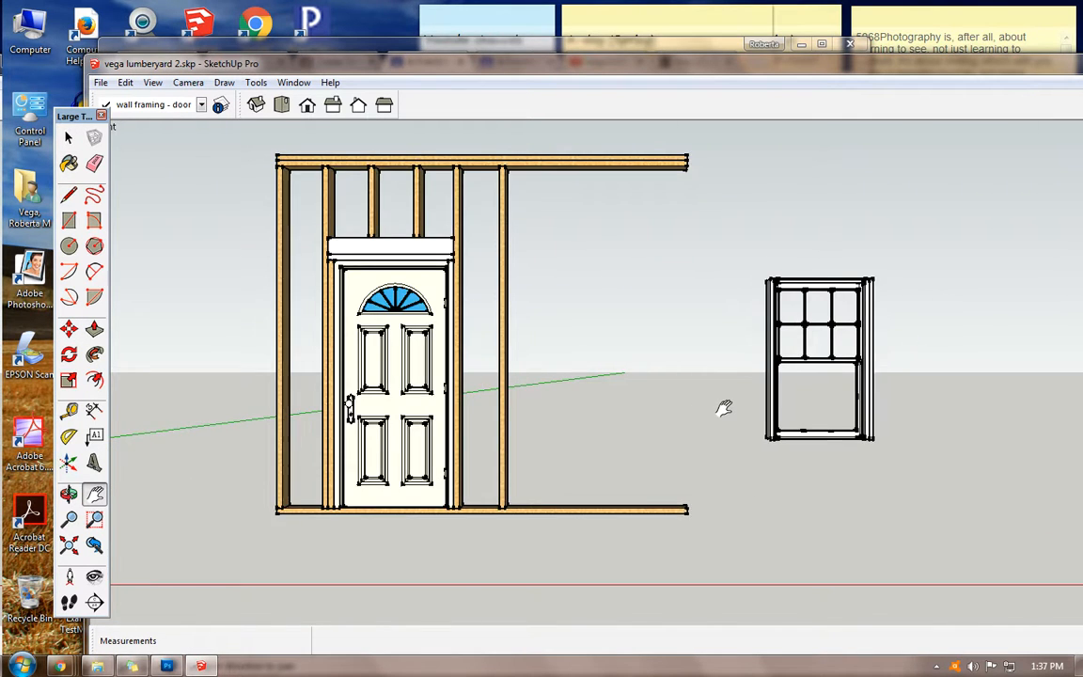
{"action": "left_click_drag", "start_coordinate": [725, 406], "coordinate": [636, 444]}
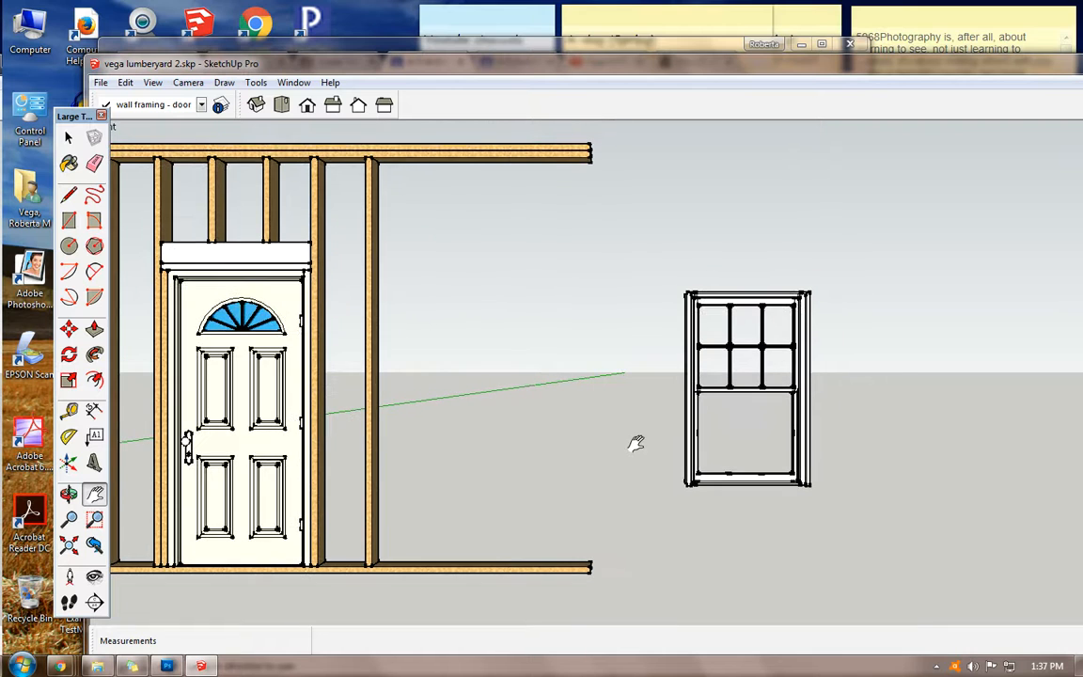
{"action": "left_click", "coordinate": [94, 410]}
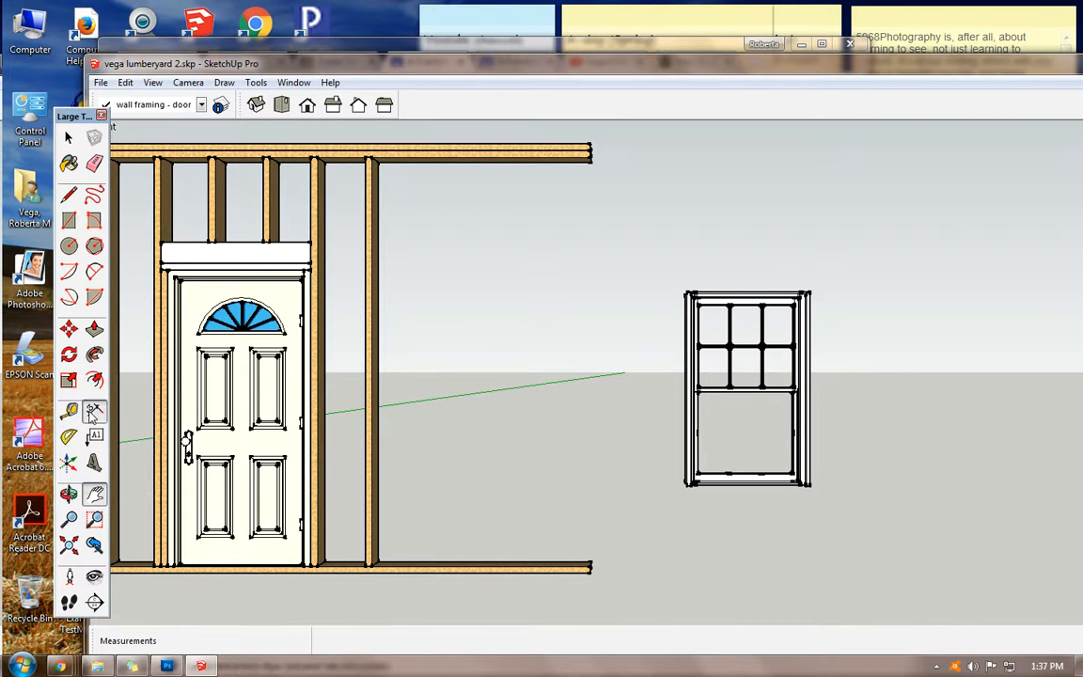
{"action": "left_click", "coordinate": [687, 486]}
{"action": "left_click", "coordinate": [688, 294]}
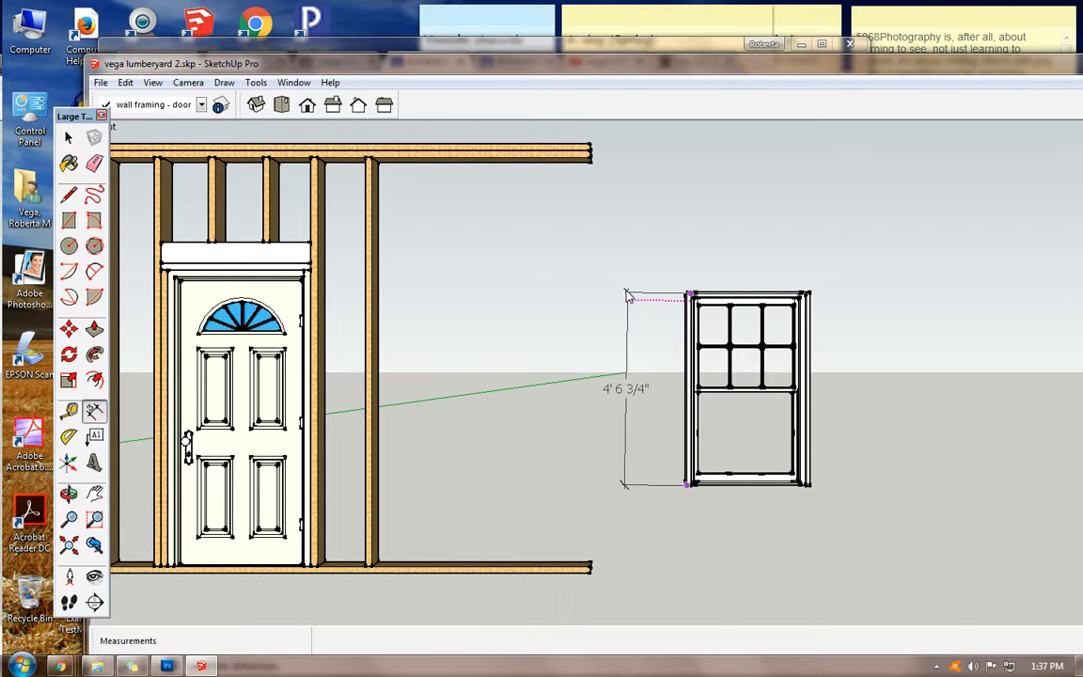
{"action": "left_click", "coordinate": [809, 293]}
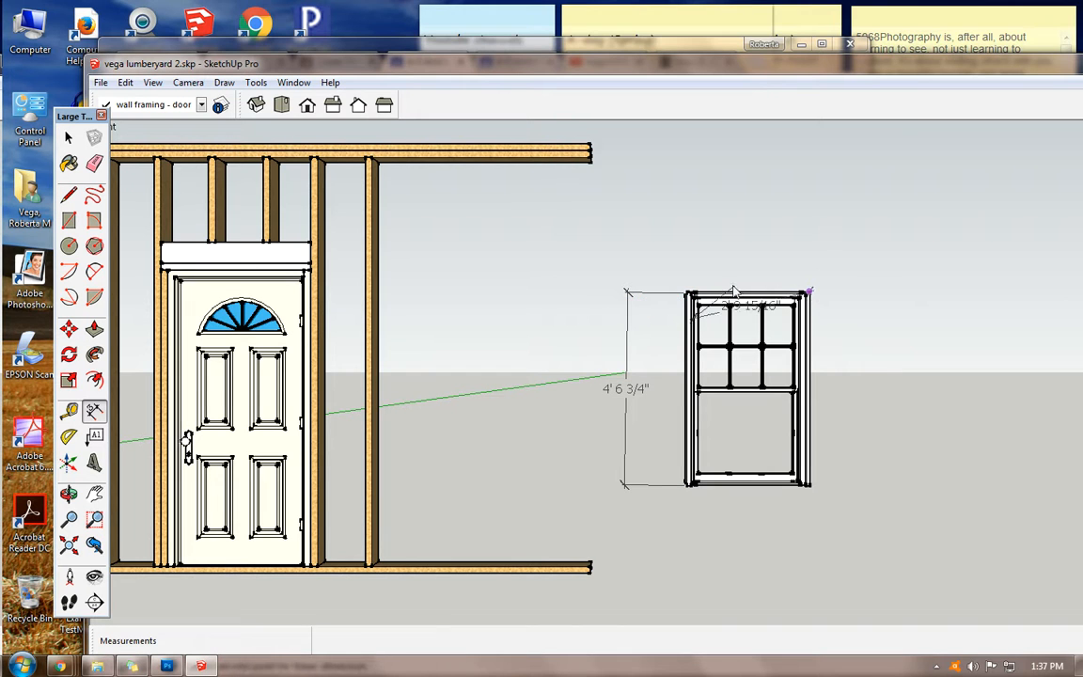
{"action": "left_click", "coordinate": [687, 293]}
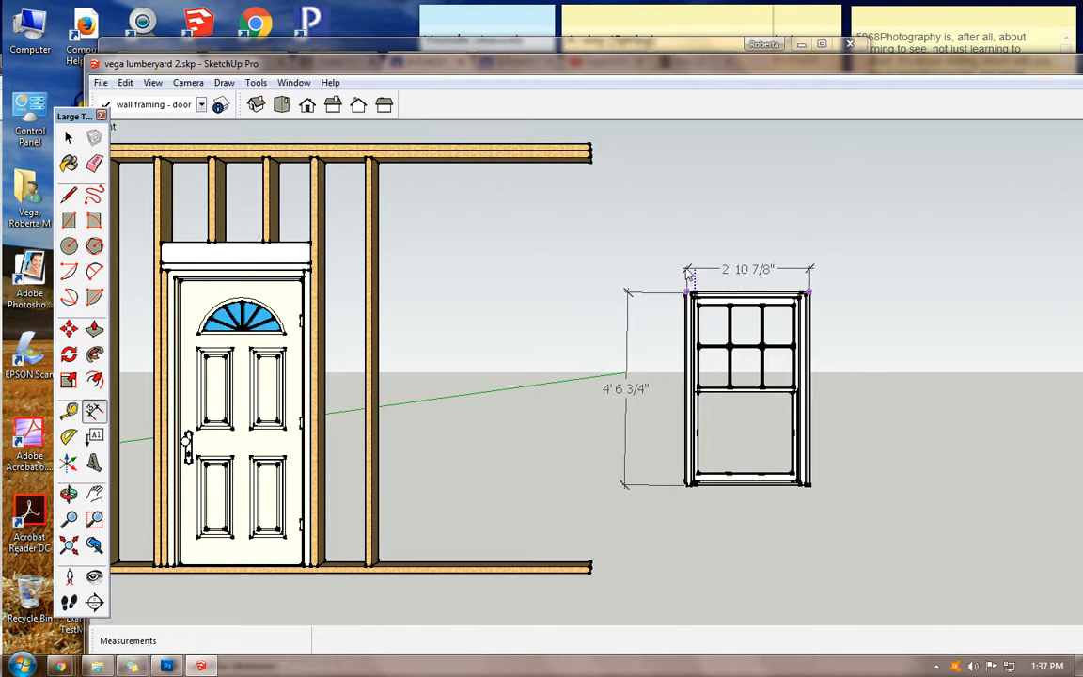
{"action": "left_click", "coordinate": [623, 230]}
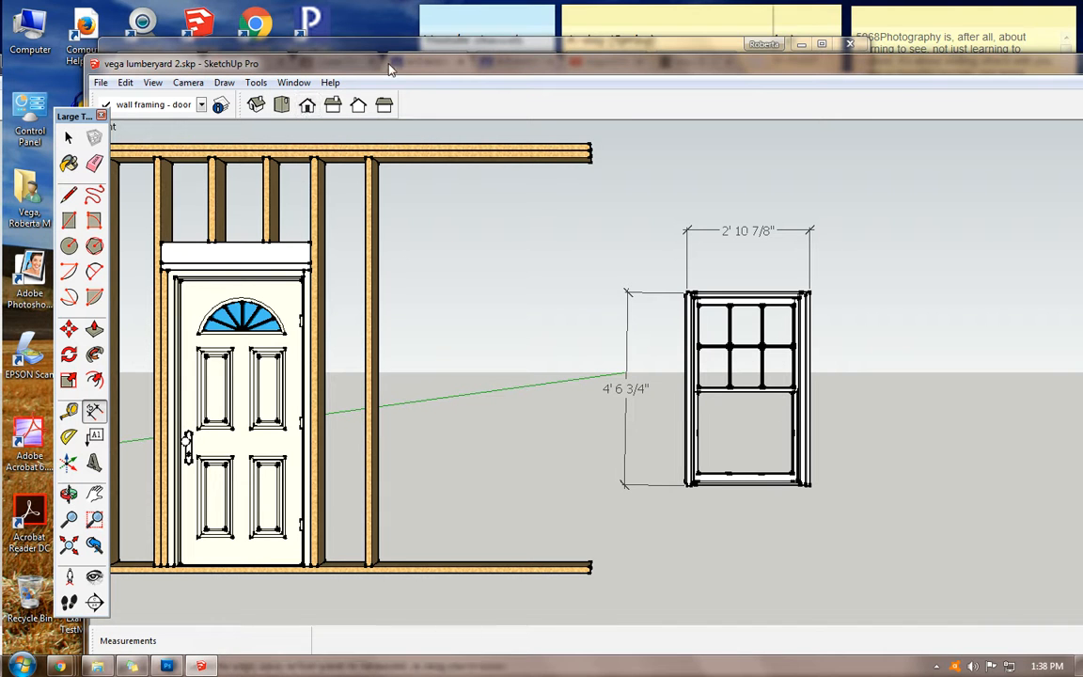
- Create a new layer named "wall framing - window" and make it the active layer
{"action": "left_click_drag", "start_coordinate": [331, 68], "coordinate": [406, 65]}
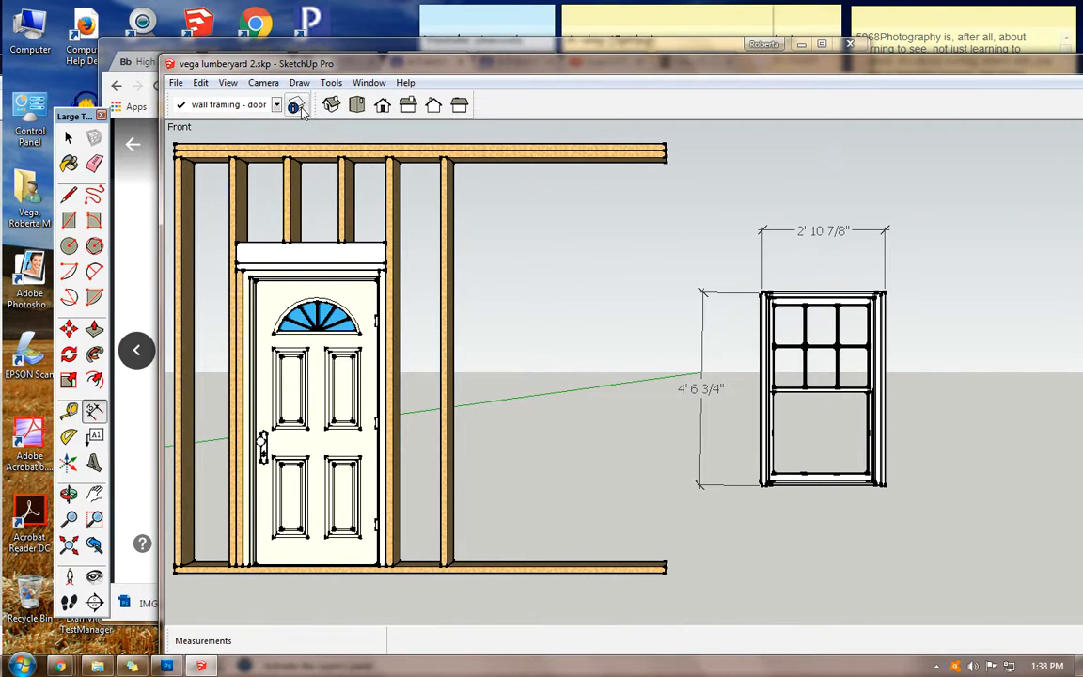
{"action": "left_click", "coordinate": [296, 106]}
{"action": "left_click", "coordinate": [53, 210]}
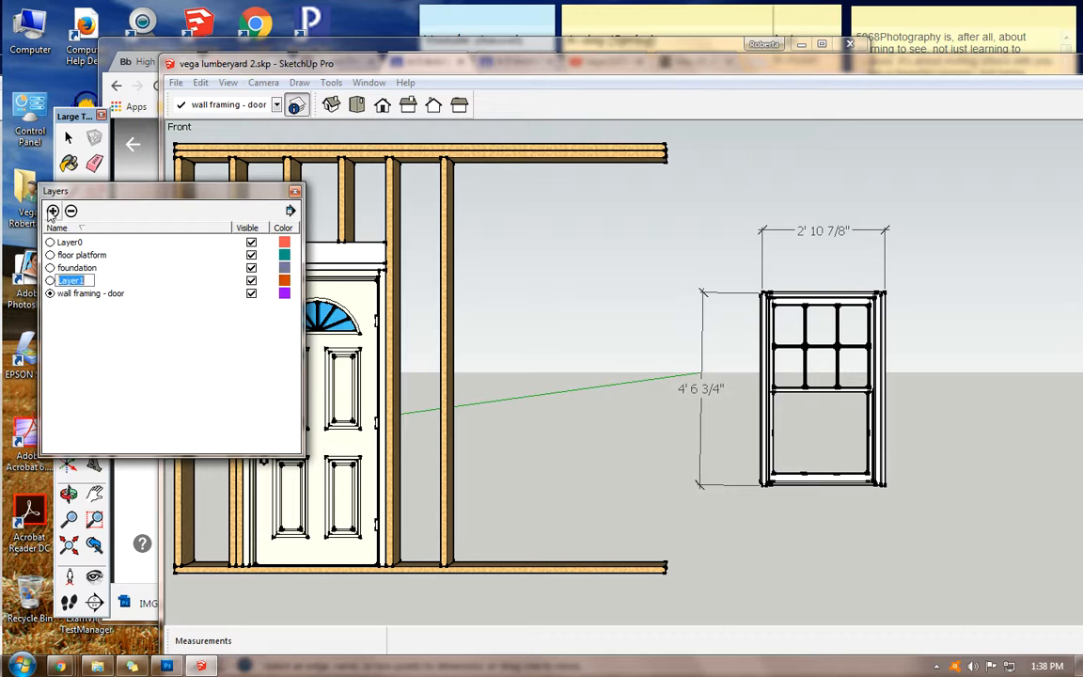
{"action": "type", "text": "wall framing - window"}
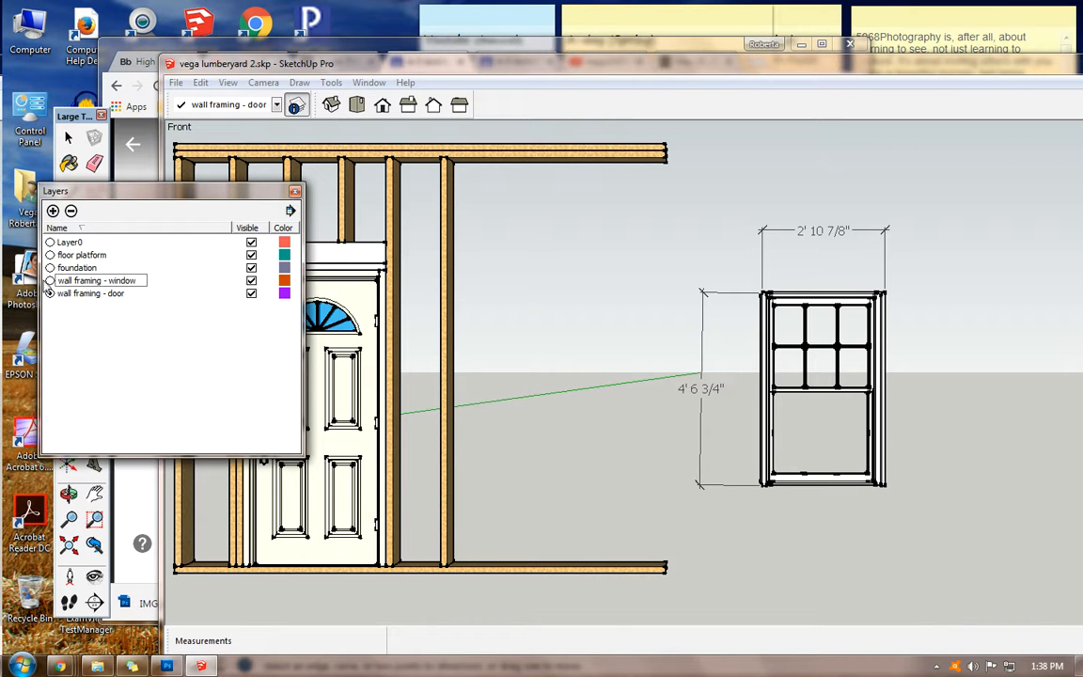
{"action": "left_click", "coordinate": [49, 292]}
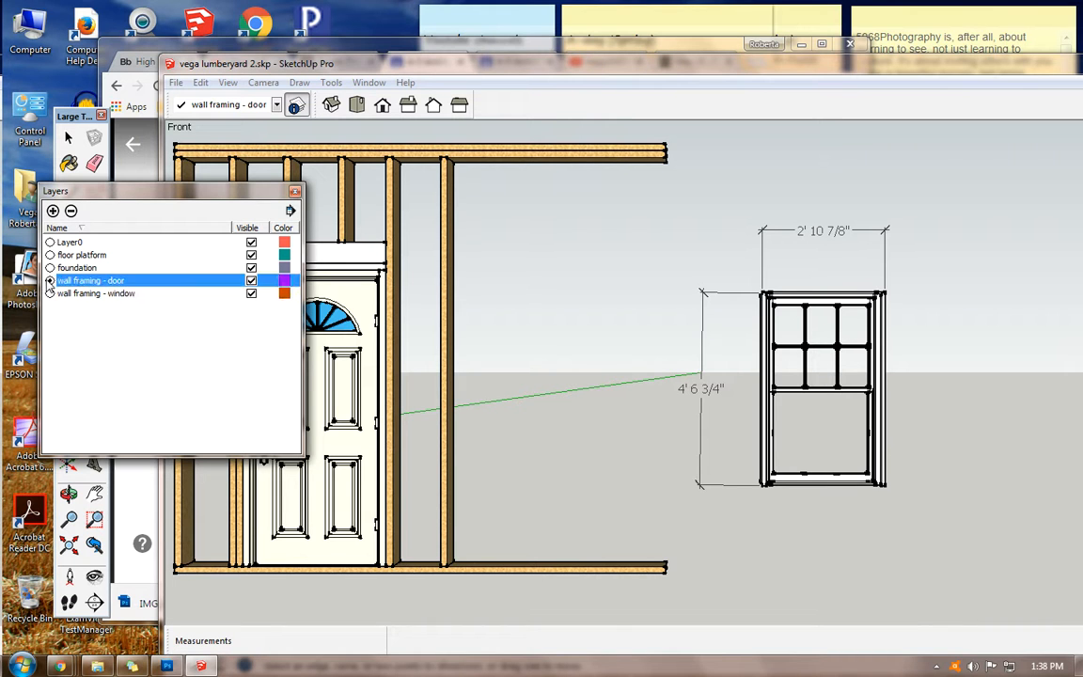
{"action": "left_click", "coordinate": [241, 103]}
{"action": "left_click", "coordinate": [242, 166]}
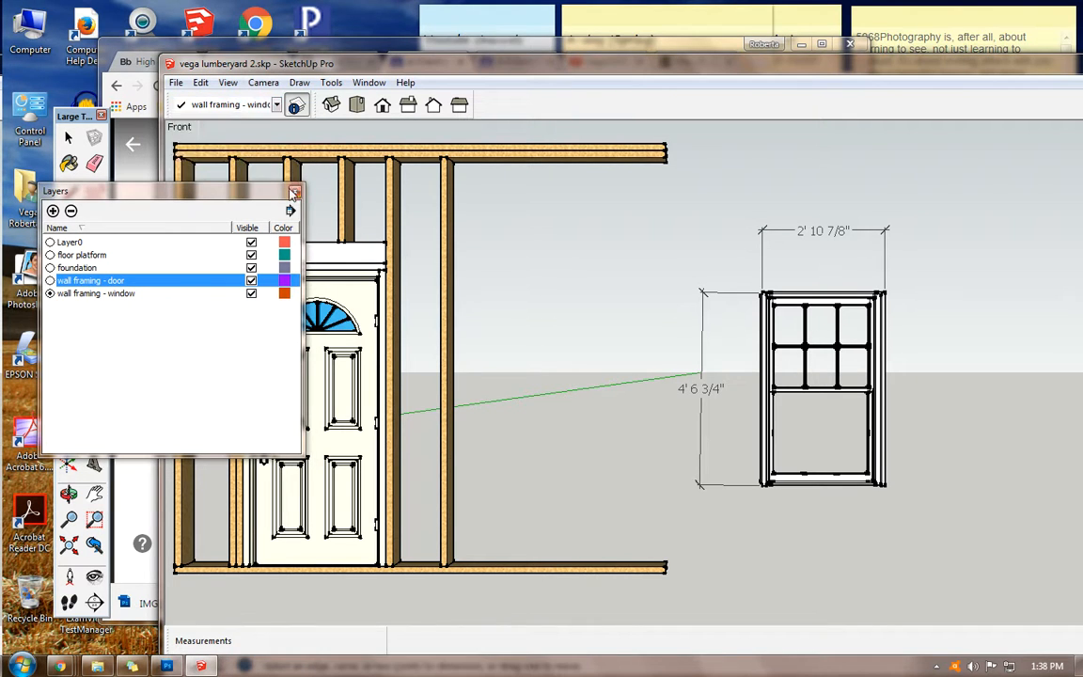
{"action": "left_click", "coordinate": [294, 192]}
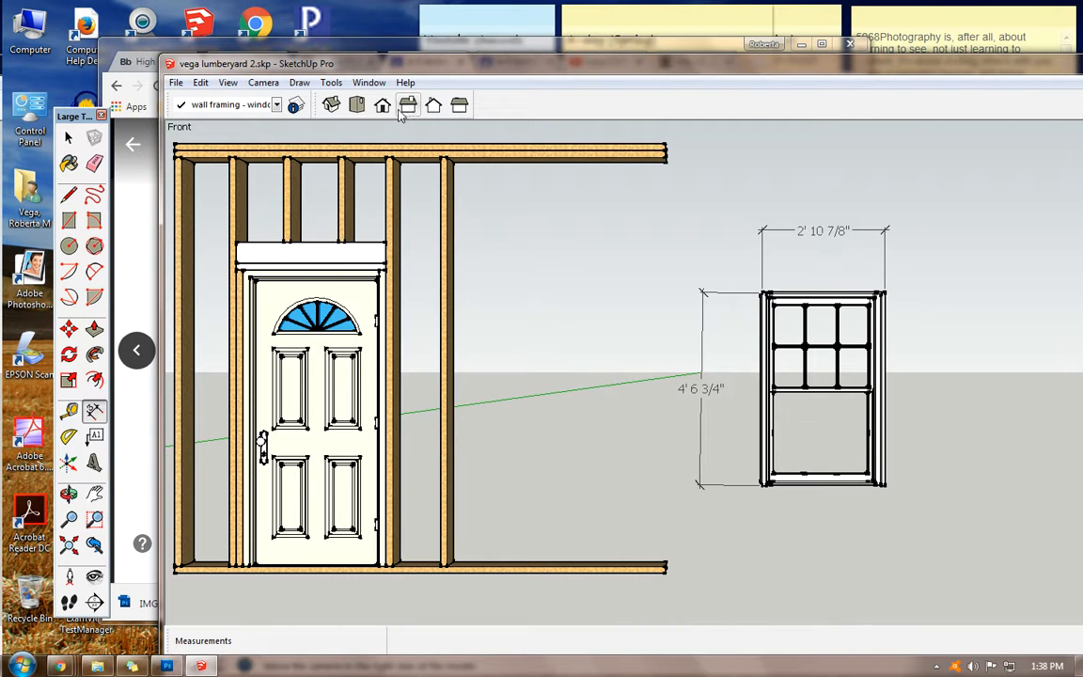
- In the top view, draw a 12' by 6" rectangle in the empty area behind the window
{"action": "left_click", "coordinate": [356, 106]}
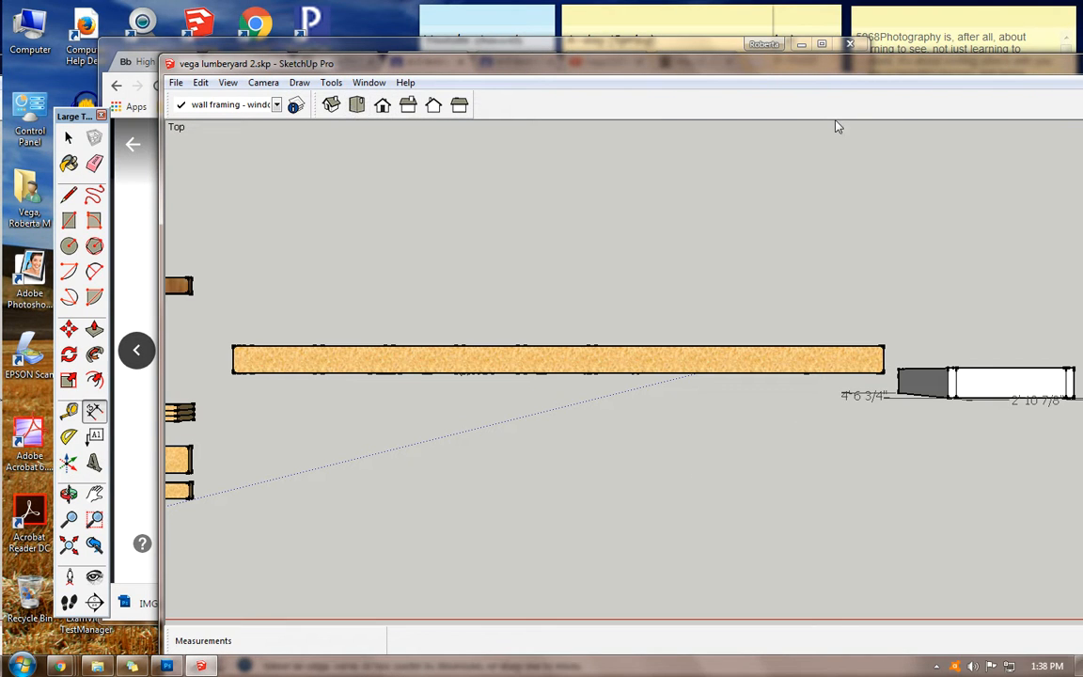
{"action": "left_click", "coordinate": [94, 493]}
{"action": "mouse_move", "coordinate": [733, 73]}
{"action": "left_mouse_down"}
{"action": "mouse_move", "coordinate": [579, 51]}
{"action": "mouse_move", "coordinate": [389, 45]}
{"action": "left_mouse_up"}
{"action": "left_click_drag", "start_coordinate": [657, 52], "coordinate": [881, 58]}
{"action": "left_click_drag", "start_coordinate": [639, 461], "coordinate": [475, 466]}
{"action": "left_click_drag", "start_coordinate": [707, 446], "coordinate": [503, 461]}
{"action": "left_click_drag", "start_coordinate": [642, 420], "coordinate": [615, 426]}
{"action": "left_click", "coordinate": [68, 220]}
{"action": "left_click", "coordinate": [459, 266]}
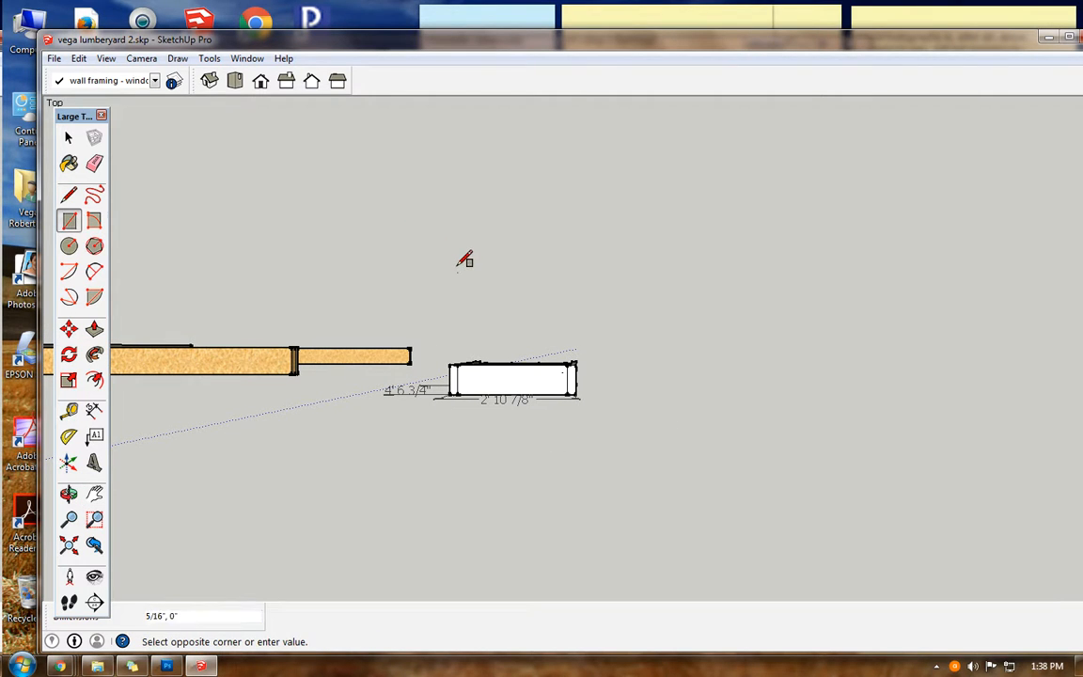
{"action": "left_click", "coordinate": [950, 230]}
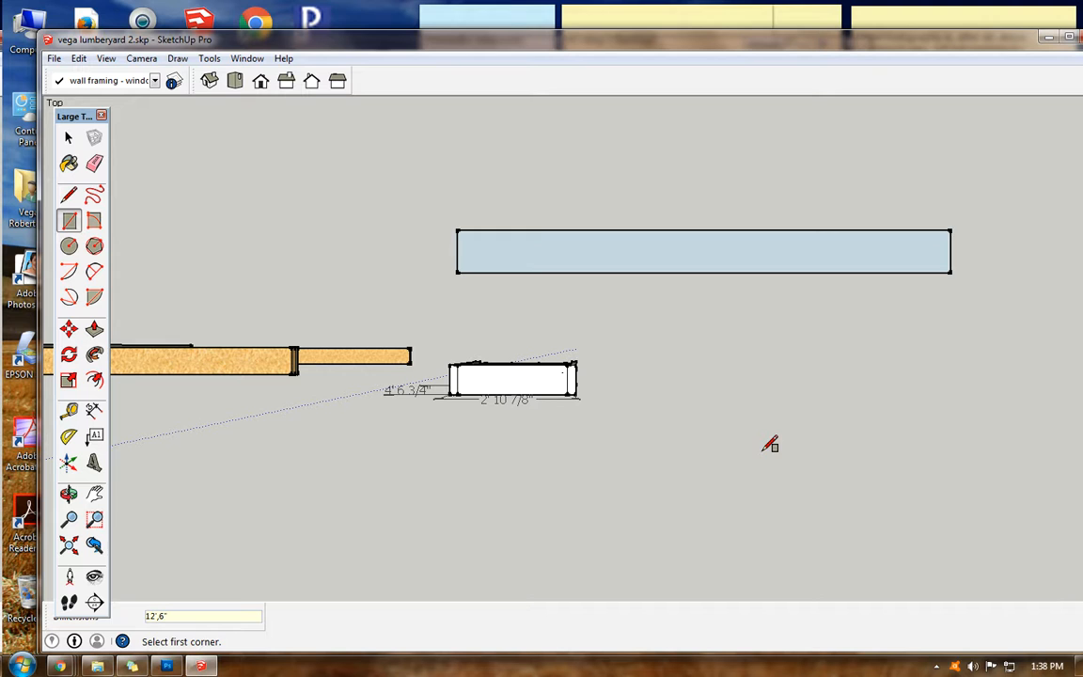
{"action": "key", "text": "Return"}
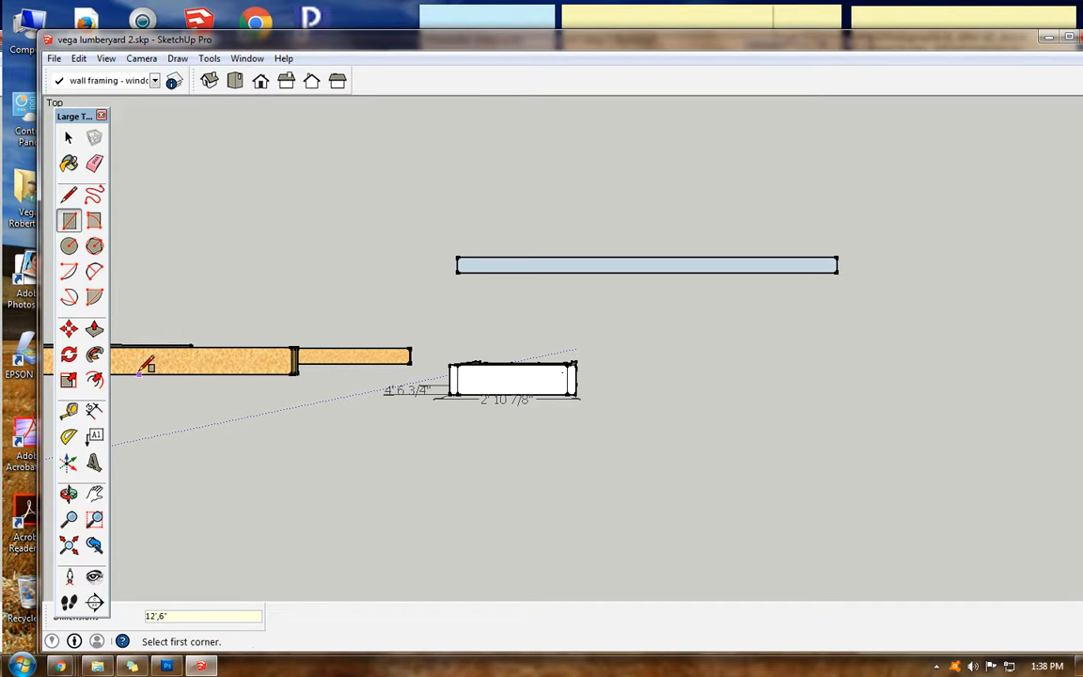
- Turn the new rectangle into a component named "window sole plate", replacing the selection
{"action": "left_click", "coordinate": [68, 137]}
{"action": "left_click", "coordinate": [490, 270]}
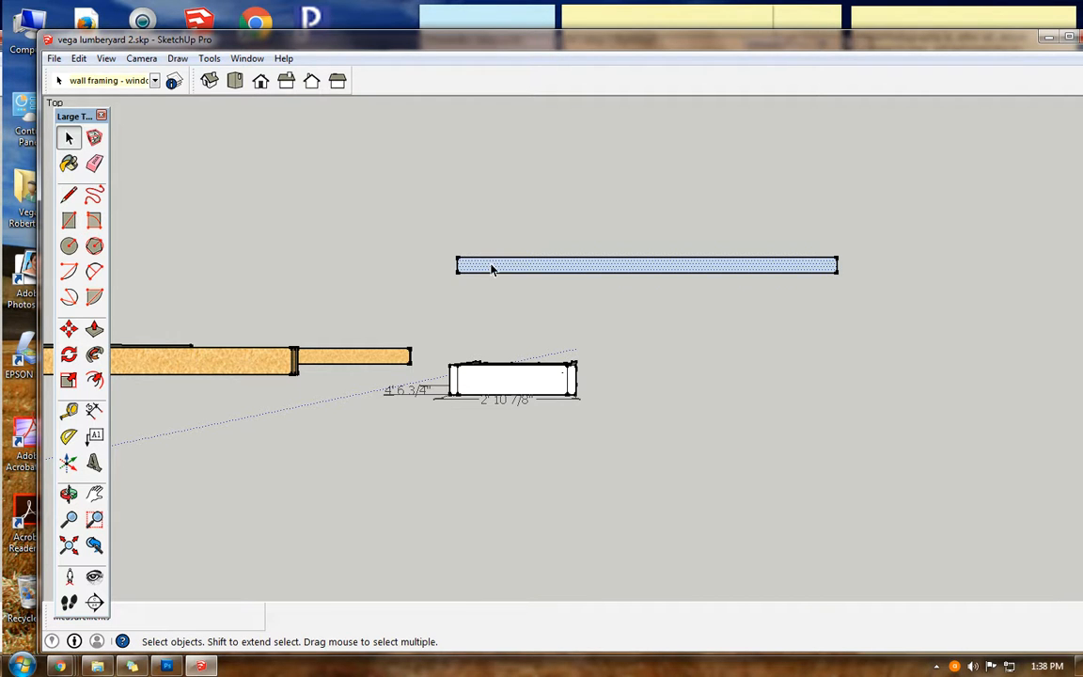
{"action": "left_click", "coordinate": [94, 137]}
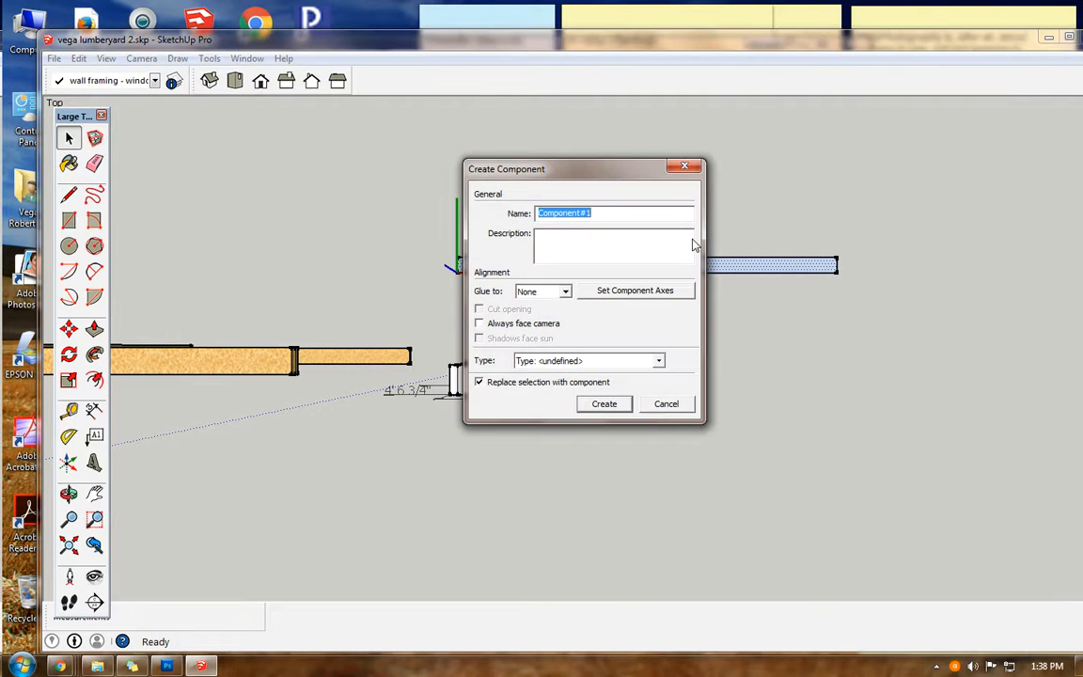
{"action": "type", "text": "window sole plate"}
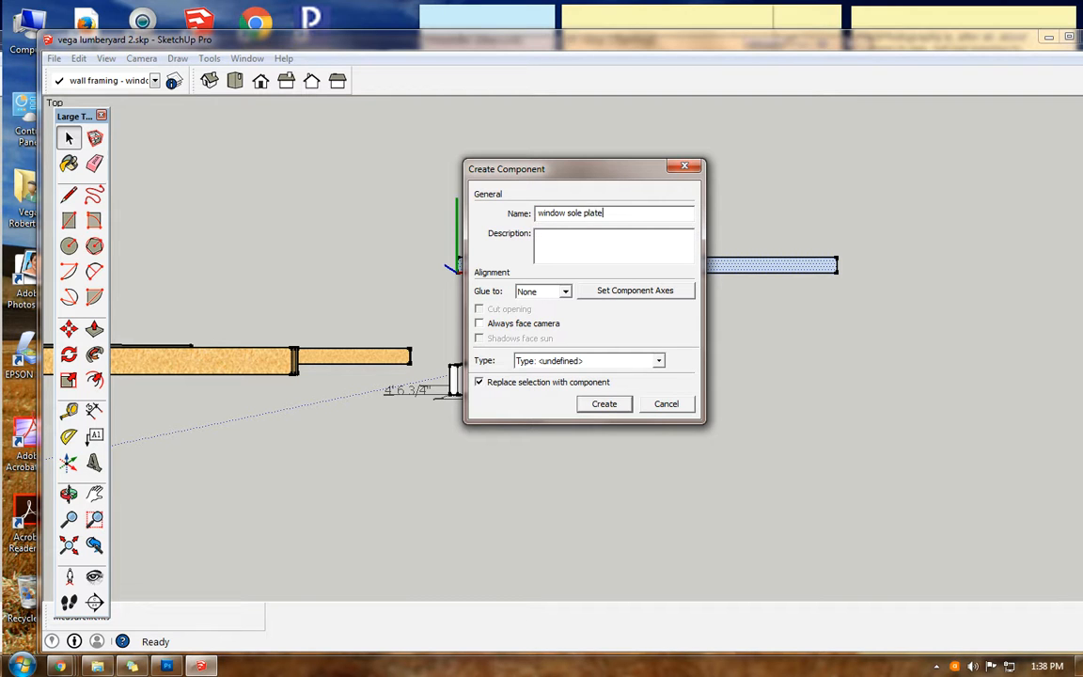
{"action": "left_click", "coordinate": [607, 404]}
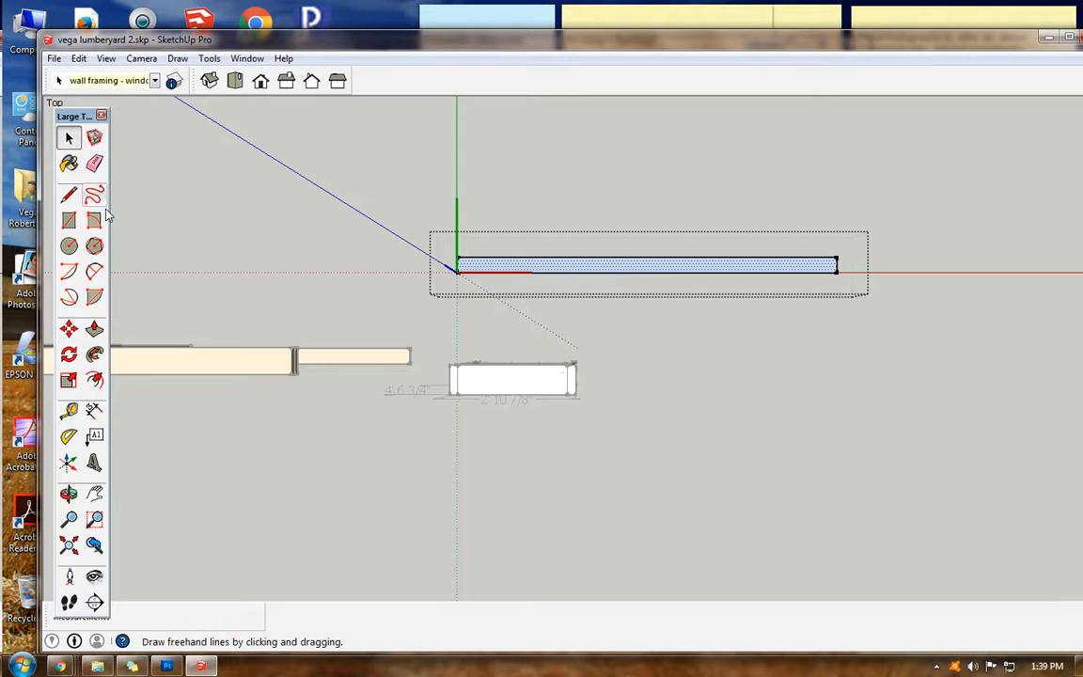
- Inside the window sole plate component, paint the face with the Wood_OSB material
{"action": "left_click", "coordinate": [68, 164]}
{"action": "left_click", "coordinate": [512, 263]}
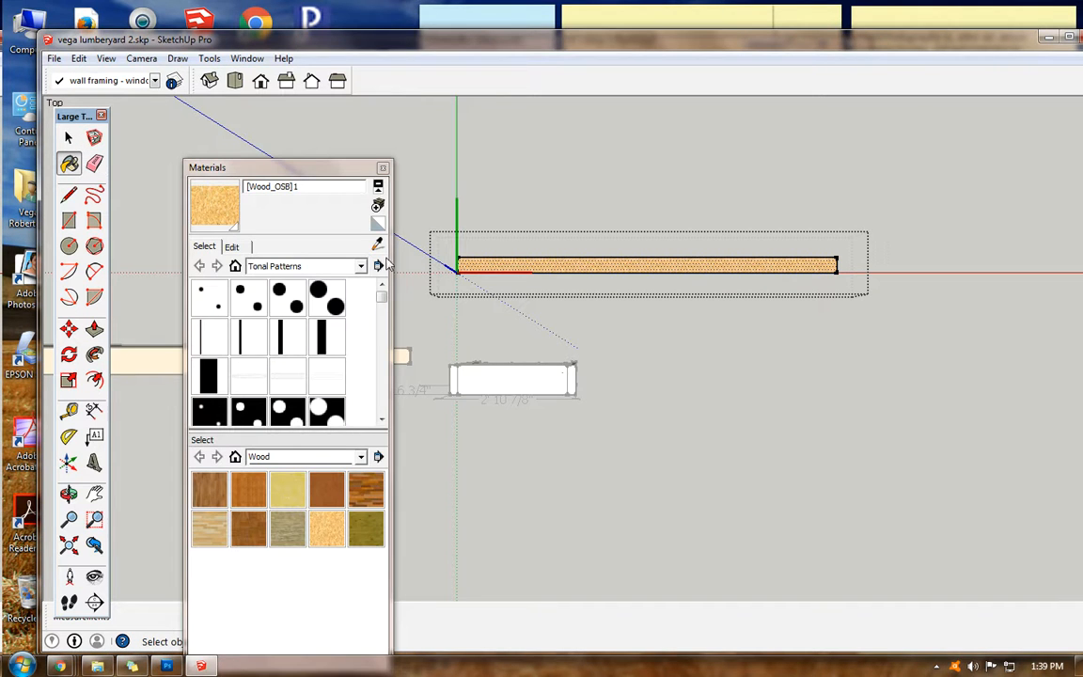
{"action": "left_click", "coordinate": [383, 169]}
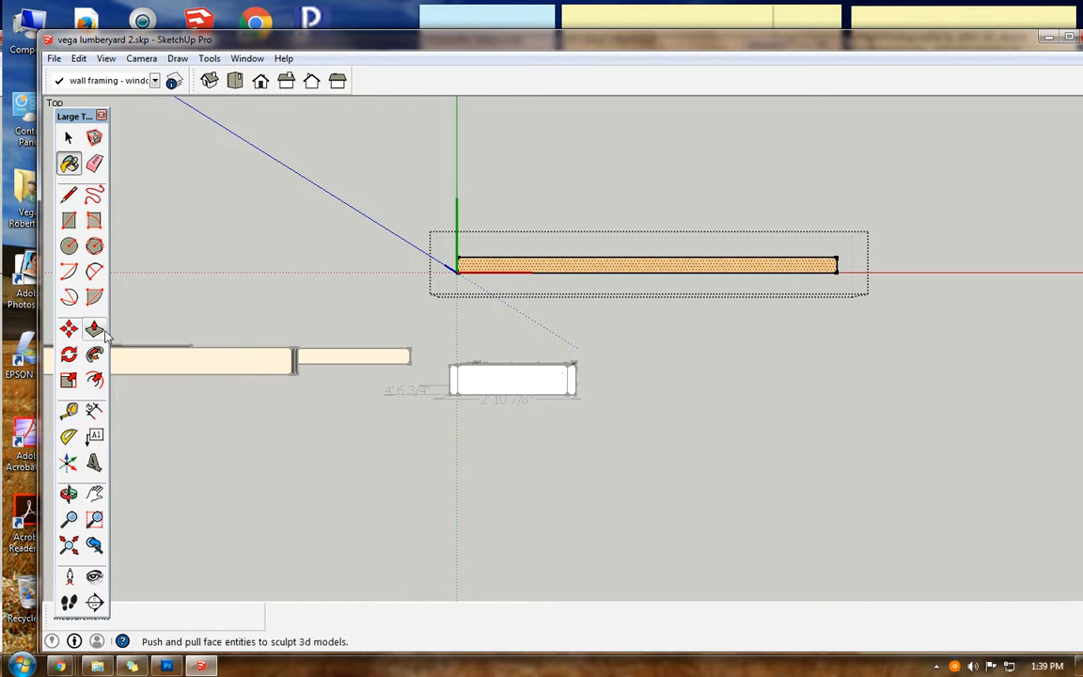
- Push/Pull the sole plate face to a thickness of 2" and finish editing the component
{"action": "left_click", "coordinate": [94, 328]}
{"action": "left_click", "coordinate": [463, 273]}
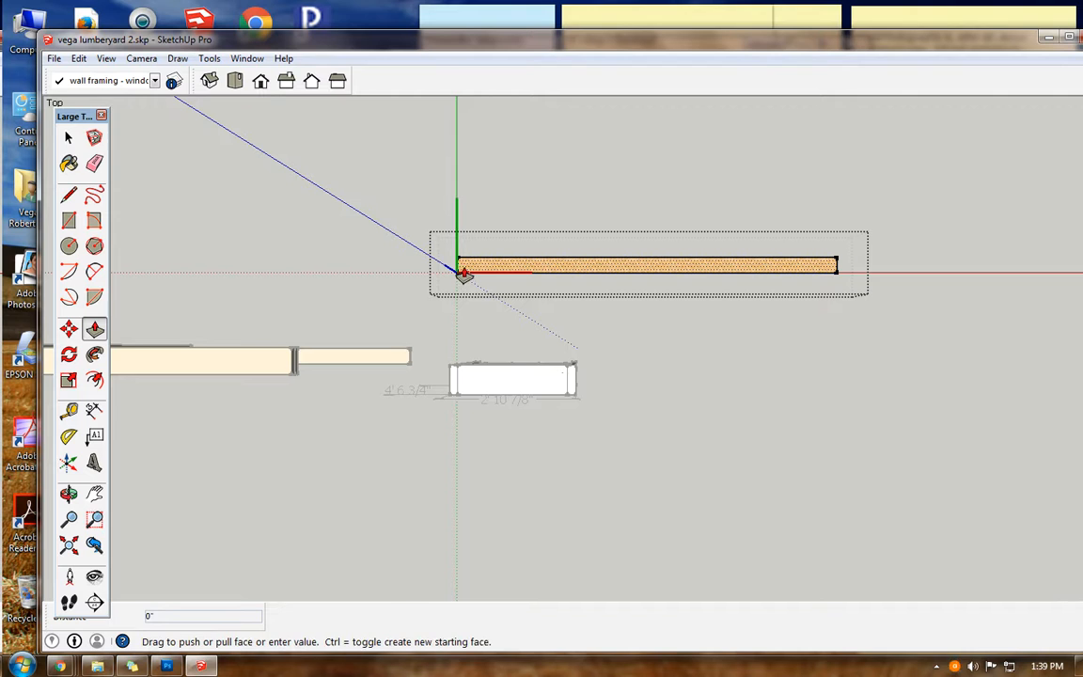
{"action": "left_click", "coordinate": [467, 269]}
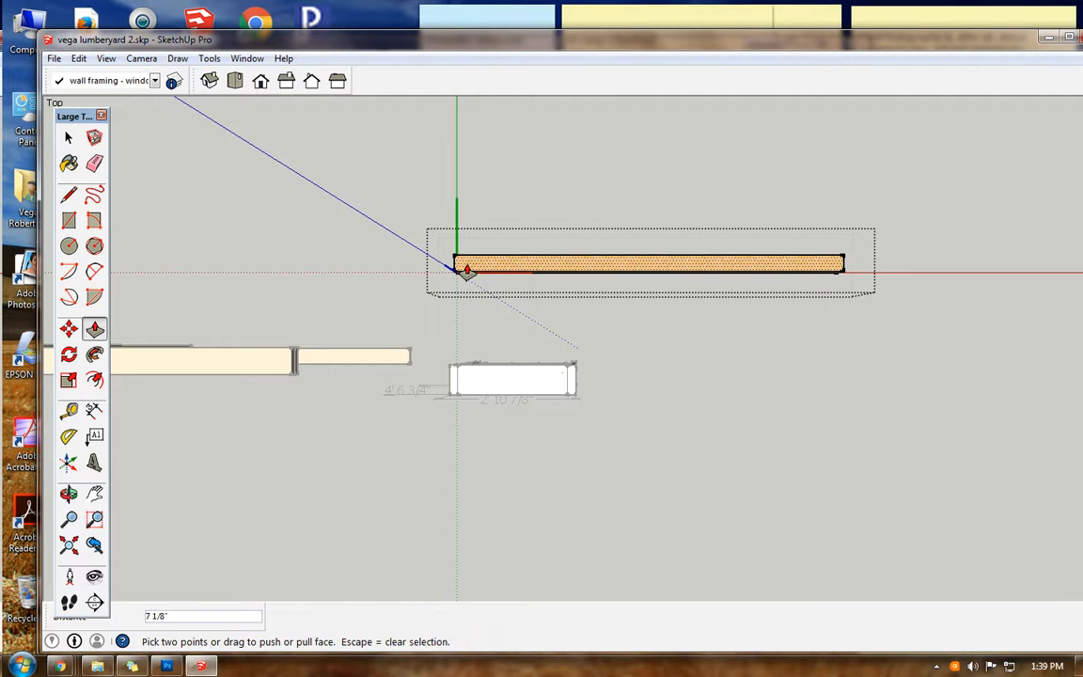
{"action": "left_click", "coordinate": [467, 270]}
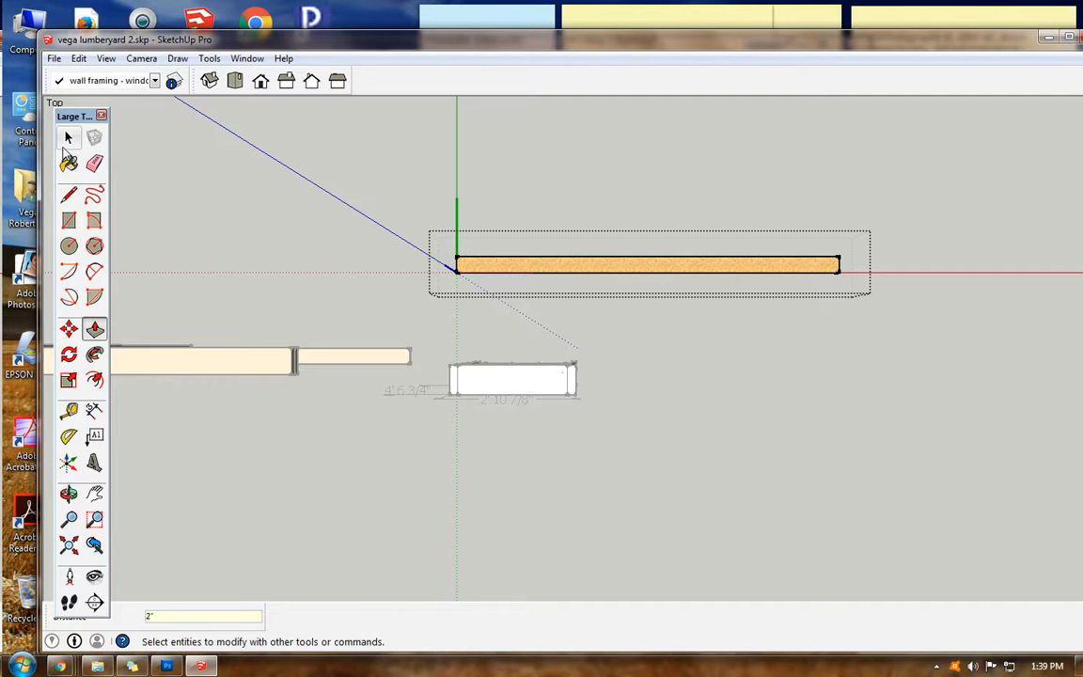
{"action": "left_click", "coordinate": [68, 138]}
{"action": "left_click", "coordinate": [233, 238]}
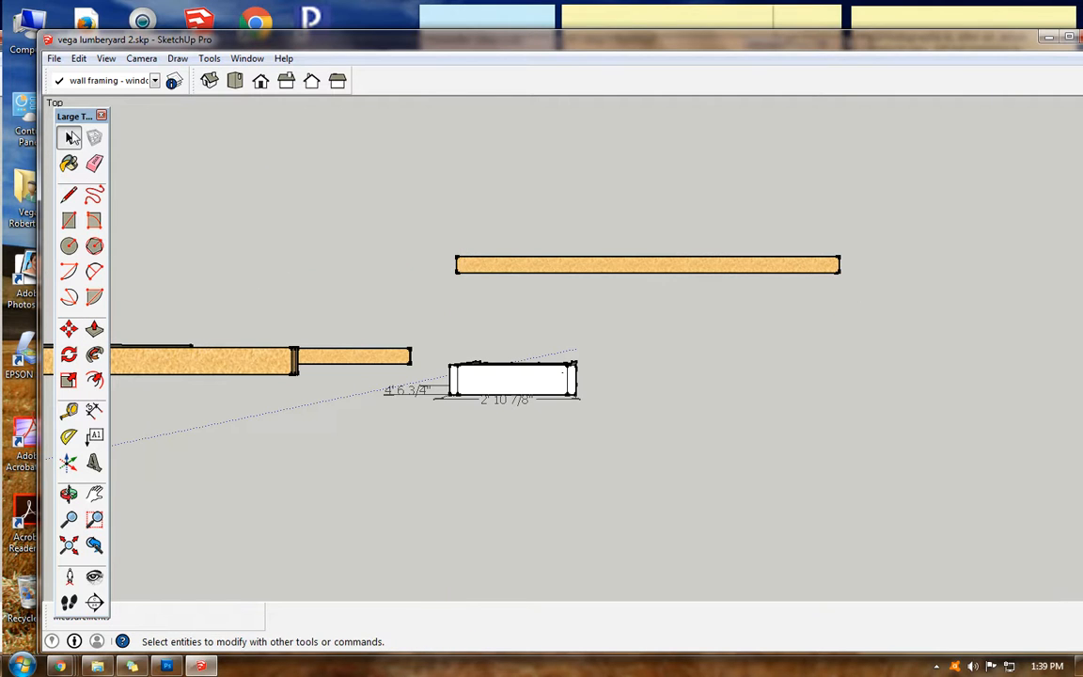
- Copy the sole plate along the green axis, placing the copy about 1' 7" behind the original
{"action": "left_click", "coordinate": [460, 266]}
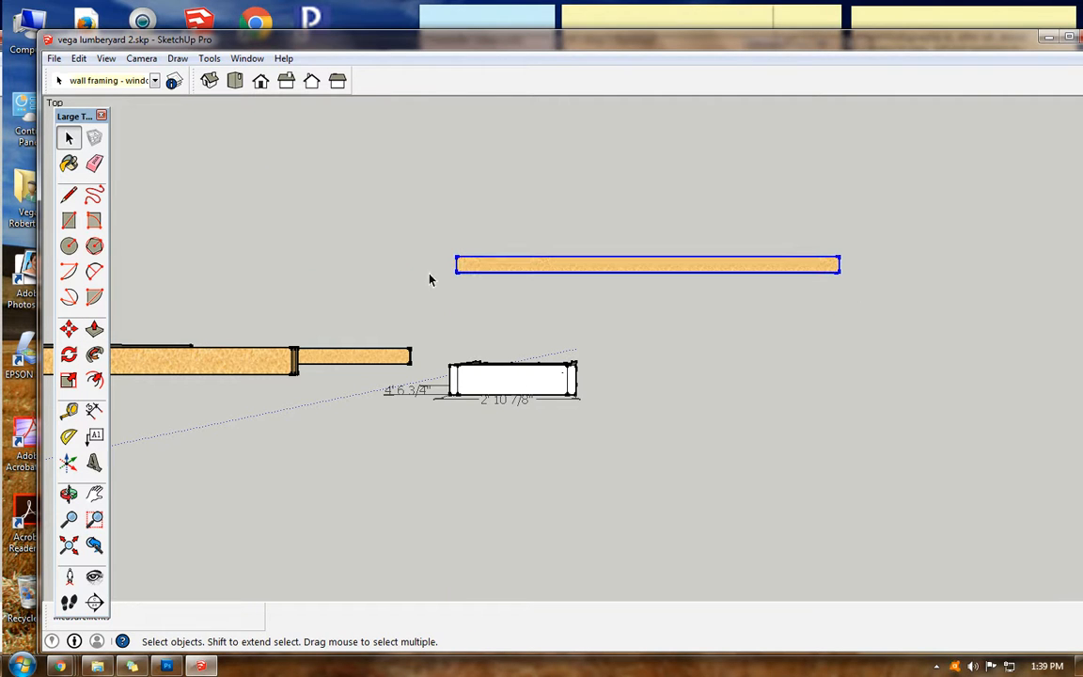
{"action": "left_click", "coordinate": [67, 328]}
{"action": "key", "text": "ctrl"}
{"action": "left_click", "coordinate": [493, 264]}
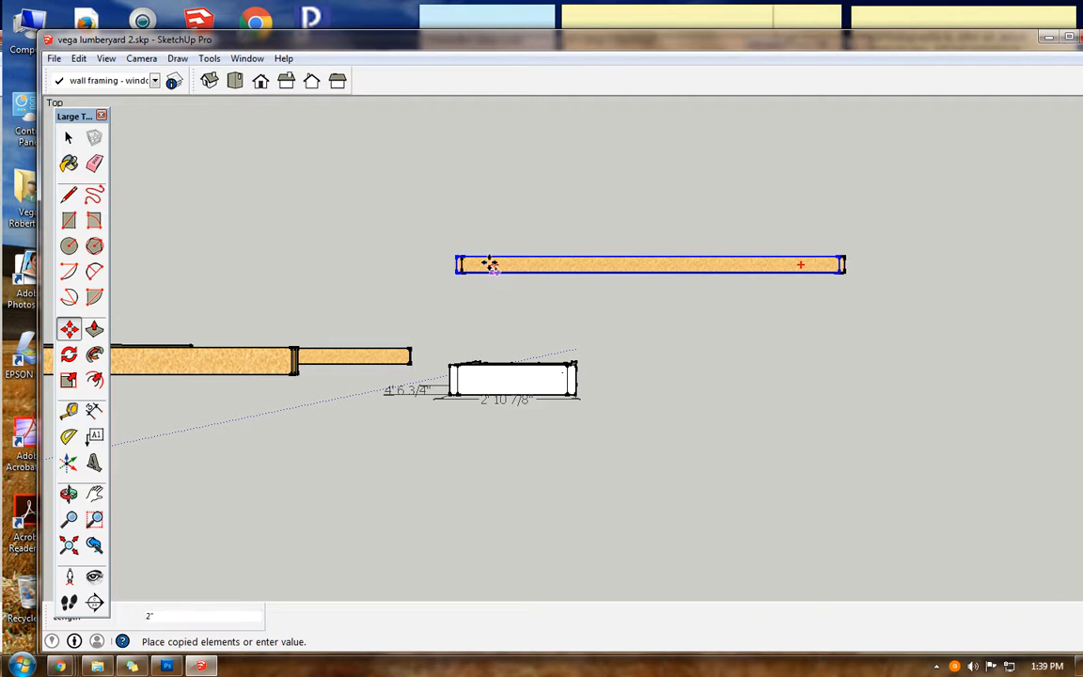
{"action": "left_click", "coordinate": [488, 220]}
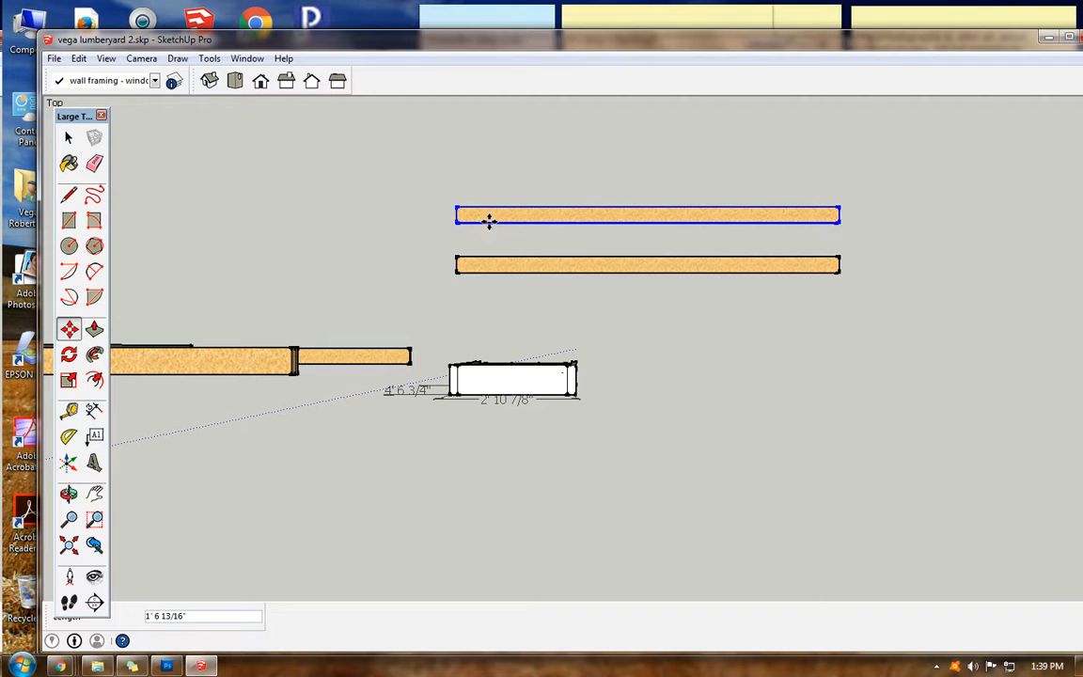
- Make the copied plate a unique component so it can be edited independently of the sole plate
{"action": "left_click", "coordinate": [79, 58]}
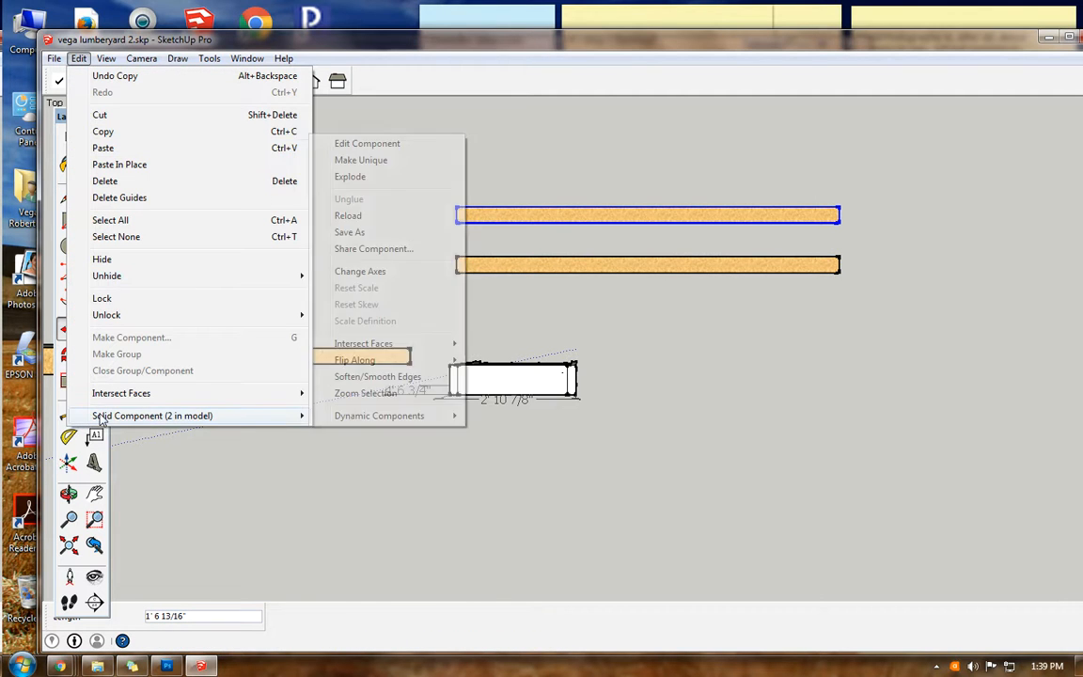
{"action": "mouse_move", "coordinate": [79, 59]}
{"action": "mouse_move", "coordinate": [99, 415]}
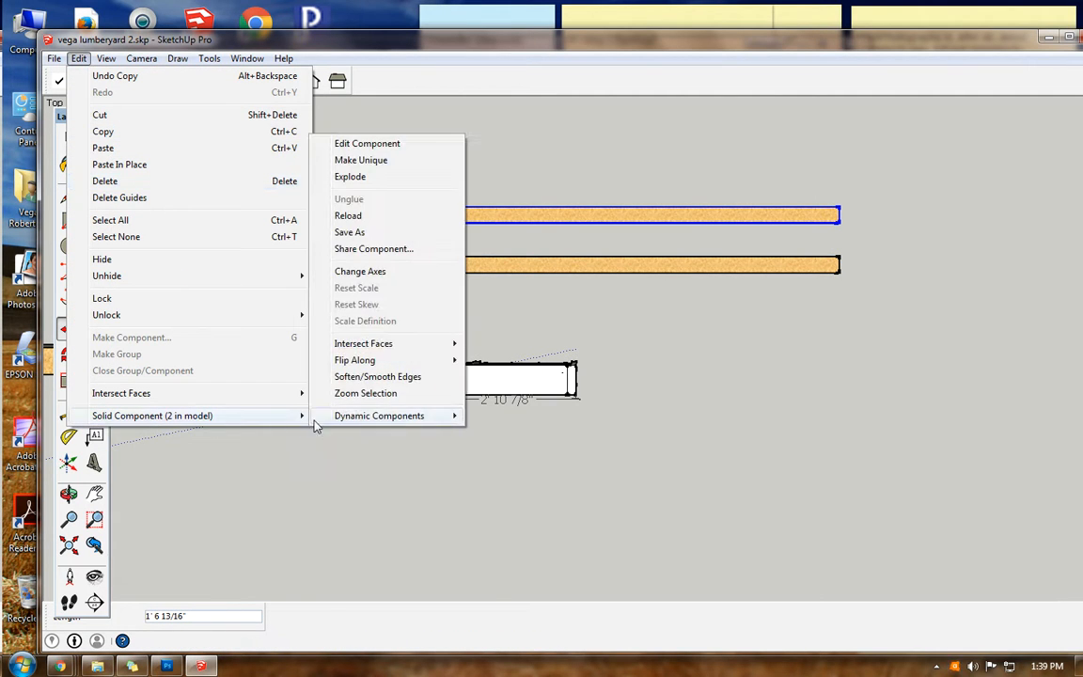
{"action": "left_click", "coordinate": [367, 160]}
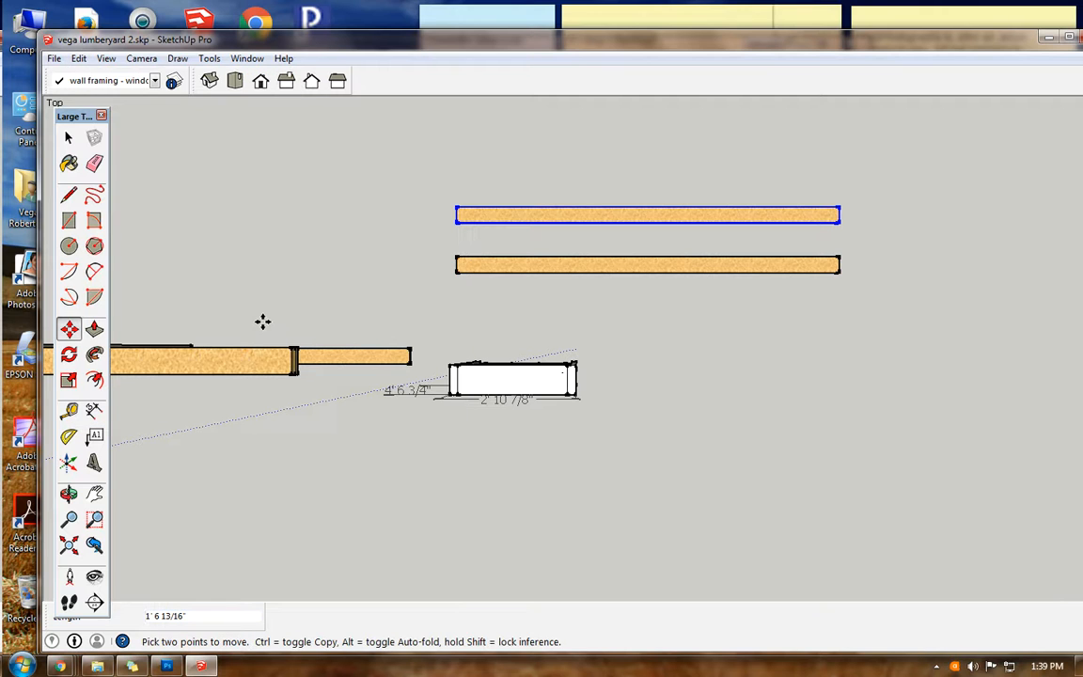
- Inside the copied plate component, push its end face inward by 2' to shorten the board
{"action": "left_click", "coordinate": [70, 496]}
{"action": "left_click_drag", "start_coordinate": [859, 232], "coordinate": [725, 382]}
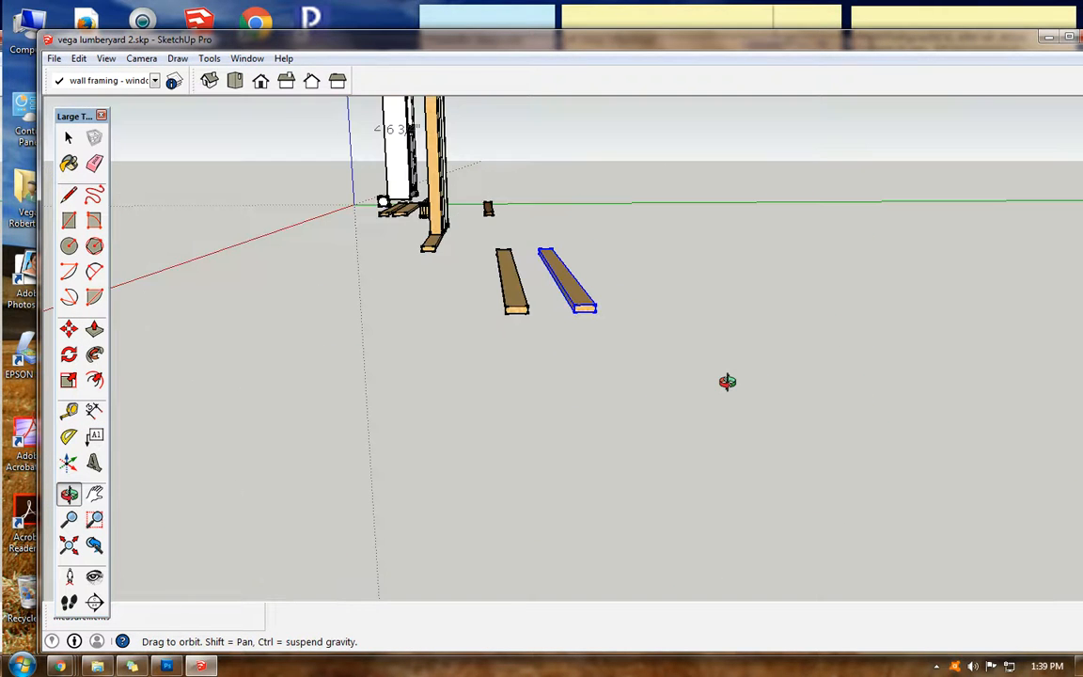
{"action": "scroll", "coordinate": [640, 363], "scroll_direction": "up", "scroll_amount": 7}
{"action": "scroll", "coordinate": [485, 274], "scroll_direction": "down", "scroll_amount": 3}
{"action": "left_click_drag", "start_coordinate": [507, 310], "coordinate": [512, 319]}
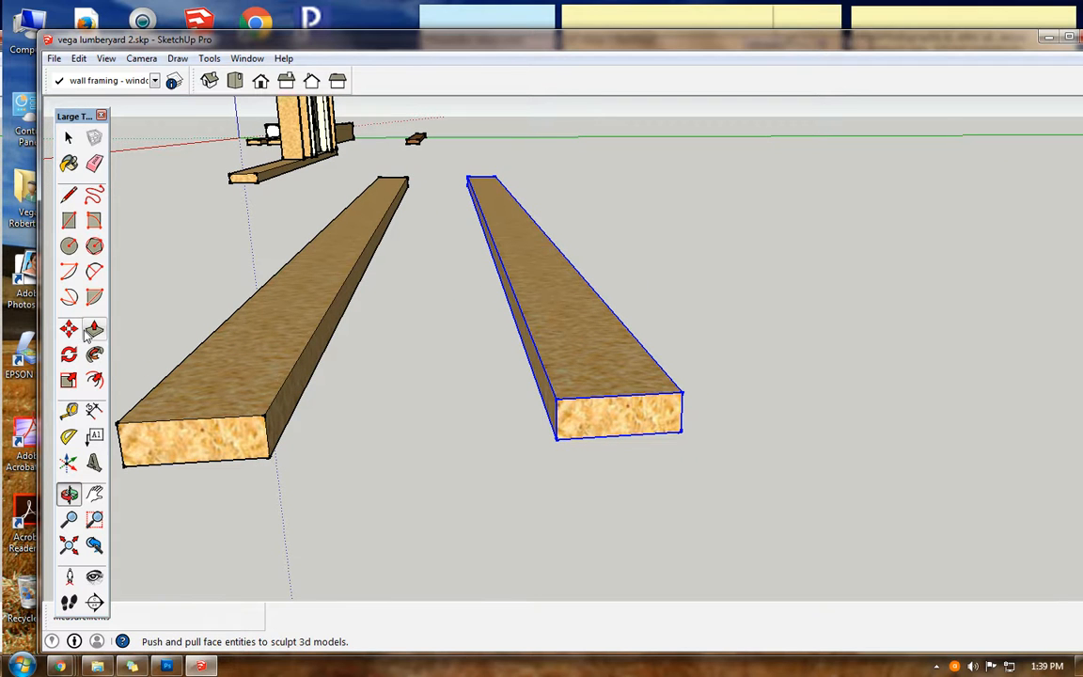
{"action": "key", "text": "space"}
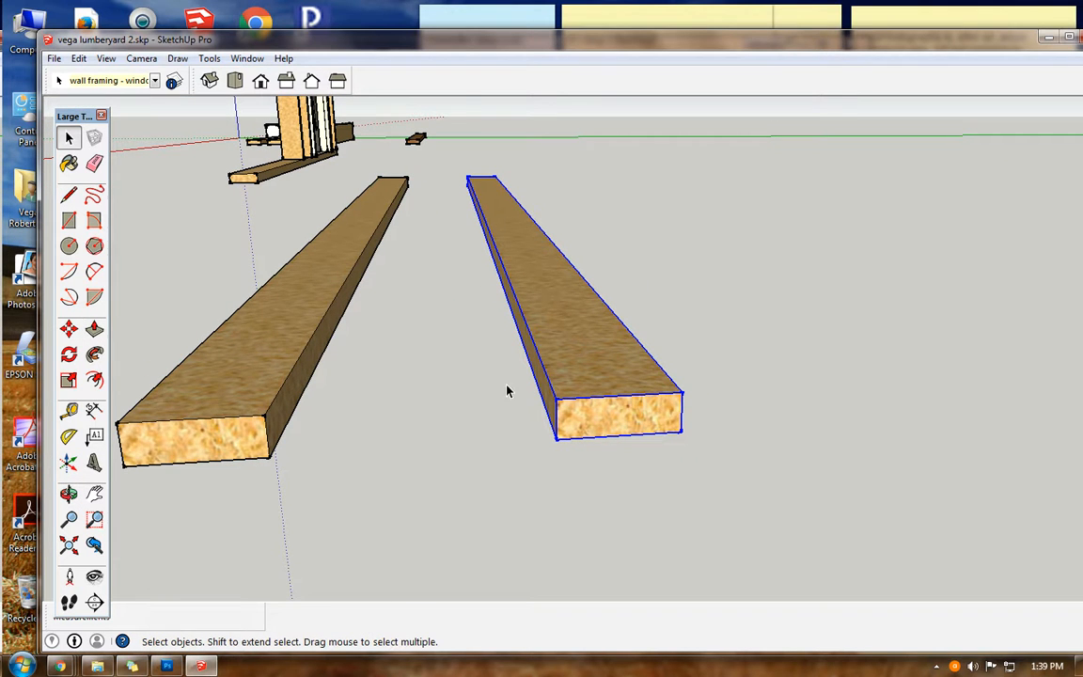
{"action": "double_click", "coordinate": [598, 424]}
{"action": "left_click", "coordinate": [599, 424]}
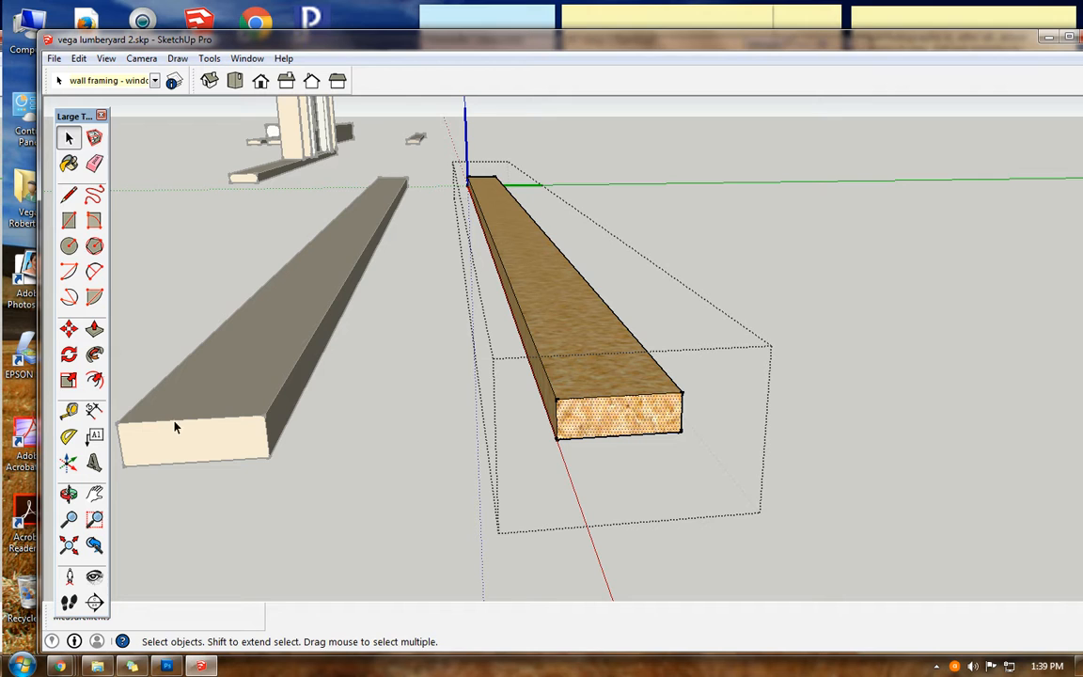
{"action": "left_click", "coordinate": [93, 329]}
{"action": "left_click_drag", "start_coordinate": [575, 423], "coordinate": [567, 395]}
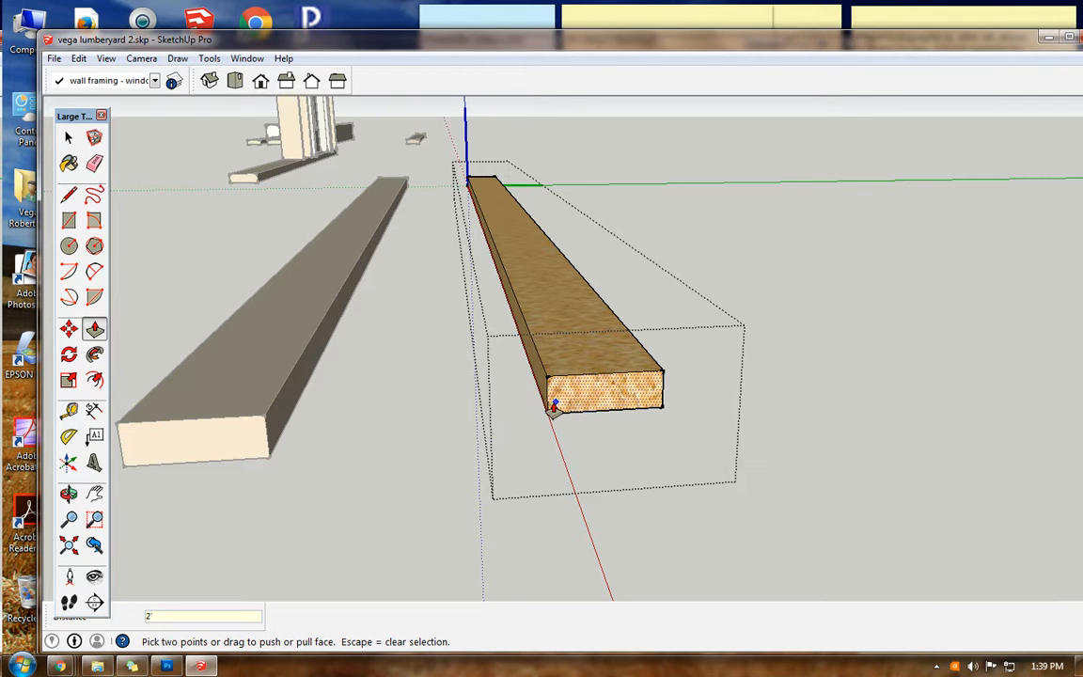
{"action": "key", "text": "Return"}
{"action": "left_click_drag", "start_coordinate": [595, 428], "coordinate": [588, 414]}
{"action": "type", "text": "2"}
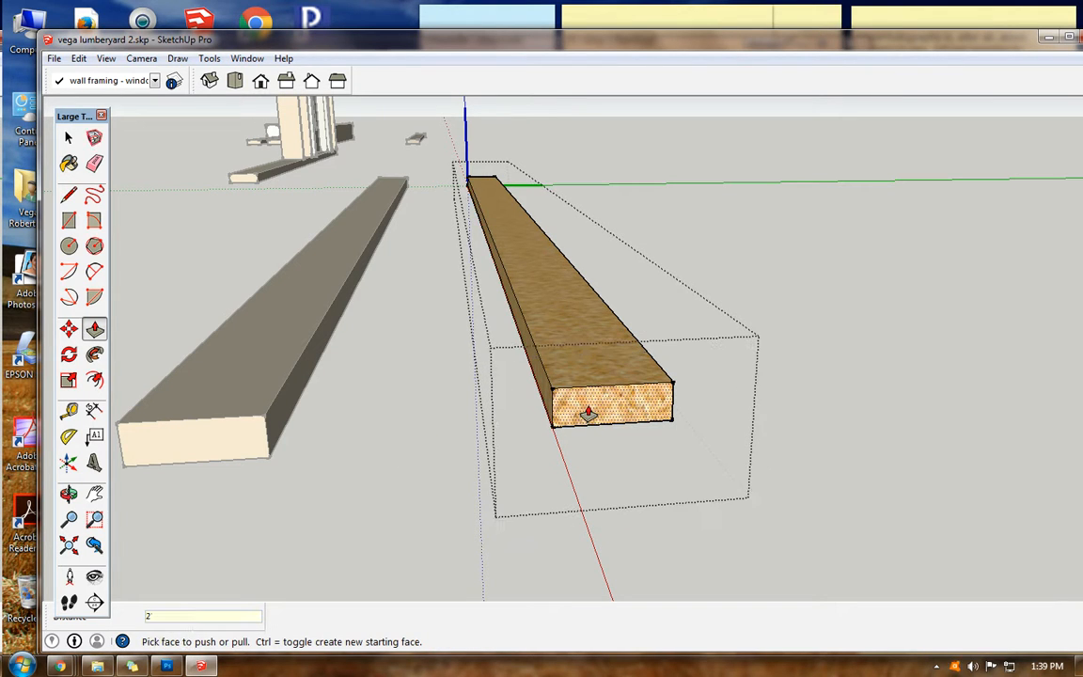
{"action": "type", "text": "'"}
{"action": "key", "text": "Return"}
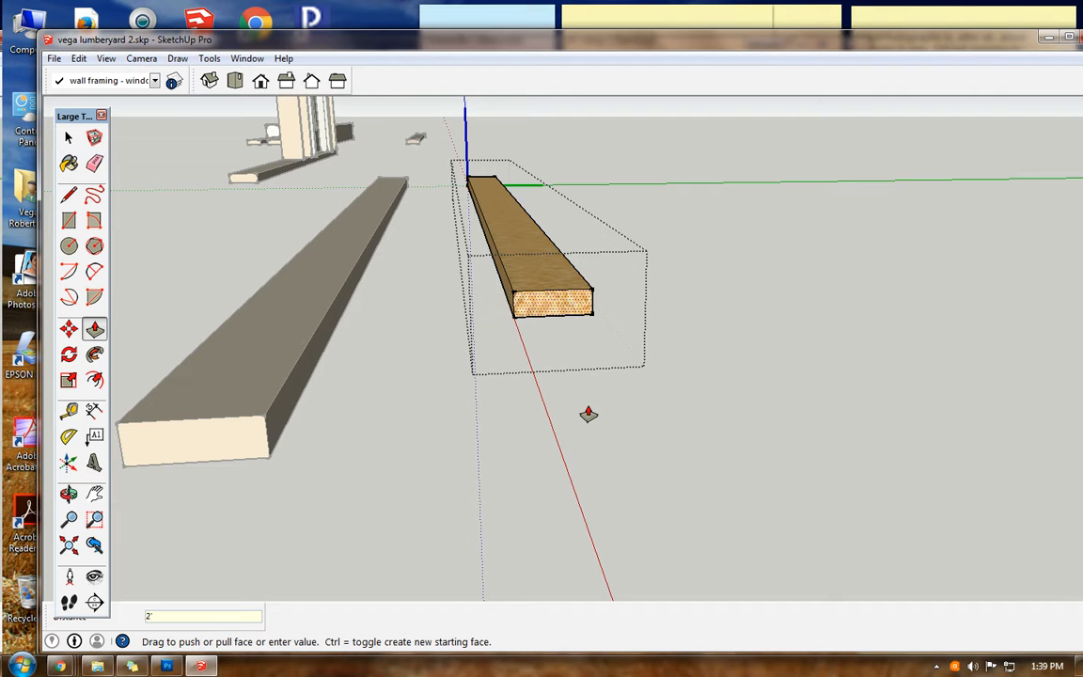
- Finish editing the shortened board's component with both boards and the door wall in view
{"action": "left_click", "coordinate": [68, 493]}
{"action": "left_click_drag", "start_coordinate": [647, 389], "coordinate": [208, 393]}
{"action": "left_click", "coordinate": [94, 493]}
{"action": "left_click_drag", "start_coordinate": [385, 306], "coordinate": [792, 371]}
{"action": "left_click_drag", "start_coordinate": [244, 301], "coordinate": [757, 418]}
{"action": "left_click", "coordinate": [68, 137]}
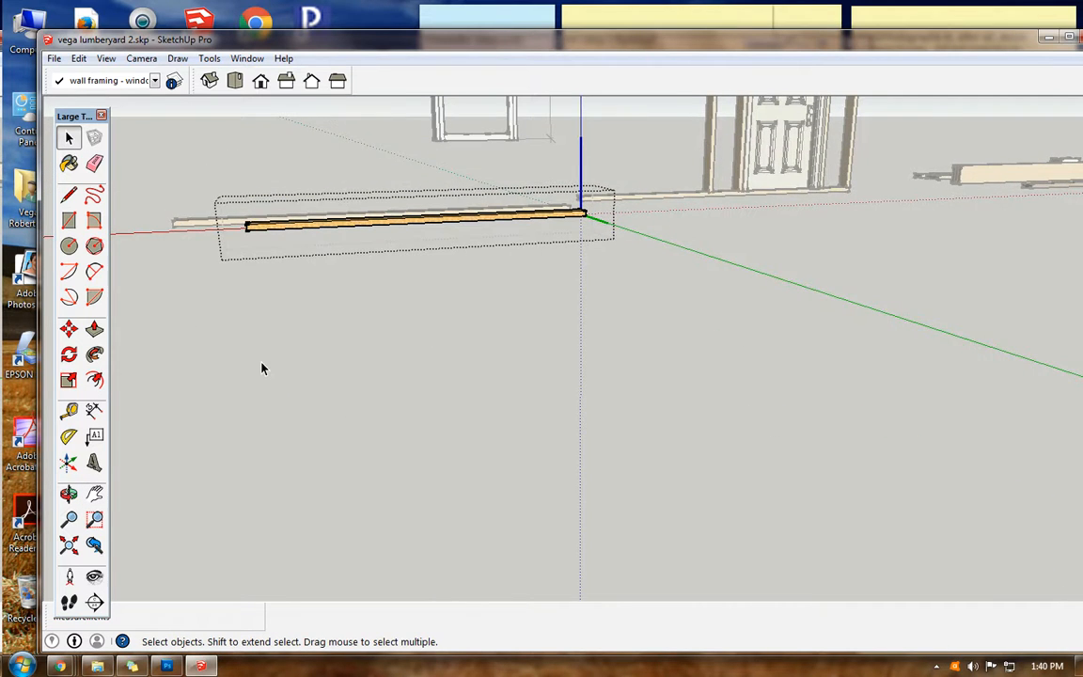
{"action": "left_click", "coordinate": [234, 325]}
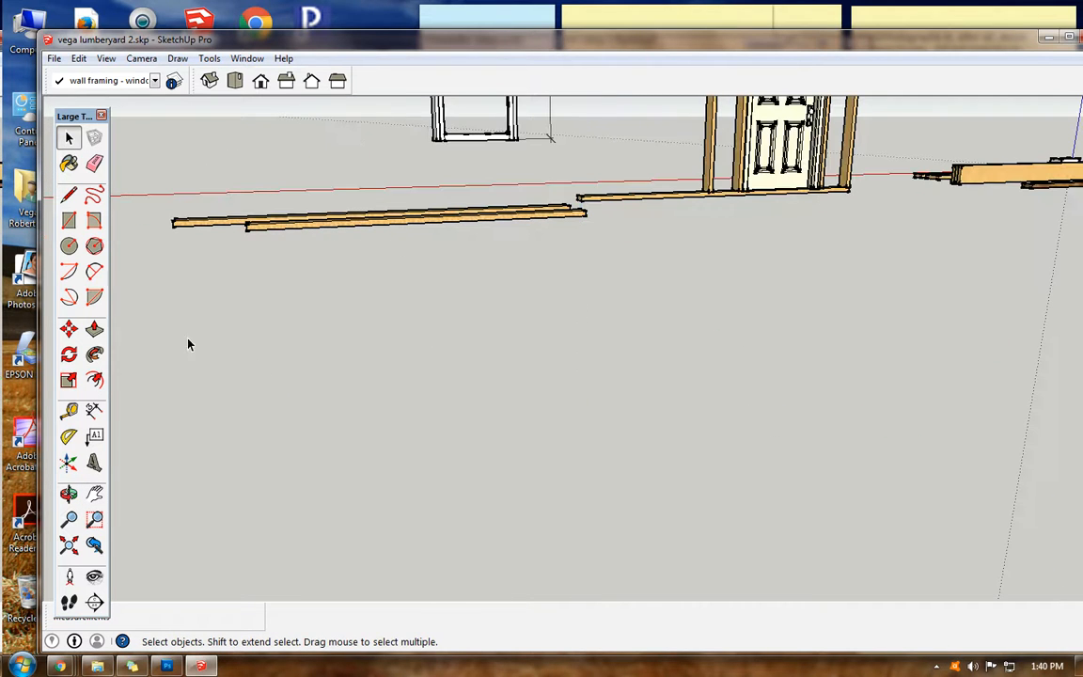
- Dimension the shortened board's length as a check, and undo that dimension
{"action": "left_click", "coordinate": [94, 410]}
{"action": "left_click", "coordinate": [246, 233]}
{"action": "left_click", "coordinate": [585, 218]}
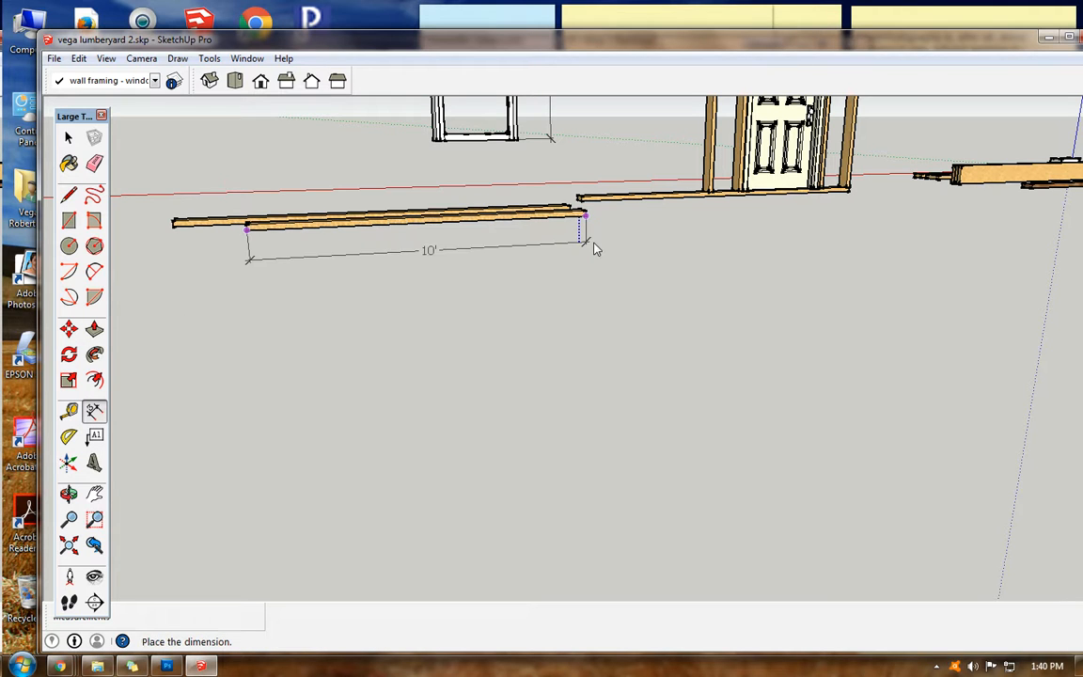
{"action": "left_click", "coordinate": [592, 247]}
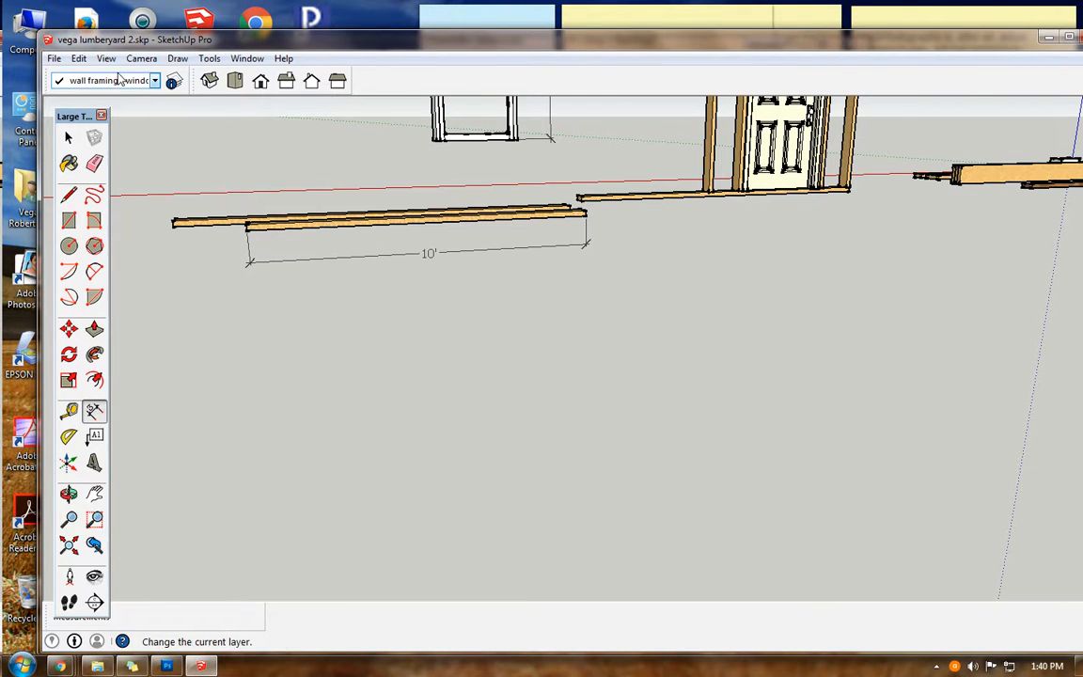
{"action": "left_click", "coordinate": [79, 59]}
{"action": "left_click", "coordinate": [108, 75]}
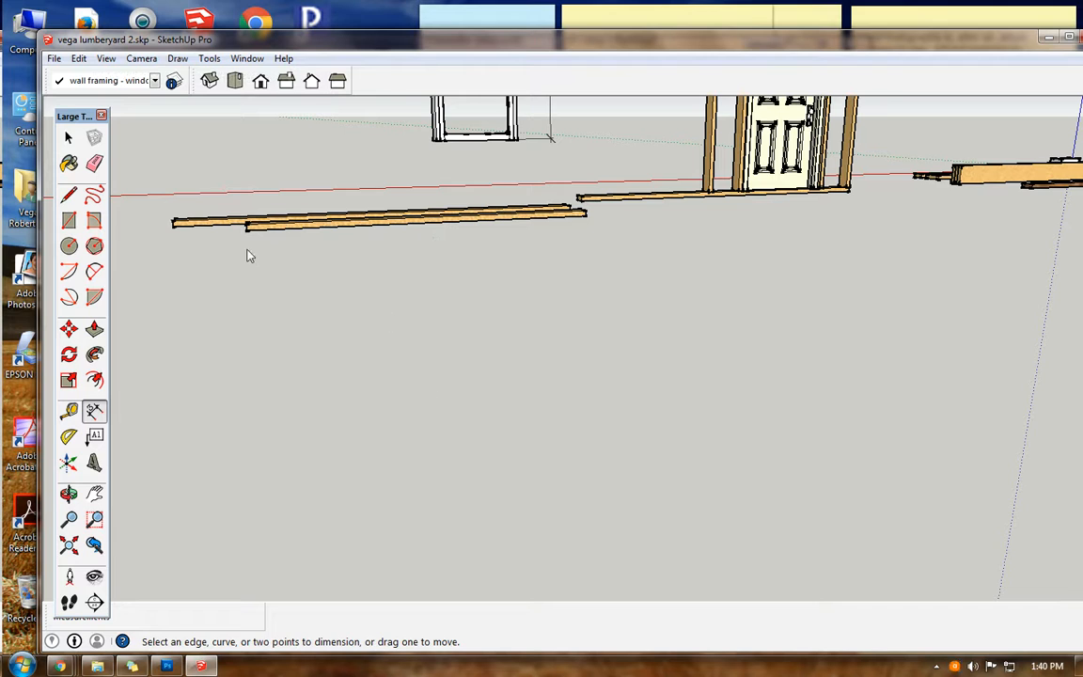
- Rotate the shortened board by 90 degrees so it stands upright as a stud
{"action": "scroll", "coordinate": [259, 388], "scroll_direction": "up", "scroll_amount": 1}
{"action": "left_click", "coordinate": [68, 137]}
{"action": "left_click", "coordinate": [263, 212]}
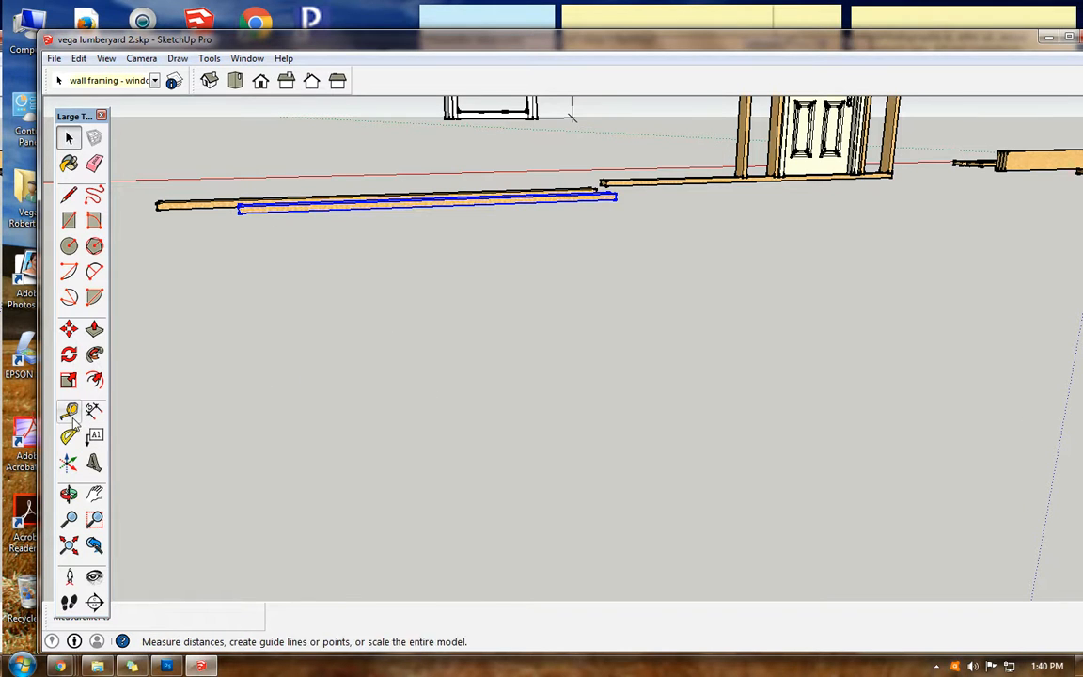
{"action": "left_click", "coordinate": [69, 356]}
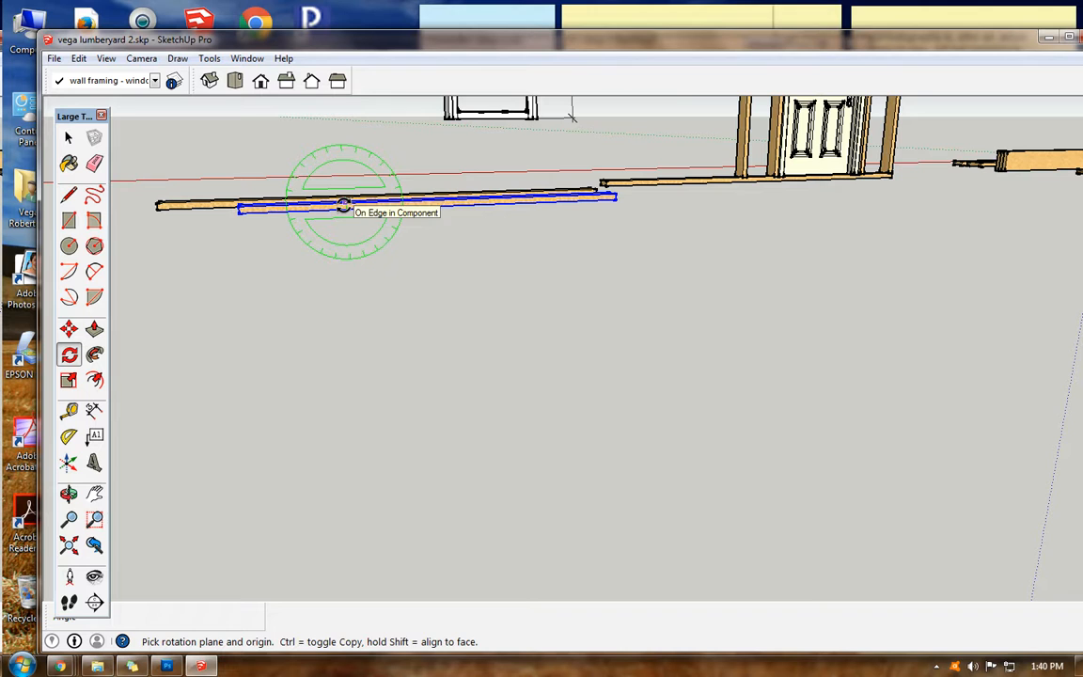
{"action": "left_click", "coordinate": [344, 202]}
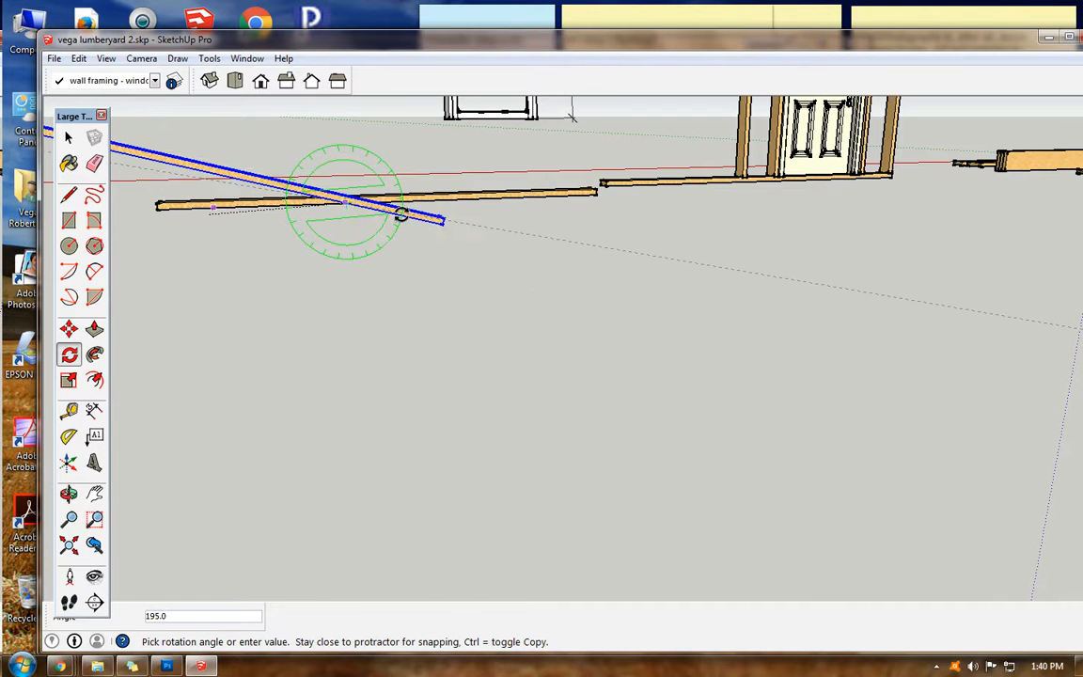
{"action": "key", "text": "Return"}
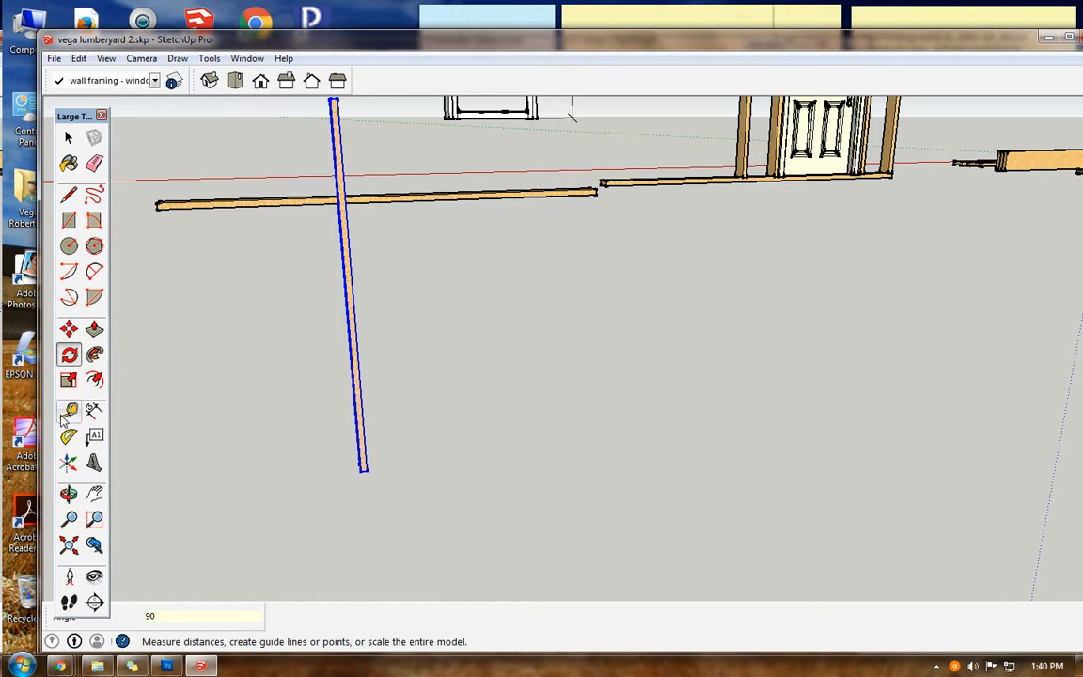
- Move the upright stud by its lower corner onto the sole plate, near the end beside the door wall
{"action": "left_click", "coordinate": [70, 329]}
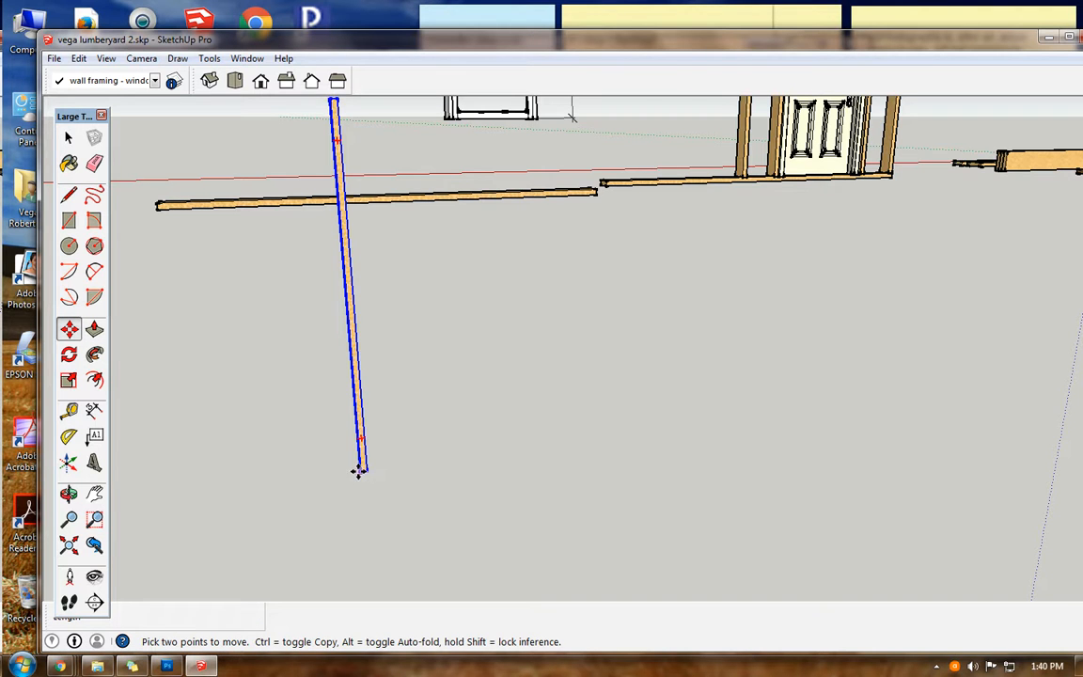
{"action": "left_click", "coordinate": [362, 468]}
{"action": "left_click", "coordinate": [566, 193]}
- Move the stud along the sole plate until its outer edge is flush with the plate's end
{"action": "scroll", "coordinate": [592, 178], "scroll_direction": "up", "scroll_amount": 4}
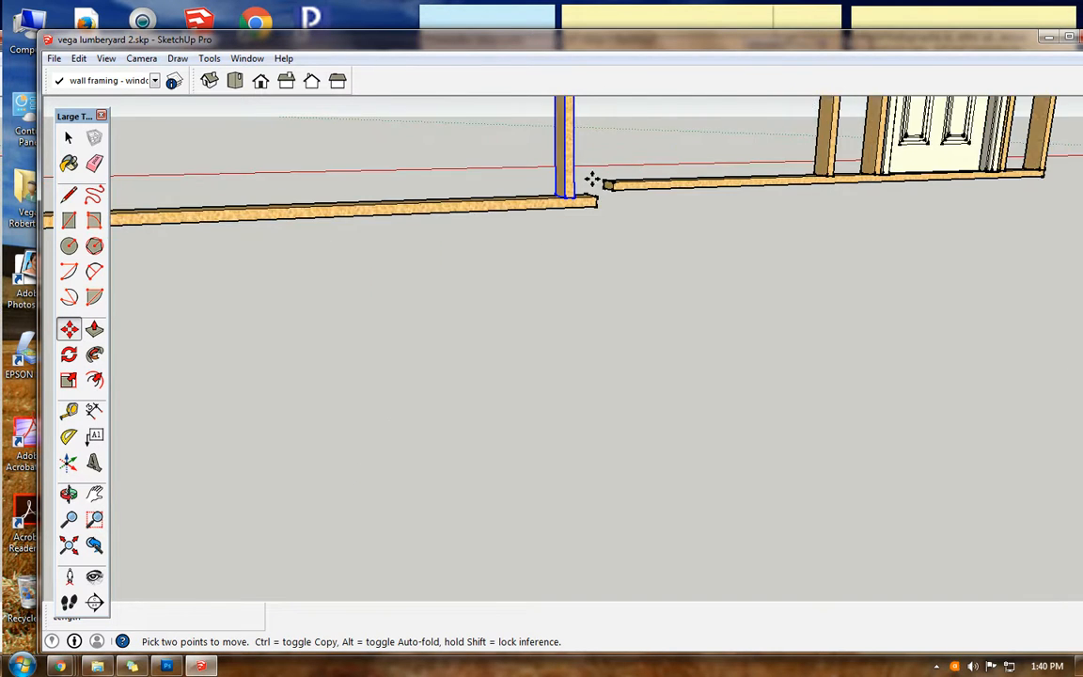
{"action": "left_click", "coordinate": [507, 236]}
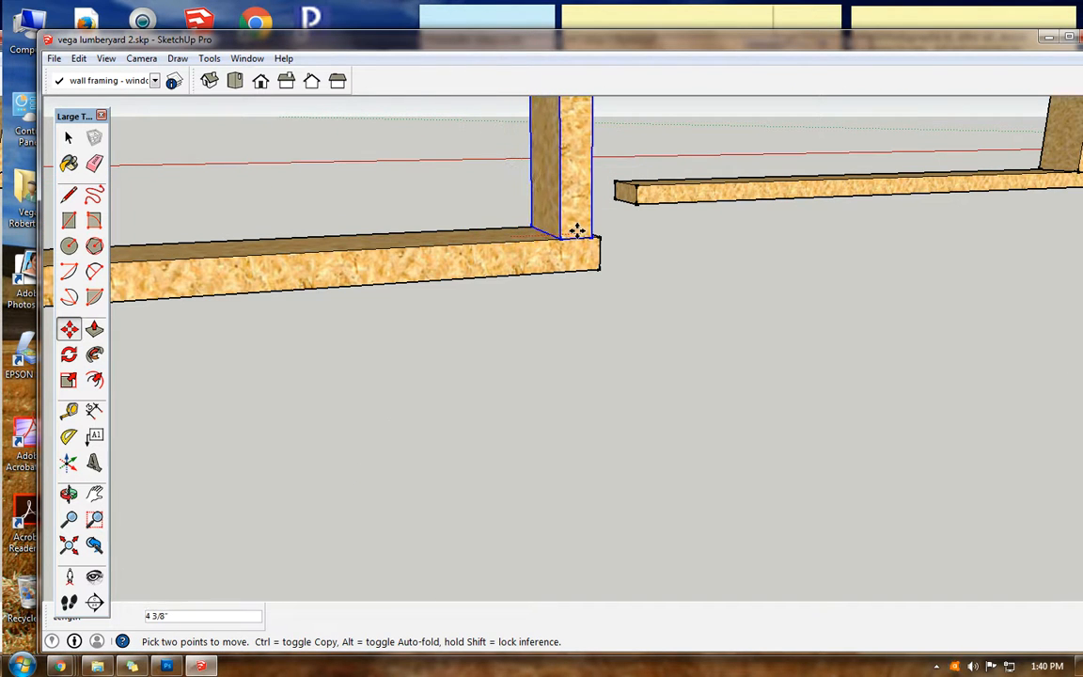
{"action": "left_click", "coordinate": [583, 232]}
{"action": "scroll", "coordinate": [583, 230], "scroll_direction": "up", "scroll_amount": 2}
{"action": "scroll", "coordinate": [583, 230], "scroll_direction": "up", "scroll_amount": 2}
{"action": "left_click", "coordinate": [602, 242]}
{"action": "left_click", "coordinate": [606, 243]}
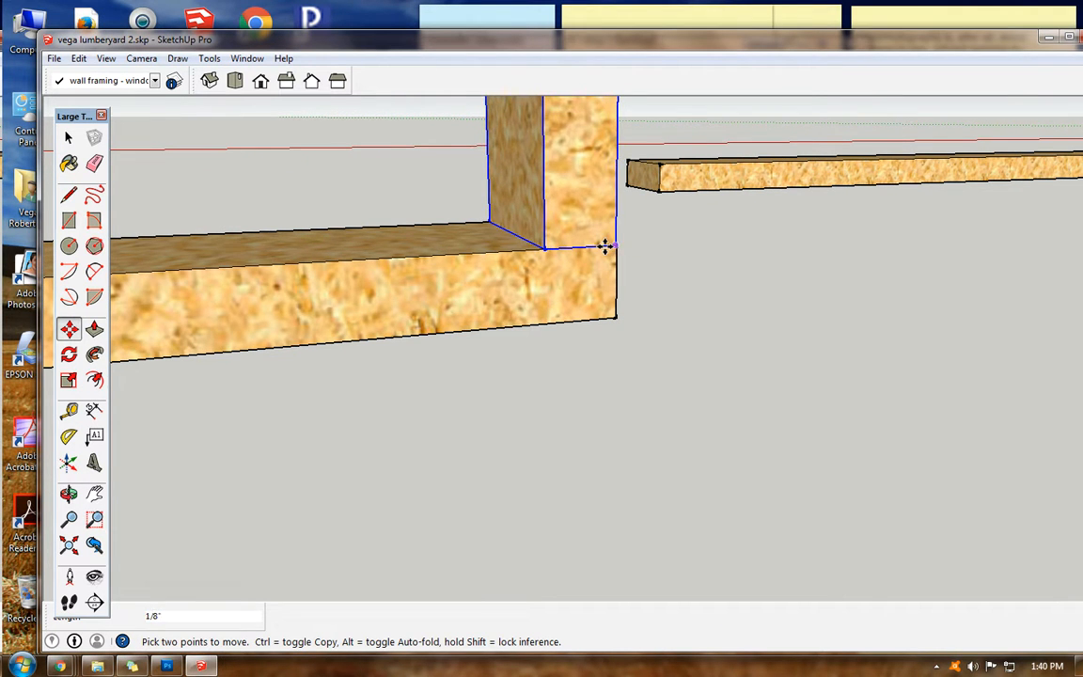
- Copy the end stud 16" along the sole plate, away from the door wall
{"action": "scroll", "coordinate": [598, 245], "scroll_direction": "down", "scroll_amount": 3}
{"action": "scroll", "coordinate": [595, 247], "scroll_direction": "down", "scroll_amount": 3}
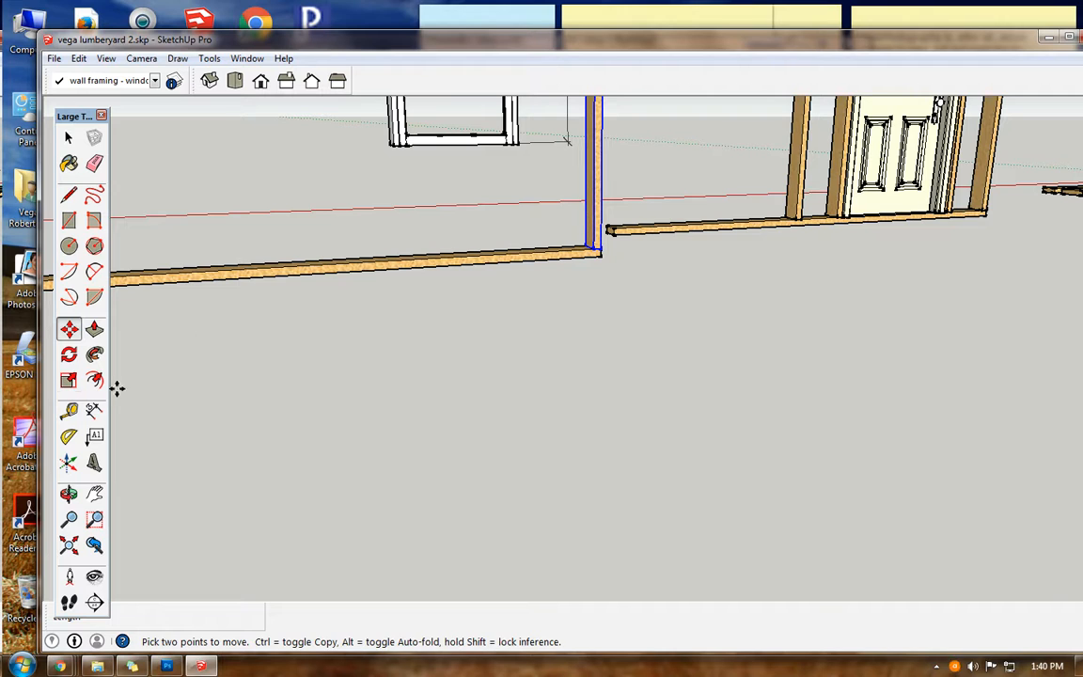
{"action": "left_click", "coordinate": [71, 329]}
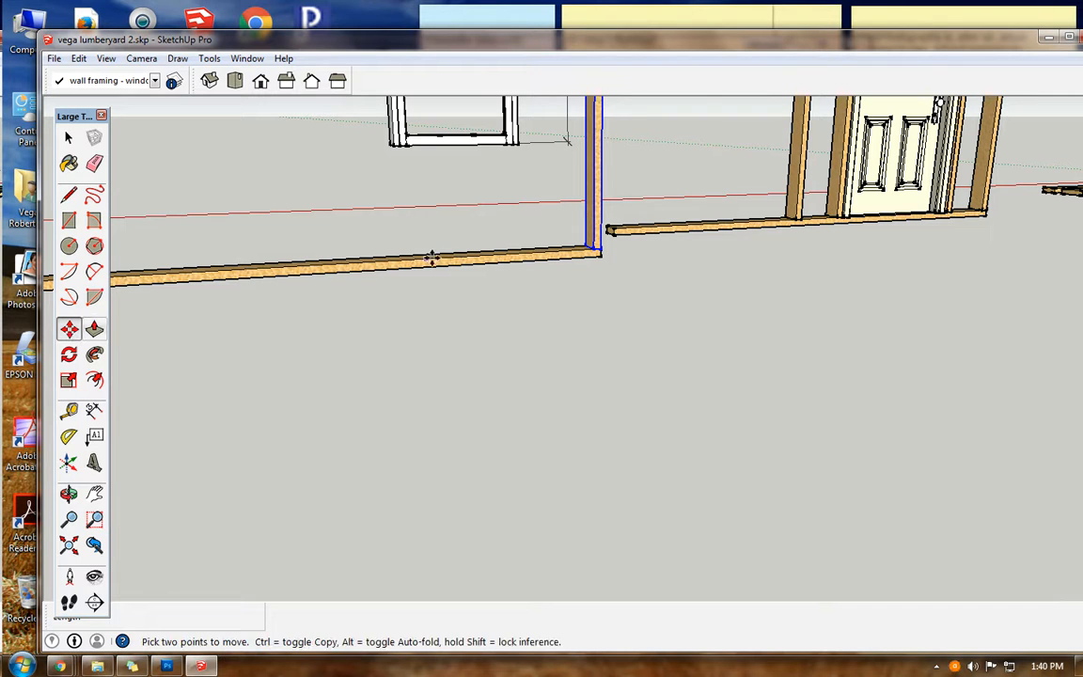
{"action": "left_click", "coordinate": [599, 234]}
{"action": "key", "text": "ctrl"}
{"action": "left_click", "coordinate": [589, 234]}
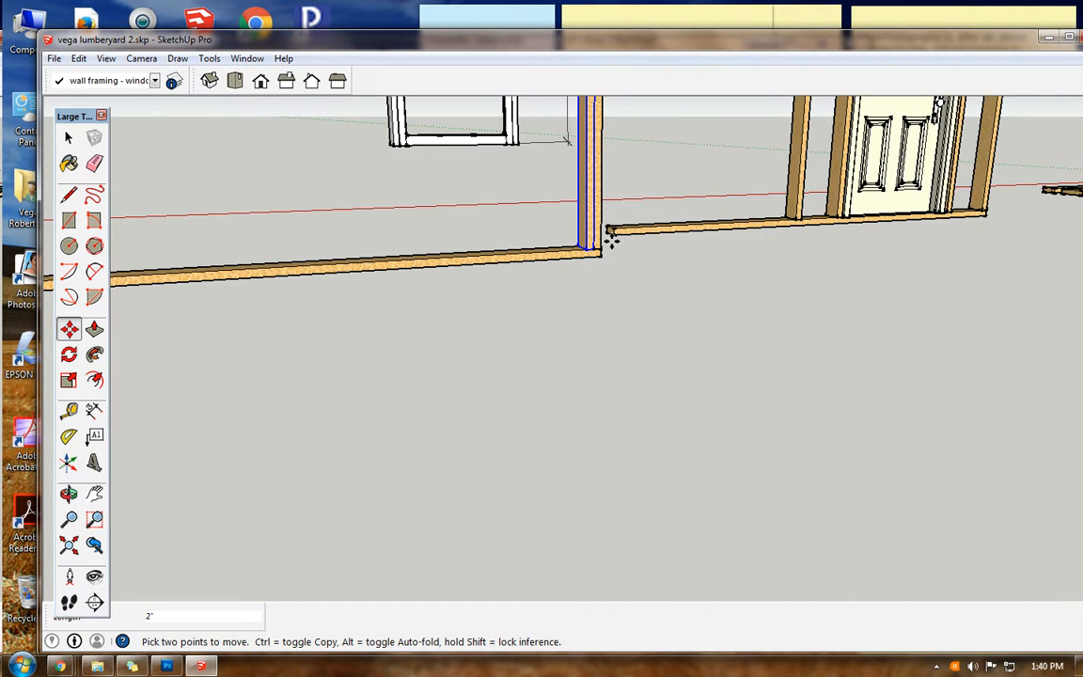
{"action": "type", "text": "16"}
{"action": "key", "text": "Return"}
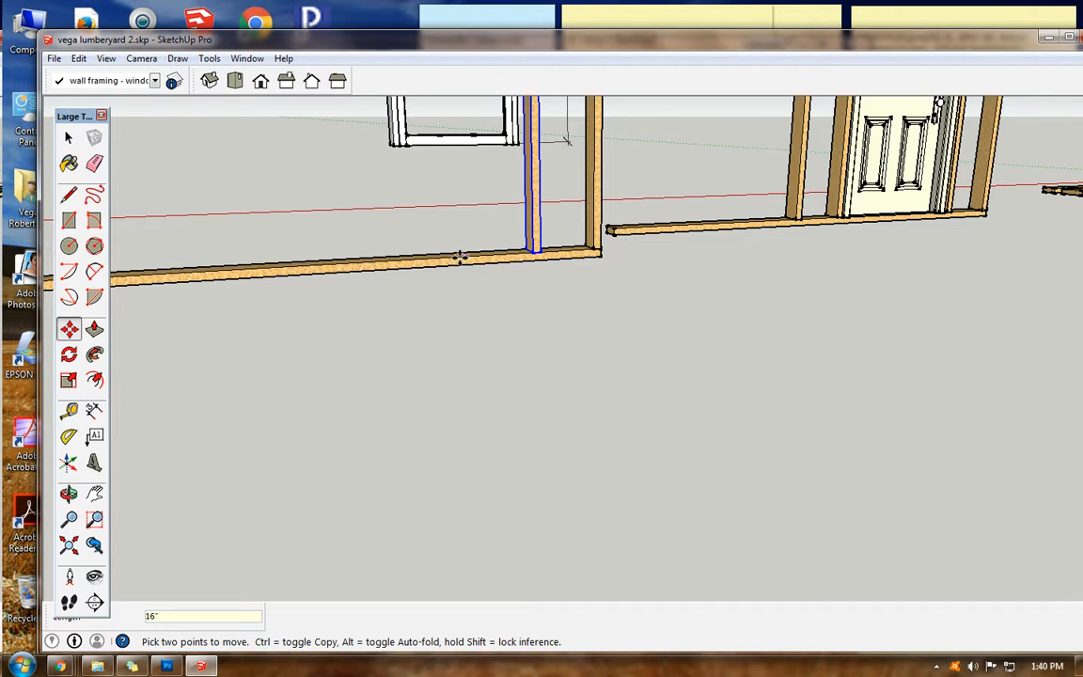
- Copy the second stud 2" along the sole plate, away from the end stud, and make the copy a unique component
{"action": "left_click", "coordinate": [533, 244]}
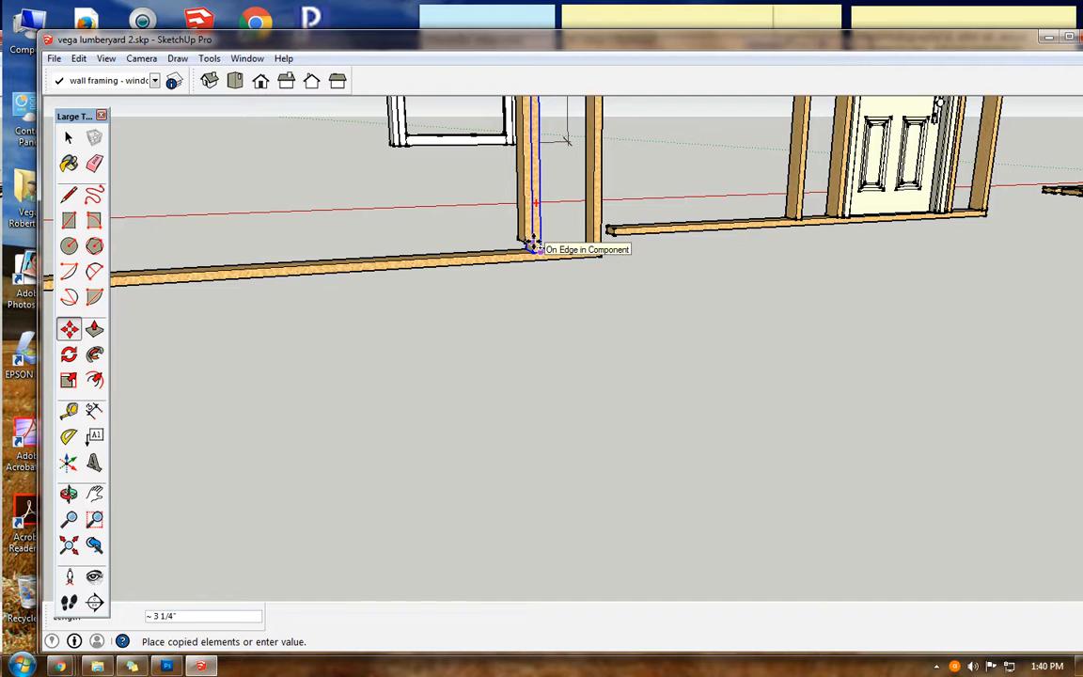
{"action": "type", "text": "2"}
{"action": "key", "text": "Return"}
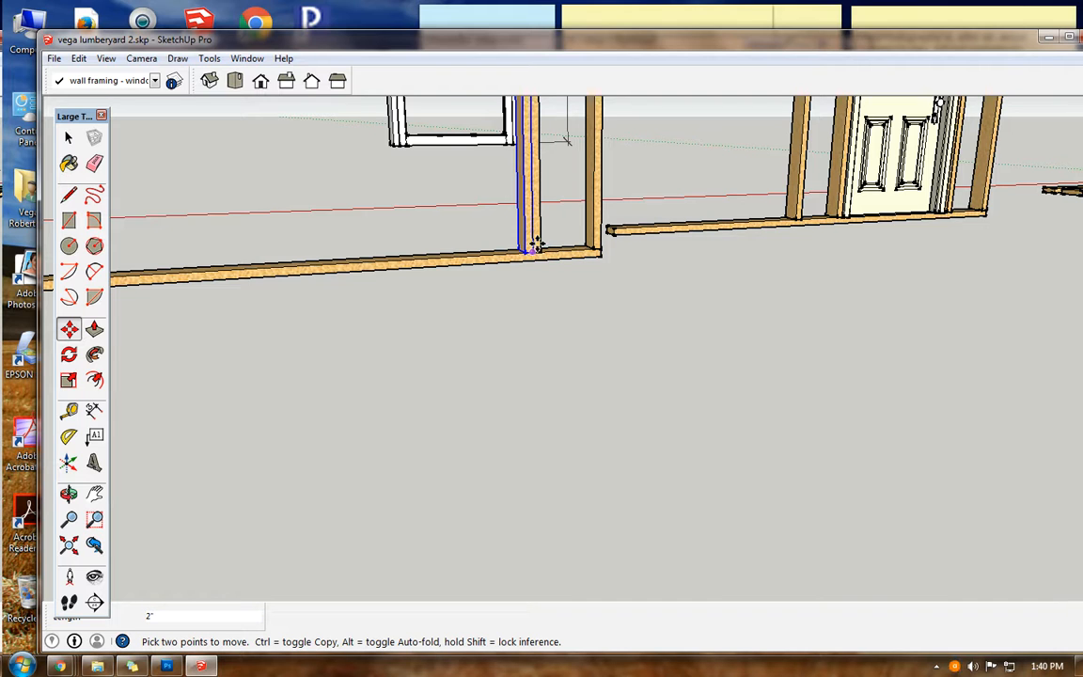
{"action": "left_click", "coordinate": [79, 59]}
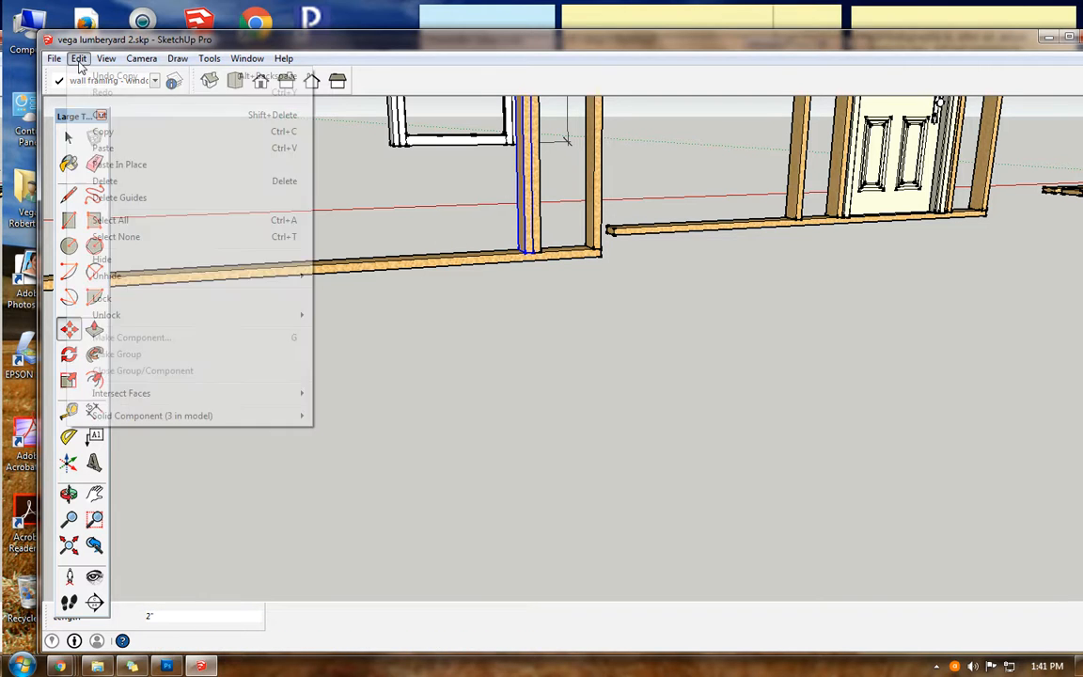
{"action": "mouse_move", "coordinate": [308, 407]}
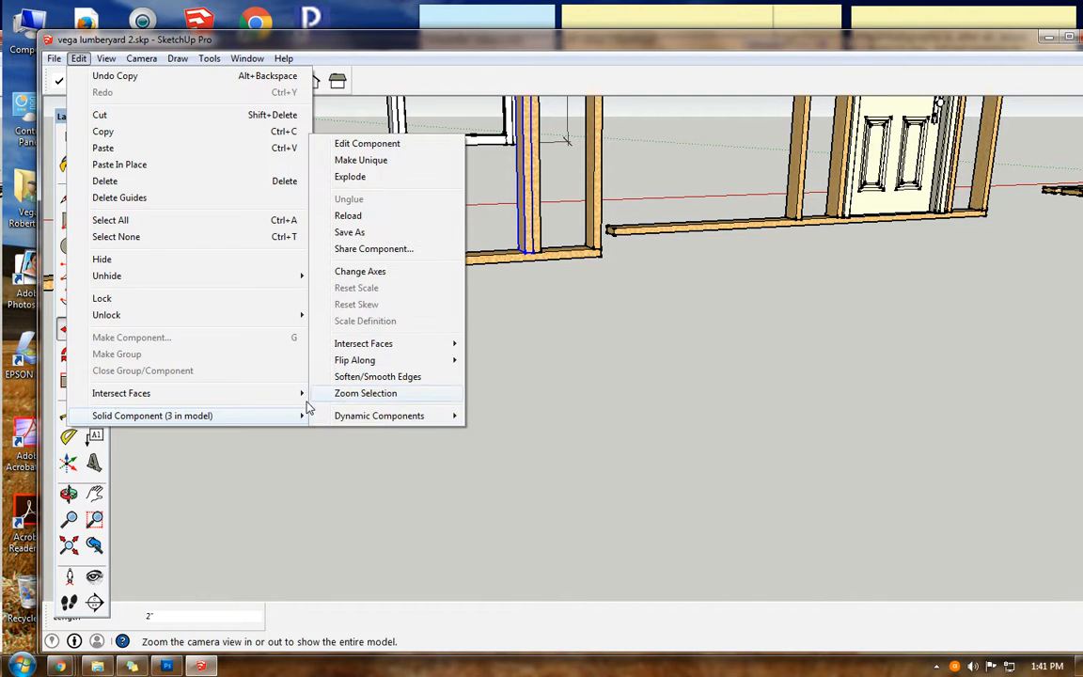
{"action": "left_click", "coordinate": [371, 170]}
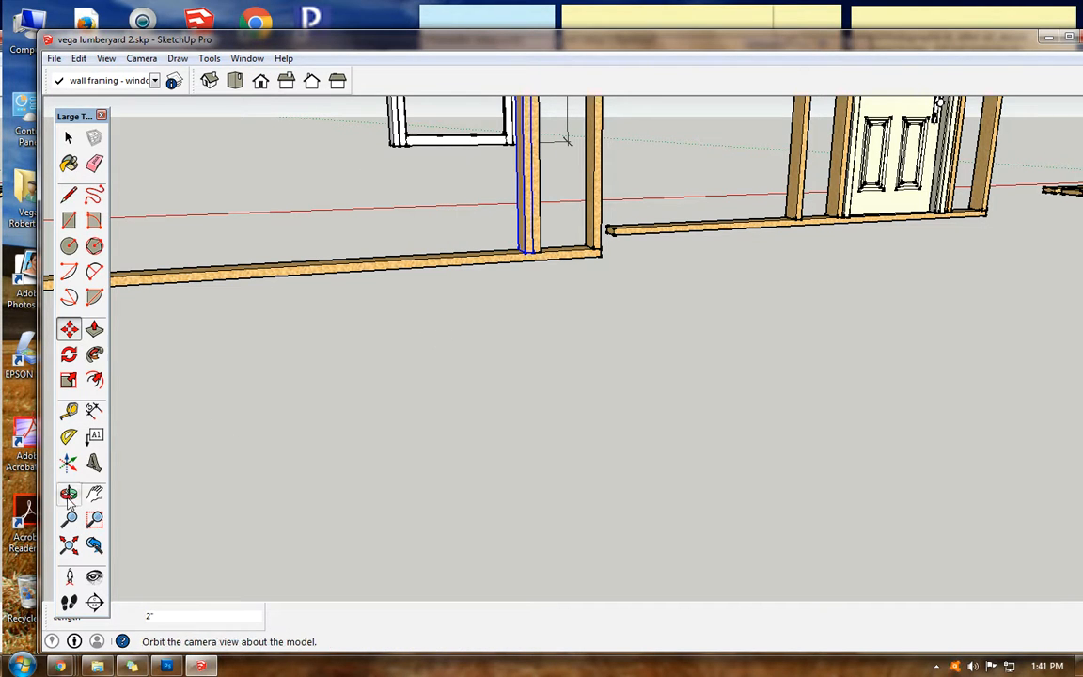
- In front view, move the window about 4' 6" toward the door wall, clear of the studs
{"action": "left_click", "coordinate": [260, 83]}
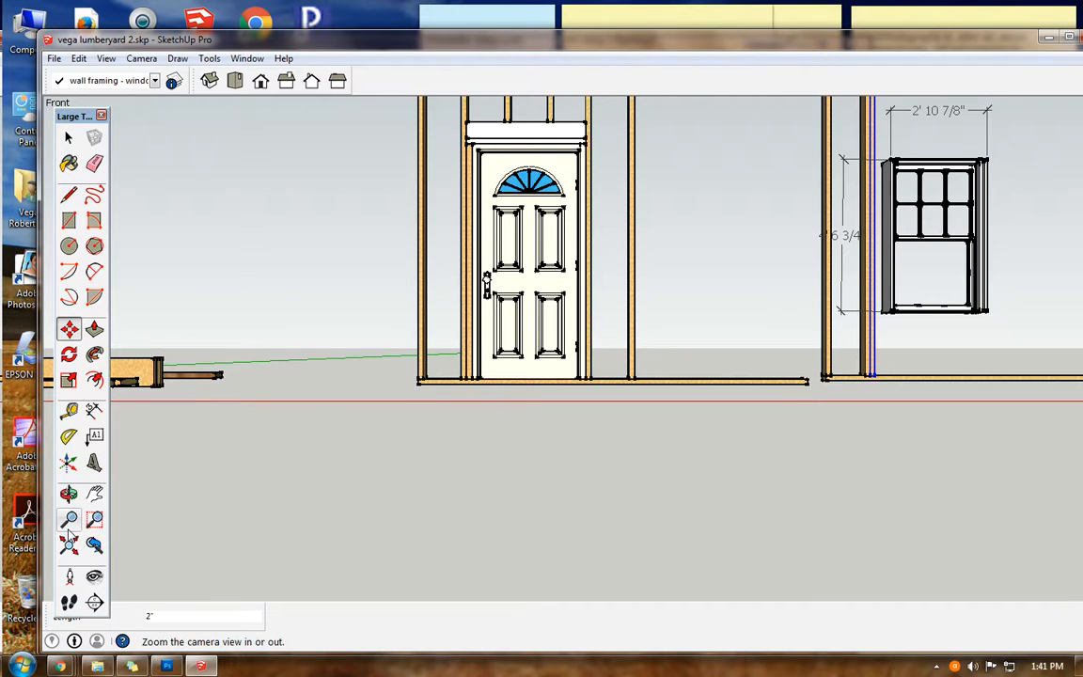
{"action": "left_click", "coordinate": [94, 494]}
{"action": "left_click_drag", "start_coordinate": [723, 239], "coordinate": [495, 334]}
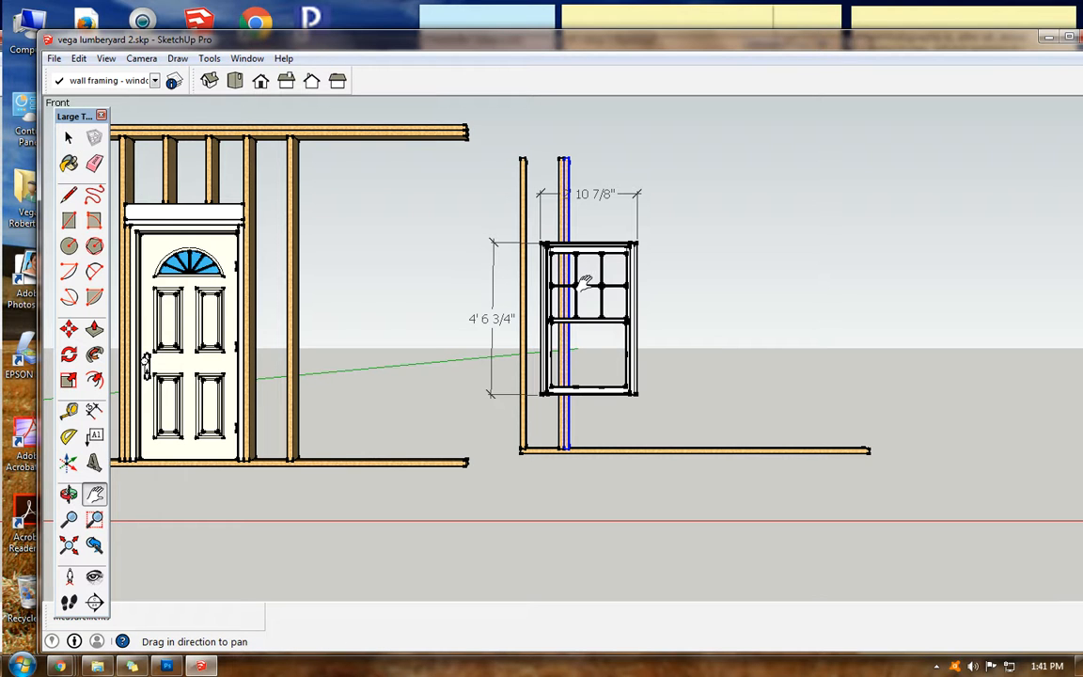
{"action": "key", "text": "m"}
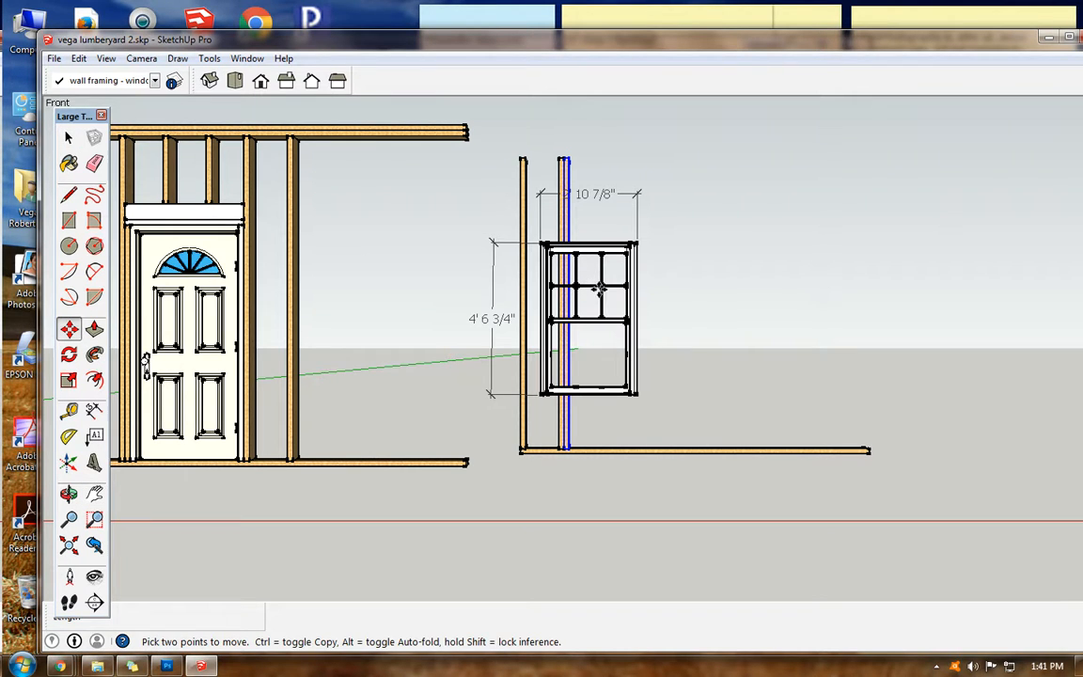
{"action": "key", "text": "space"}
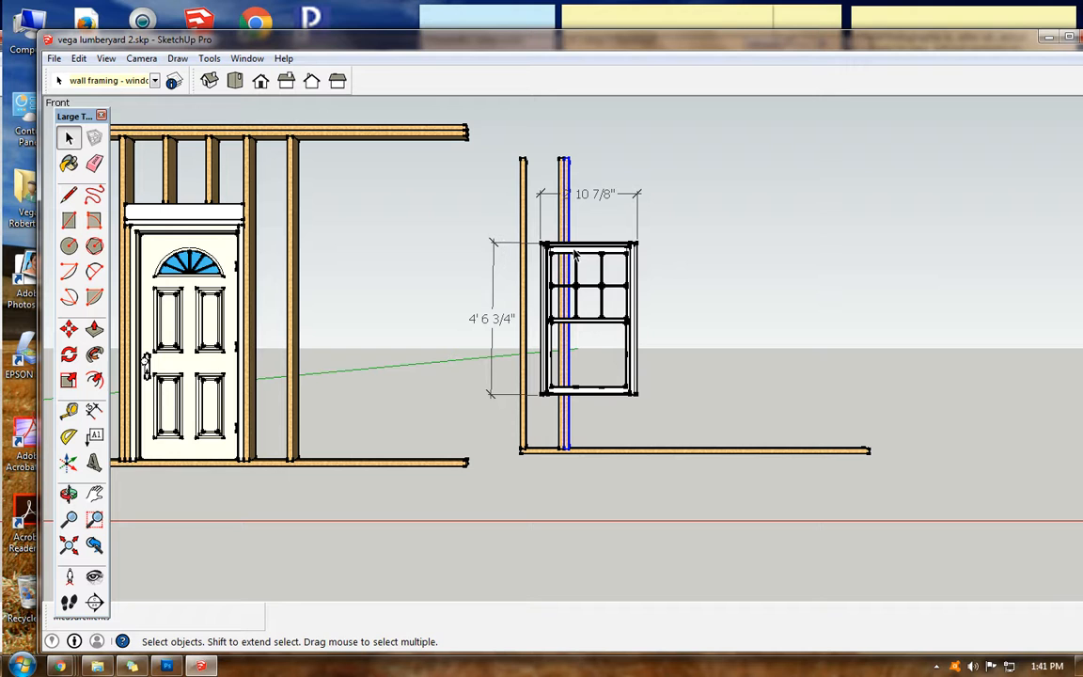
{"action": "left_click", "coordinate": [575, 254]}
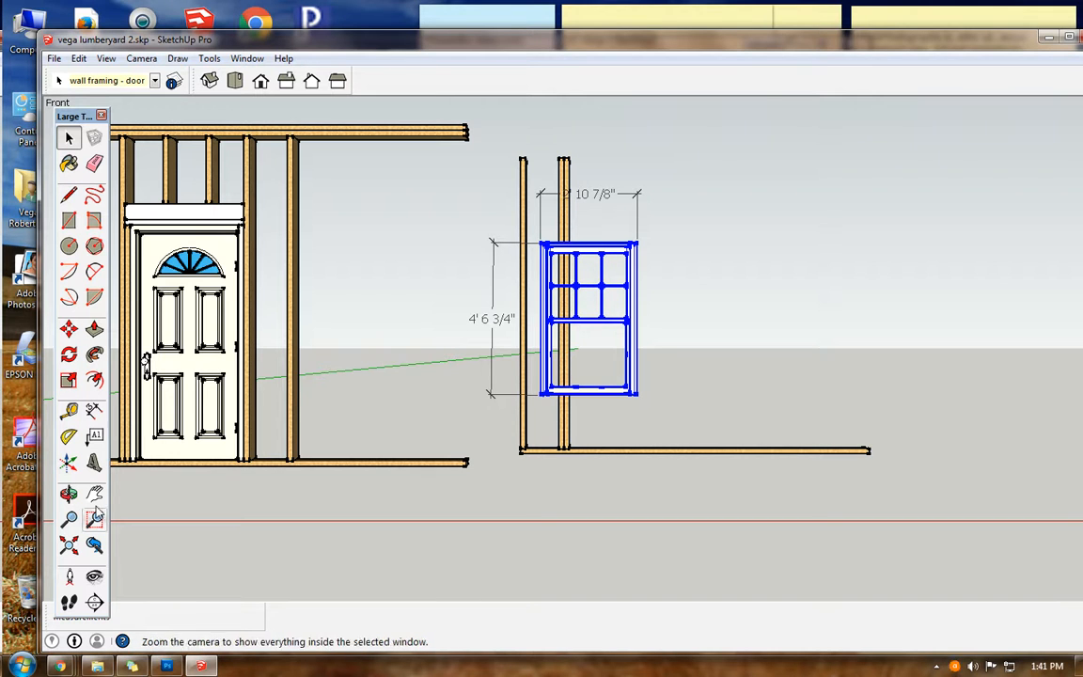
{"action": "left_click", "coordinate": [68, 328]}
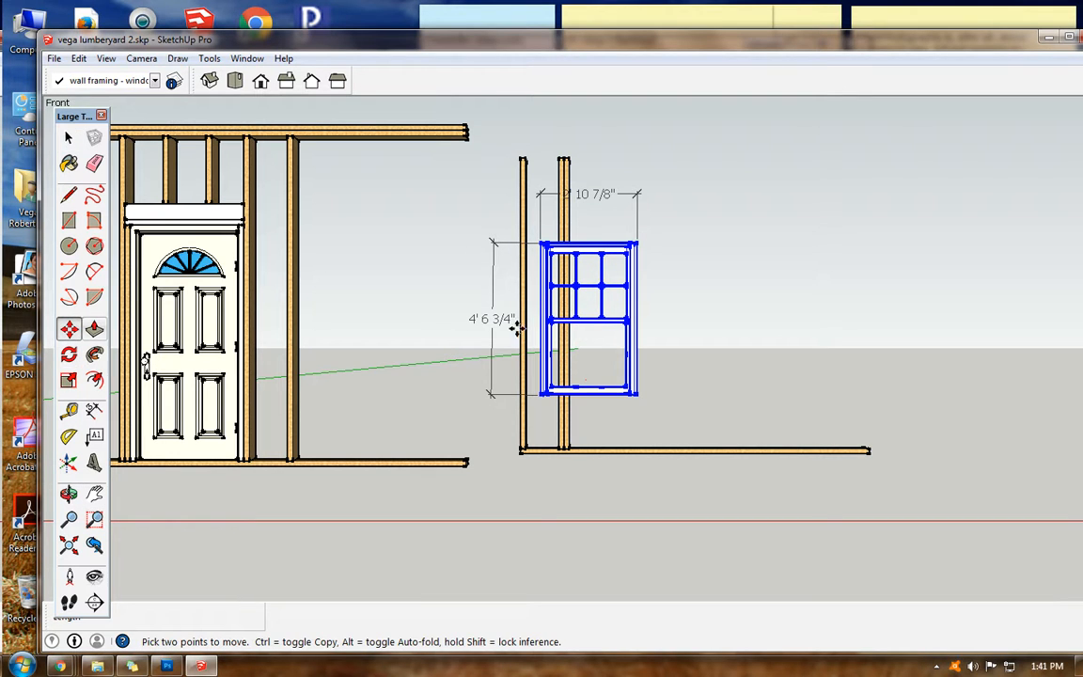
{"action": "left_click", "coordinate": [575, 306]}
{"action": "left_click", "coordinate": [362, 311]}
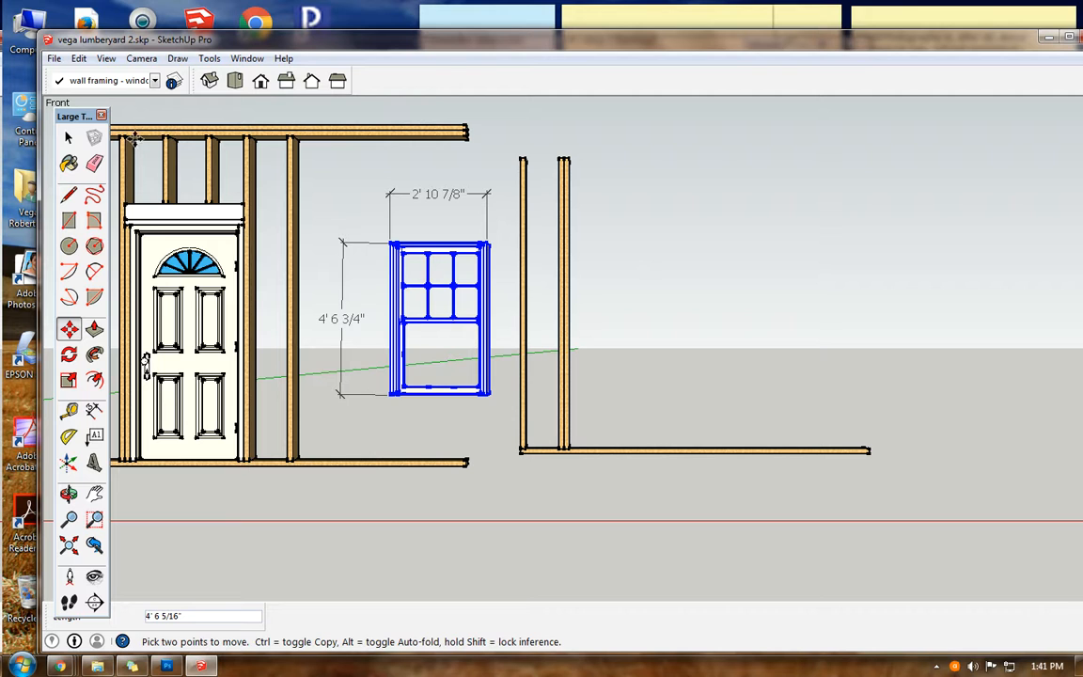
{"action": "left_click", "coordinate": [79, 58]}
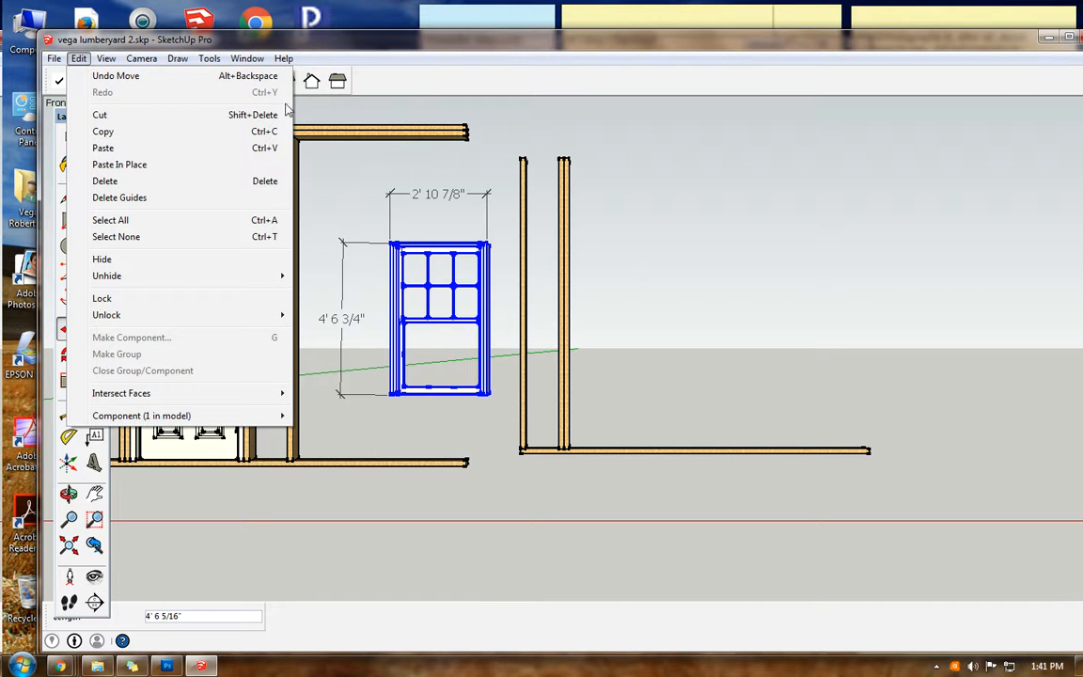
{"action": "left_click", "coordinate": [453, 39]}
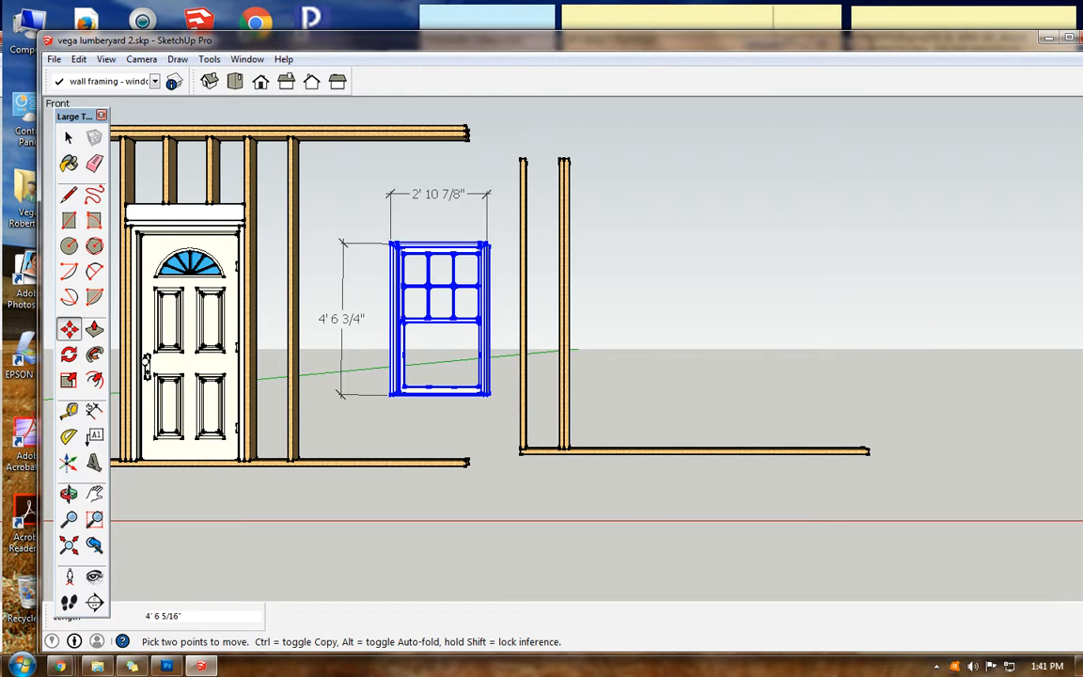
- Switch to Chrome to examine the window framing figure in Frame a Window.docx, and return to SketchUp
{"action": "mouse_move", "coordinate": [66, 666]}
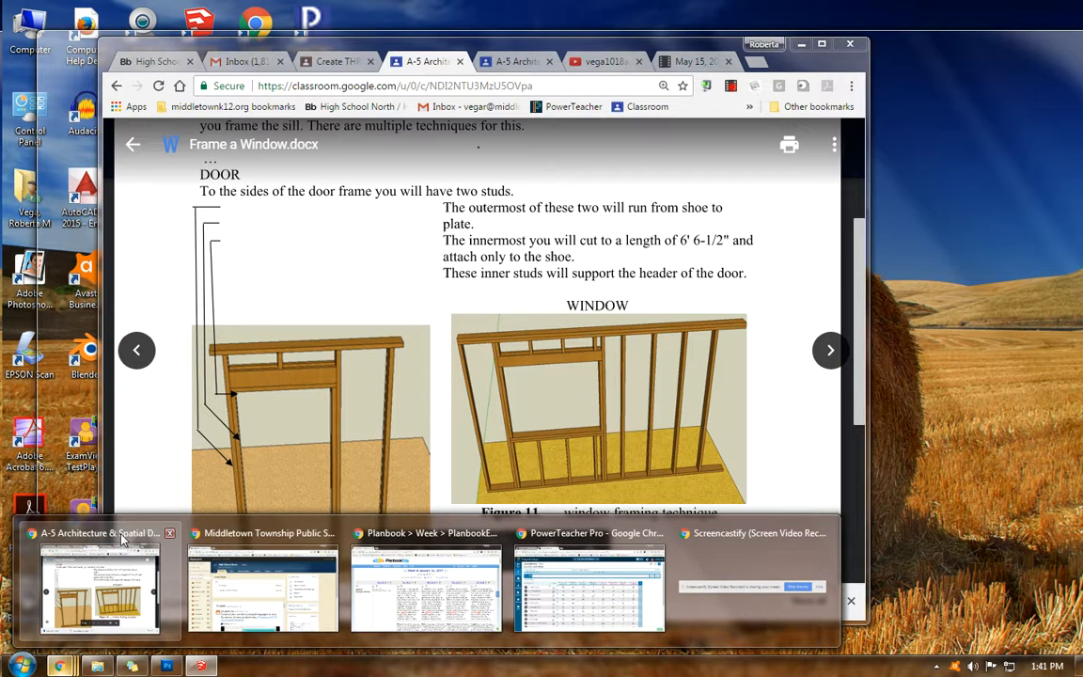
{"action": "left_click", "coordinate": [99, 578]}
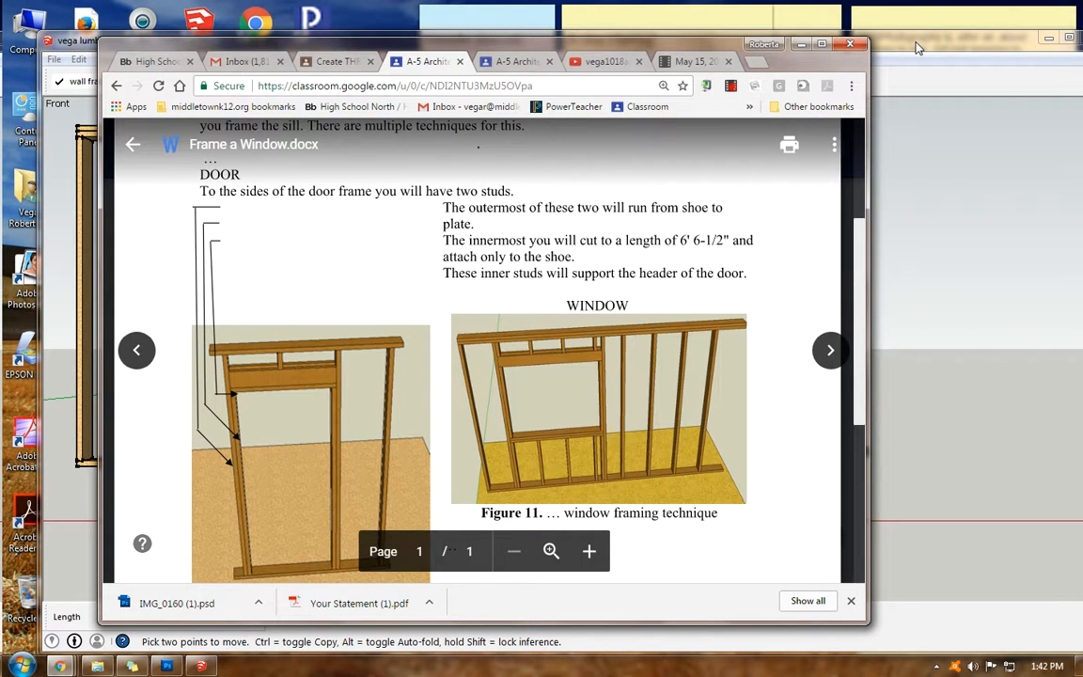
{"action": "left_click", "coordinate": [919, 47]}
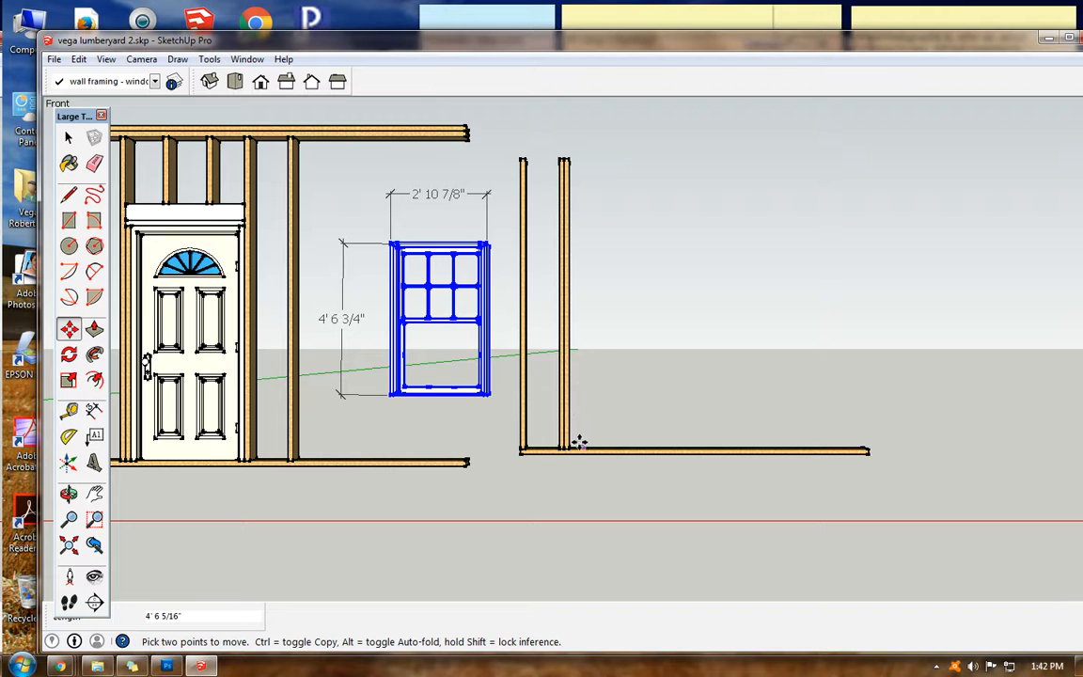
- Open the unique stud copy for editing and push its top face down 8'
{"action": "scroll", "coordinate": [578, 440], "scroll_direction": "up", "scroll_amount": 1}
{"action": "scroll", "coordinate": [579, 439], "scroll_direction": "up", "scroll_amount": 1}
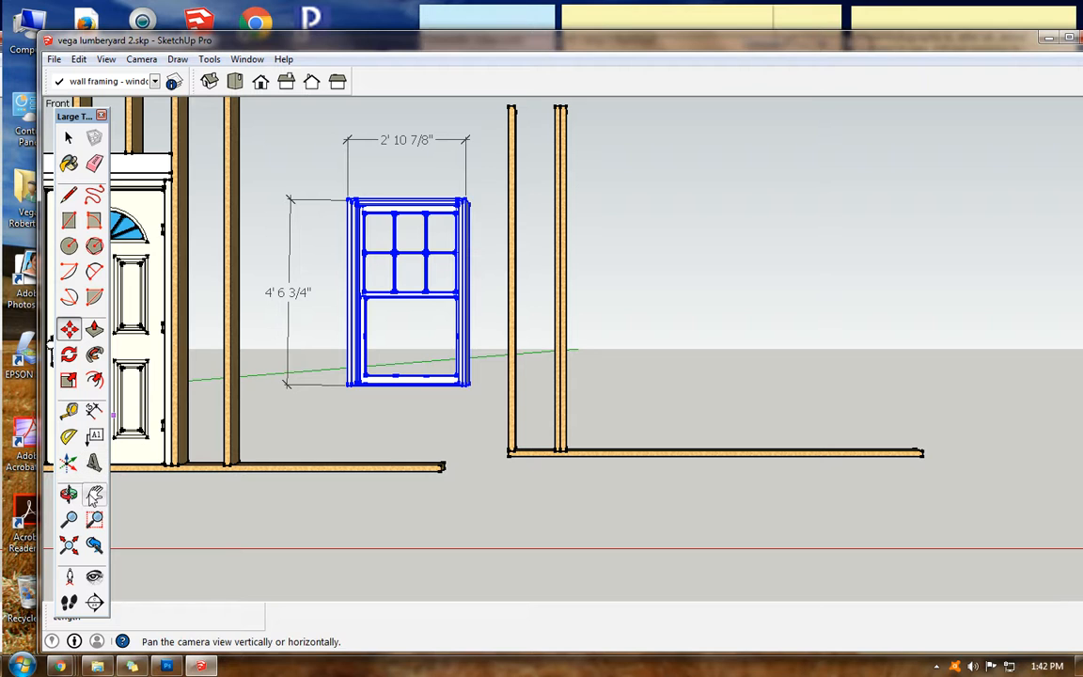
{"action": "left_click", "coordinate": [68, 493]}
{"action": "left_click_drag", "start_coordinate": [561, 215], "coordinate": [526, 277]}
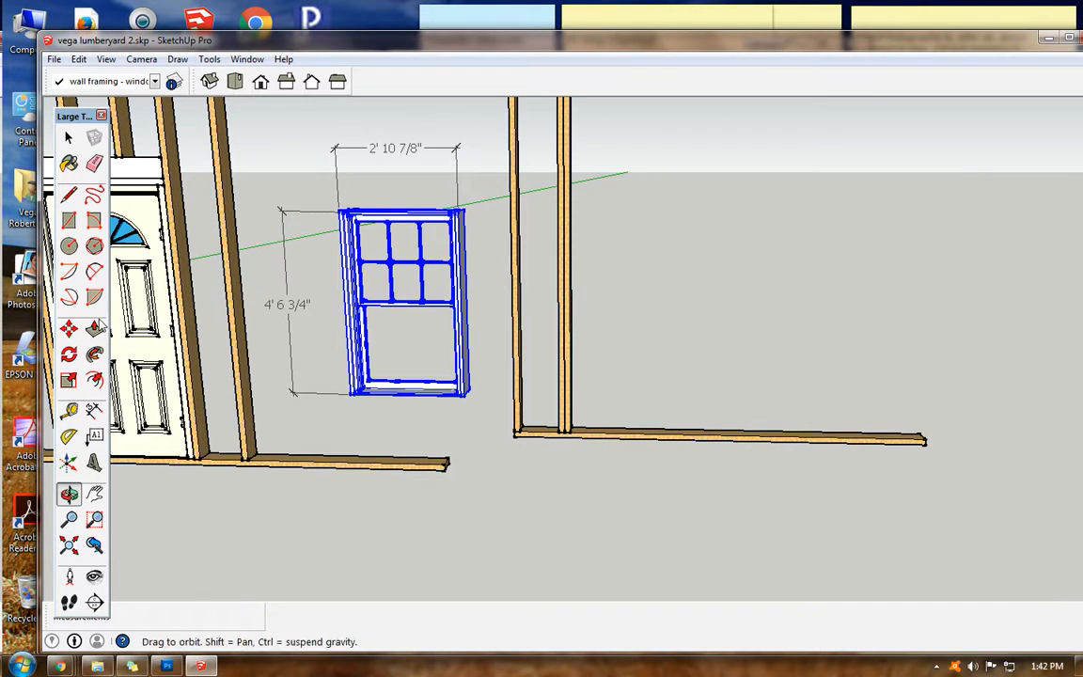
{"action": "left_click", "coordinate": [94, 494]}
{"action": "left_click_drag", "start_coordinate": [589, 187], "coordinate": [592, 350]}
{"action": "scroll", "coordinate": [514, 249], "scroll_direction": "up", "scroll_amount": 2}
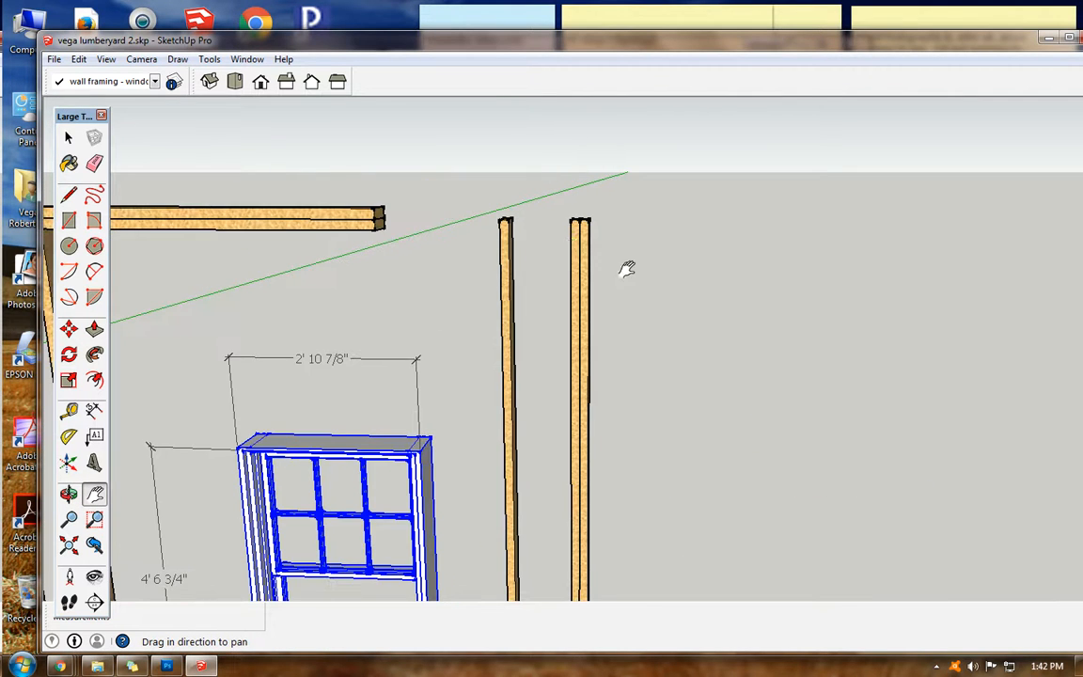
{"action": "scroll", "coordinate": [611, 265], "scroll_direction": "up", "scroll_amount": 1}
{"action": "left_click_drag", "start_coordinate": [567, 251], "coordinate": [555, 368]}
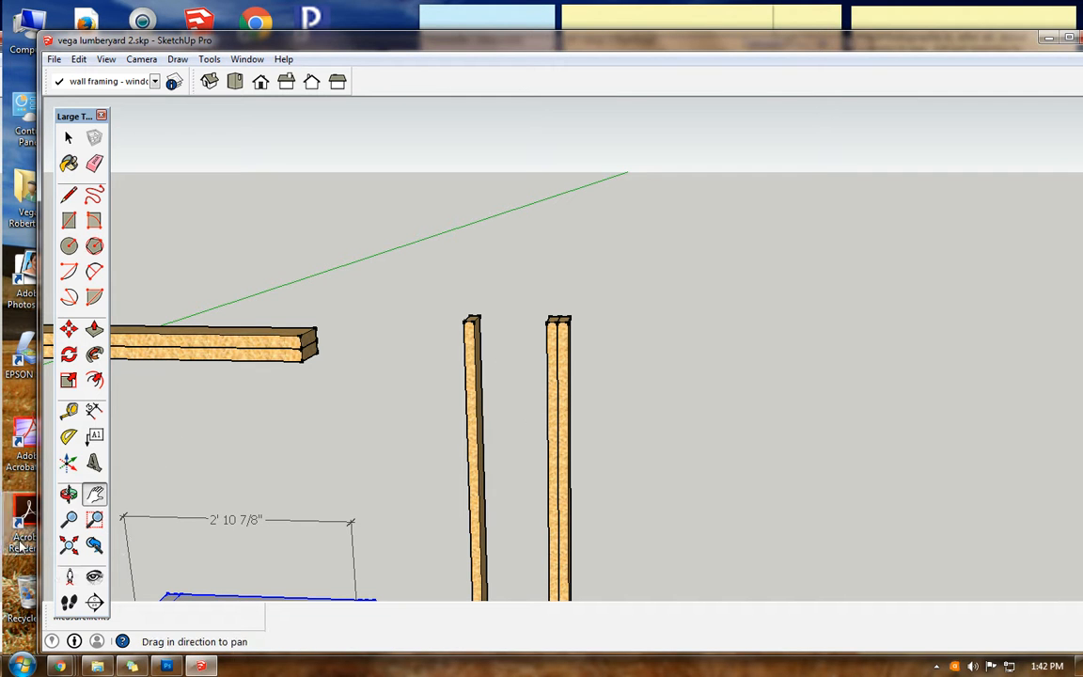
{"action": "left_click", "coordinate": [68, 493]}
{"action": "left_click_drag", "start_coordinate": [548, 392], "coordinate": [537, 467]}
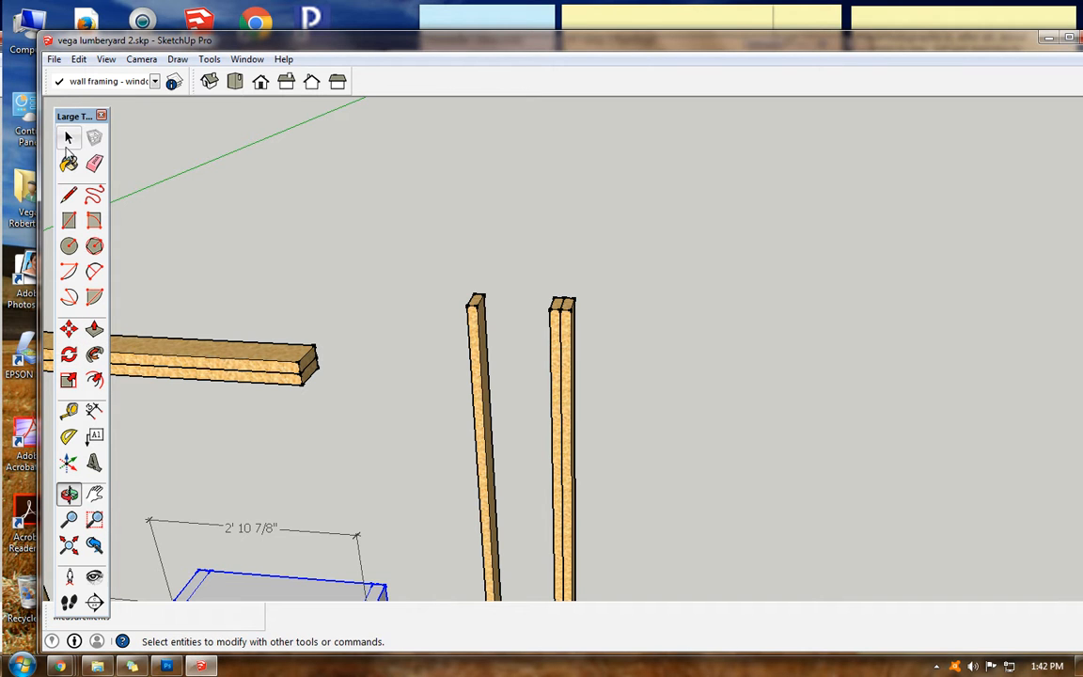
{"action": "left_click", "coordinate": [67, 141]}
{"action": "double_click", "coordinate": [568, 320]}
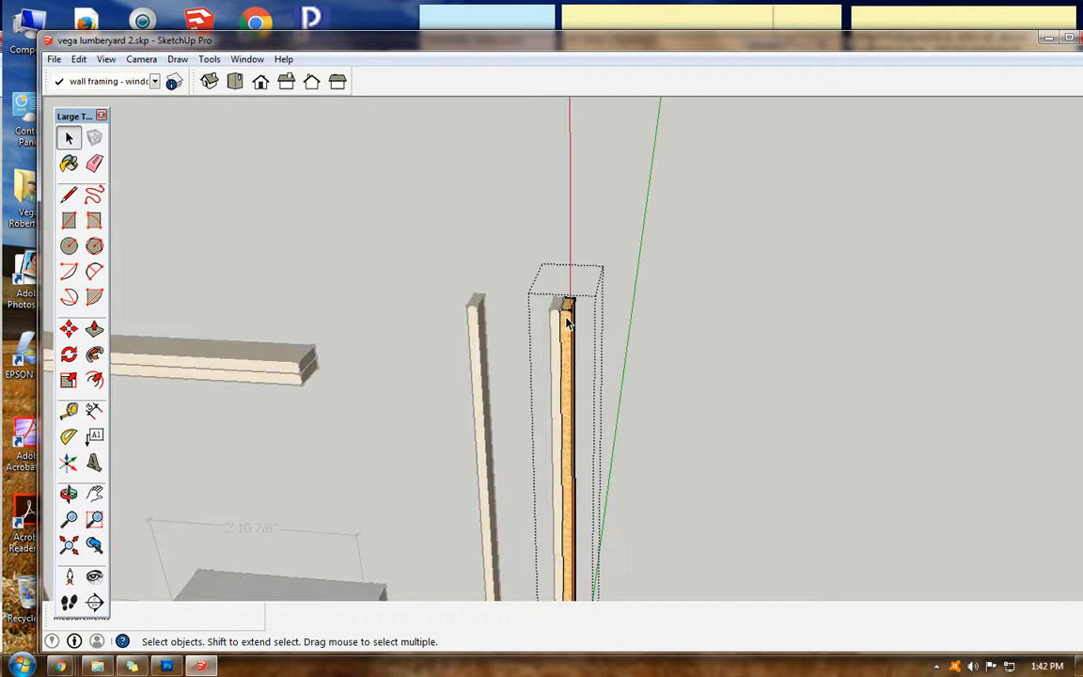
{"action": "left_click", "coordinate": [568, 310]}
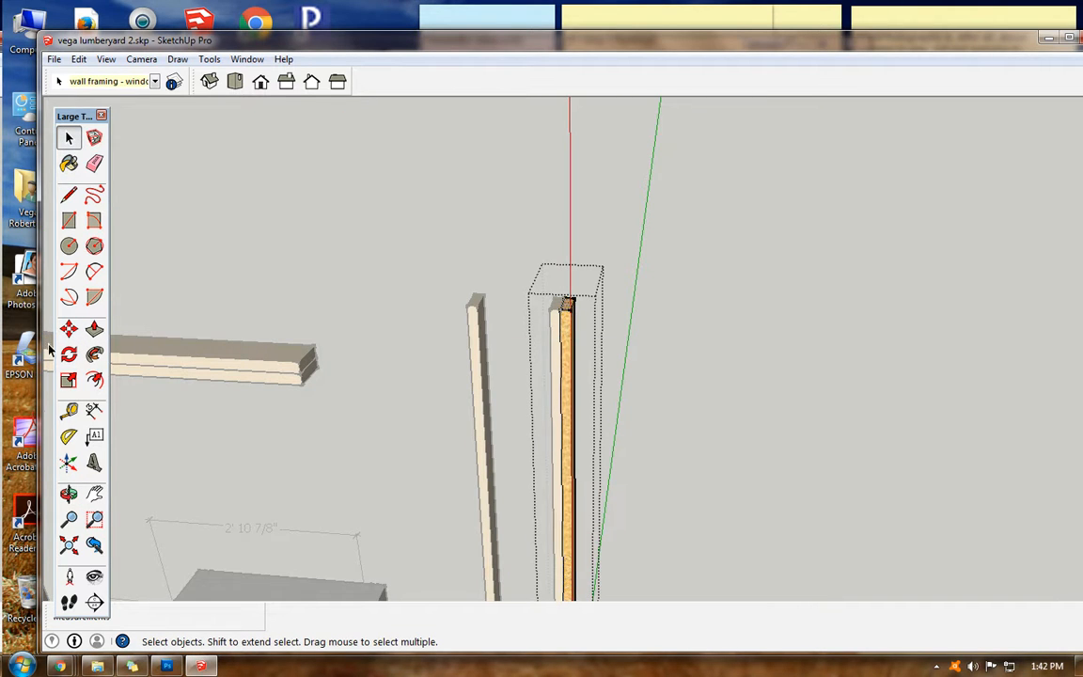
{"action": "left_click", "coordinate": [94, 328]}
{"action": "left_click_drag", "start_coordinate": [565, 308], "coordinate": [566, 326]}
{"action": "type", "text": "8"}
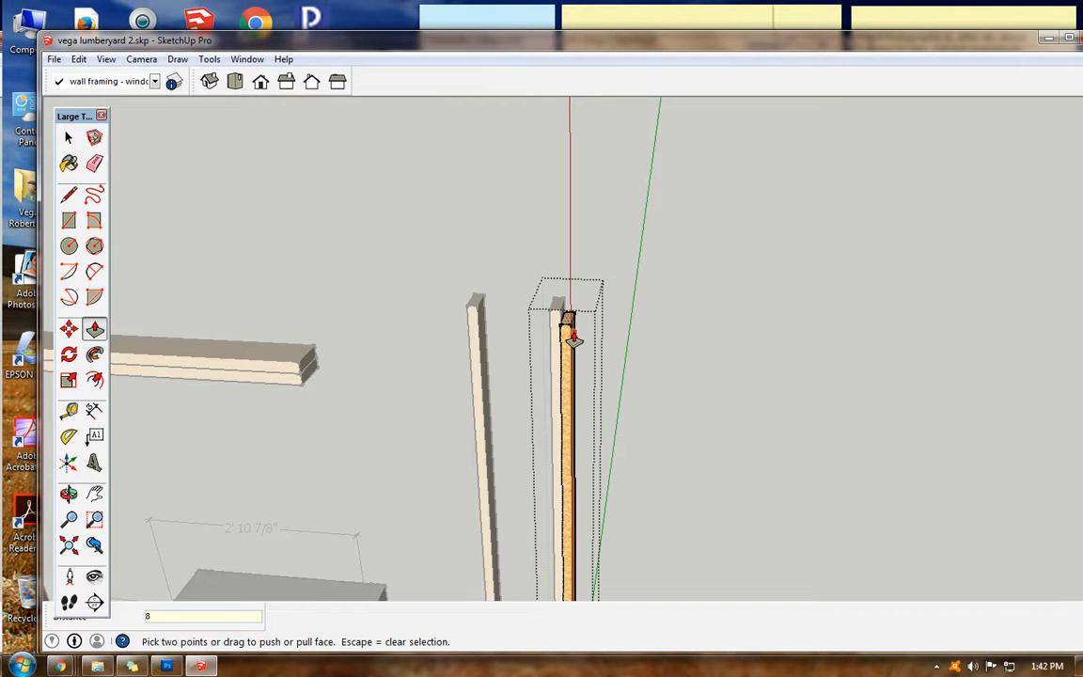
{"action": "type", "text": "'"}
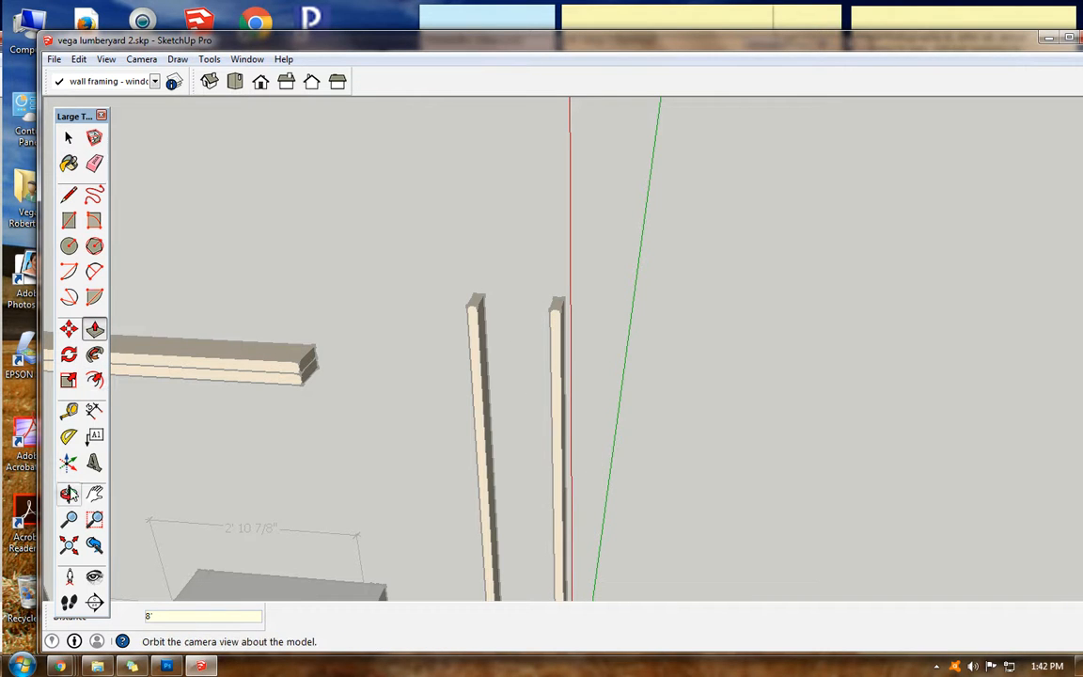
- Inspect the shortened stud where it stands on the sole plate and finish editing its component
{"action": "left_click", "coordinate": [94, 494]}
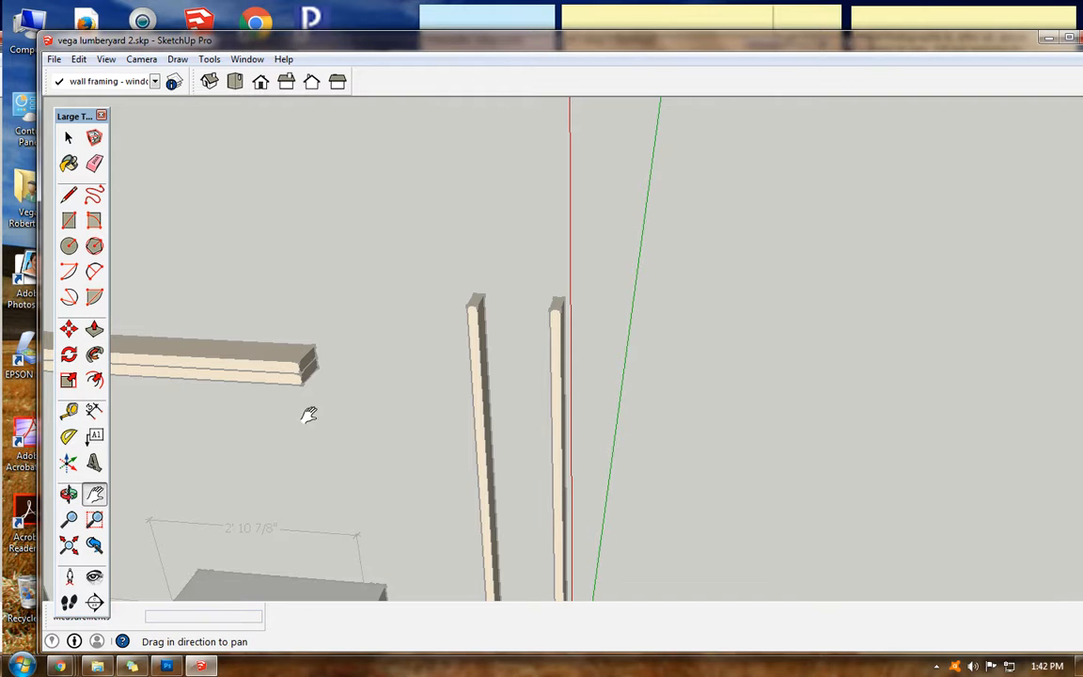
{"action": "left_click_drag", "start_coordinate": [357, 402], "coordinate": [420, 209]}
{"action": "left_click_drag", "start_coordinate": [652, 467], "coordinate": [510, 500]}
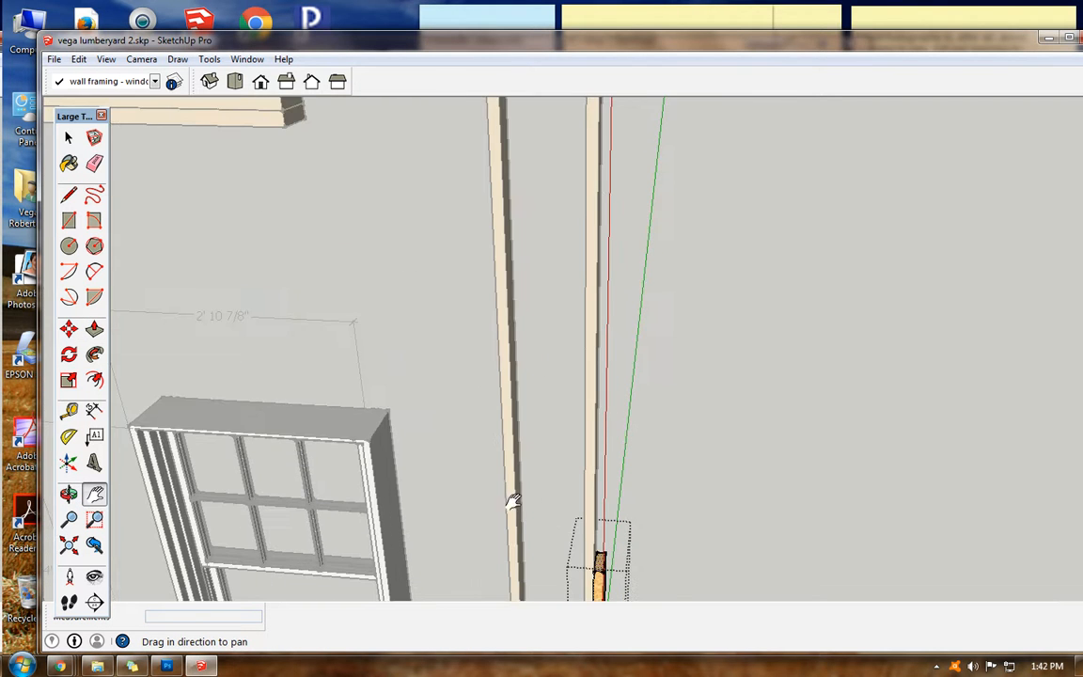
{"action": "left_click", "coordinate": [70, 495]}
{"action": "left_click_drag", "start_coordinate": [452, 464], "coordinate": [488, 376]}
{"action": "left_click", "coordinate": [95, 494]}
{"action": "left_click_drag", "start_coordinate": [401, 471], "coordinate": [430, 140]}
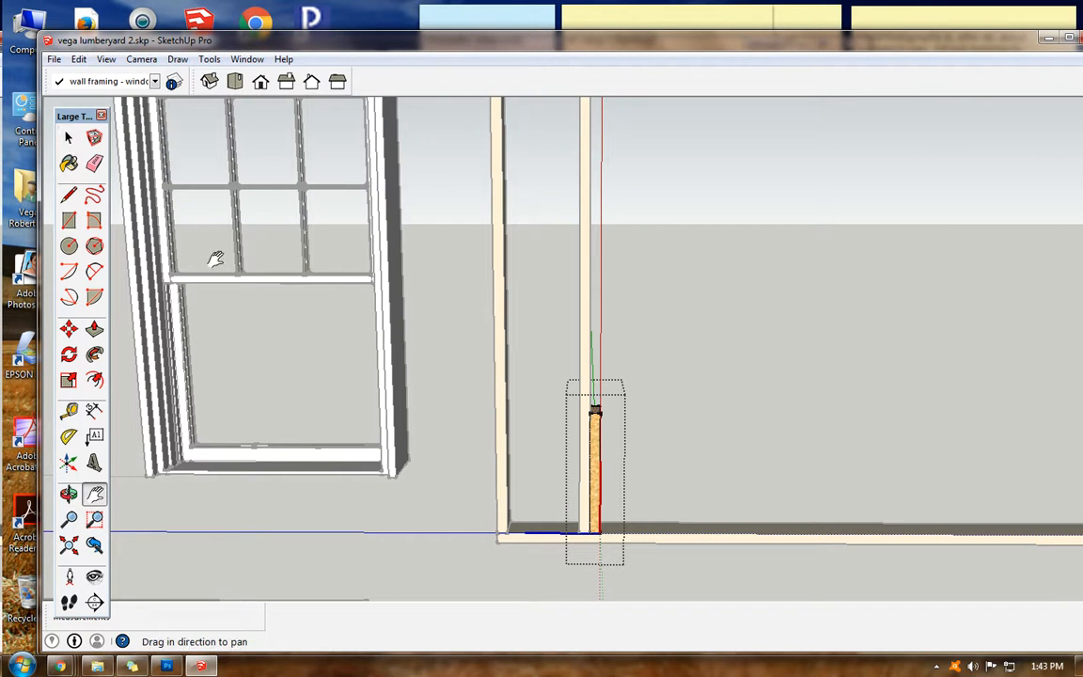
{"action": "left_click", "coordinate": [68, 139]}
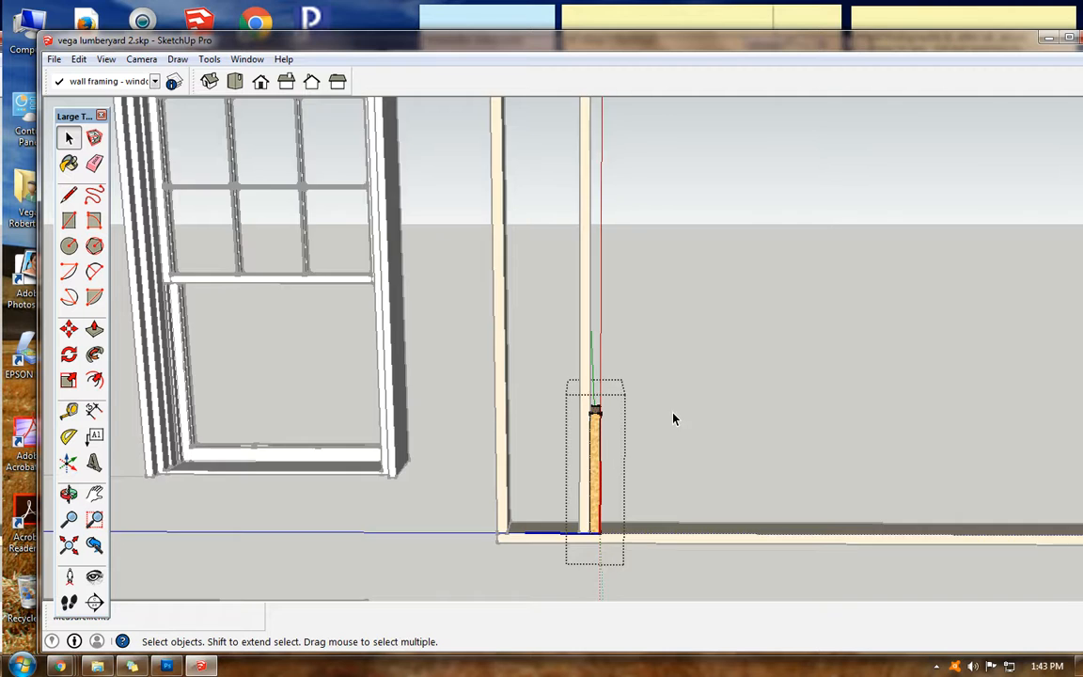
{"action": "left_click", "coordinate": [674, 420]}
- Lower the SketchUp window, recheck the short studs under the window opening in Chrome's figure, and return to the model
{"action": "left_click_drag", "start_coordinate": [456, 48], "coordinate": [455, 99]}
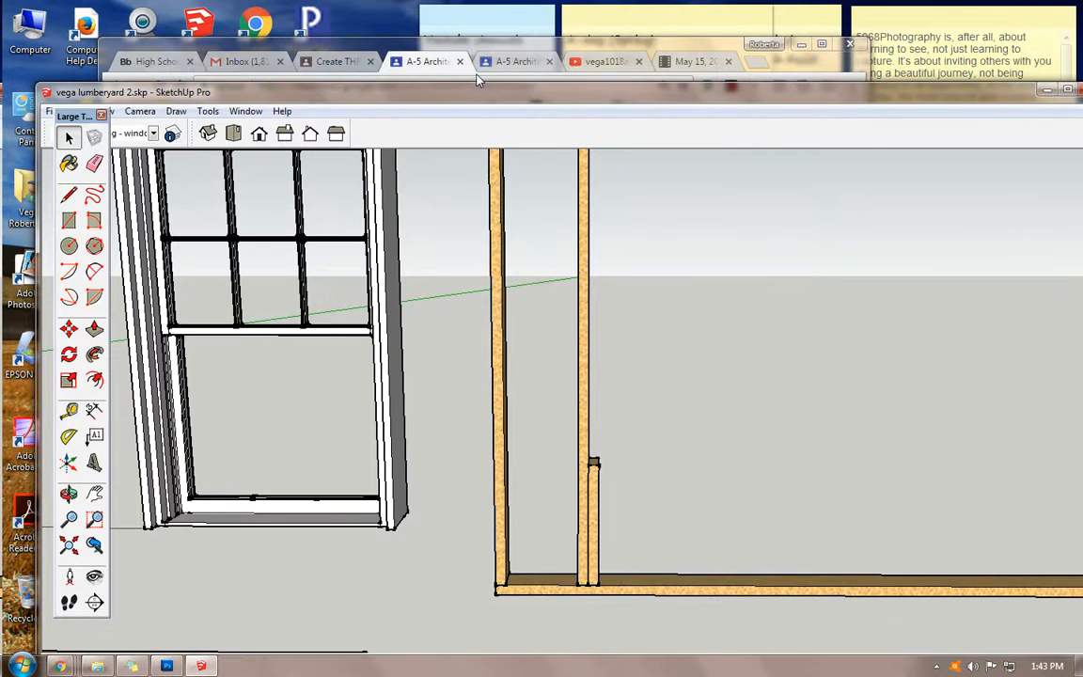
{"action": "left_click", "coordinate": [507, 45]}
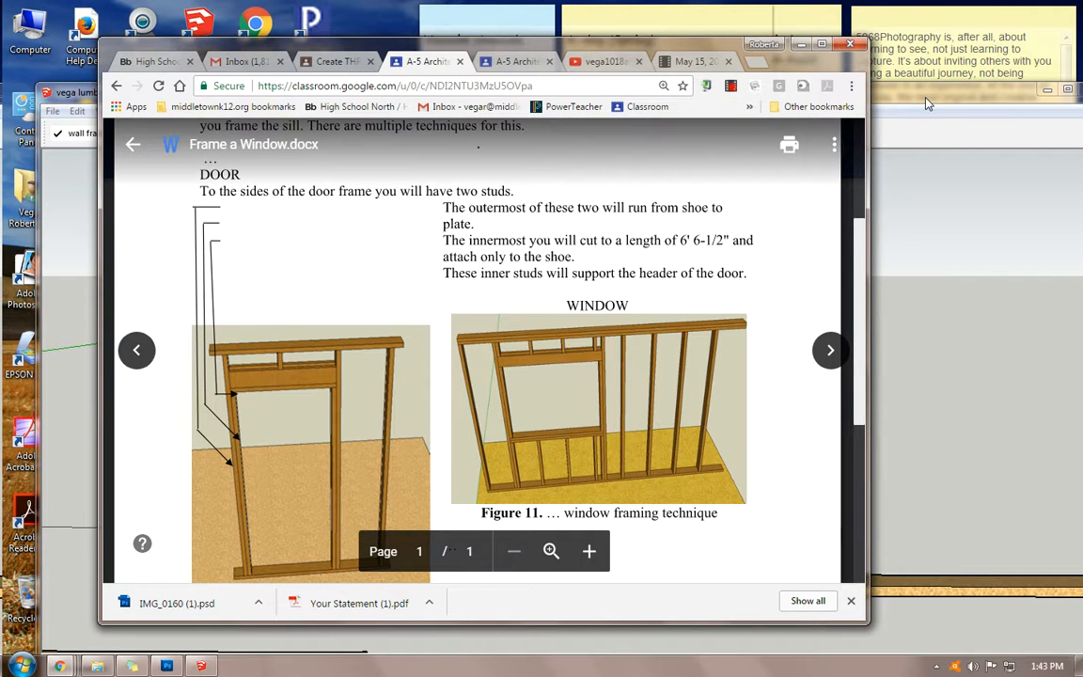
{"action": "left_click", "coordinate": [927, 104]}
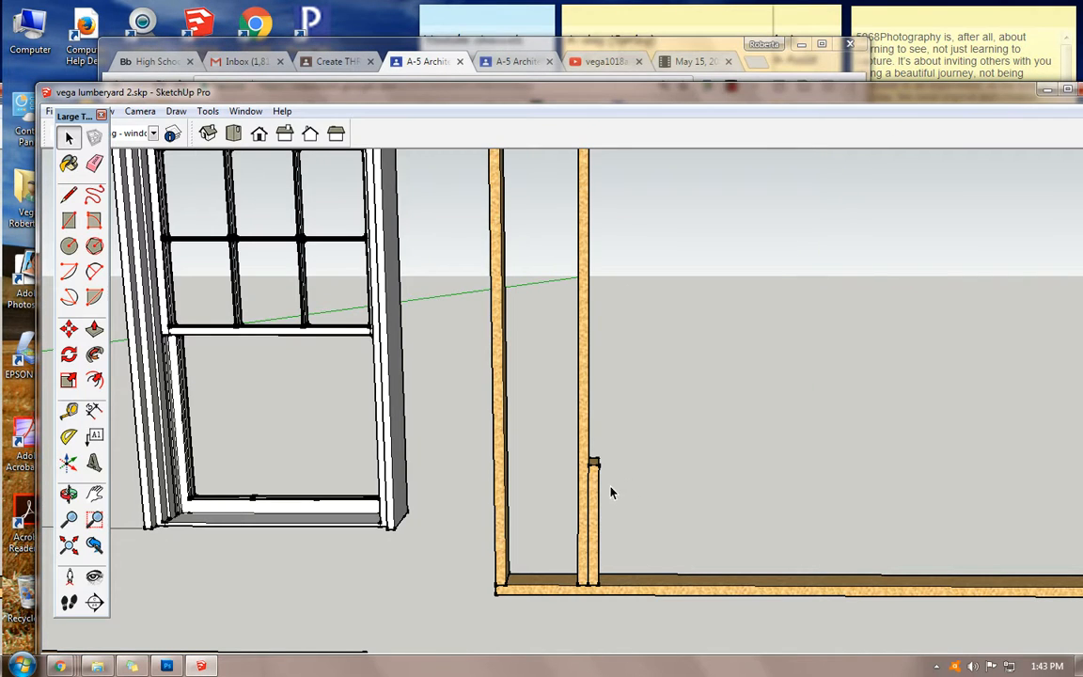
- Copy the short stud along the sole plate to place a second short stud under the window opening
{"action": "left_click", "coordinate": [593, 513]}
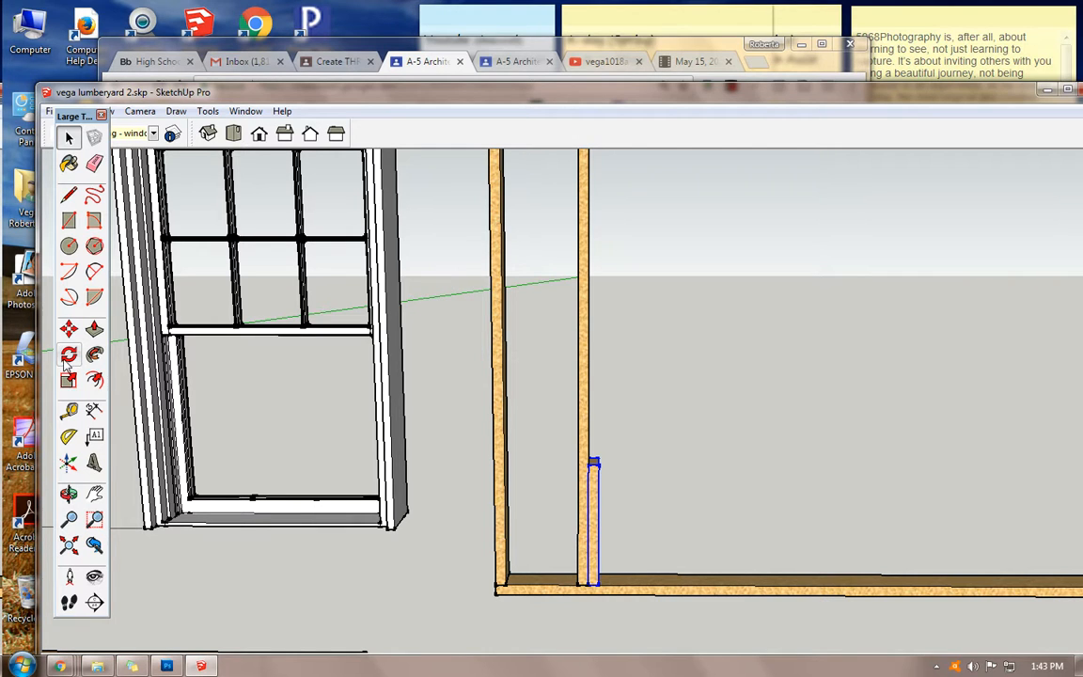
{"action": "left_click", "coordinate": [69, 328]}
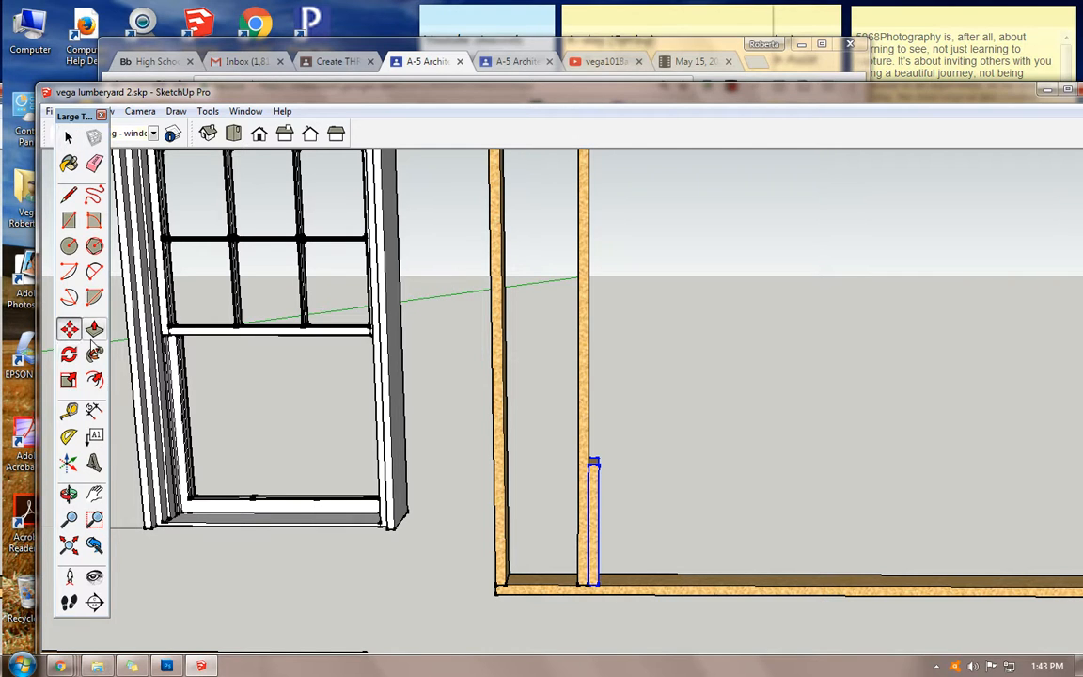
{"action": "key", "text": "ctrl"}
{"action": "left_click", "coordinate": [593, 506]}
{"action": "left_click", "coordinate": [604, 507]}
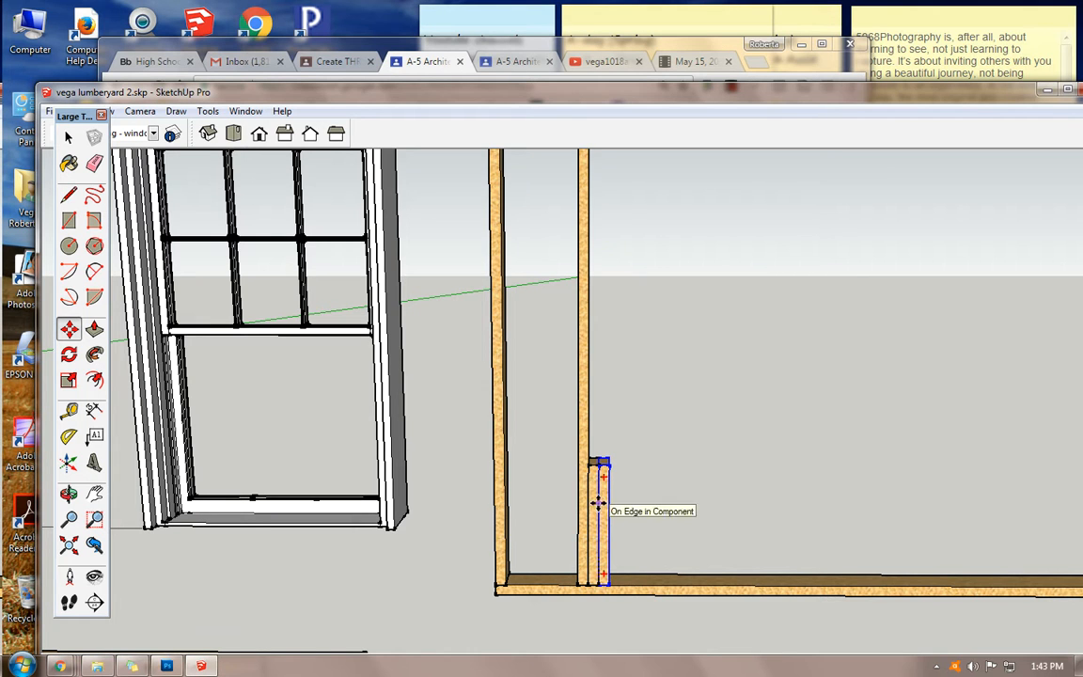
{"action": "key", "text": "Return"}
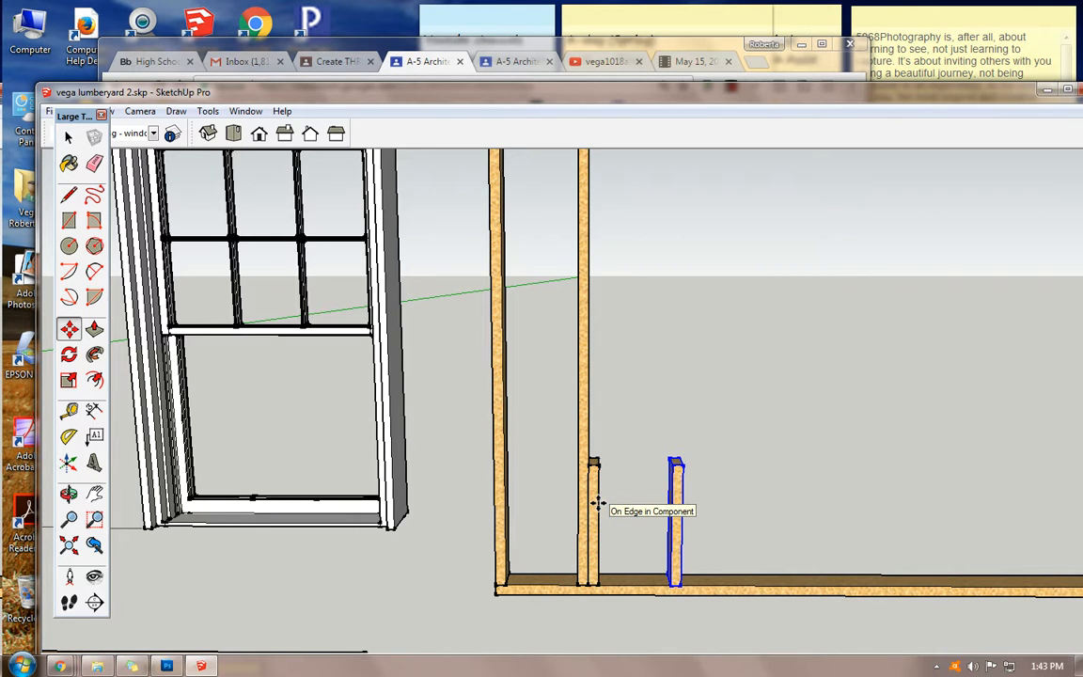
- Copy the second short stud farther along the sole plate at the same spacing to place a third one
{"action": "key", "text": "ctrl"}
{"action": "left_click", "coordinate": [677, 537]}
{"action": "left_click", "coordinate": [686, 541]}
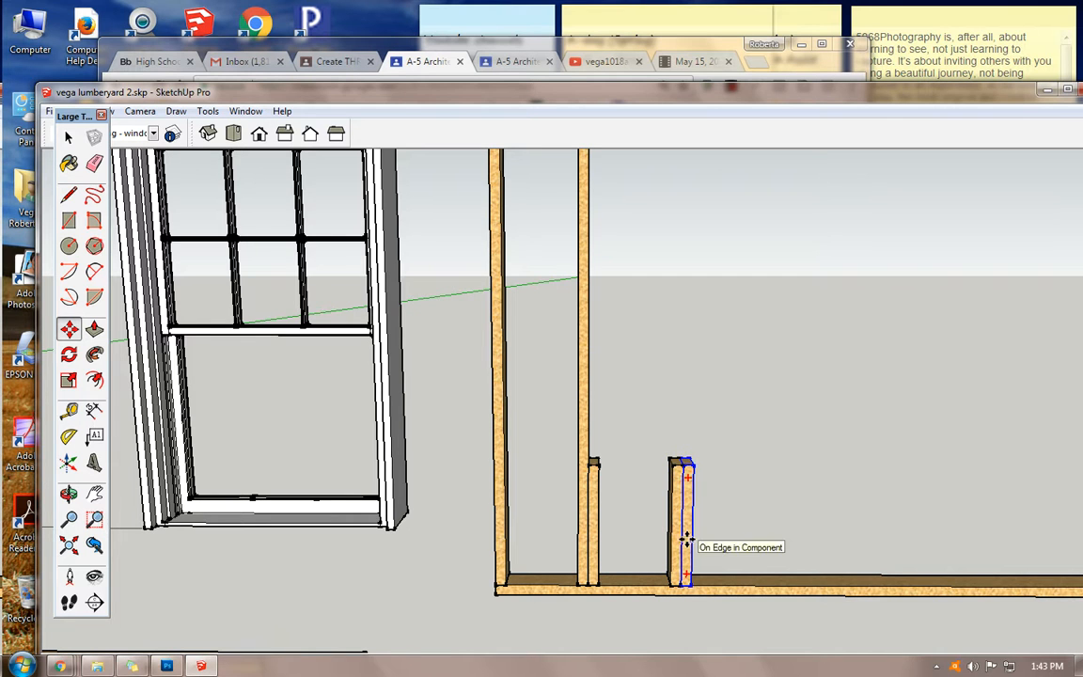
{"action": "key", "text": "Return"}
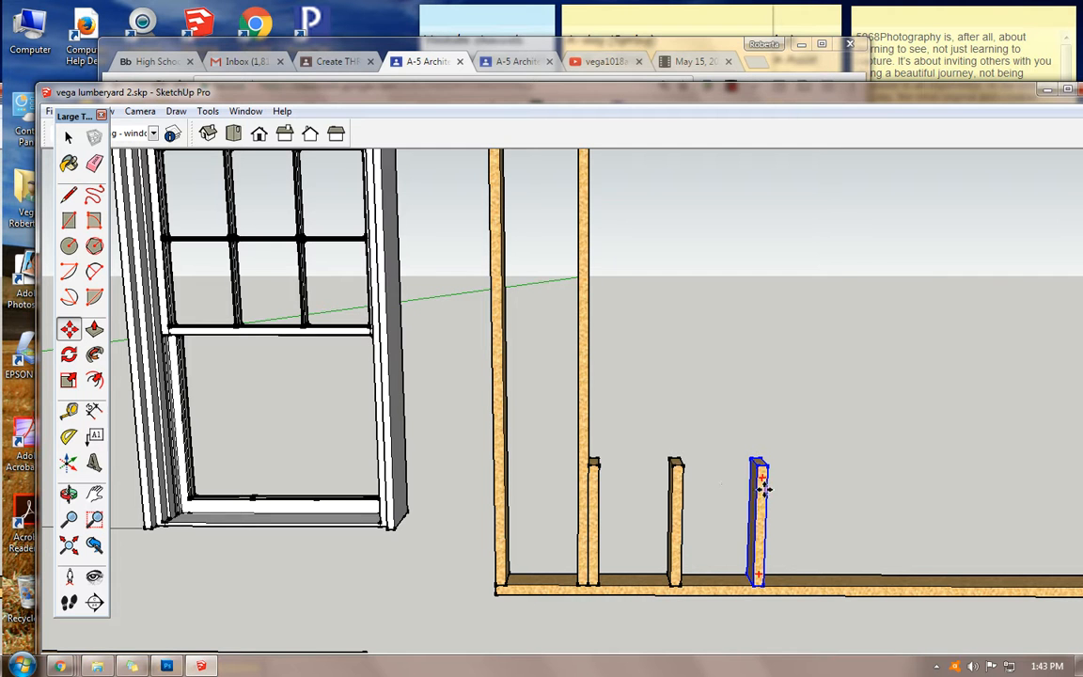
- Recheck the window framing figure in Chrome, return to SketchUp and examine the width dimension above the window
{"action": "left_click", "coordinate": [532, 52]}
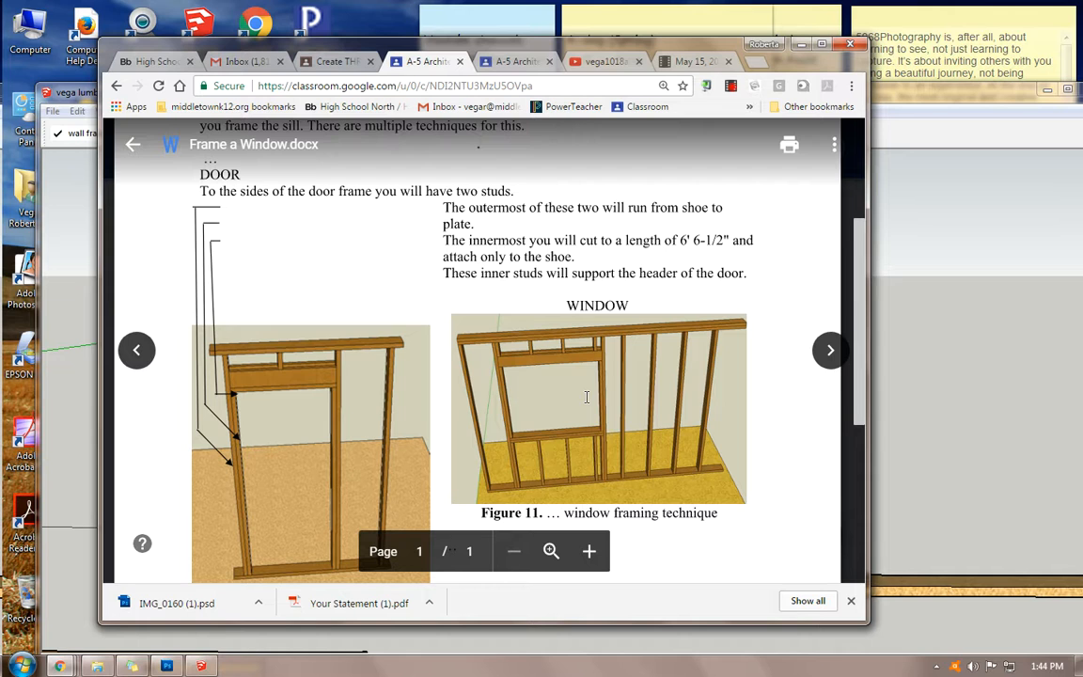
{"action": "left_click", "coordinate": [84, 102]}
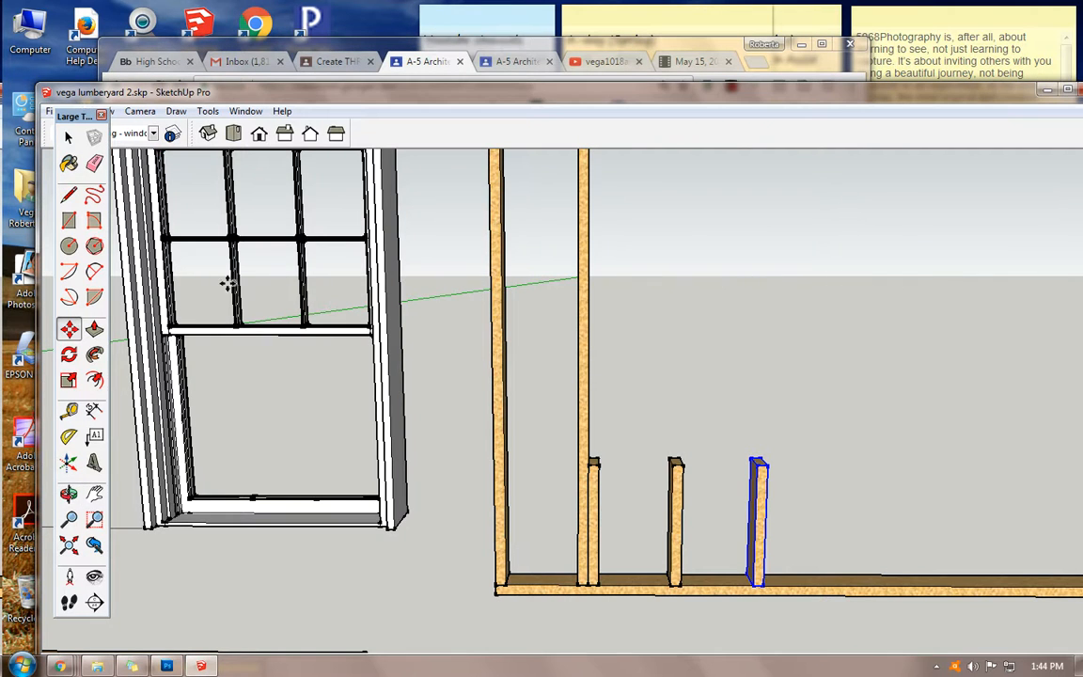
{"action": "left_click", "coordinate": [94, 494]}
{"action": "mouse_move", "coordinate": [237, 374]}
{"action": "left_mouse_down"}
{"action": "mouse_move", "coordinate": [239, 414]}
{"action": "mouse_move", "coordinate": [290, 526]}
{"action": "left_mouse_up"}
{"action": "mouse_move", "coordinate": [155, 272]}
{"action": "left_mouse_down"}
{"action": "mouse_move", "coordinate": [194, 432]}
{"action": "mouse_move", "coordinate": [197, 409]}
{"action": "left_mouse_up"}
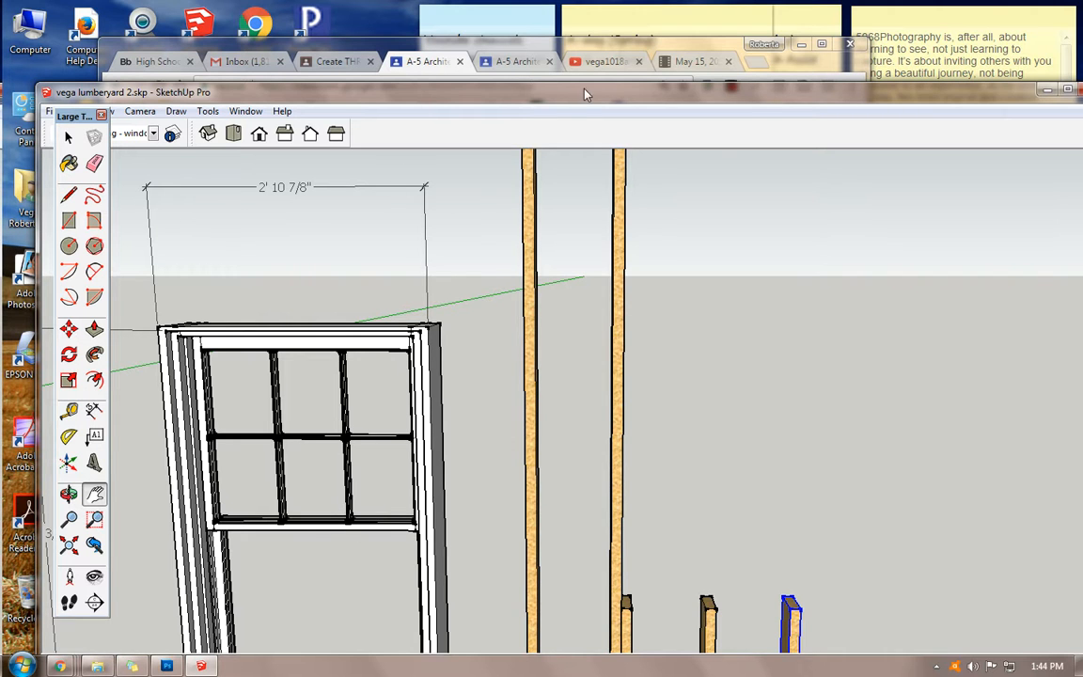
{"action": "left_click_drag", "start_coordinate": [587, 106], "coordinate": [562, 2]}
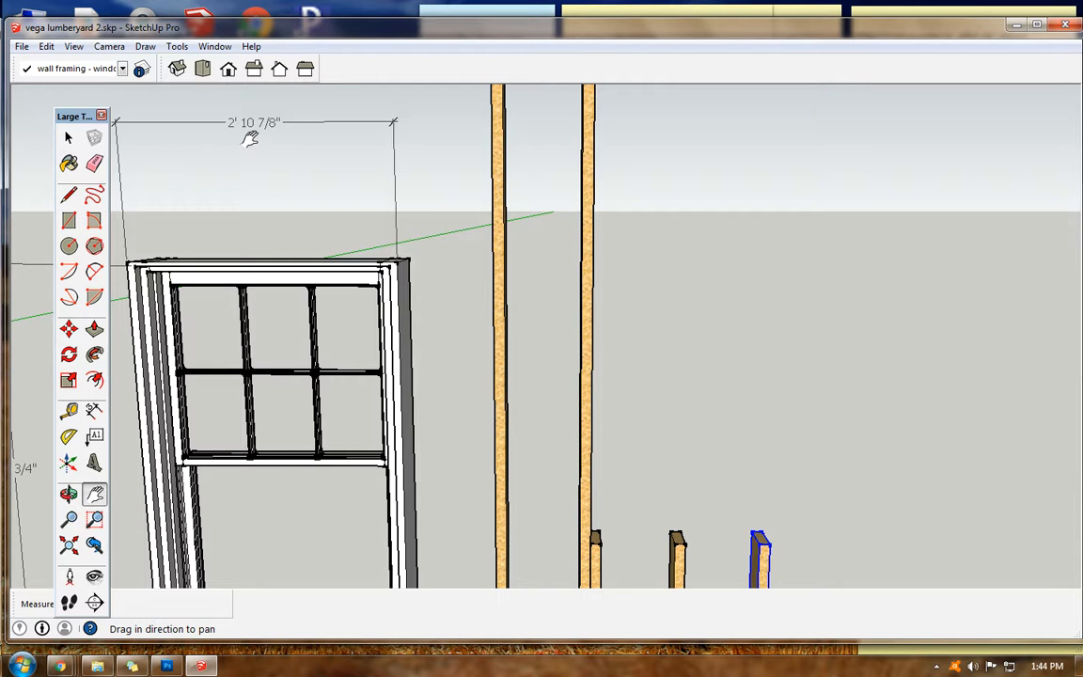
- Draw a 2" by 6" rectangle on the tall stud's inner face, resting on top of the adjoining short stud
{"action": "left_click", "coordinate": [68, 495]}
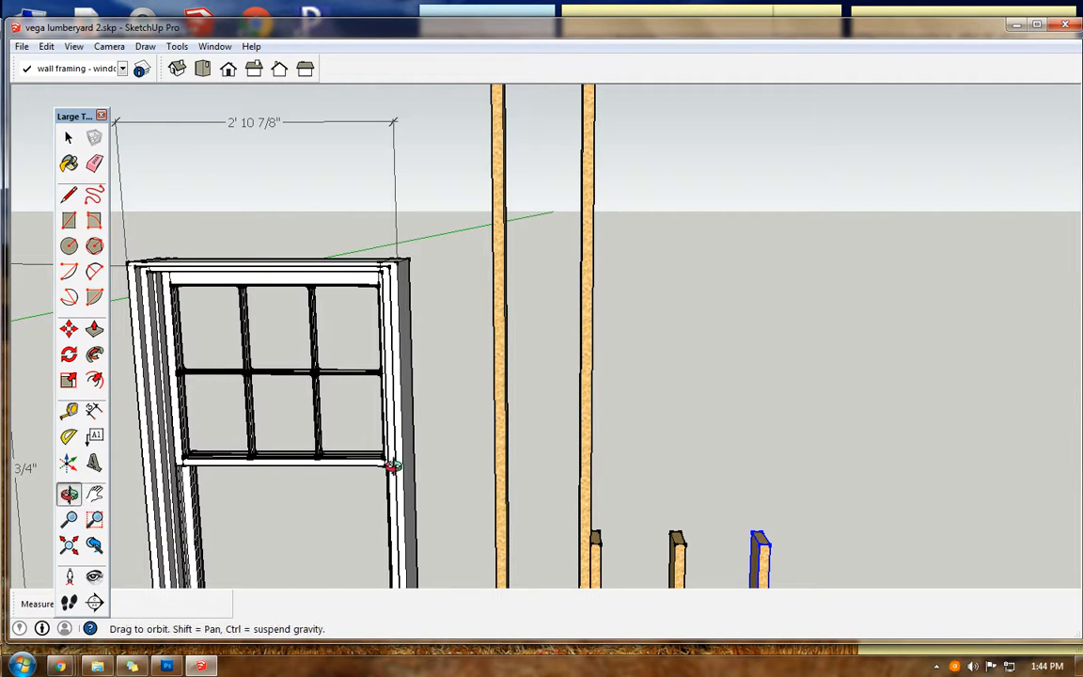
{"action": "left_click_drag", "start_coordinate": [583, 505], "coordinate": [467, 482]}
{"action": "left_click", "coordinate": [95, 495]}
{"action": "left_click_drag", "start_coordinate": [664, 543], "coordinate": [544, 386]}
{"action": "left_click", "coordinate": [68, 495]}
{"action": "left_click_drag", "start_coordinate": [449, 459], "coordinate": [550, 459]}
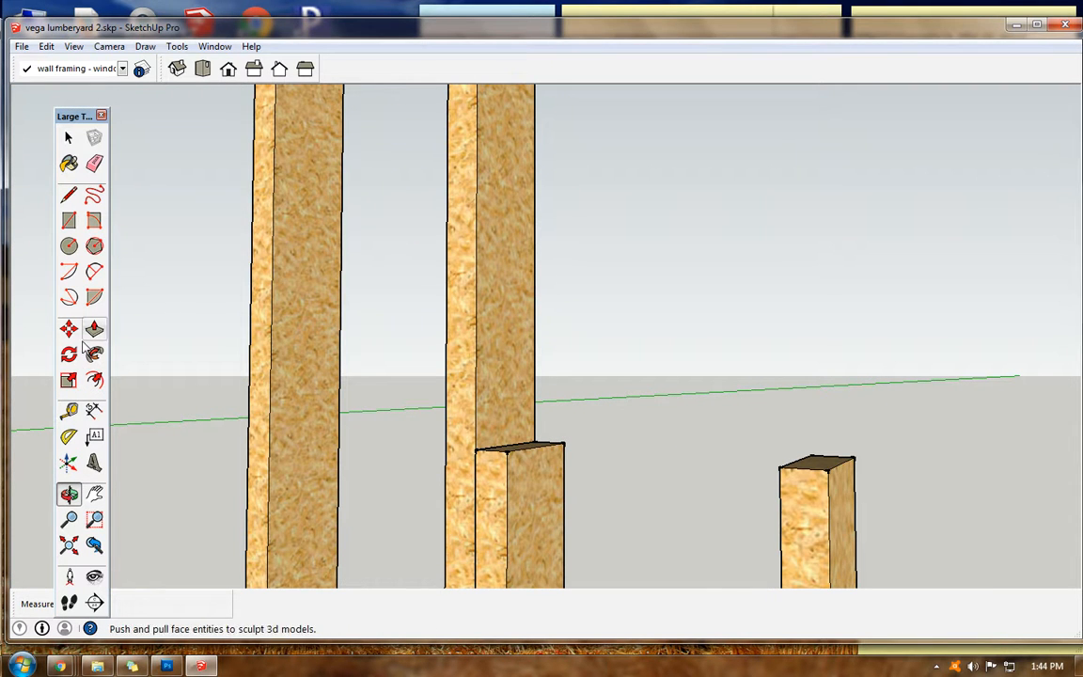
{"action": "left_click", "coordinate": [69, 220]}
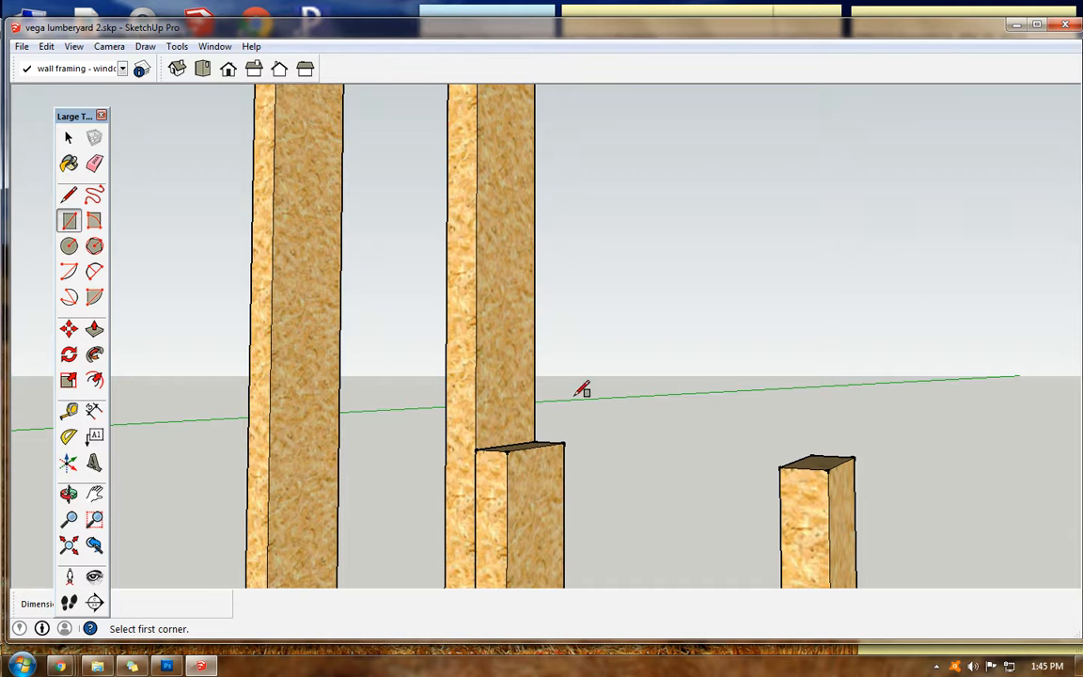
{"action": "scroll", "coordinate": [656, 430], "scroll_direction": "down", "scroll_amount": 1}
{"action": "left_click", "coordinate": [69, 138]}
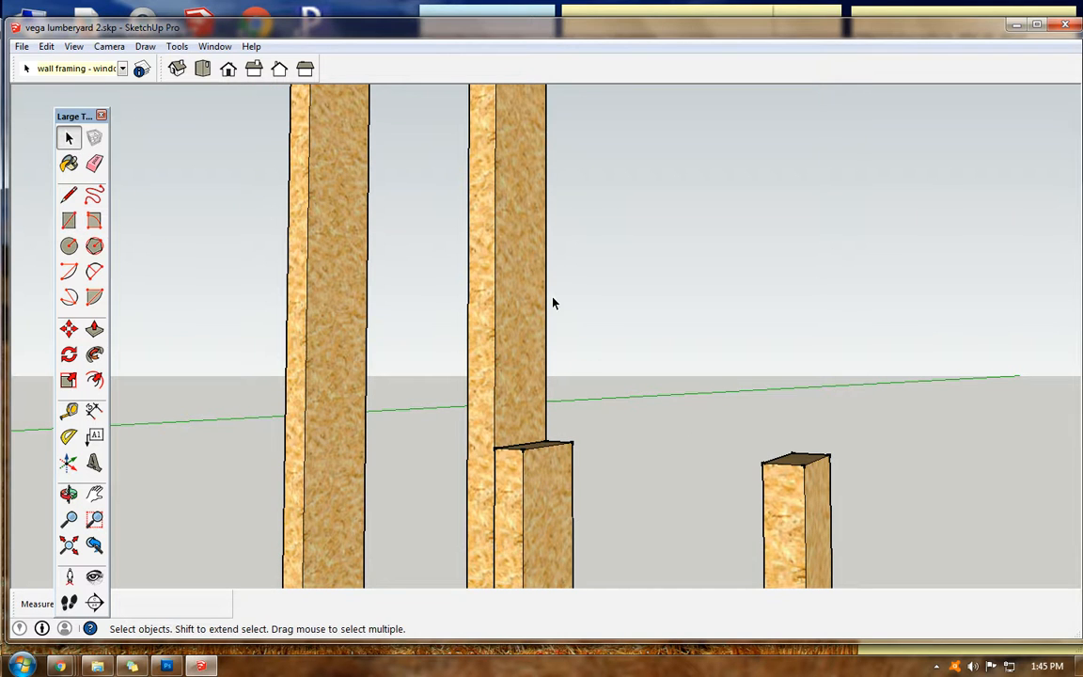
{"action": "left_click", "coordinate": [68, 220]}
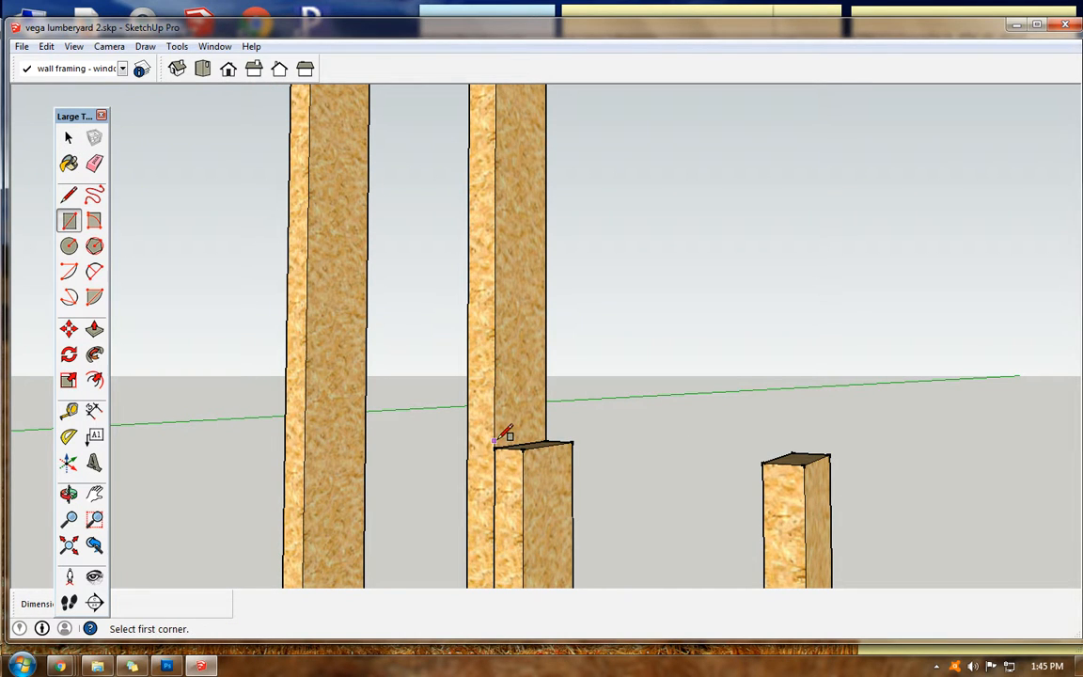
{"action": "left_click", "coordinate": [493, 447]}
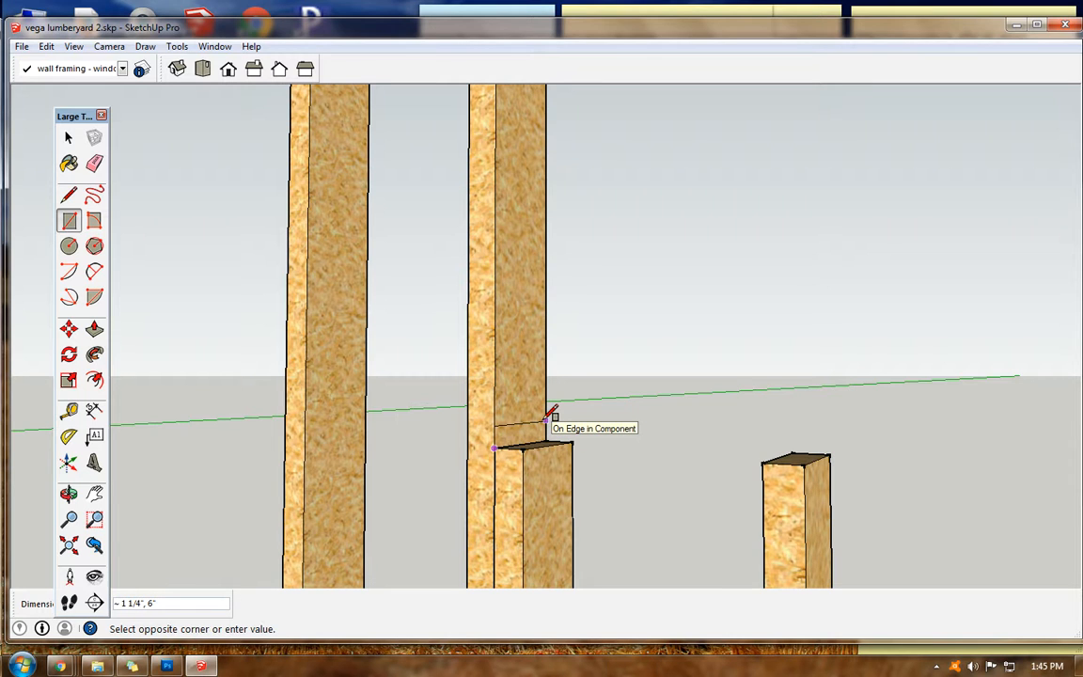
{"action": "left_click", "coordinate": [545, 422]}
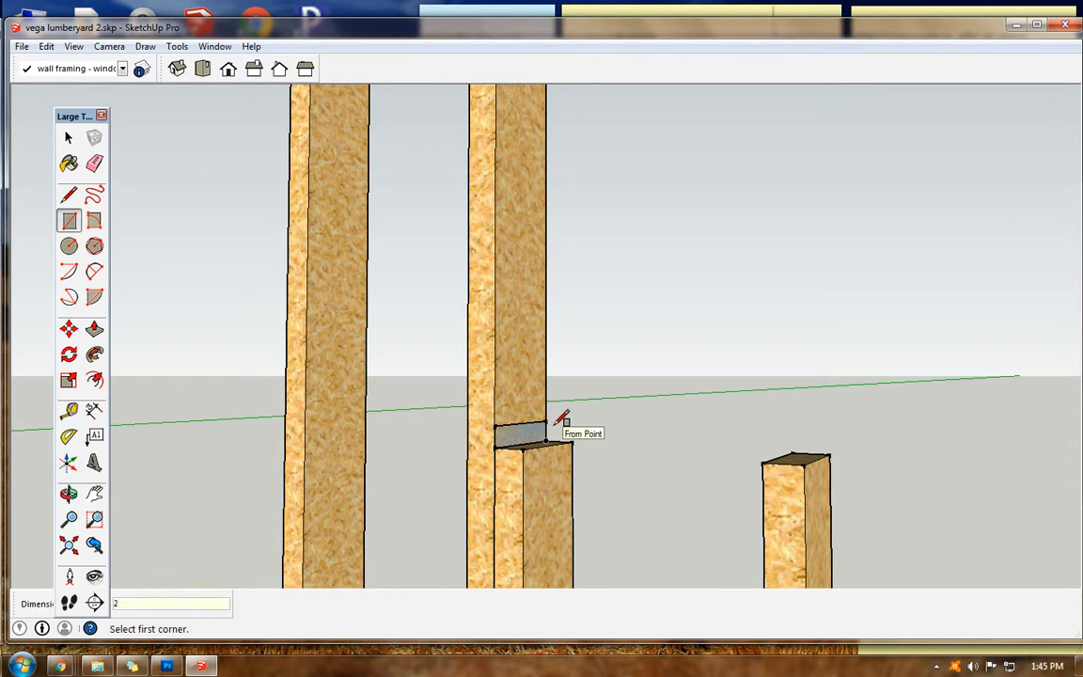
{"action": "key", "text": "Return"}
- Make the rectangle's face into a component named w1
{"action": "left_click", "coordinate": [68, 137]}
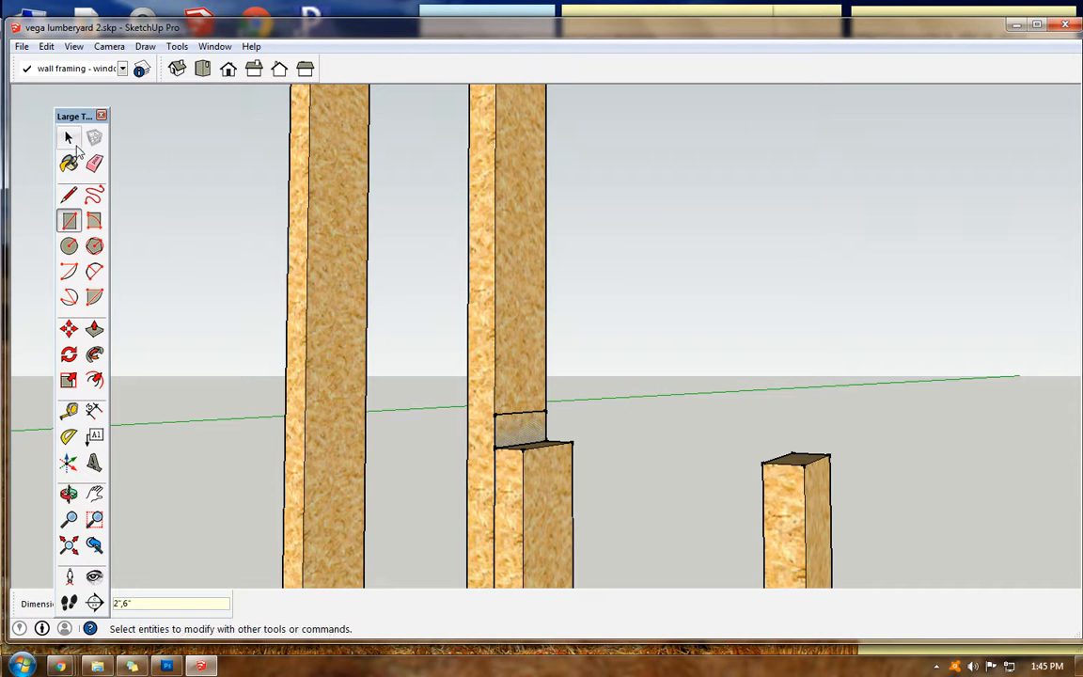
{"action": "left_click", "coordinate": [513, 428]}
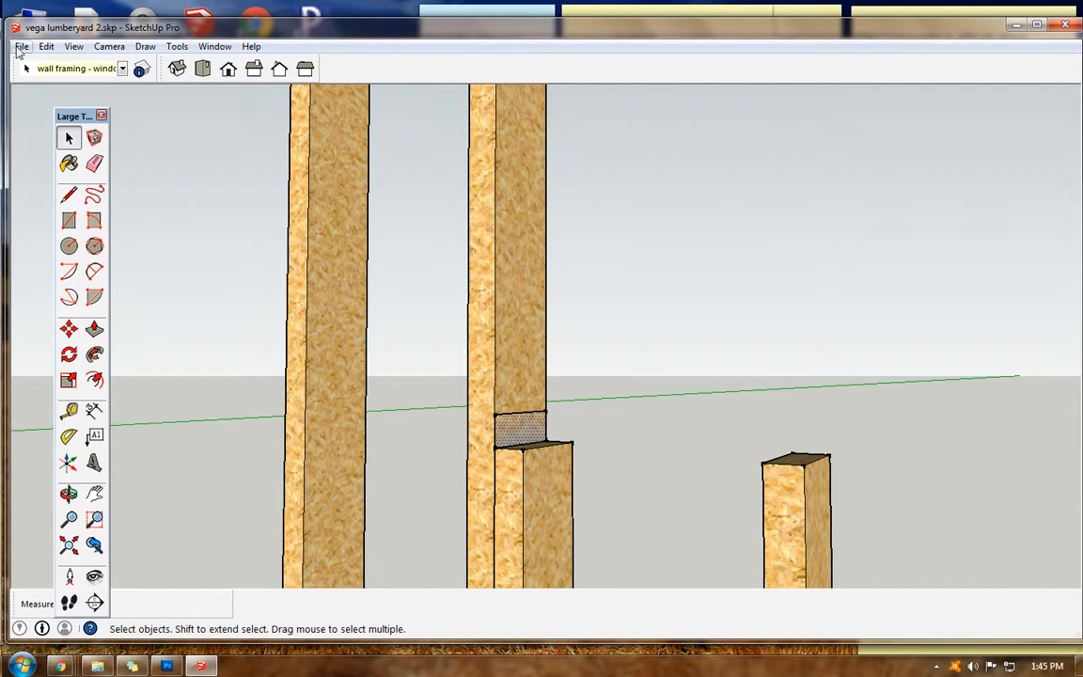
{"action": "left_click", "coordinate": [94, 137]}
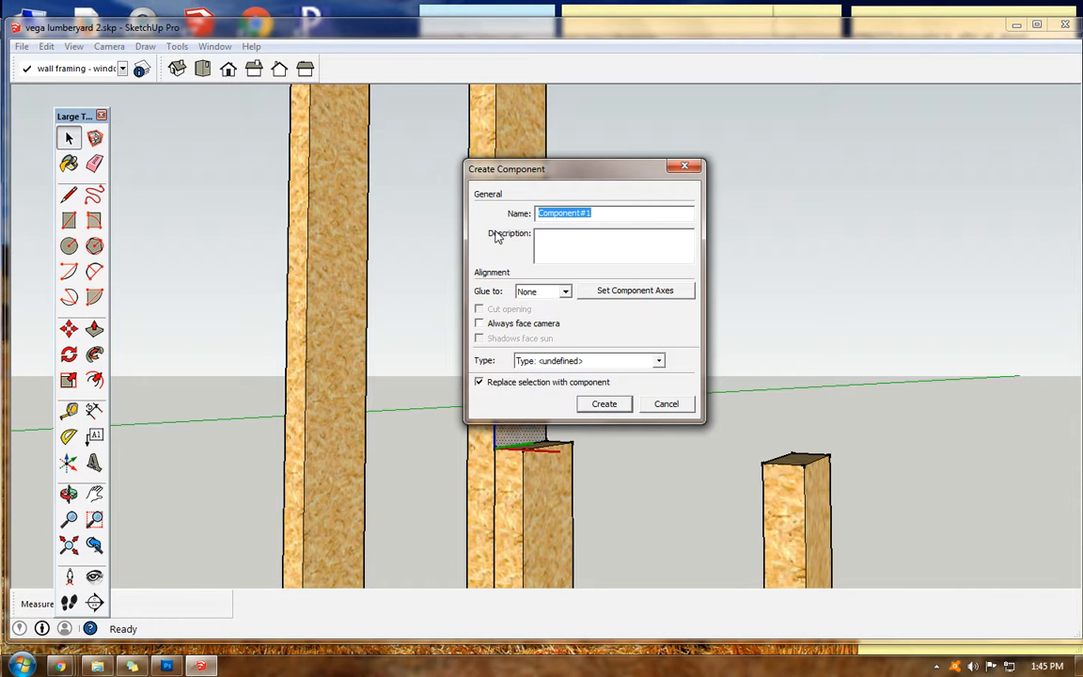
{"action": "type", "text": "w1"}
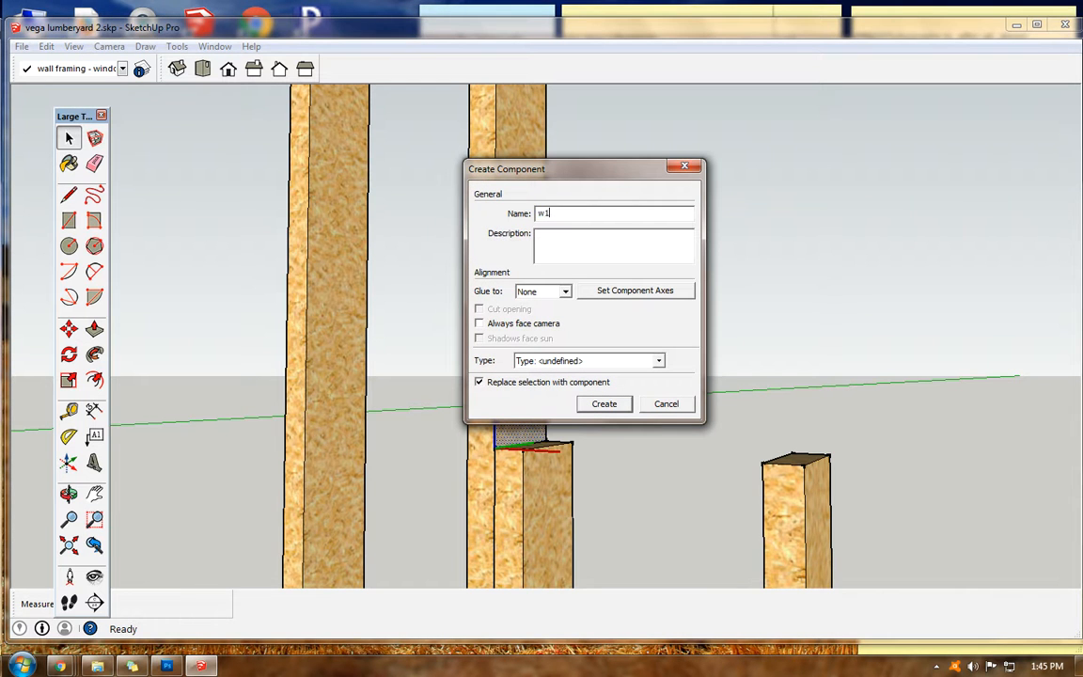
{"action": "left_click", "coordinate": [605, 404]}
- Open the w1 component, push/pull its face 2'14 7/8" across the short studs to form the sill, and finish editing it
{"action": "middle_click_drag", "start_coordinate": [488, 434], "coordinate": [499, 442]}
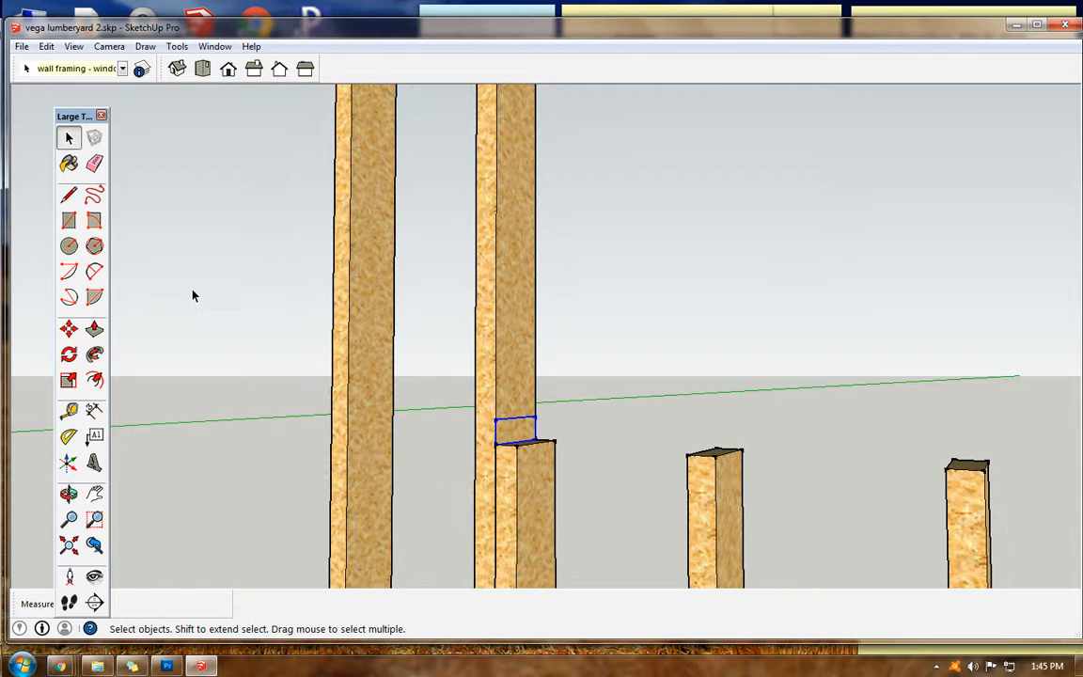
{"action": "left_click", "coordinate": [94, 493]}
{"action": "left_click_drag", "start_coordinate": [138, 427], "coordinate": [494, 500]}
{"action": "scroll", "coordinate": [385, 388], "scroll_direction": "down", "scroll_amount": 3}
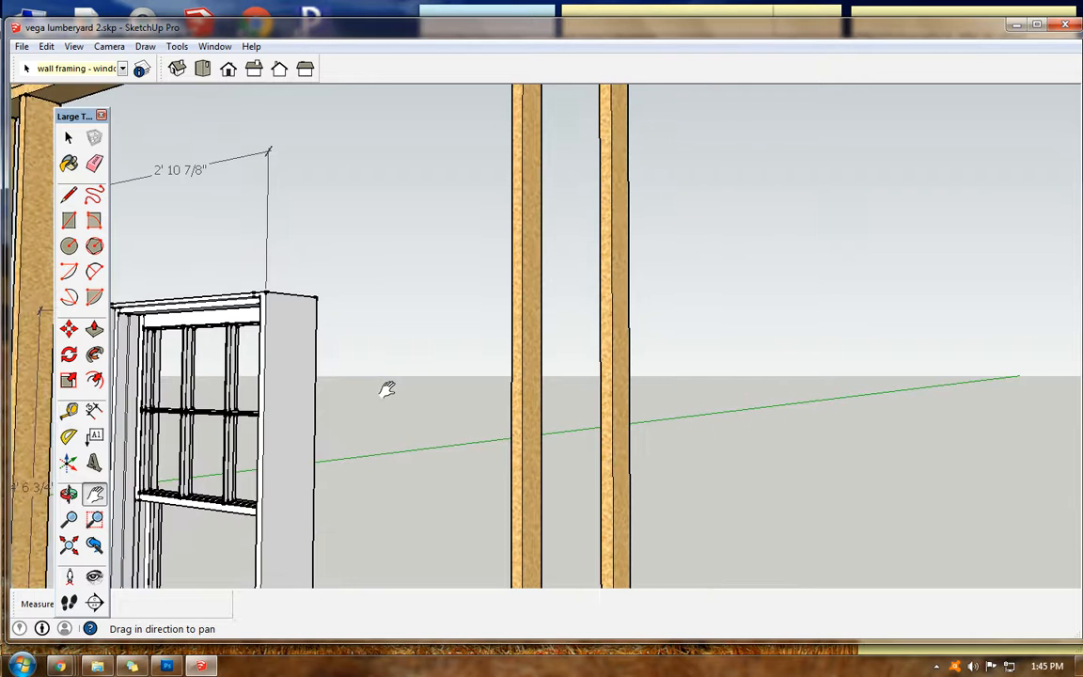
{"action": "left_click_drag", "start_coordinate": [411, 444], "coordinate": [314, 114]}
{"action": "left_click", "coordinate": [69, 139]}
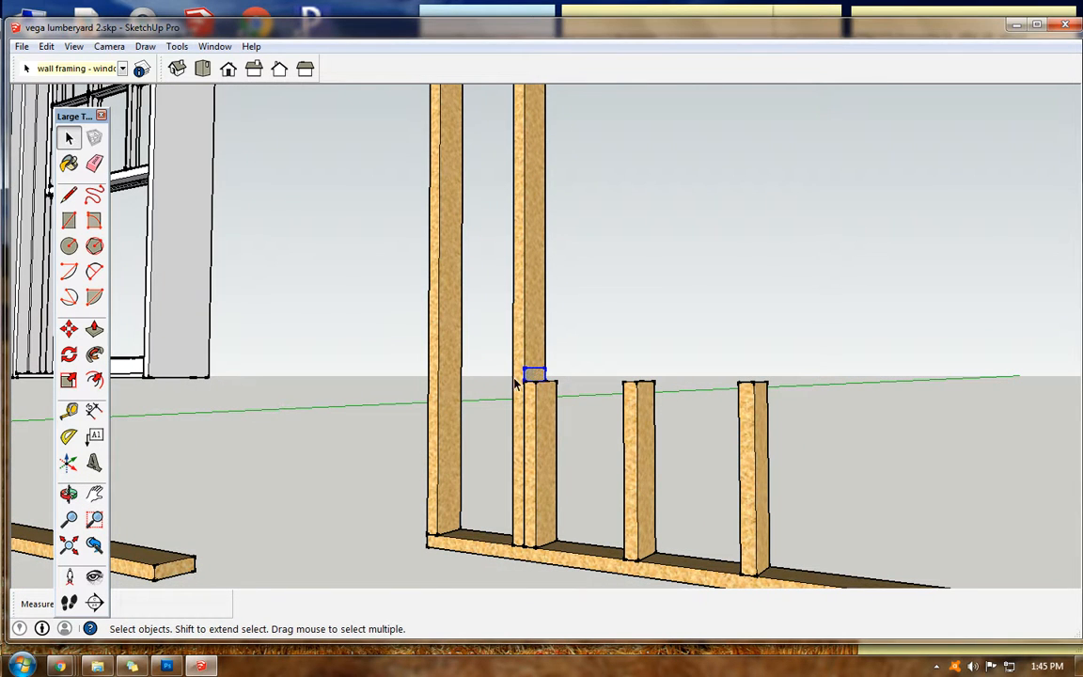
{"action": "double_click", "coordinate": [534, 379]}
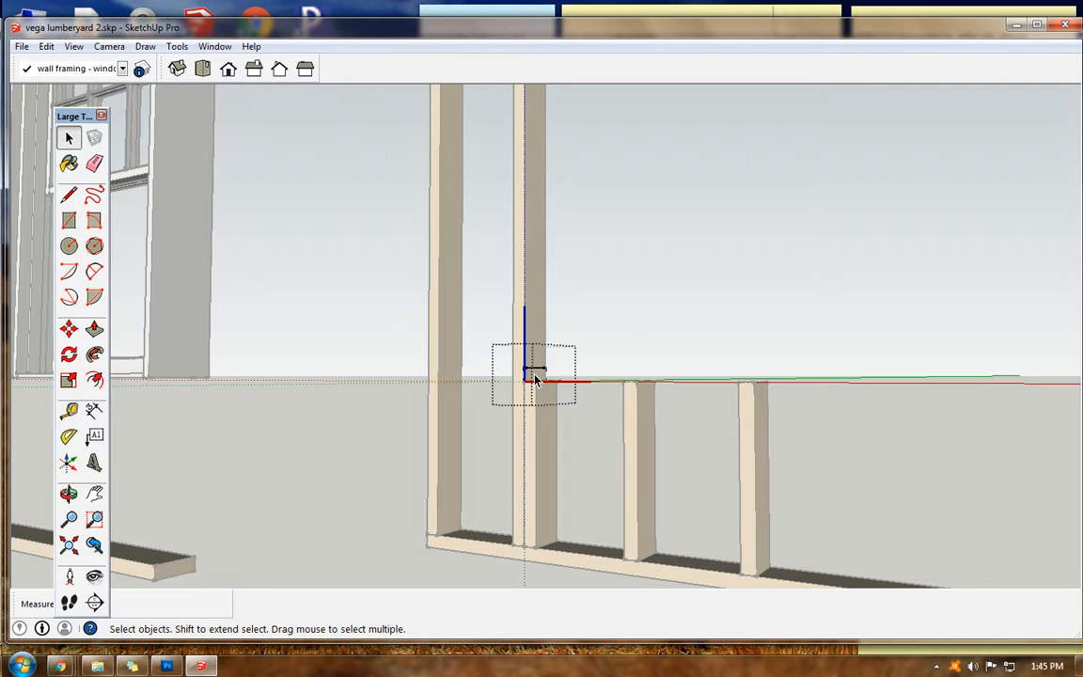
{"action": "left_click", "coordinate": [94, 328]}
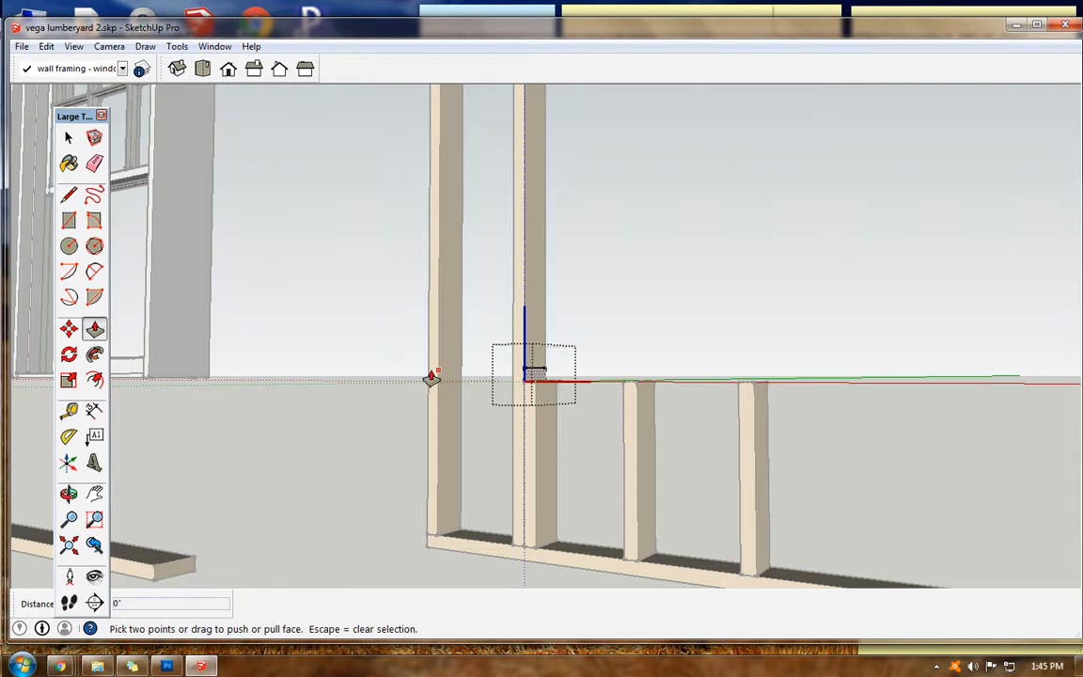
{"action": "left_click", "coordinate": [537, 375]}
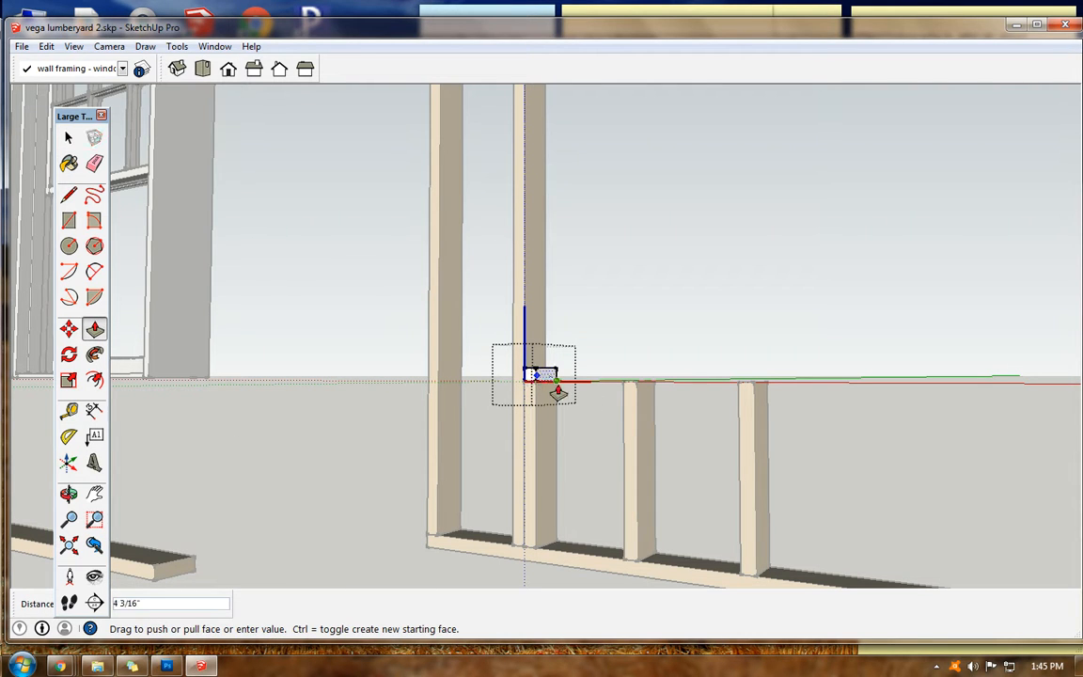
{"action": "left_click", "coordinate": [602, 403]}
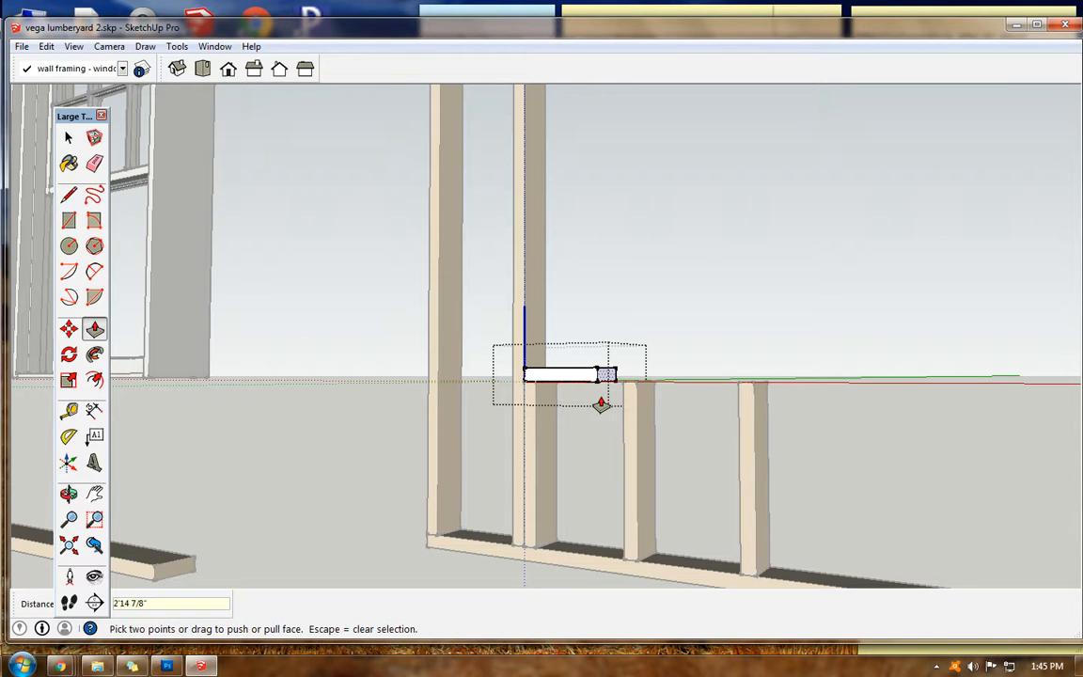
{"action": "key", "text": "Return"}
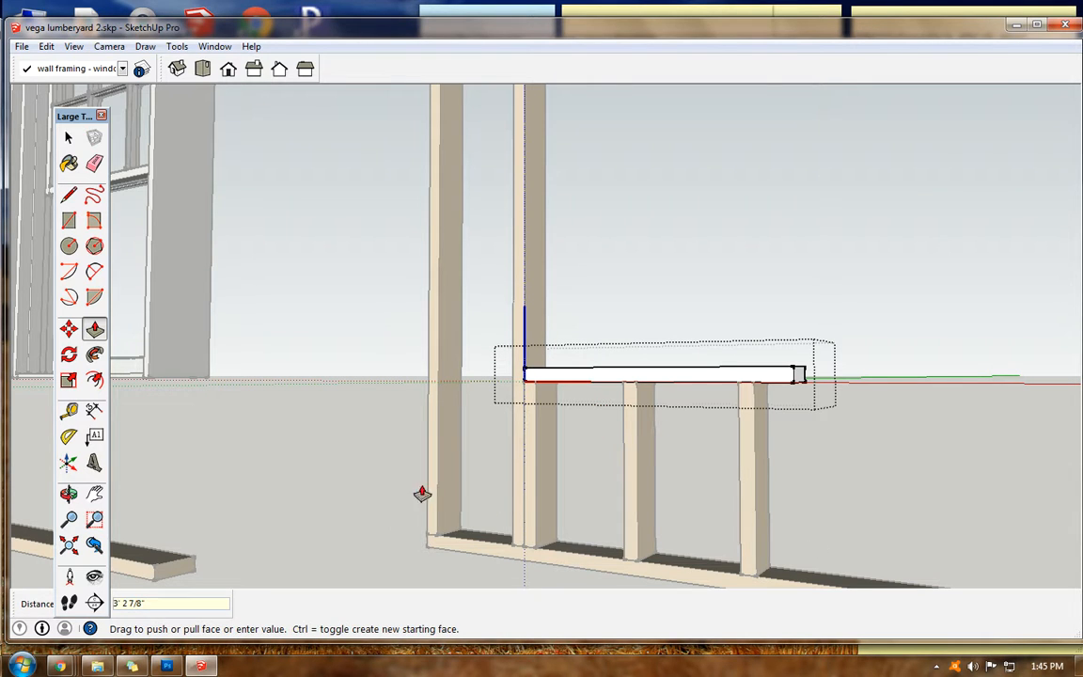
{"action": "left_click", "coordinate": [68, 138]}
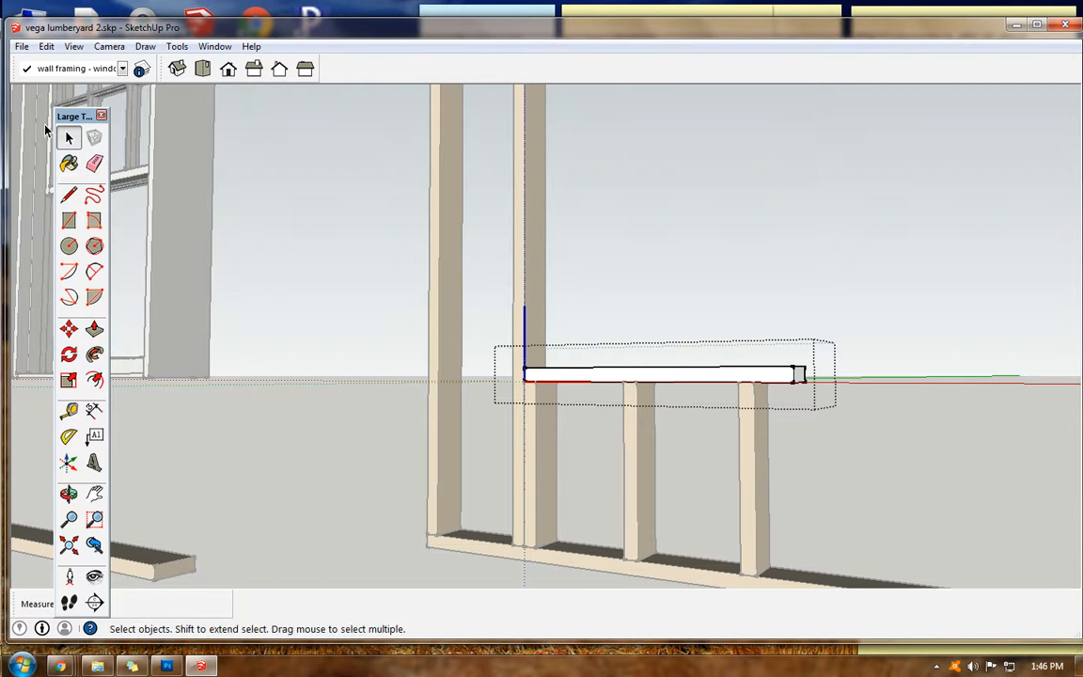
{"action": "left_click", "coordinate": [295, 218]}
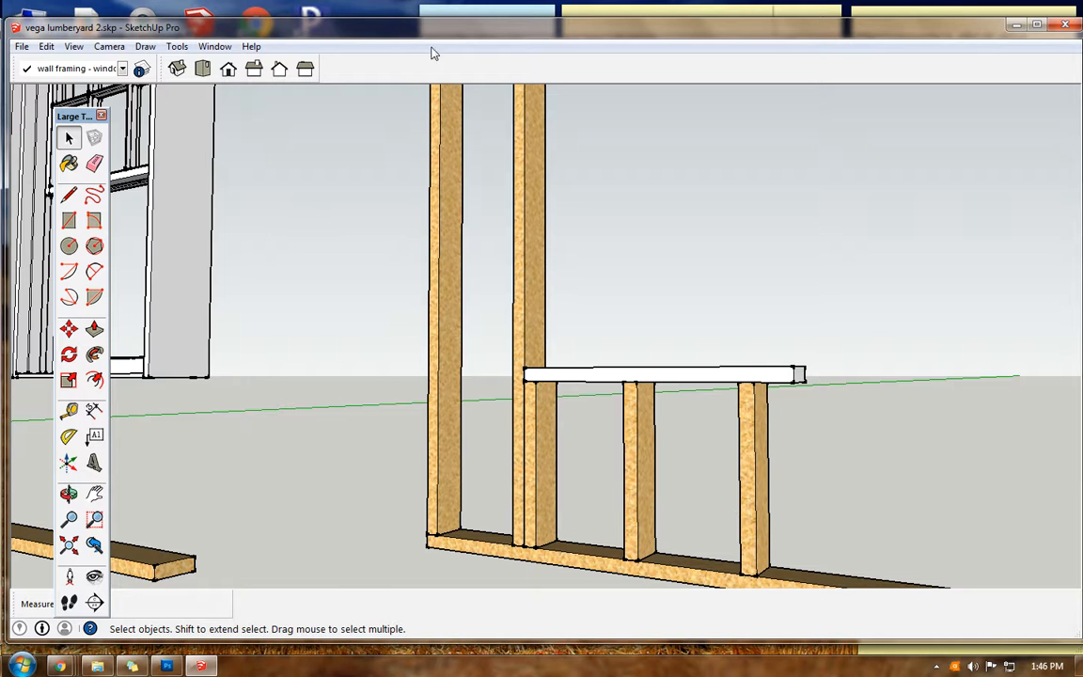
- Lower the SketchUp window, examine the sill in Chrome's window framing figure, and return to the model
{"action": "left_click_drag", "start_coordinate": [462, 28], "coordinate": [461, 120]}
{"action": "left_click", "coordinate": [482, 41]}
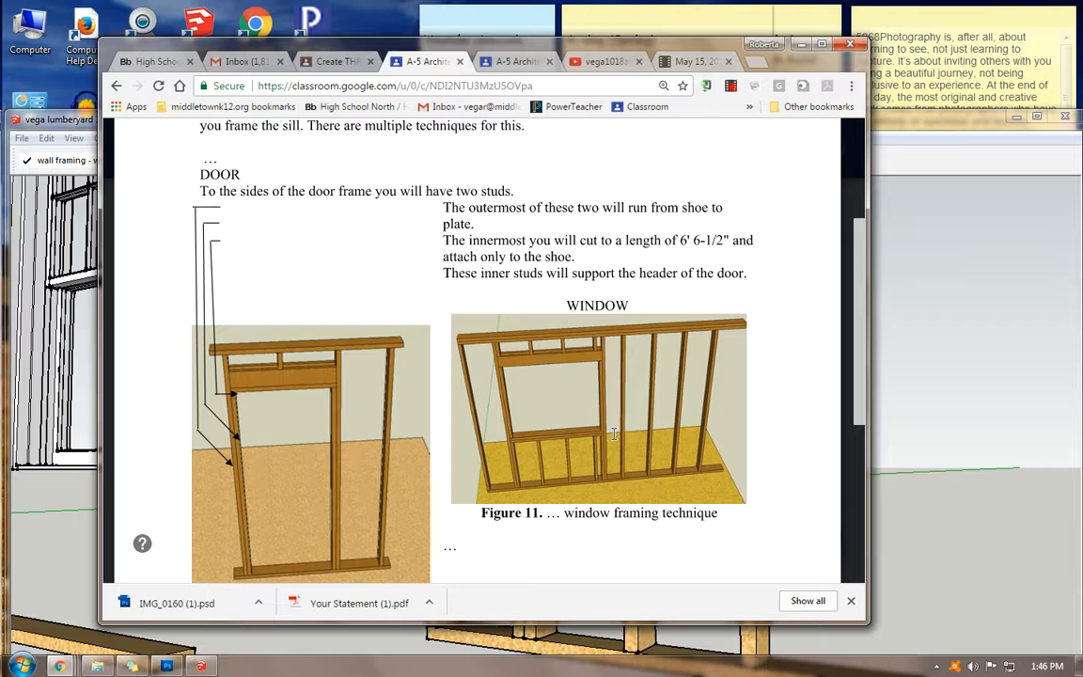
{"action": "key", "text": "alt+Tab"}
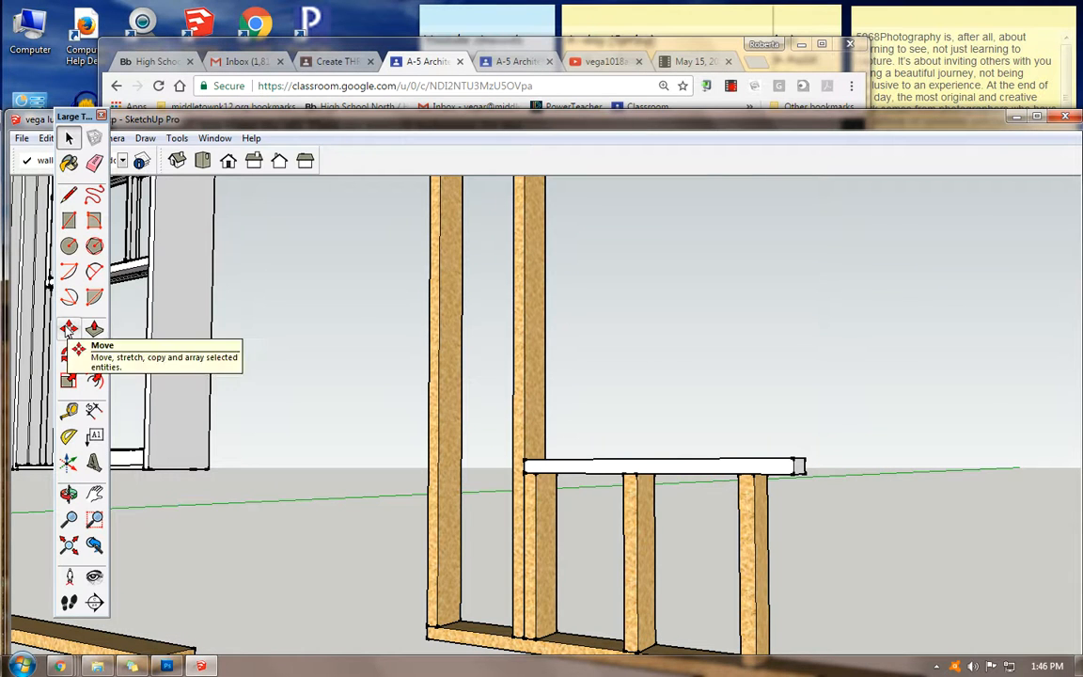
- Copy the w1 sill board straight up so the copy rests directly on top of the original
{"action": "left_click", "coordinate": [554, 473]}
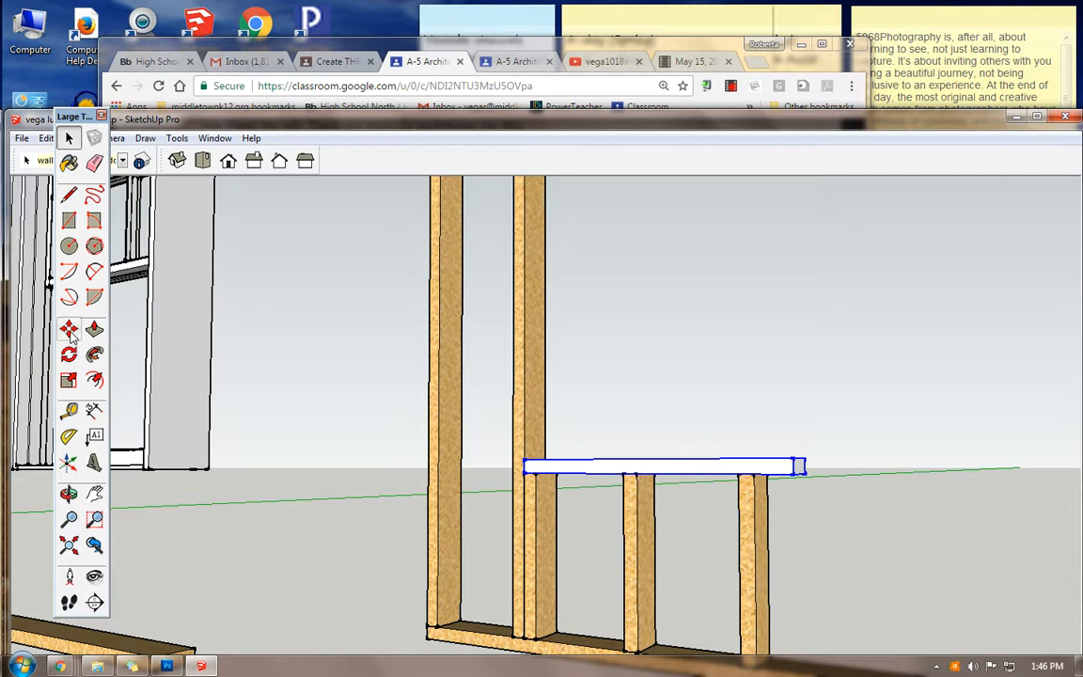
{"action": "left_click", "coordinate": [69, 328]}
{"action": "left_click_drag", "start_coordinate": [541, 469], "coordinate": [539, 459], "text": "ctrl"}
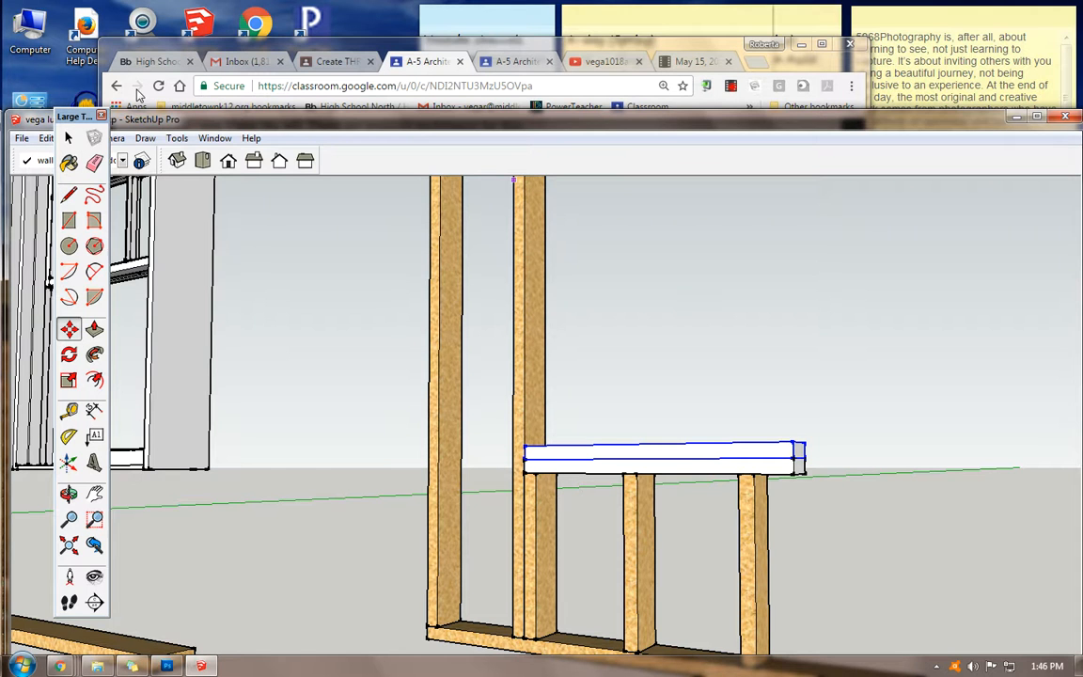
- Switch to Chrome to examine the window framing figure, and return to the SketchUp model
{"action": "left_click", "coordinate": [344, 51]}
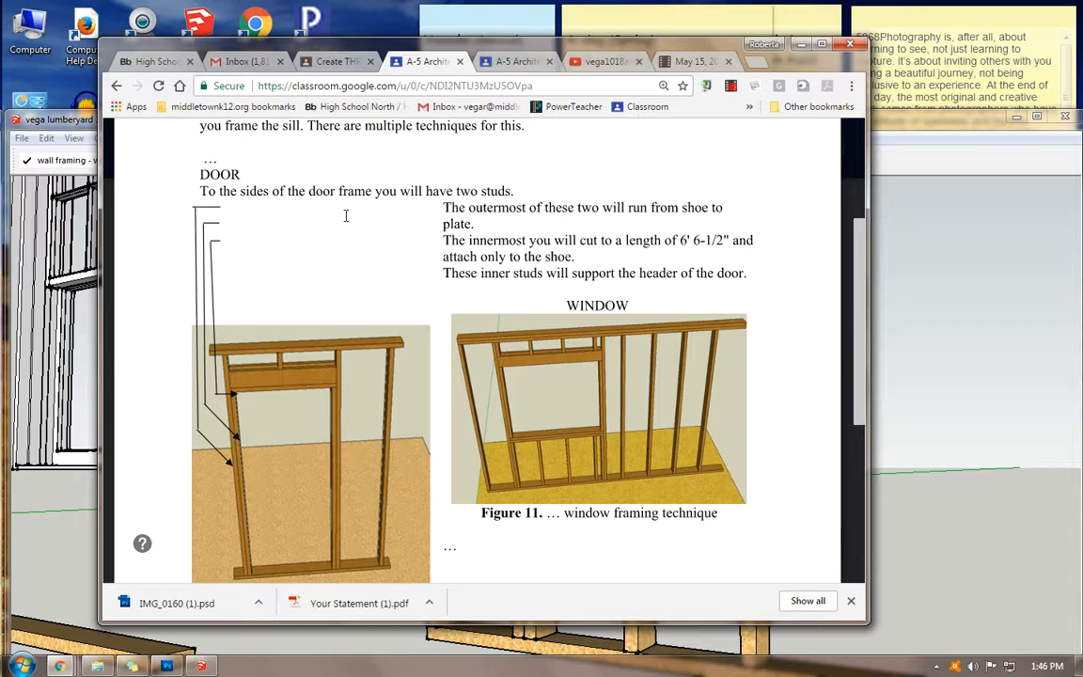
{"action": "left_click", "coordinate": [89, 127]}
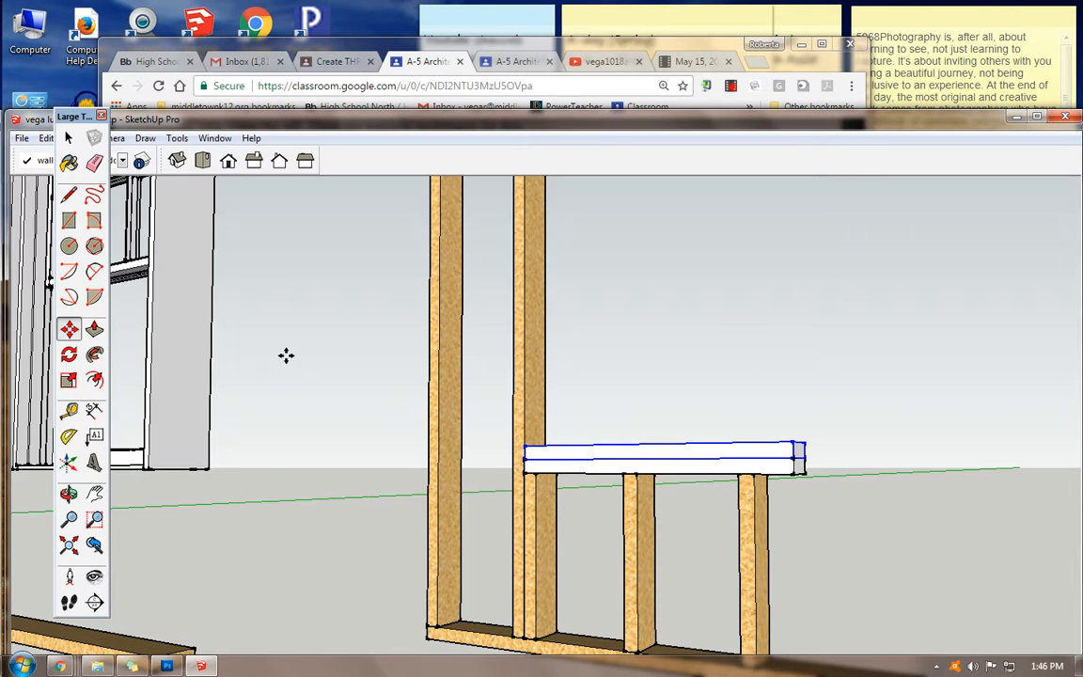
{"action": "left_click", "coordinate": [68, 494]}
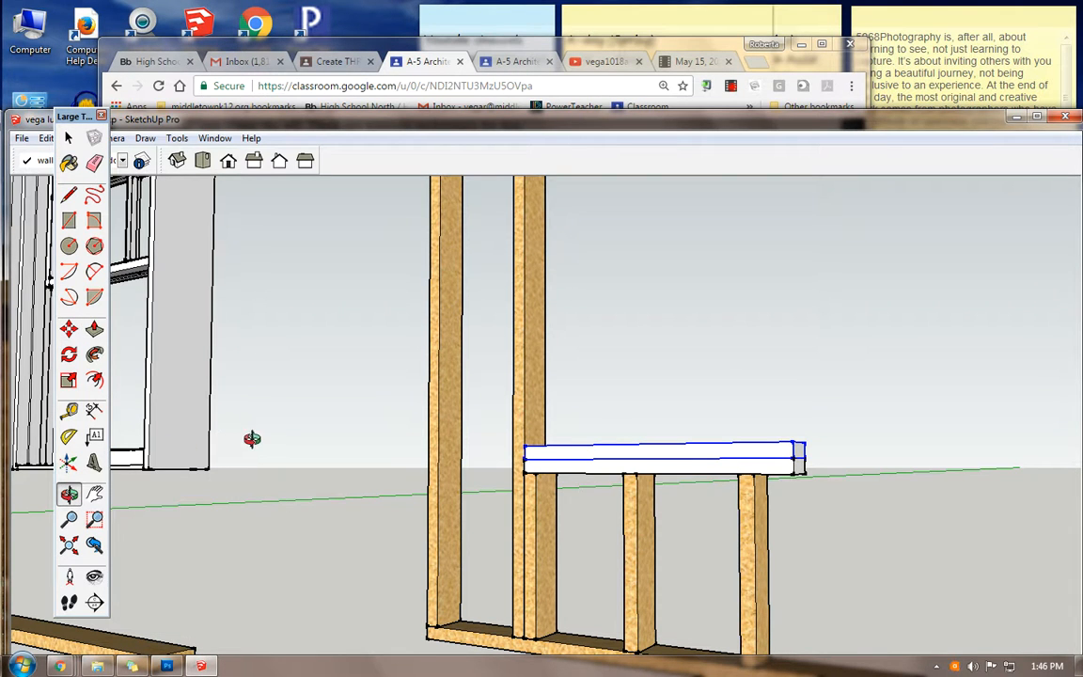
- Copy the short stud beside the full-height stud straight up so the copy stands on top of the doubled sill
{"action": "left_click", "coordinate": [68, 137]}
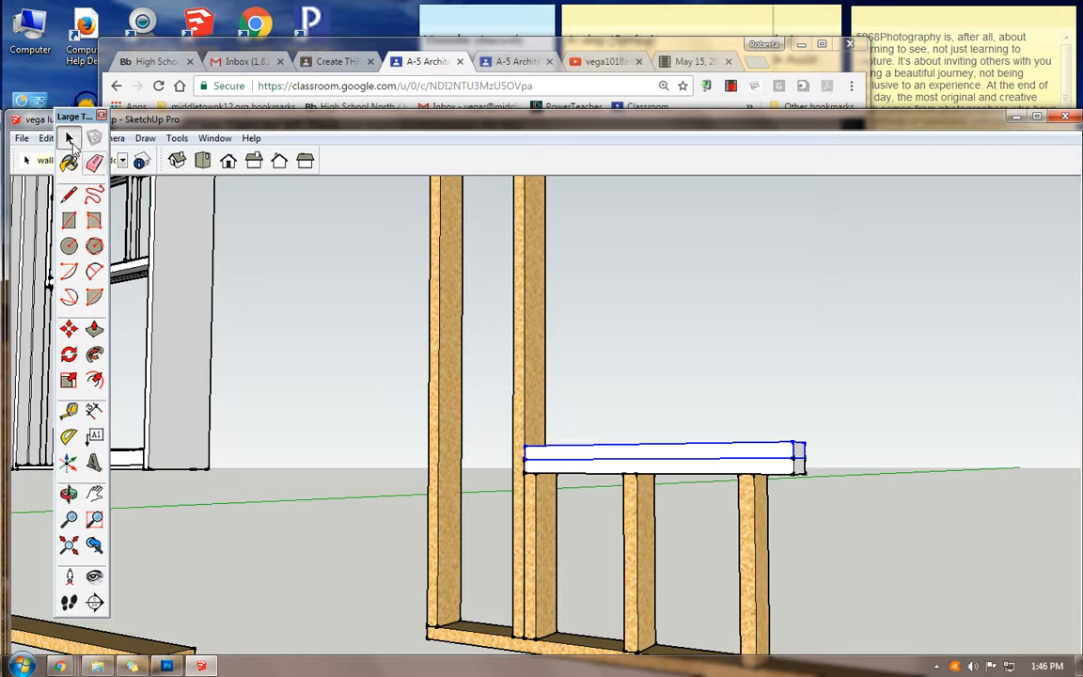
{"action": "left_click", "coordinate": [537, 516]}
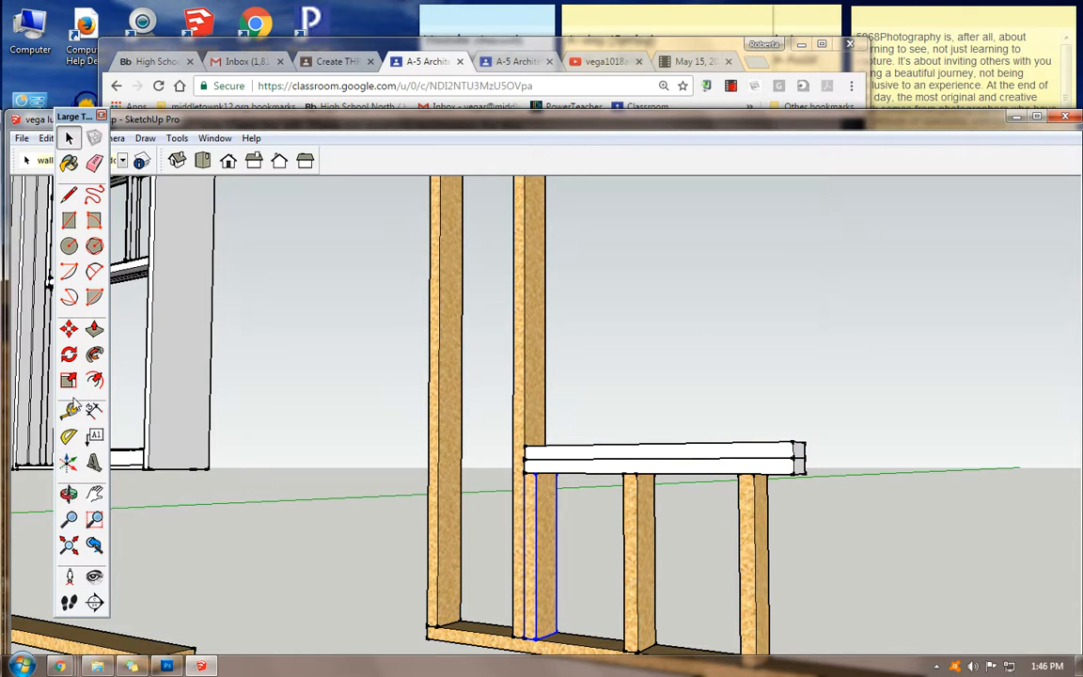
{"action": "left_click", "coordinate": [68, 328]}
{"action": "left_click", "coordinate": [529, 553]}
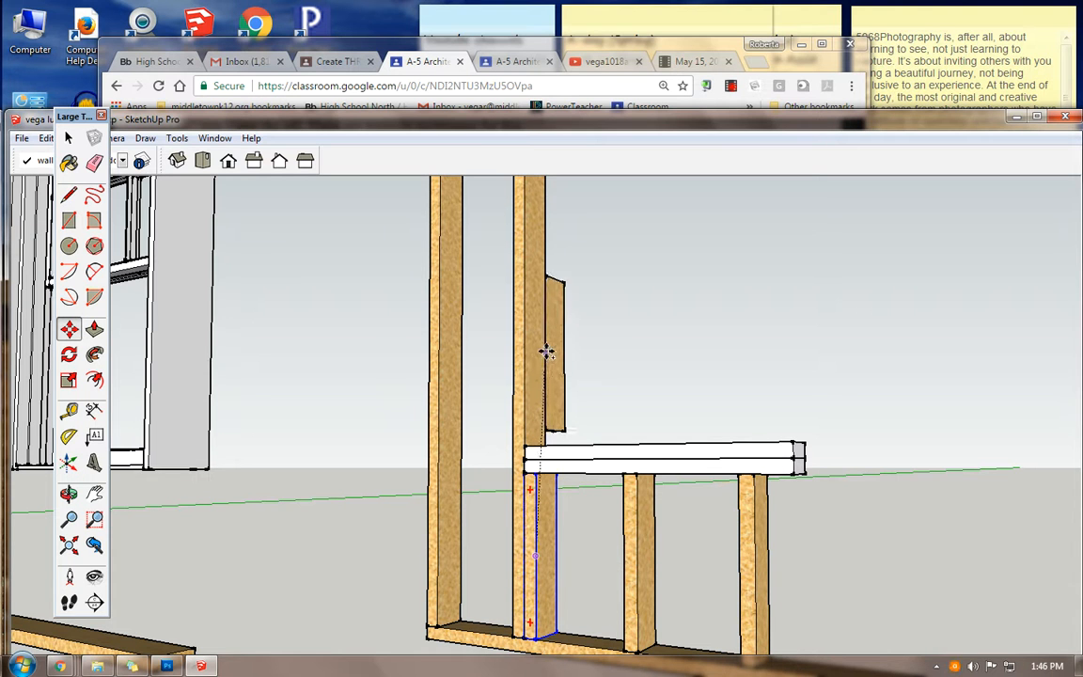
{"action": "scroll", "coordinate": [568, 346], "scroll_direction": "up", "scroll_amount": 3}
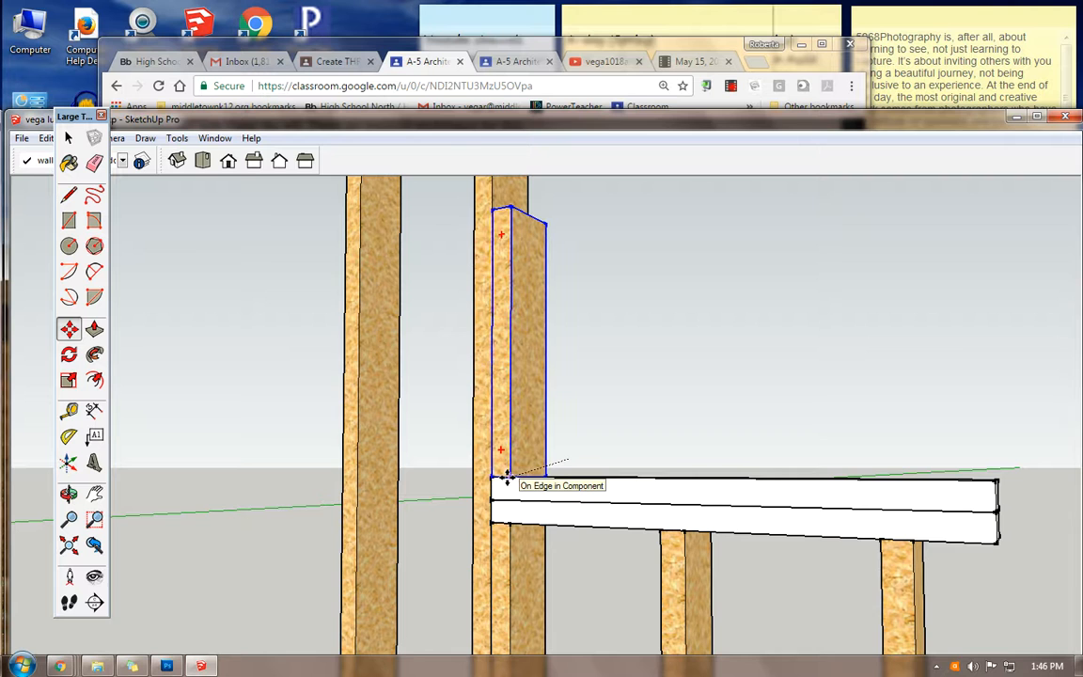
{"action": "scroll", "coordinate": [503, 470], "scroll_direction": "up", "scroll_amount": 3}
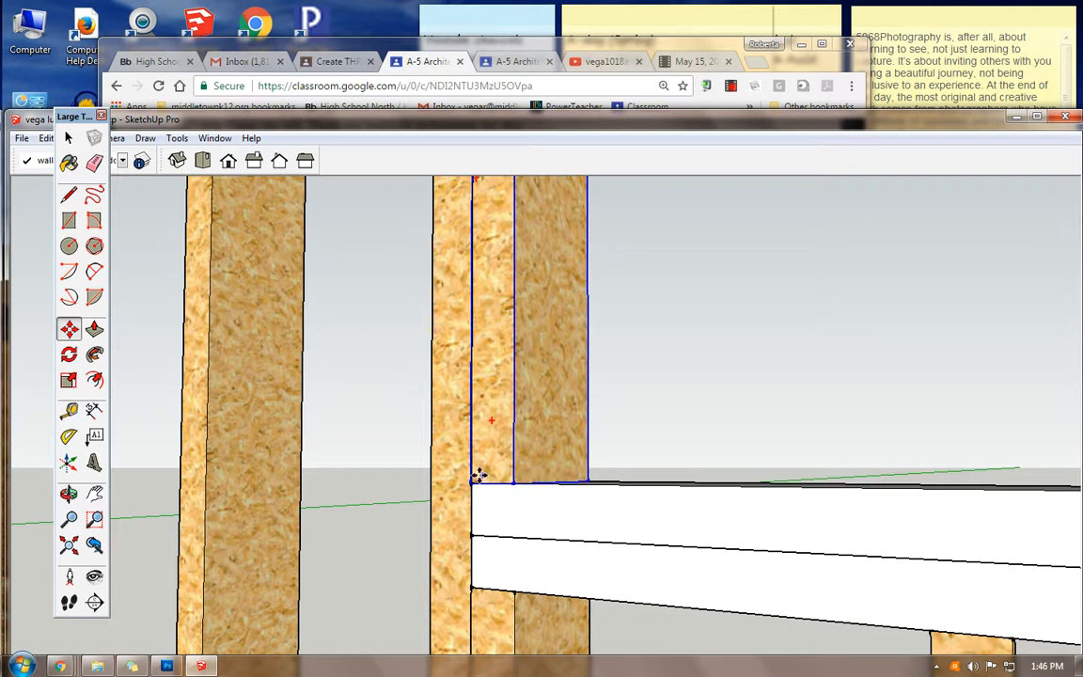
{"action": "left_click", "coordinate": [481, 467]}
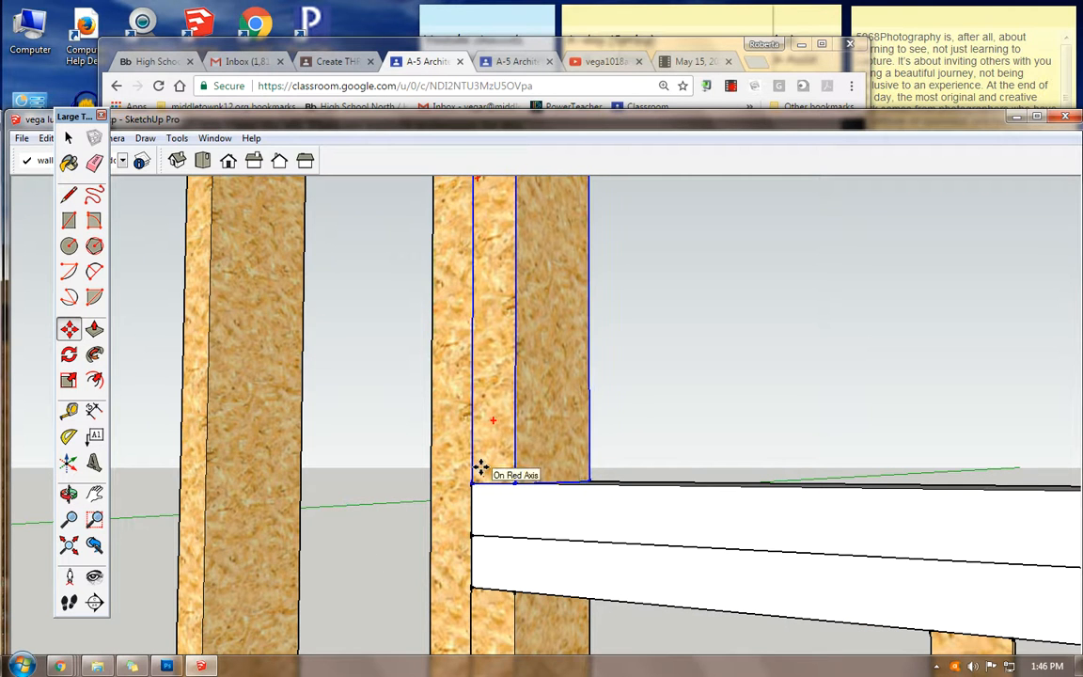
- Make the copied stud above the sill a unique component
{"action": "key", "text": "o"}
{"action": "left_click_drag", "start_coordinate": [343, 515], "coordinate": [519, 534]}
{"action": "scroll", "coordinate": [512, 524], "scroll_direction": "down", "scroll_amount": 2}
{"action": "scroll", "coordinate": [513, 524], "scroll_direction": "down", "scroll_amount": 4}
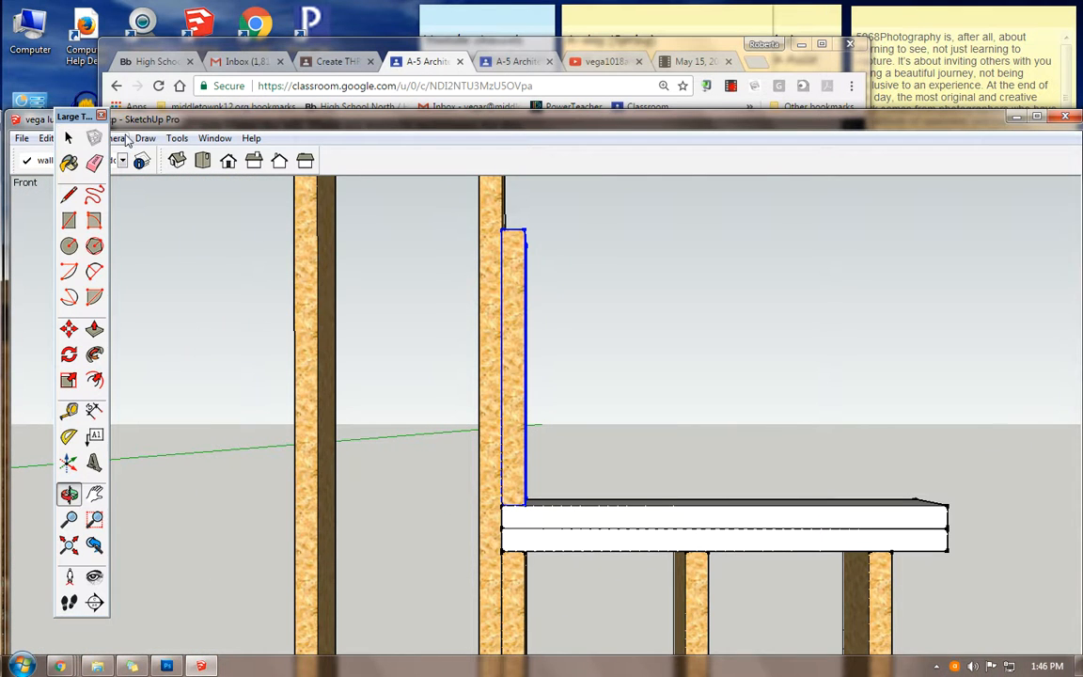
{"action": "left_click_drag", "start_coordinate": [75, 115], "coordinate": [69, 197]}
{"action": "left_click", "coordinate": [45, 139]}
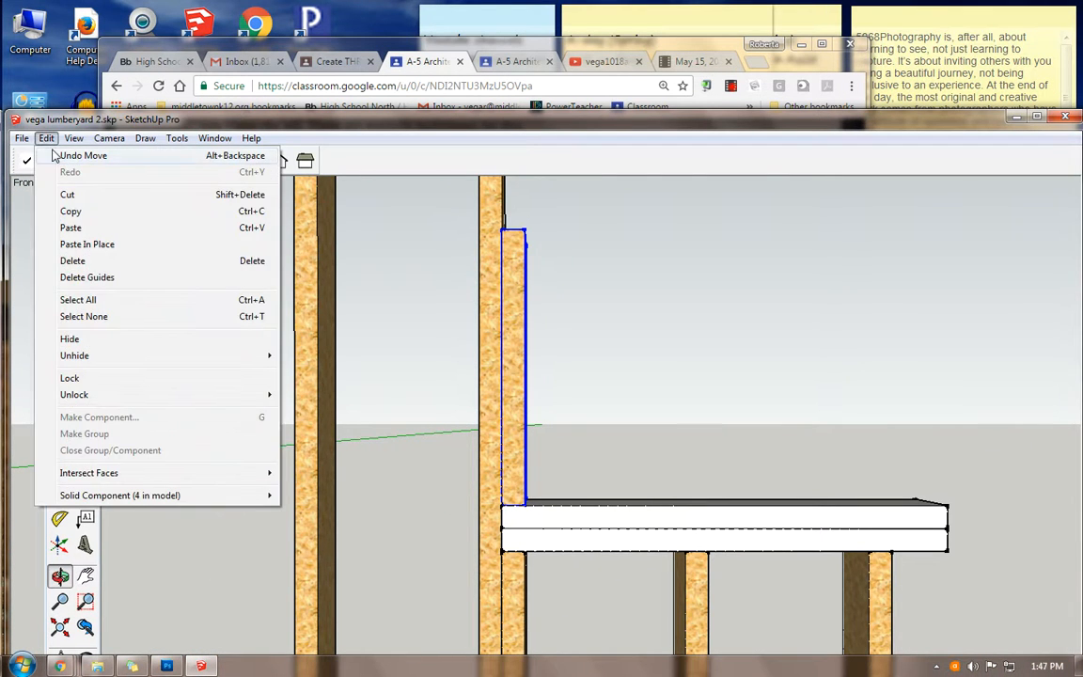
{"action": "mouse_move", "coordinate": [103, 496]}
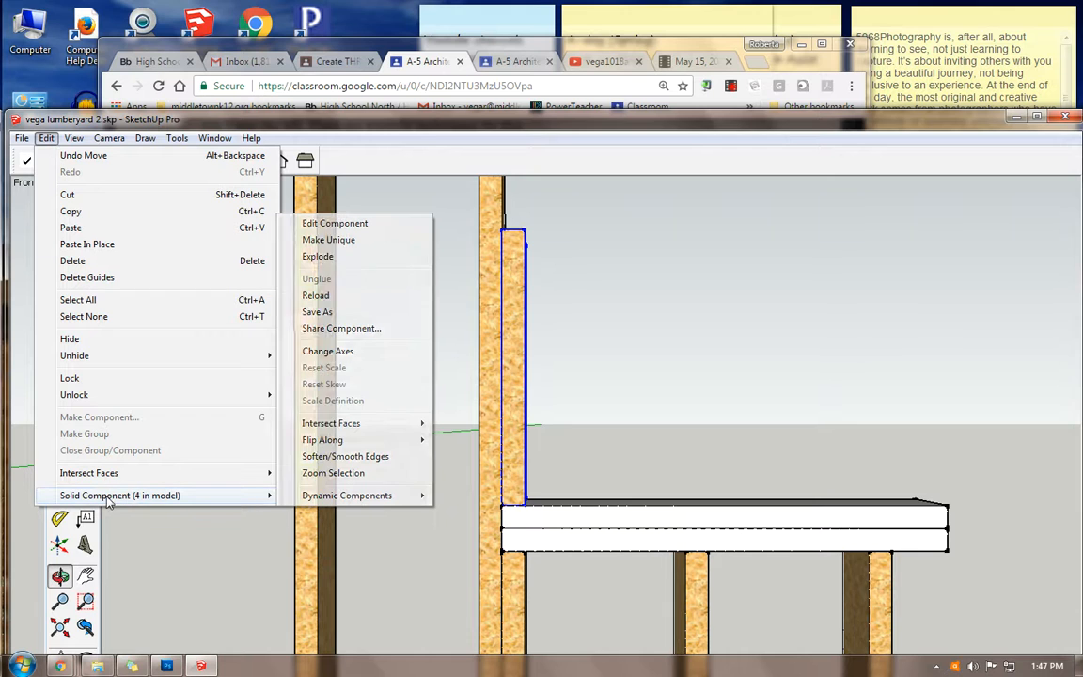
{"action": "left_click", "coordinate": [325, 240]}
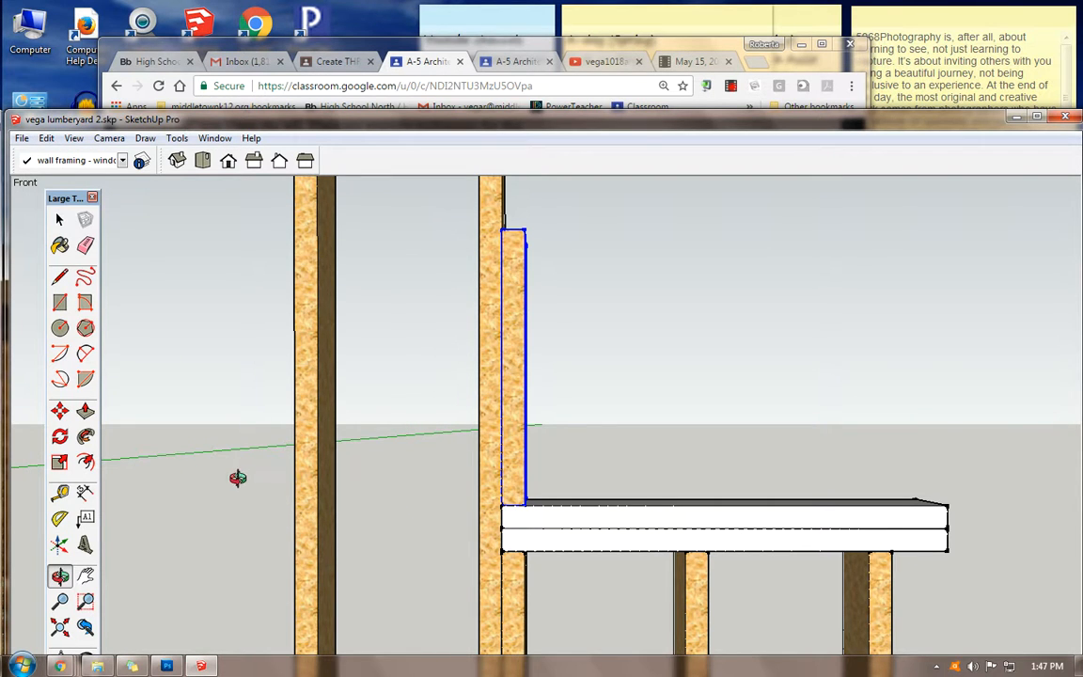
- Raise the SketchUp window and examine the height dimension of the window model beside the framing
{"action": "scroll", "coordinate": [241, 483], "scroll_direction": "down", "scroll_amount": 1}
{"action": "left_click_drag", "start_coordinate": [372, 129], "coordinate": [495, 121]}
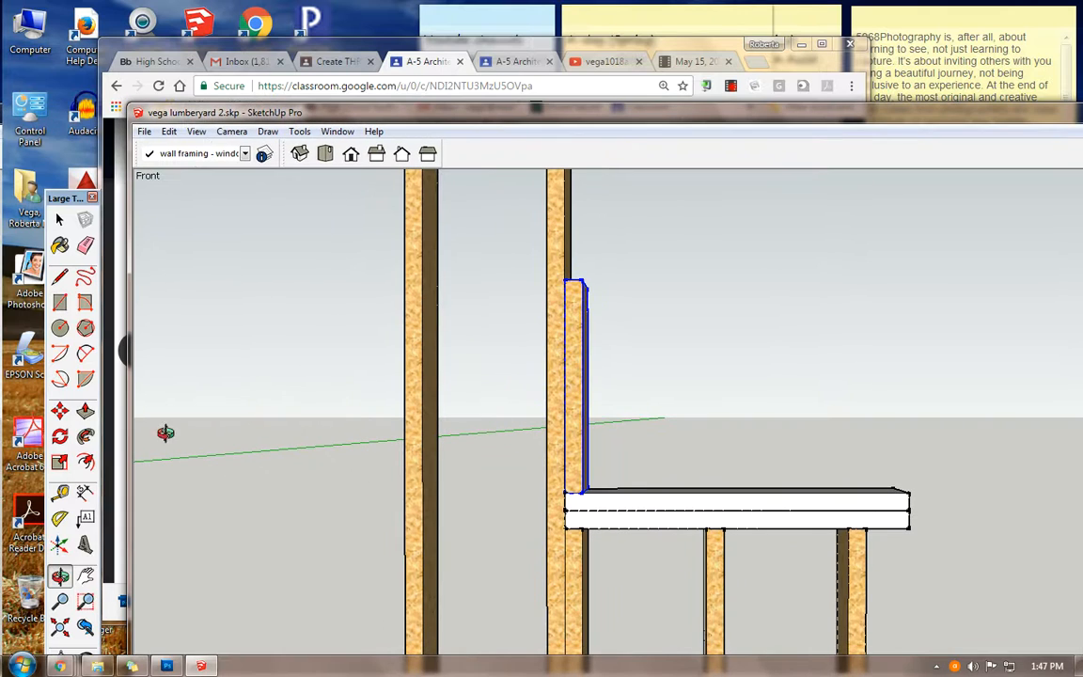
{"action": "left_click_drag", "start_coordinate": [338, 118], "coordinate": [319, 29]}
{"action": "left_click", "coordinate": [86, 574]}
{"action": "mouse_move", "coordinate": [202, 458]}
{"action": "left_mouse_down"}
{"action": "mouse_move", "coordinate": [346, 508]}
{"action": "mouse_move", "coordinate": [611, 549]}
{"action": "mouse_move", "coordinate": [550, 541]}
{"action": "left_mouse_up"}
{"action": "scroll", "coordinate": [210, 426], "scroll_direction": "down", "scroll_amount": 3}
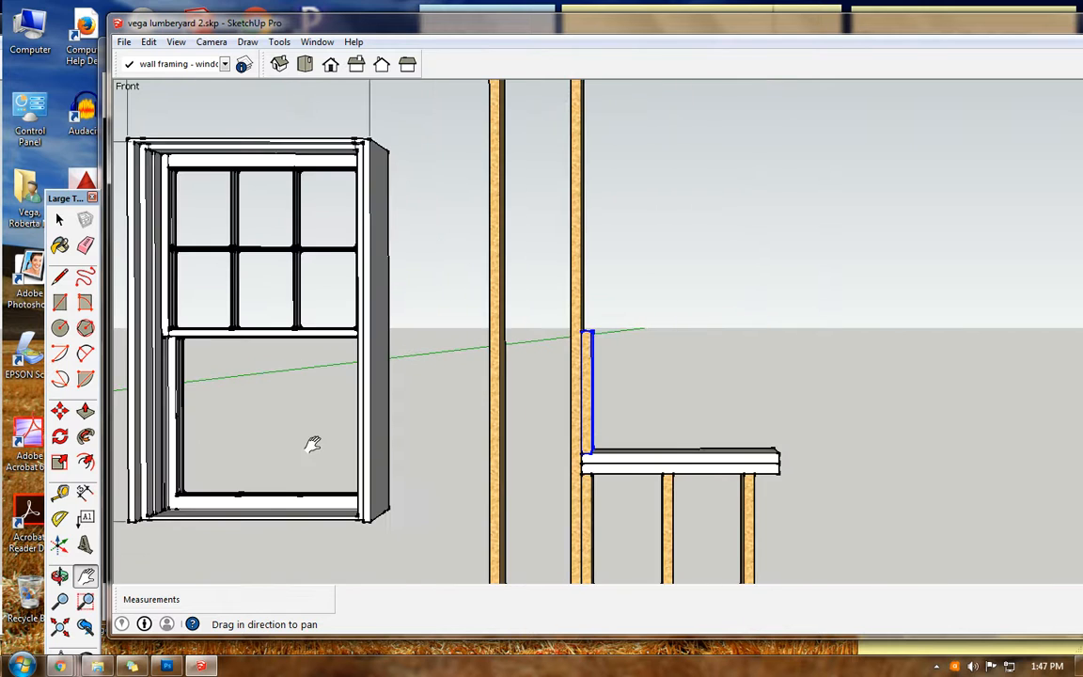
{"action": "mouse_move", "coordinate": [304, 426]}
{"action": "left_mouse_down"}
{"action": "mouse_move", "coordinate": [473, 437]}
{"action": "mouse_move", "coordinate": [454, 440]}
{"action": "left_mouse_up"}
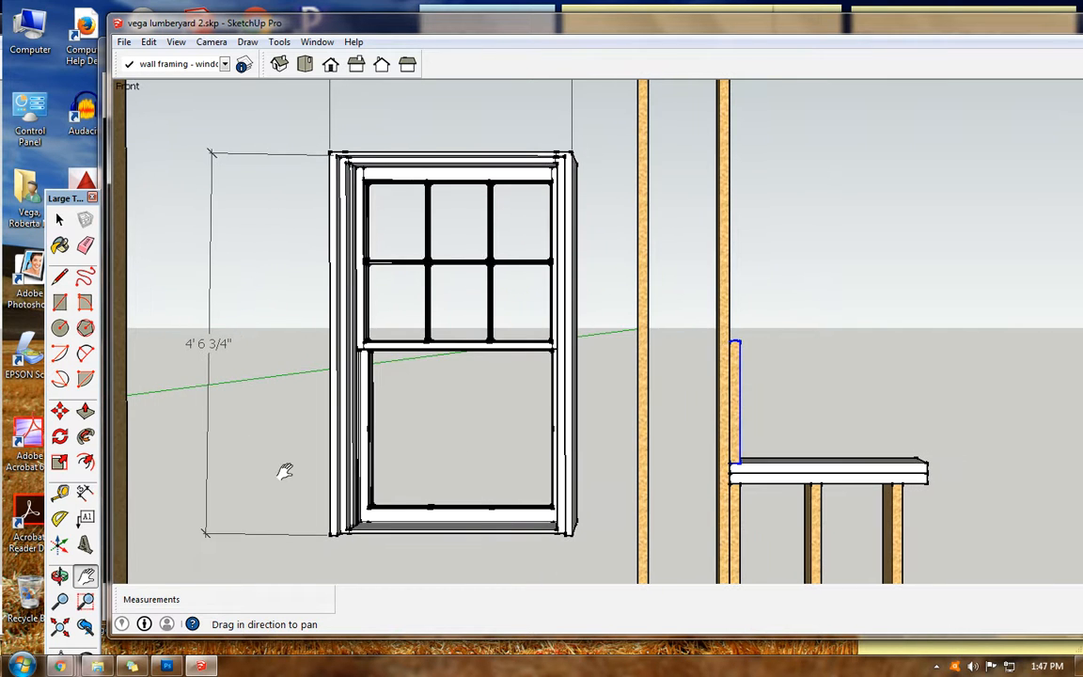
{"action": "left_click", "coordinate": [59, 576]}
{"action": "mouse_move", "coordinate": [706, 351]}
{"action": "left_mouse_down"}
{"action": "mouse_move", "coordinate": [705, 386]}
{"action": "mouse_move", "coordinate": [681, 421]}
{"action": "mouse_move", "coordinate": [665, 419]}
{"action": "left_mouse_up"}
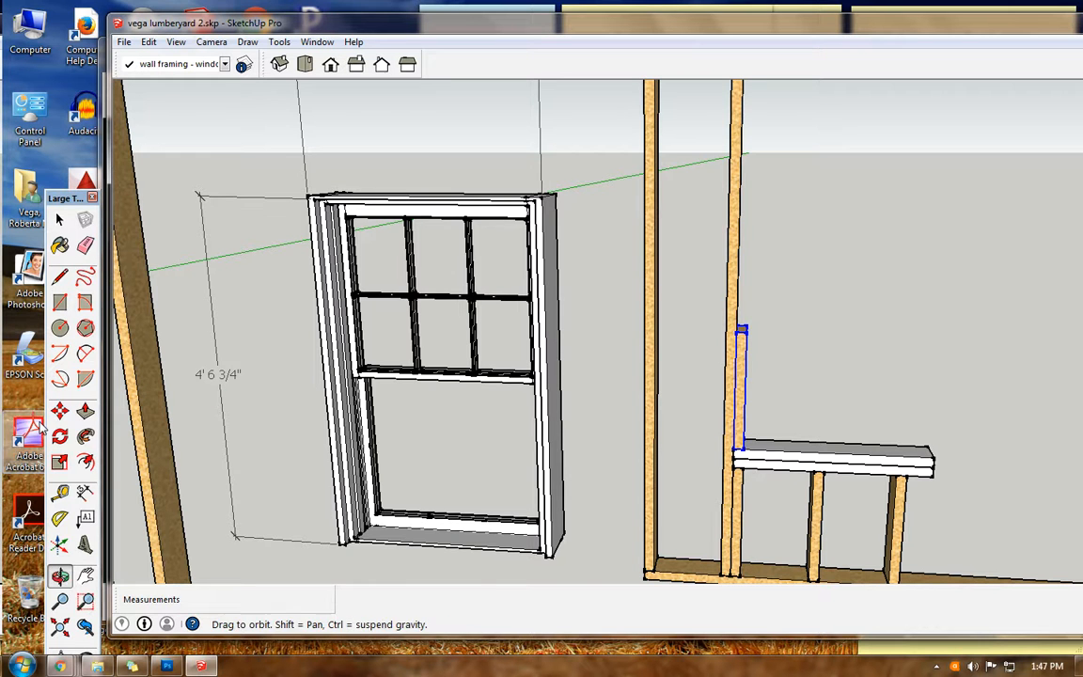
- Open the unique stud above the sill and push/pull its top face up 2'6 3/4"
{"action": "scroll", "coordinate": [737, 362], "scroll_direction": "up", "scroll_amount": 4}
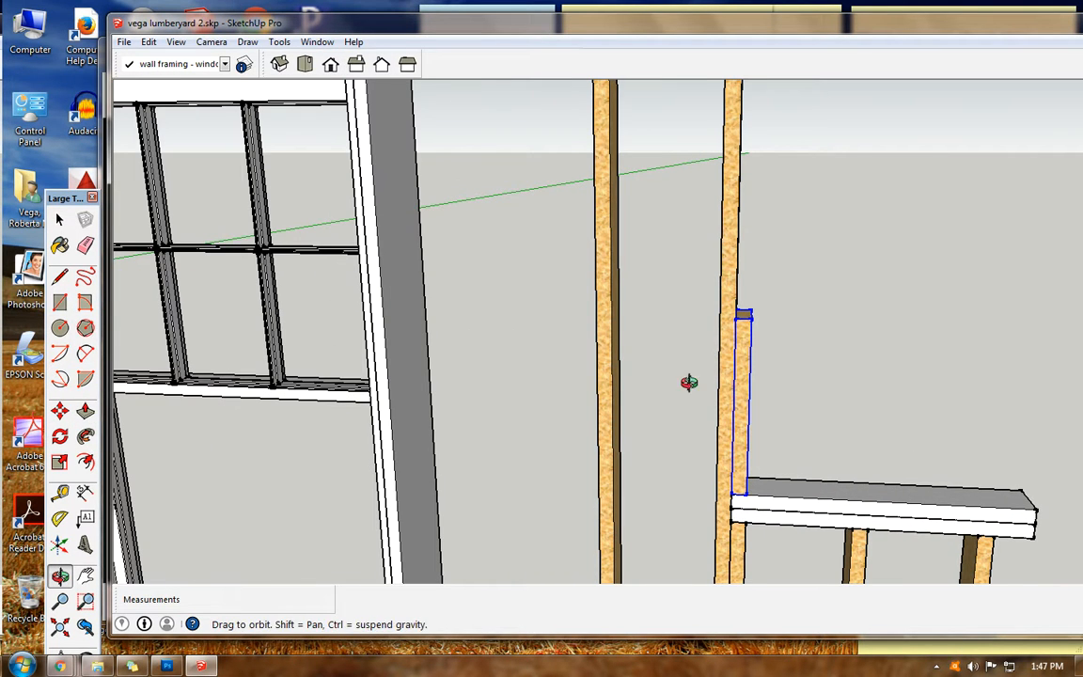
{"action": "left_click_drag", "start_coordinate": [686, 381], "coordinate": [256, 273]}
{"action": "left_click", "coordinate": [59, 219]}
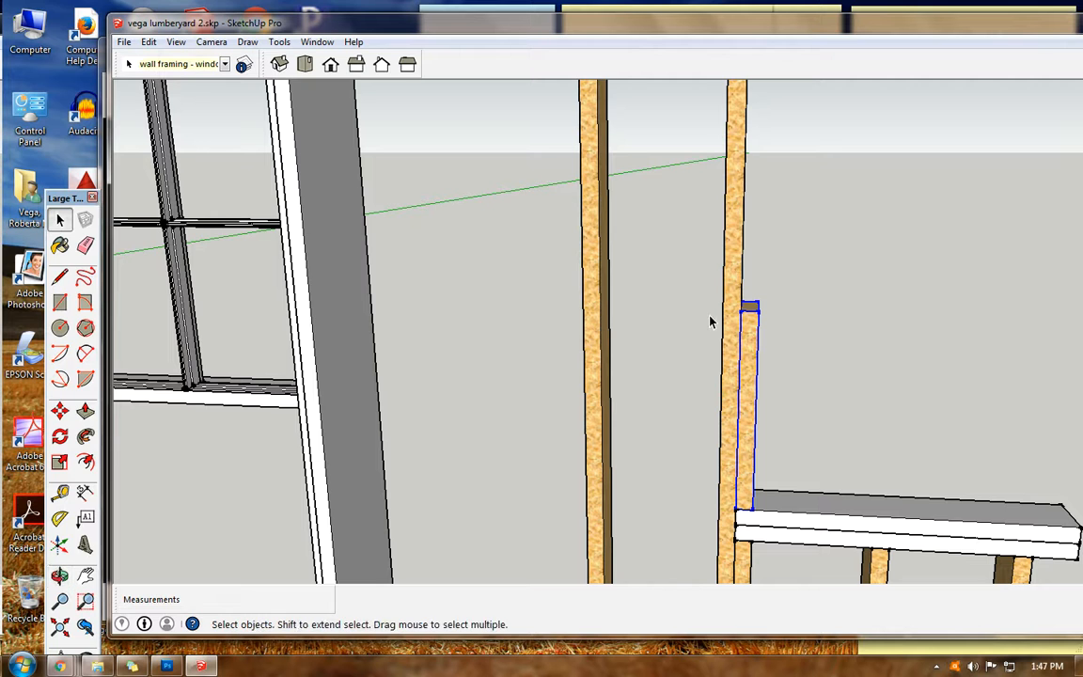
{"action": "double_click", "coordinate": [751, 311]}
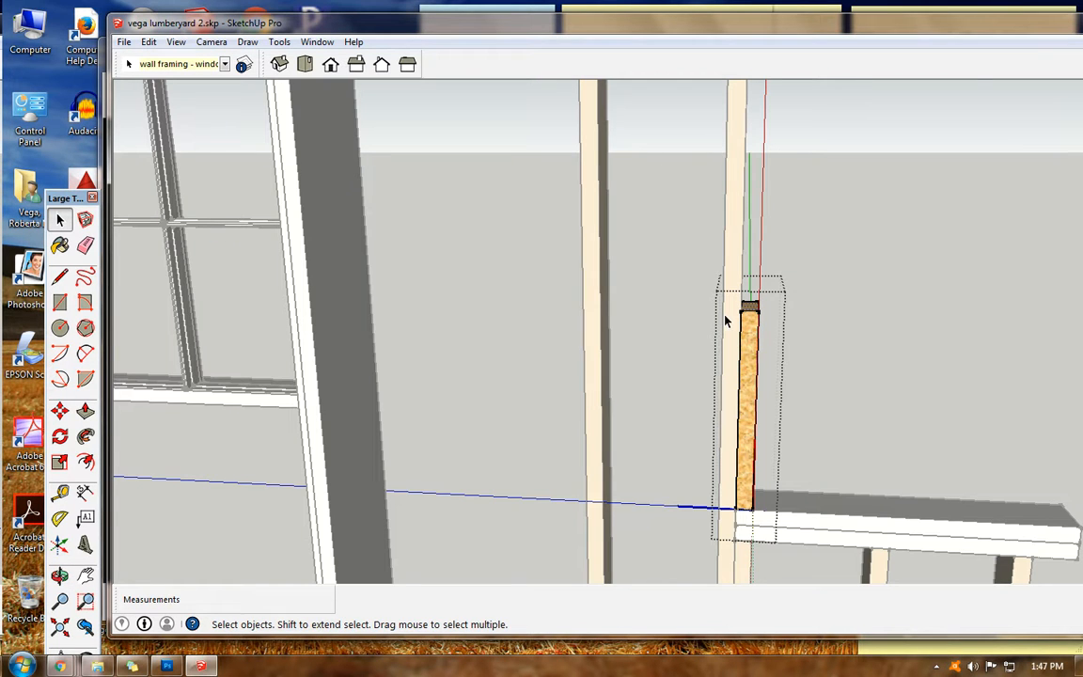
{"action": "left_click", "coordinate": [85, 411]}
{"action": "left_click_drag", "start_coordinate": [747, 310], "coordinate": [734, 289]}
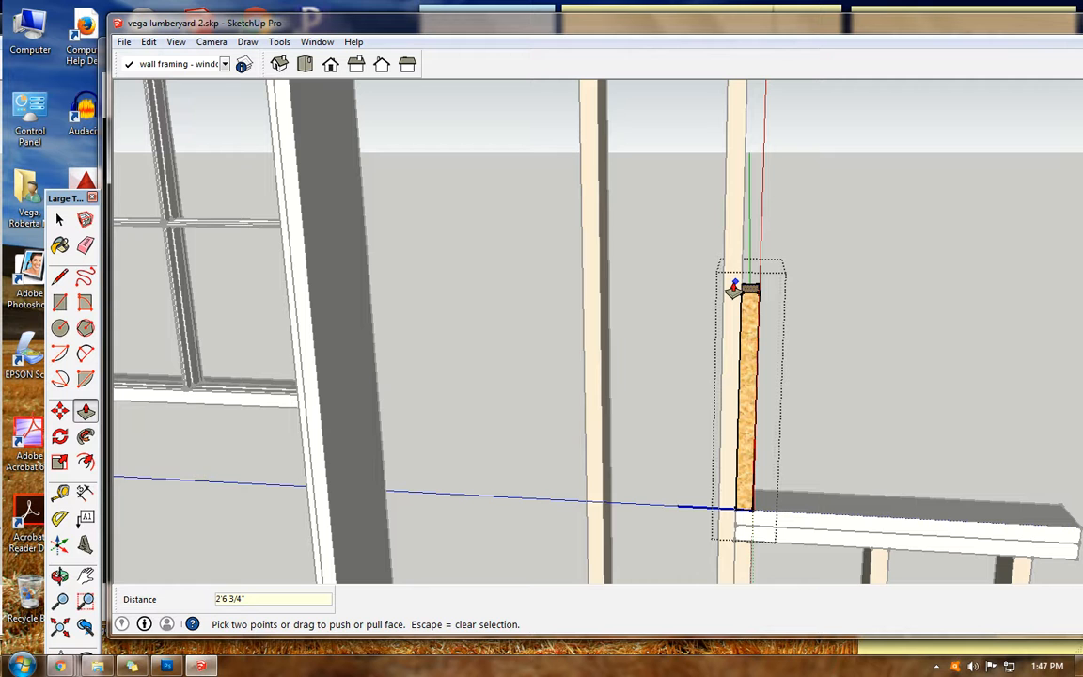
{"action": "left_click", "coordinate": [734, 289]}
{"action": "middle_click_drag", "start_coordinate": [479, 309], "coordinate": [570, 363]}
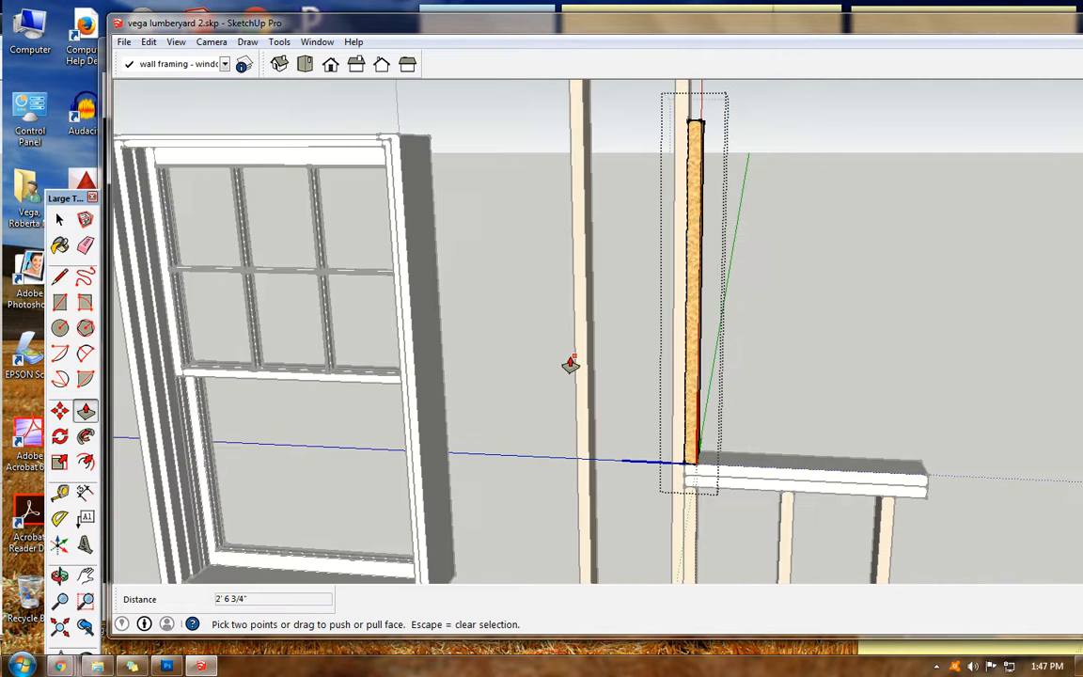
- Lower the SketchUp window, check the window framing figure in Chrome, and return to the model
{"action": "mouse_move", "coordinate": [485, 29]}
{"action": "left_mouse_down"}
{"action": "mouse_move", "coordinate": [497, 78]}
{"action": "mouse_move", "coordinate": [460, 128]}
{"action": "left_mouse_up"}
{"action": "left_click", "coordinate": [492, 52]}
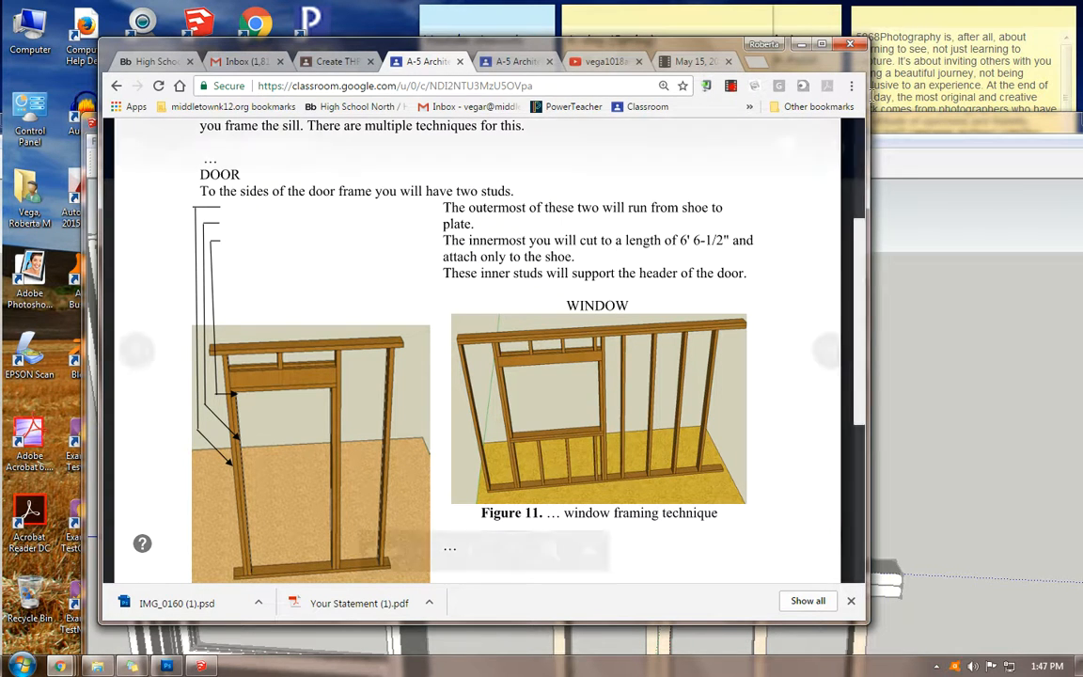
{"action": "left_click", "coordinate": [948, 127]}
- Finish editing the lengthened stud and copy it to the opposite end of the doubled sill
{"action": "key", "text": "space"}
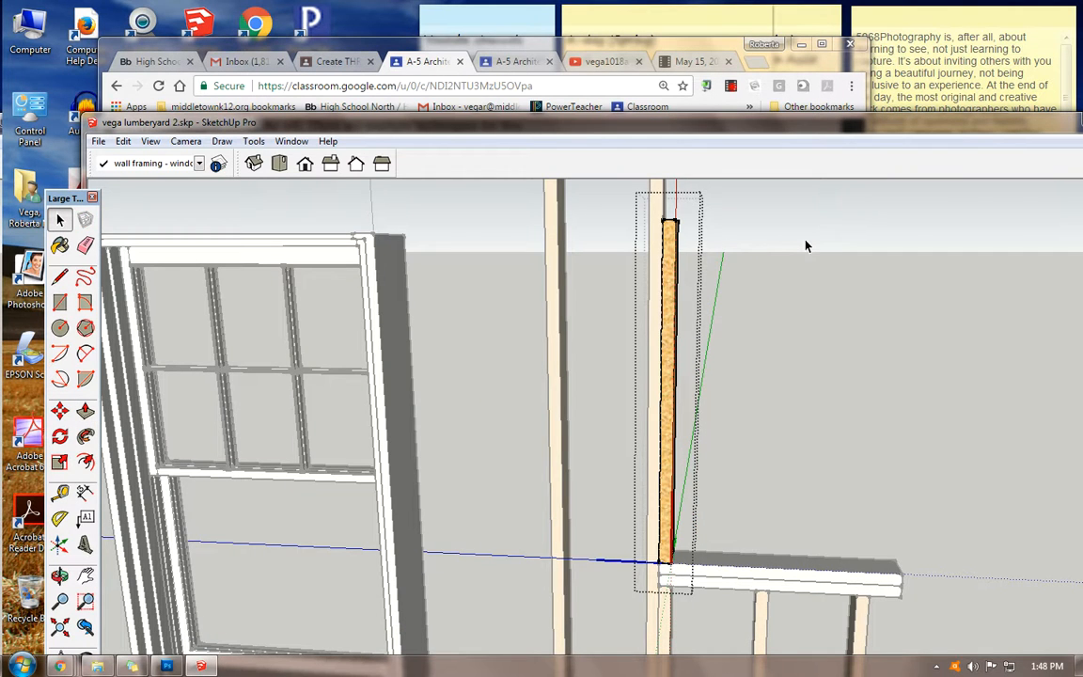
{"action": "left_click", "coordinate": [805, 246]}
{"action": "left_click", "coordinate": [673, 252]}
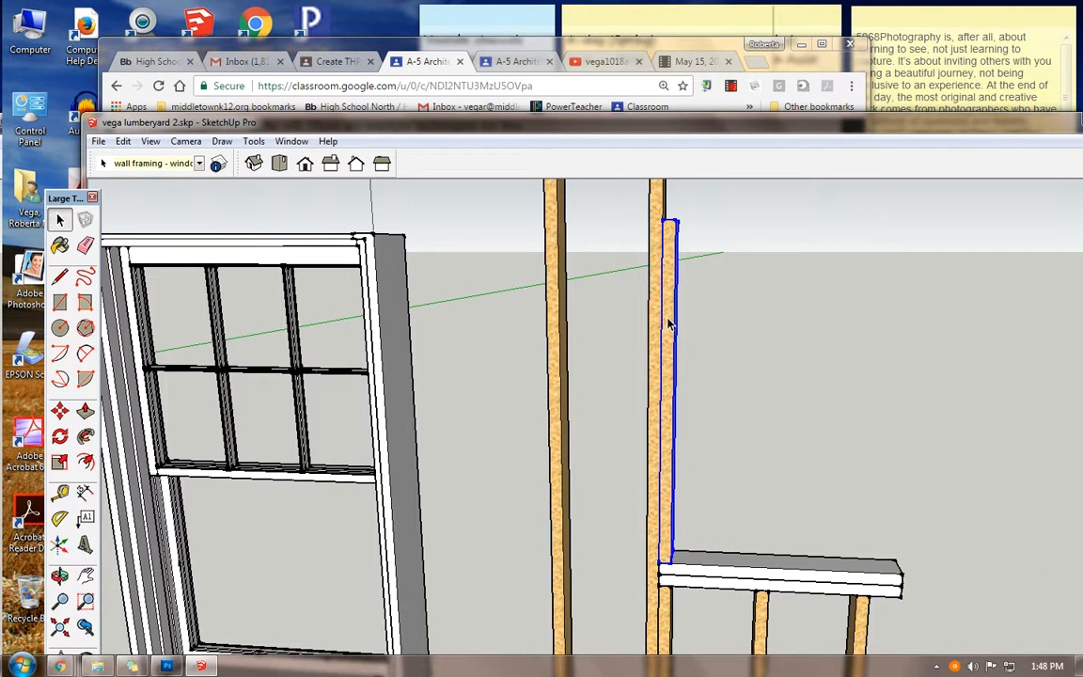
{"action": "left_click", "coordinate": [60, 411]}
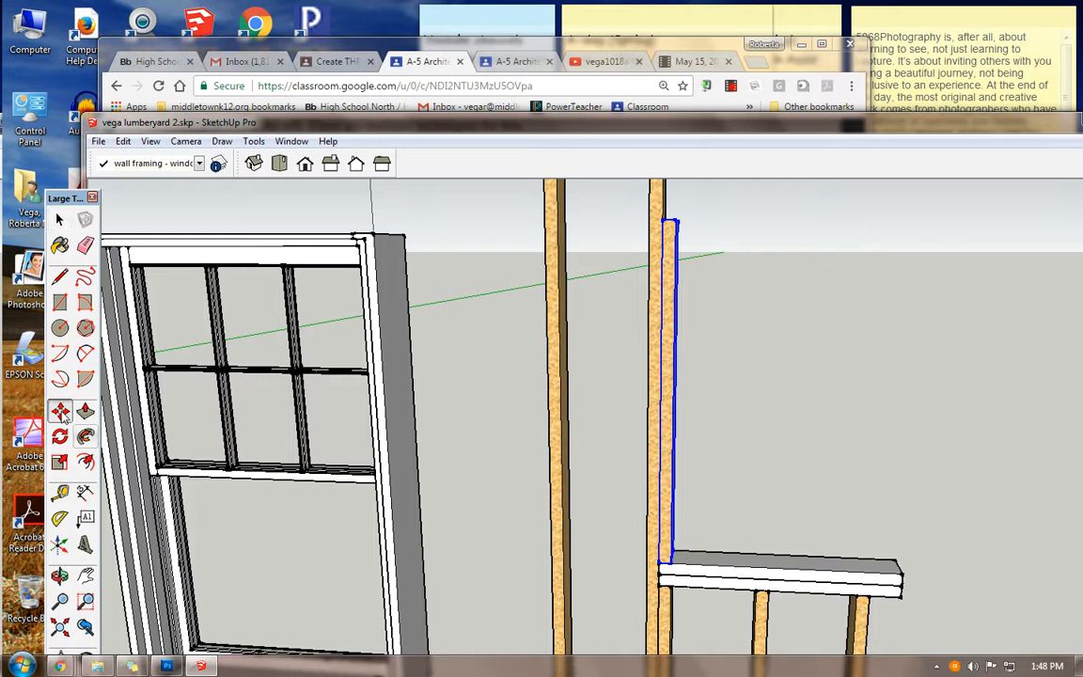
{"action": "key", "text": "ctrl"}
{"action": "left_click", "coordinate": [669, 562]}
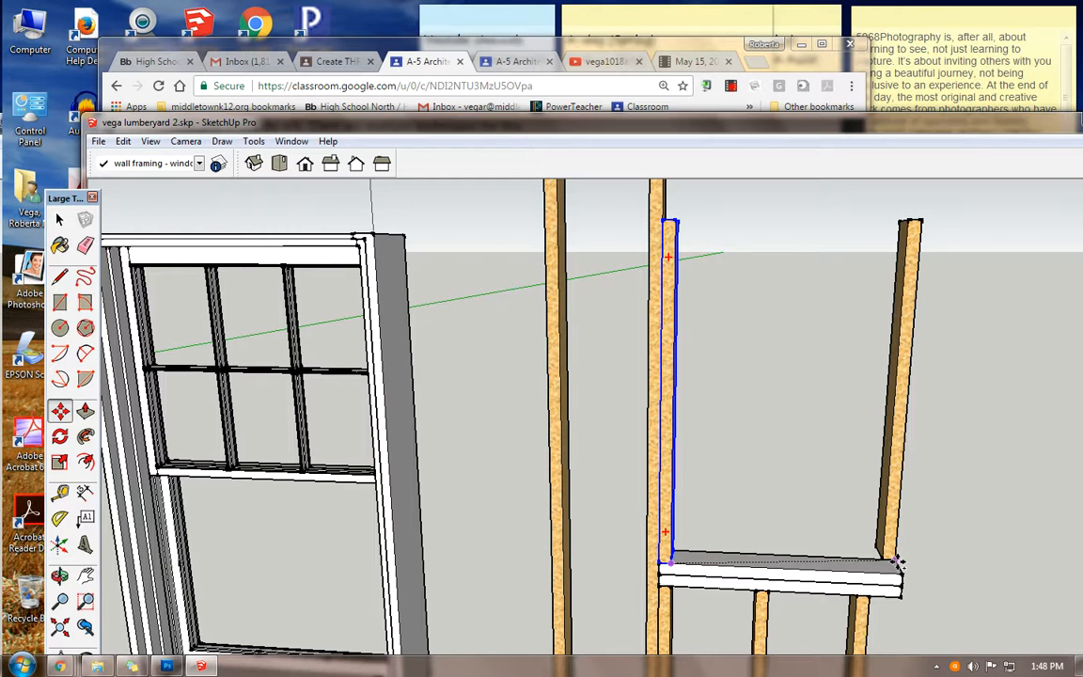
{"action": "left_click", "coordinate": [899, 564]}
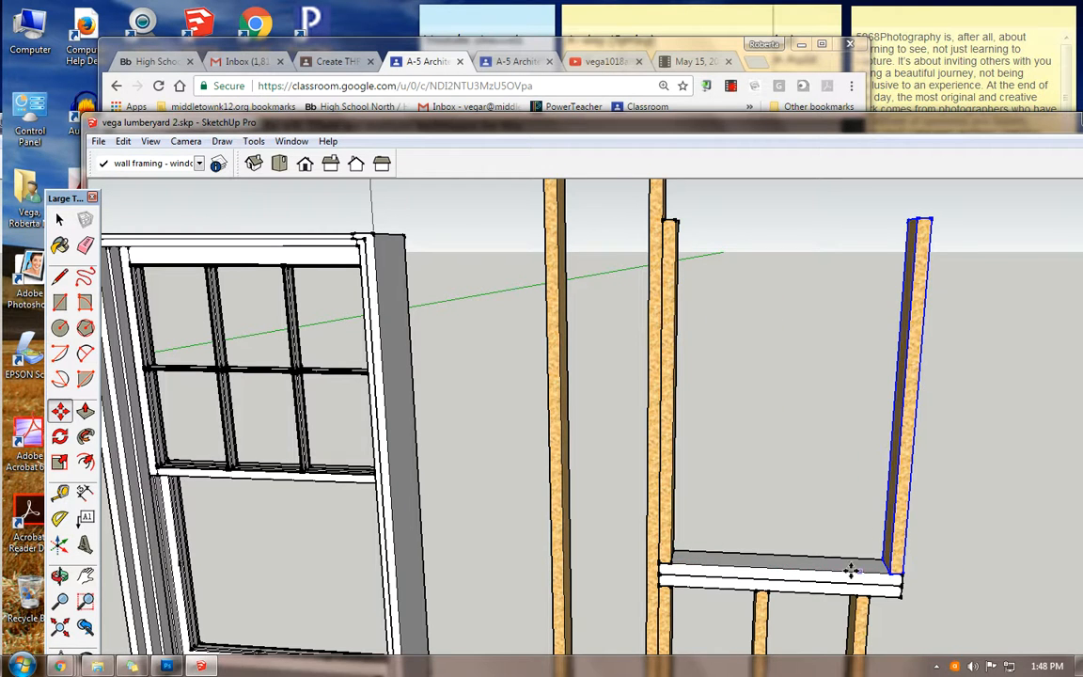
- Examine the framing above the opening in Chrome's window framing figure and return to the SketchUp model
{"action": "middle_click_drag", "start_coordinate": [850, 570], "coordinate": [725, 546]}
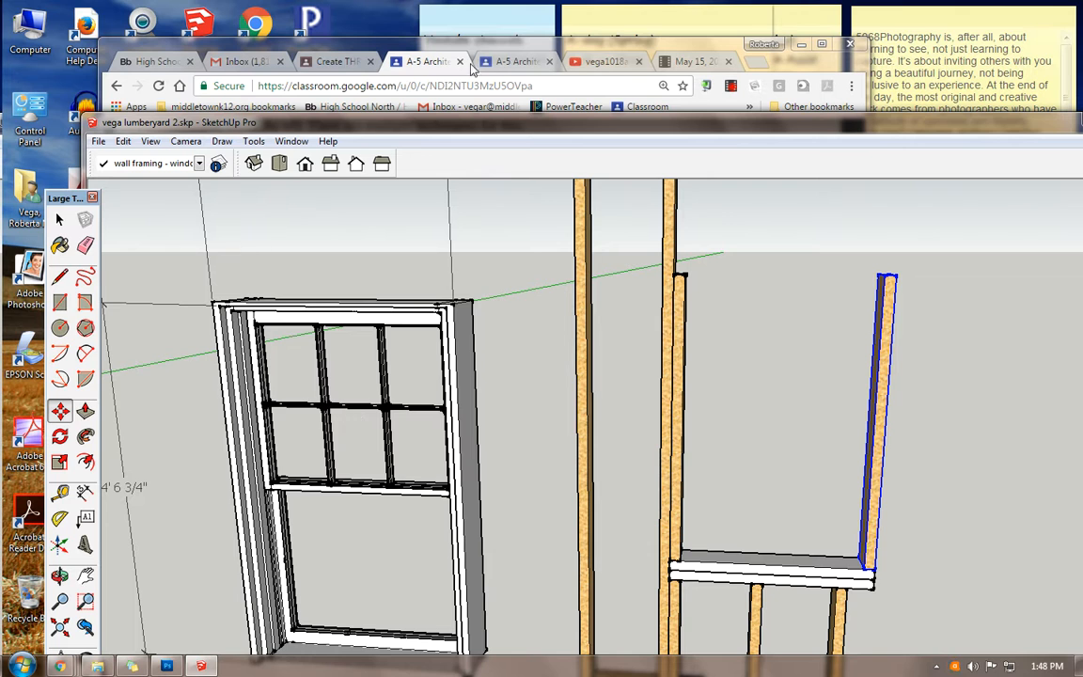
{"action": "left_click", "coordinate": [496, 51]}
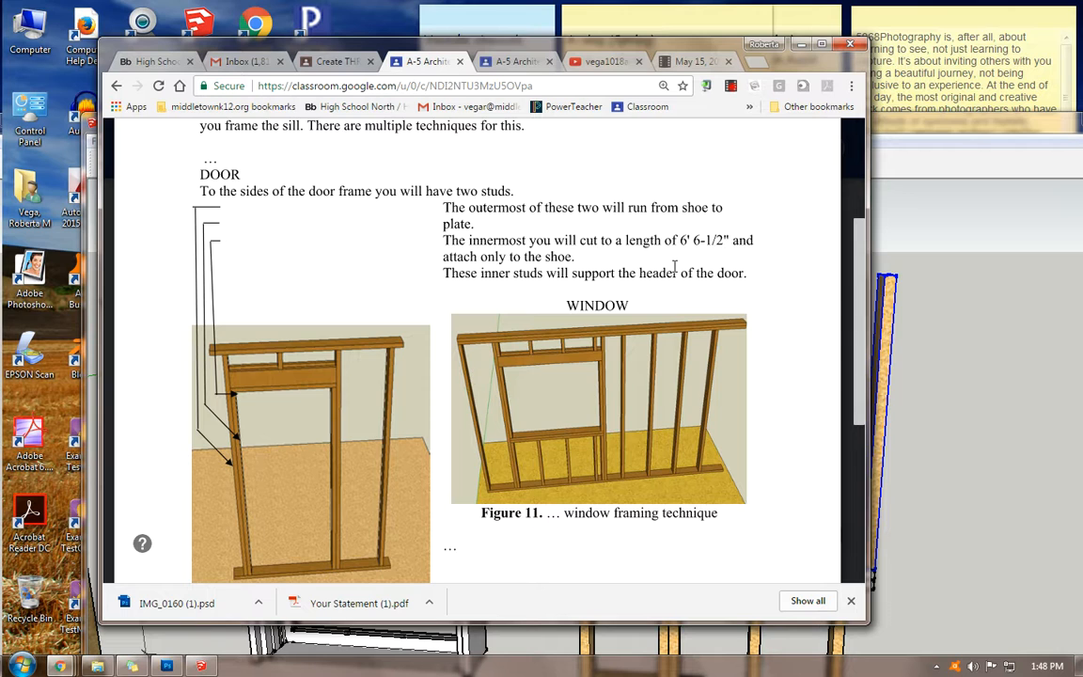
{"action": "key", "text": "alt+Tab"}
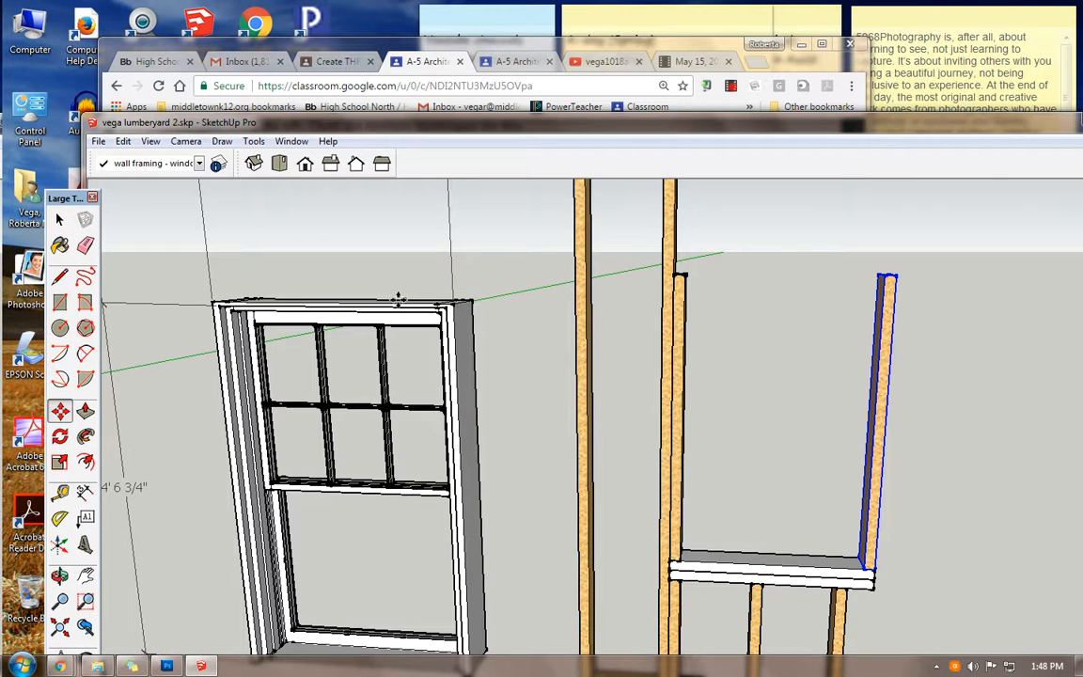
- Copy the upper sill board up onto the tops of the two studs beside the window opening
{"action": "left_click", "coordinate": [59, 219]}
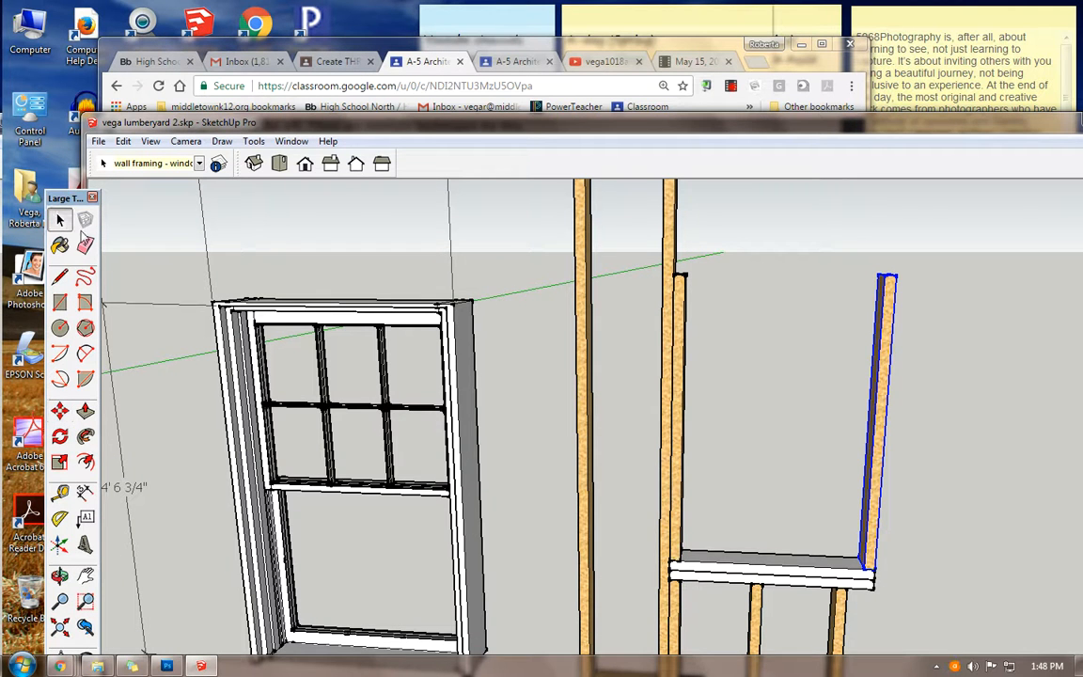
{"action": "left_click", "coordinate": [728, 572]}
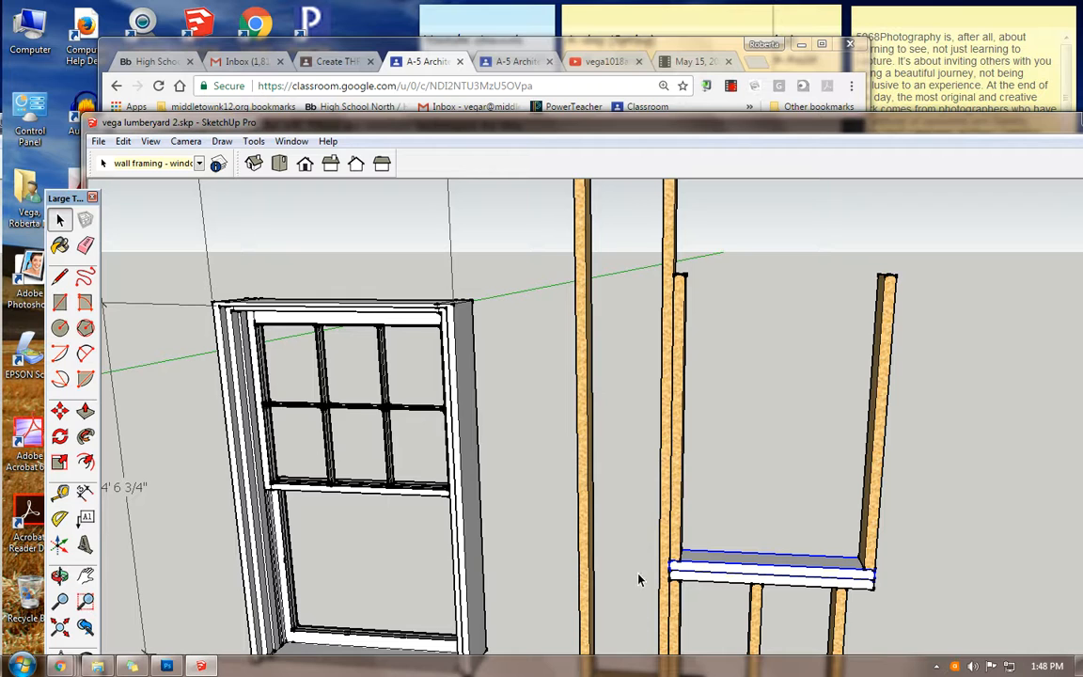
{"action": "left_click", "coordinate": [59, 411]}
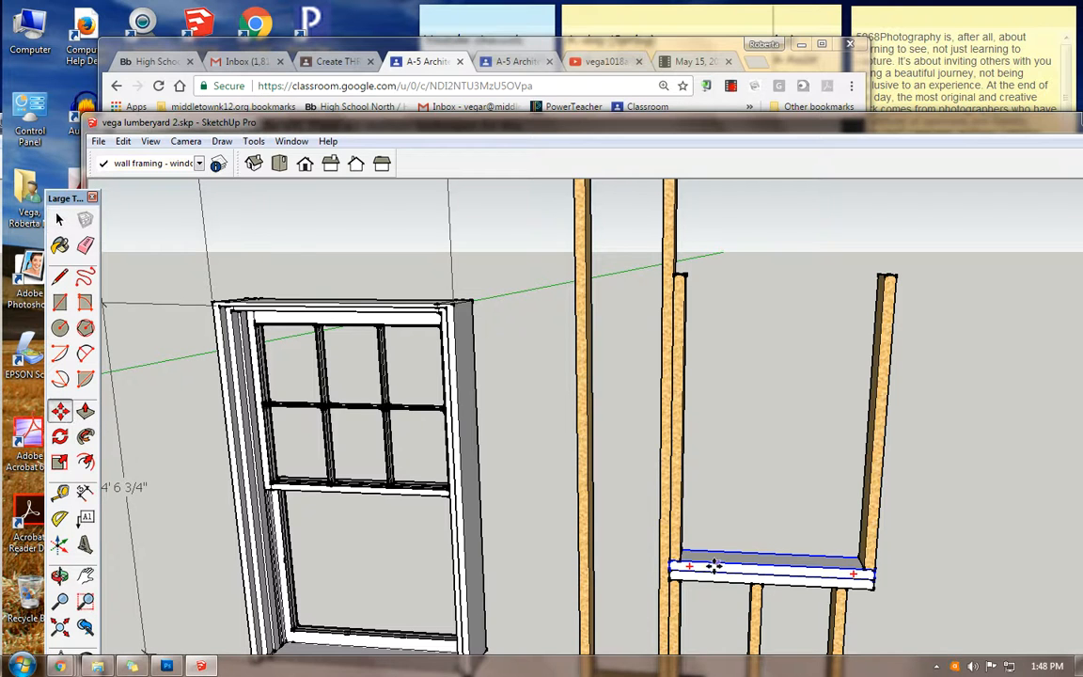
{"action": "left_click", "coordinate": [713, 564], "text": "ctrl"}
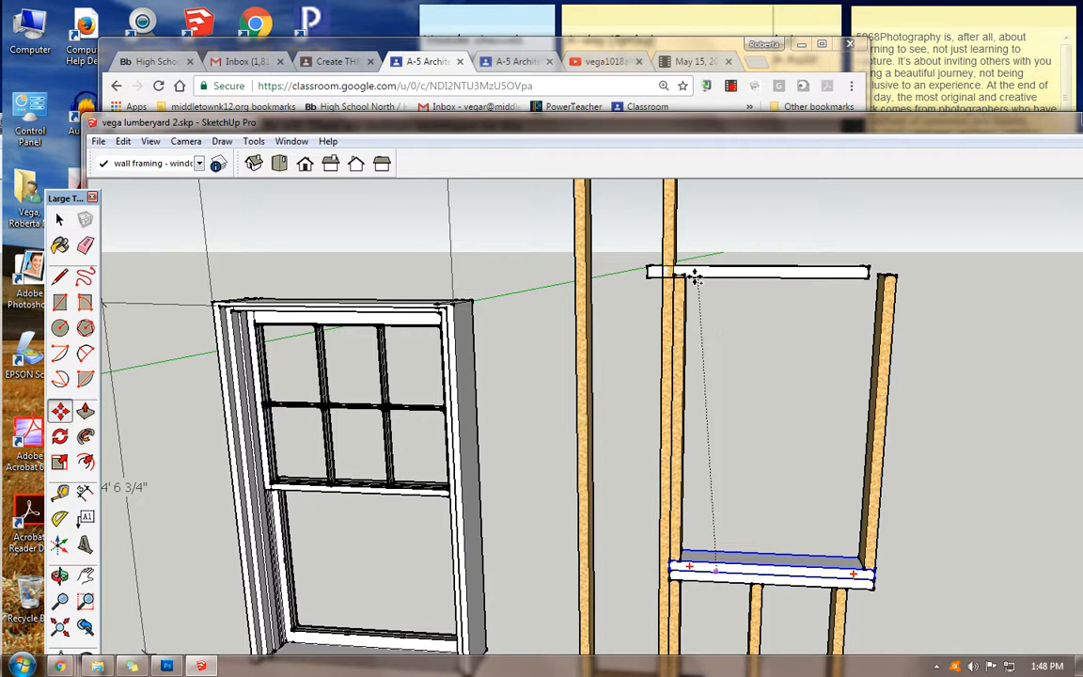
{"action": "scroll", "coordinate": [661, 302], "scroll_direction": "up", "scroll_amount": 3}
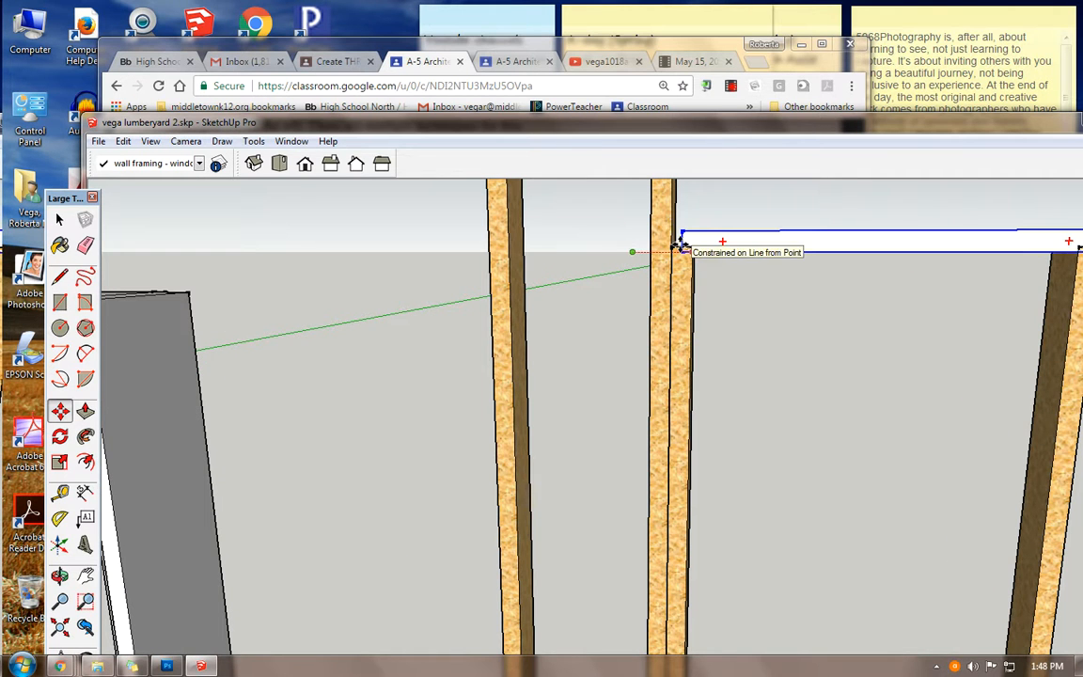
{"action": "scroll", "coordinate": [681, 237], "scroll_direction": "up", "scroll_amount": 2}
{"action": "scroll", "coordinate": [681, 246], "scroll_direction": "up", "scroll_amount": 2}
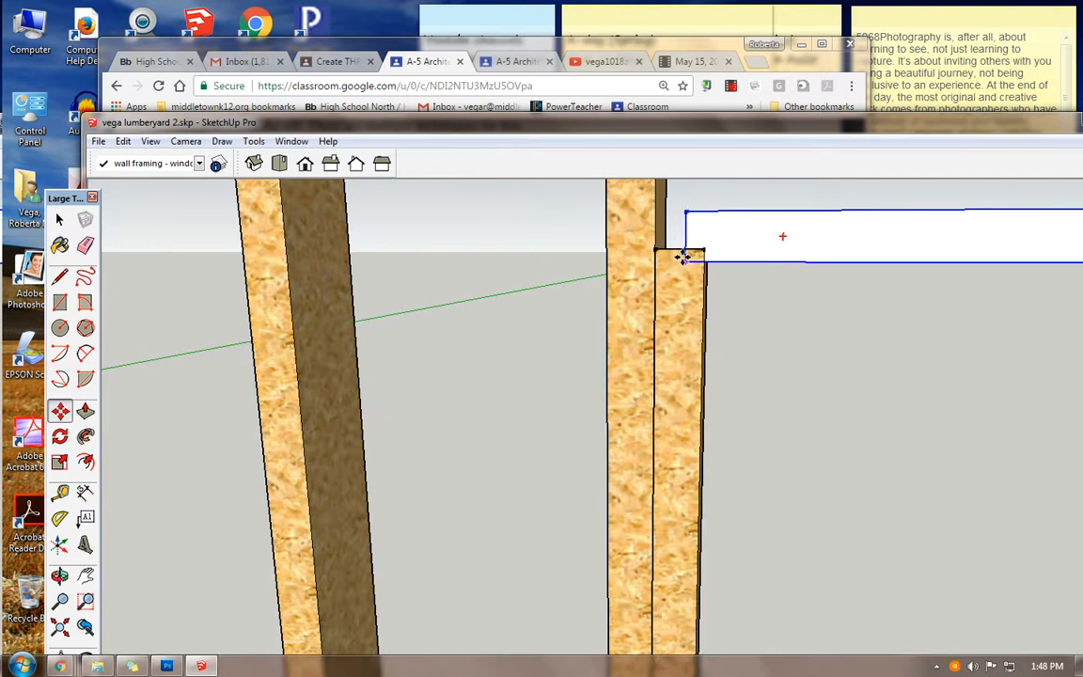
{"action": "scroll", "coordinate": [686, 268], "scroll_direction": "down", "scroll_amount": 4}
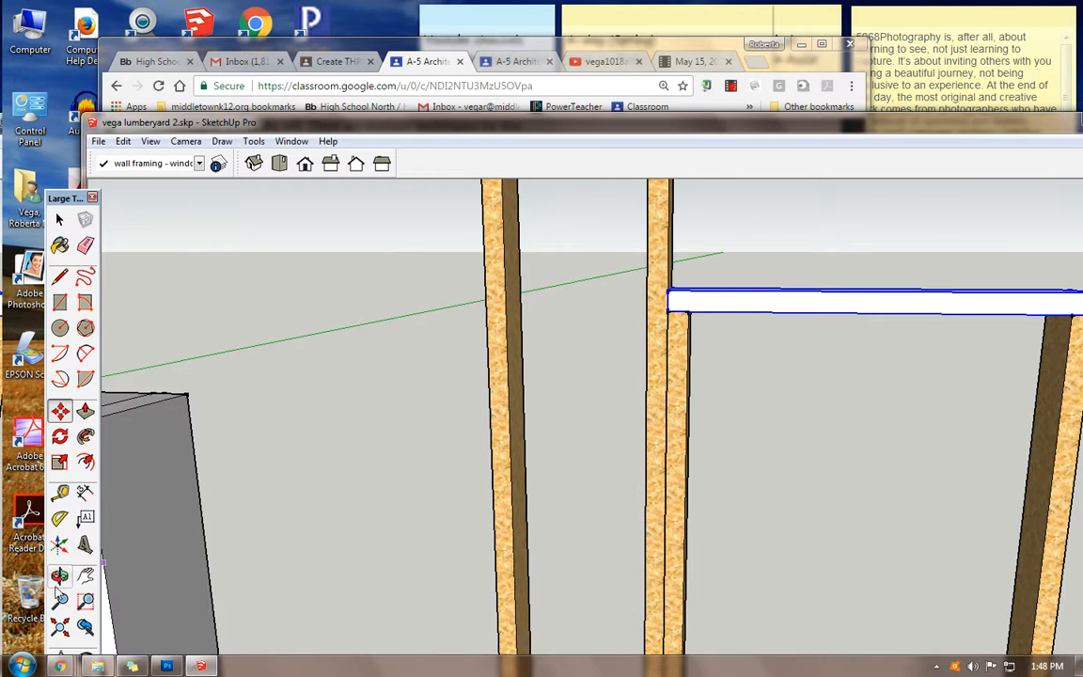
- Draw a narrow upright rectangle on the full-height stud's face, starting at the front corner of the board above the opening
{"action": "left_click", "coordinate": [59, 575]}
{"action": "left_click_drag", "start_coordinate": [758, 428], "coordinate": [657, 406]}
{"action": "left_click", "coordinate": [85, 575]}
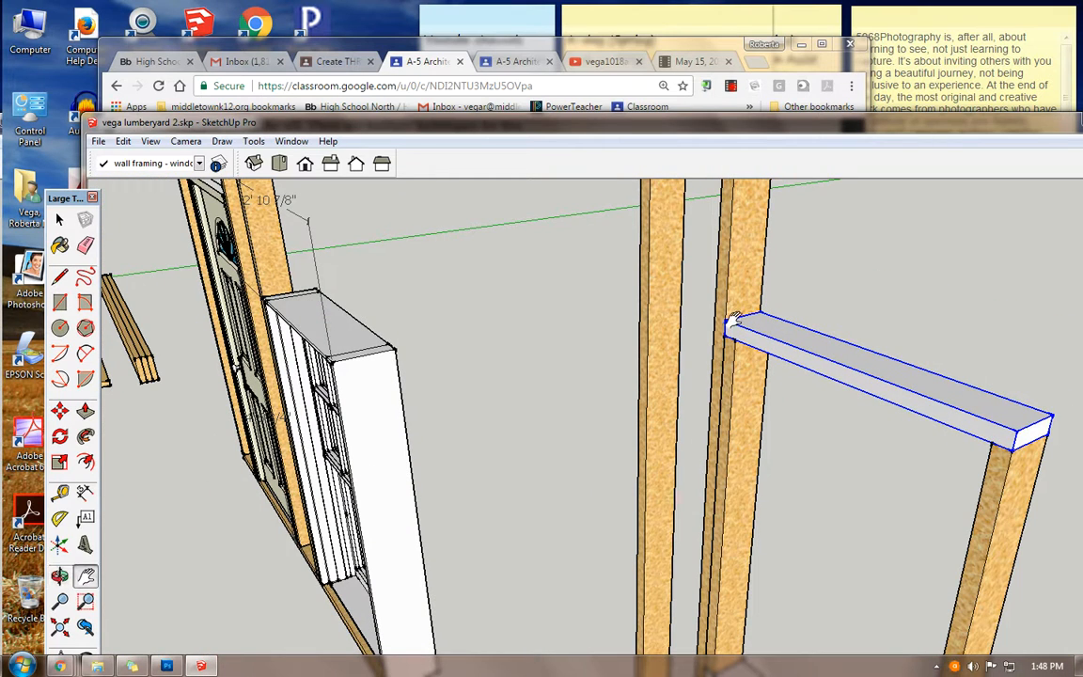
{"action": "left_click_drag", "start_coordinate": [780, 295], "coordinate": [651, 361]}
{"action": "scroll", "coordinate": [651, 361], "scroll_direction": "up", "scroll_amount": 3}
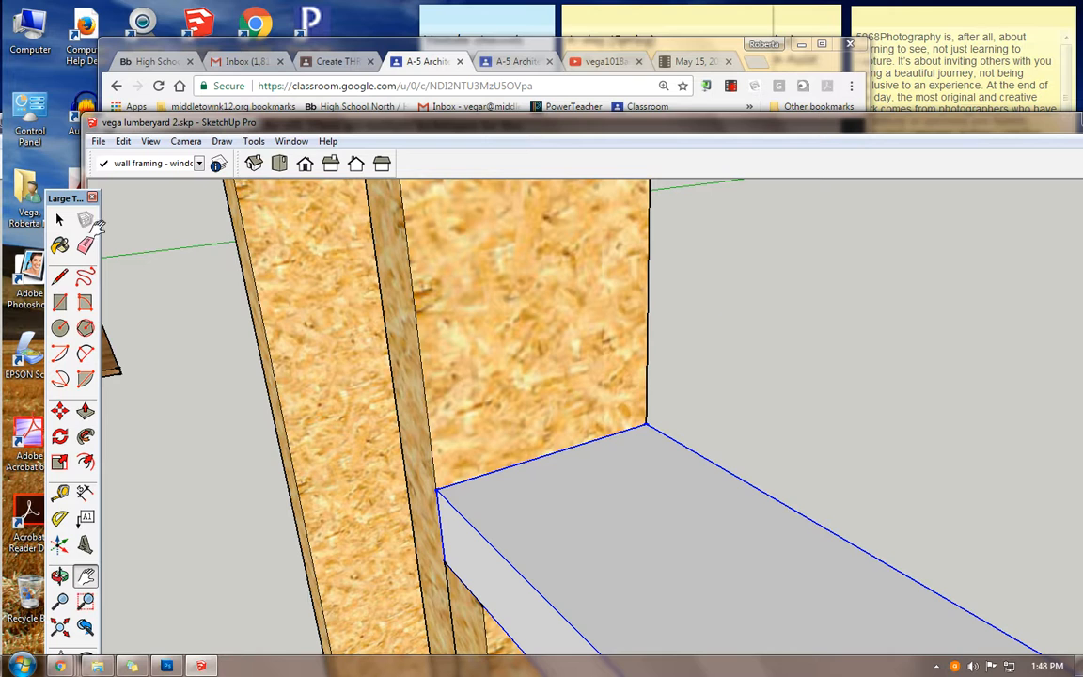
{"action": "left_click", "coordinate": [60, 220]}
{"action": "left_click", "coordinate": [688, 274]}
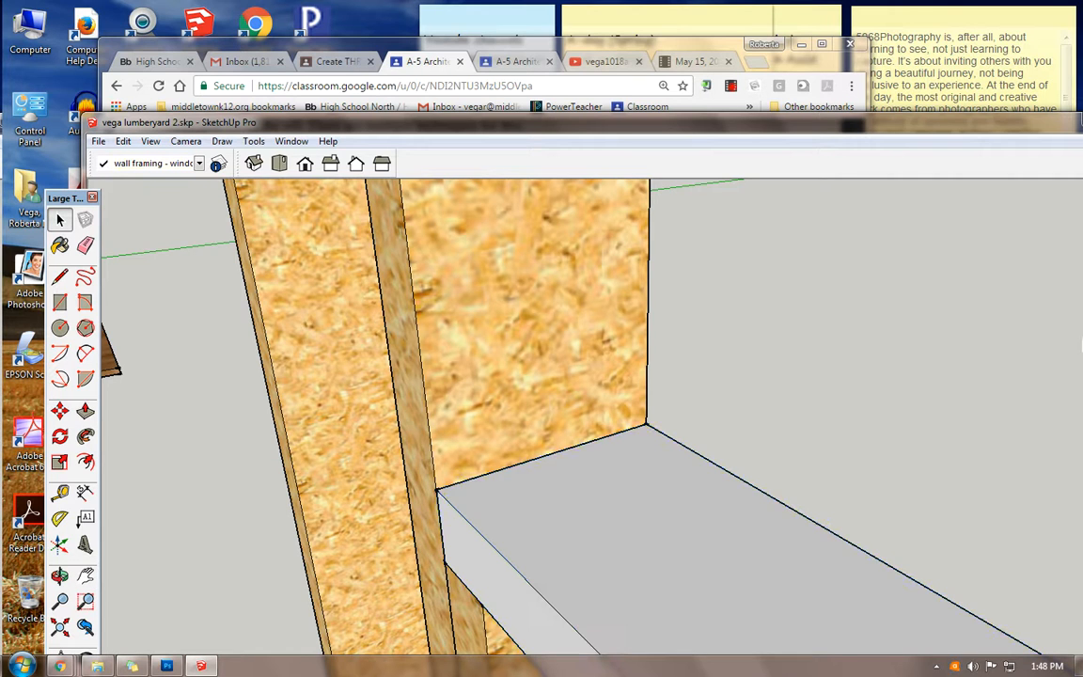
{"action": "left_click", "coordinate": [60, 302]}
{"action": "left_click", "coordinate": [436, 489]}
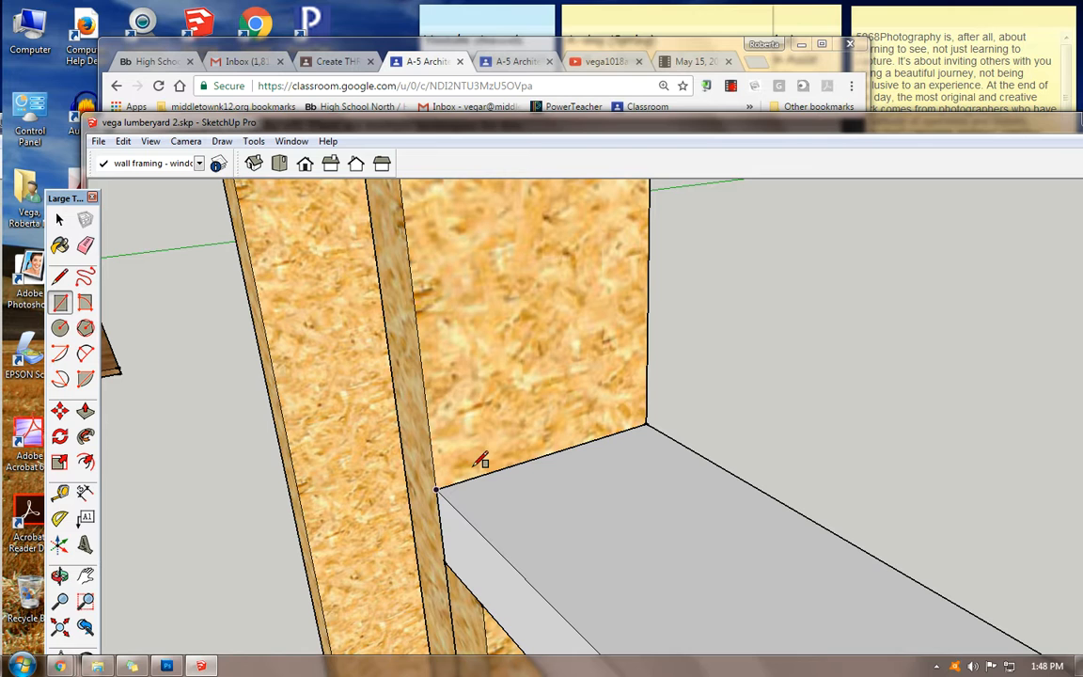
{"action": "left_click", "coordinate": [472, 325]}
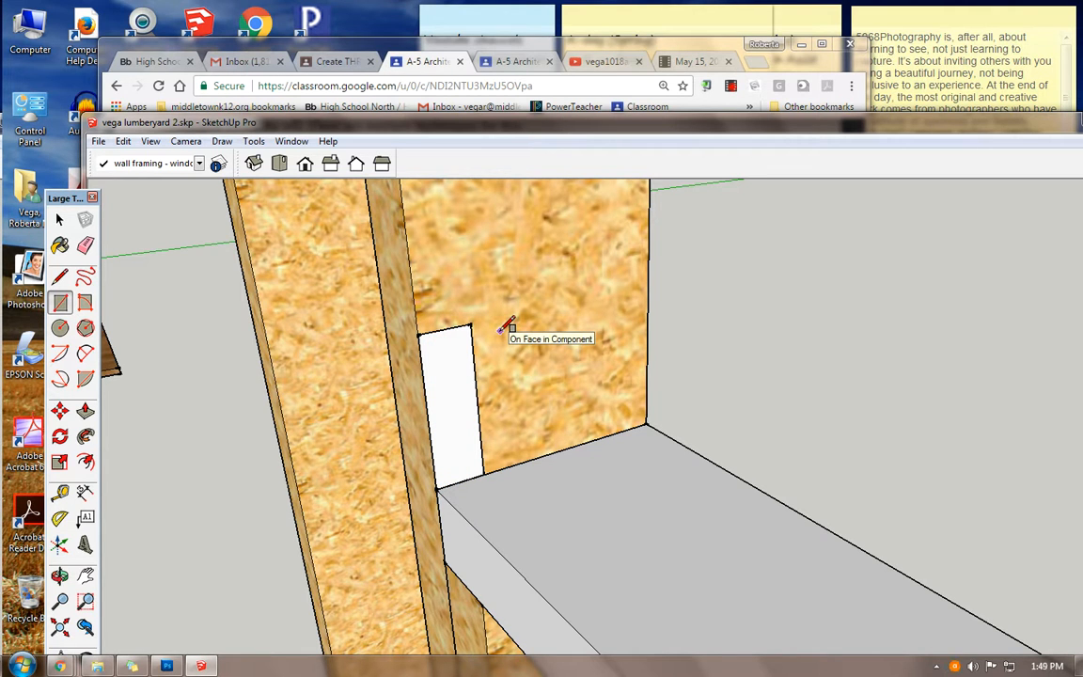
{"action": "key", "text": "Return"}
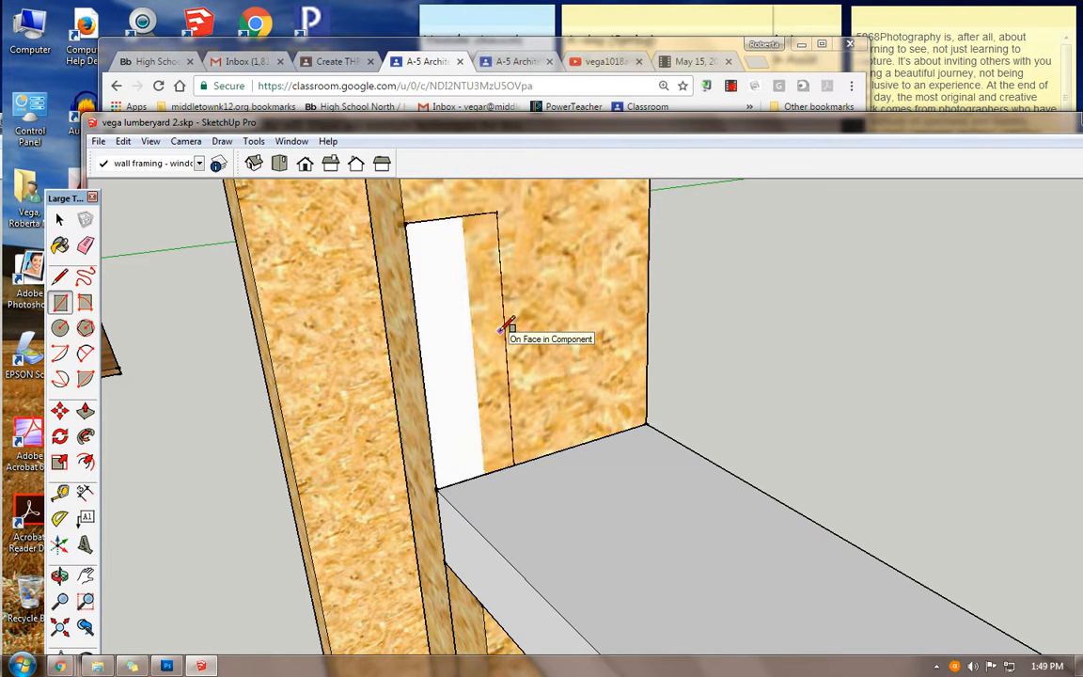
- Make the rectangle a component named w3
{"action": "left_click", "coordinate": [59, 219]}
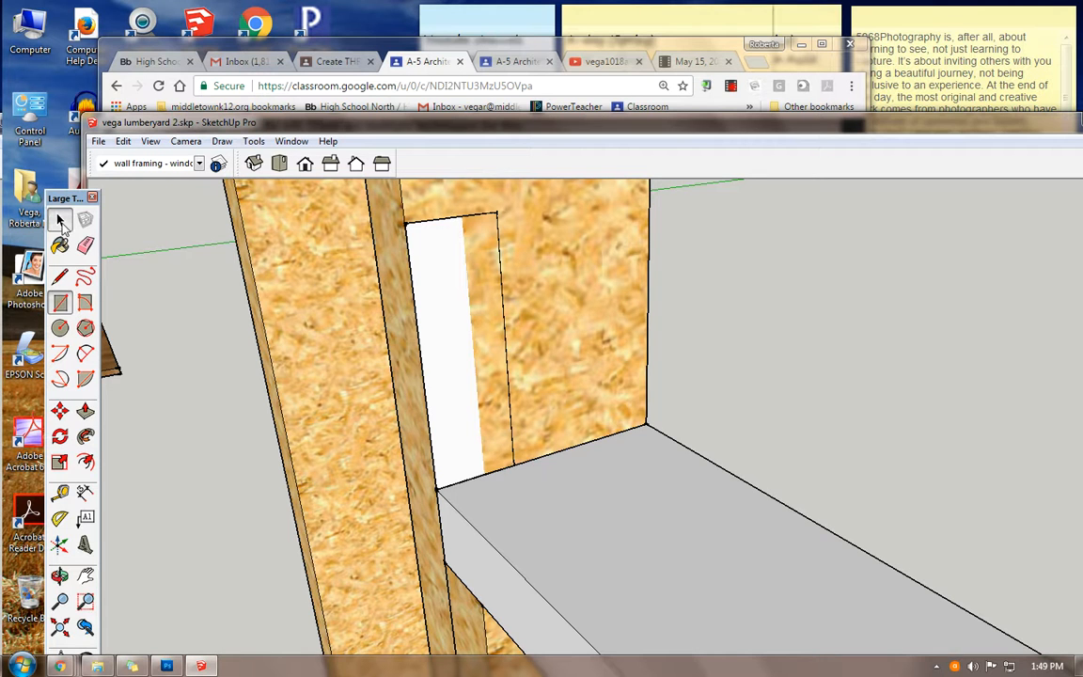
{"action": "left_click", "coordinate": [459, 310]}
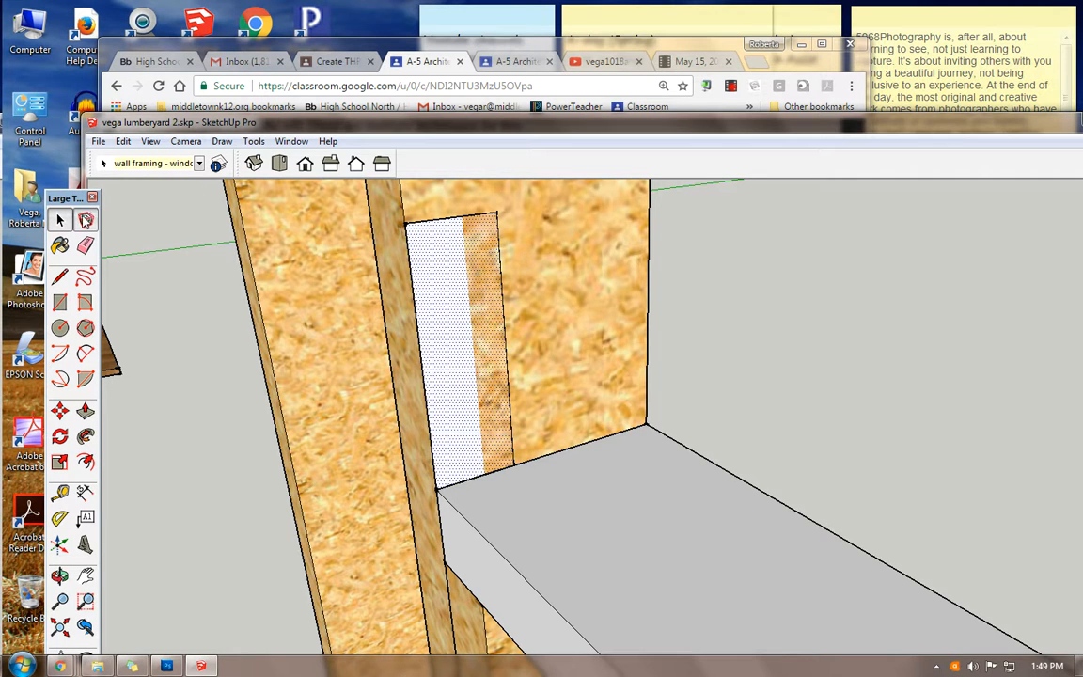
{"action": "type", "text": "g"}
{"action": "type", "text": "w3"}
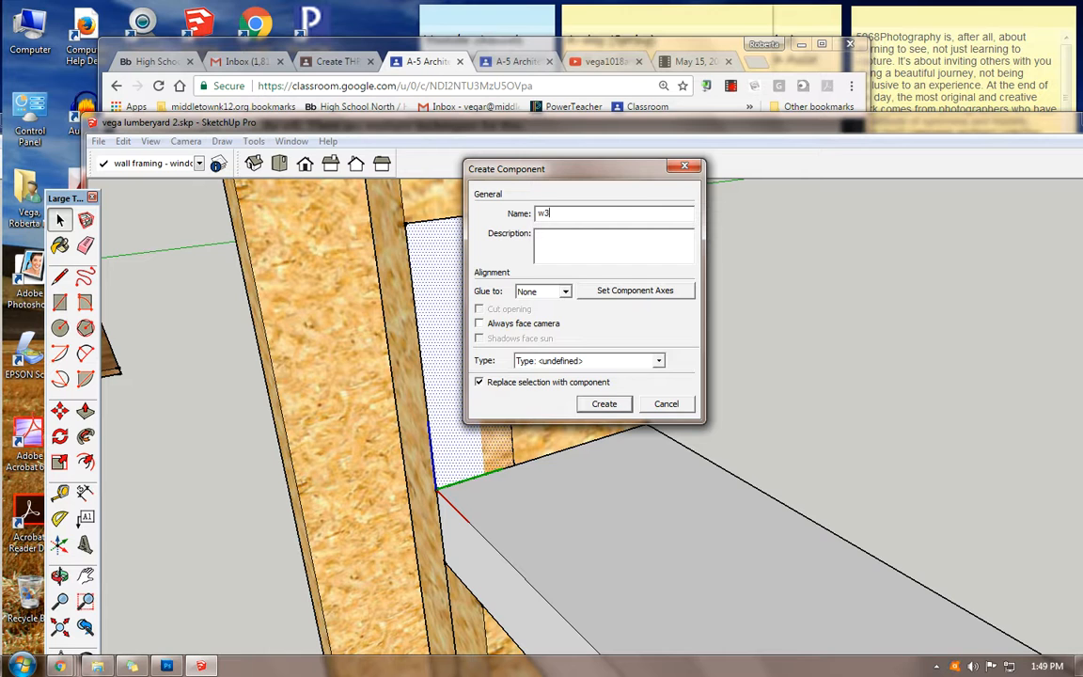
{"action": "key", "text": "Return"}
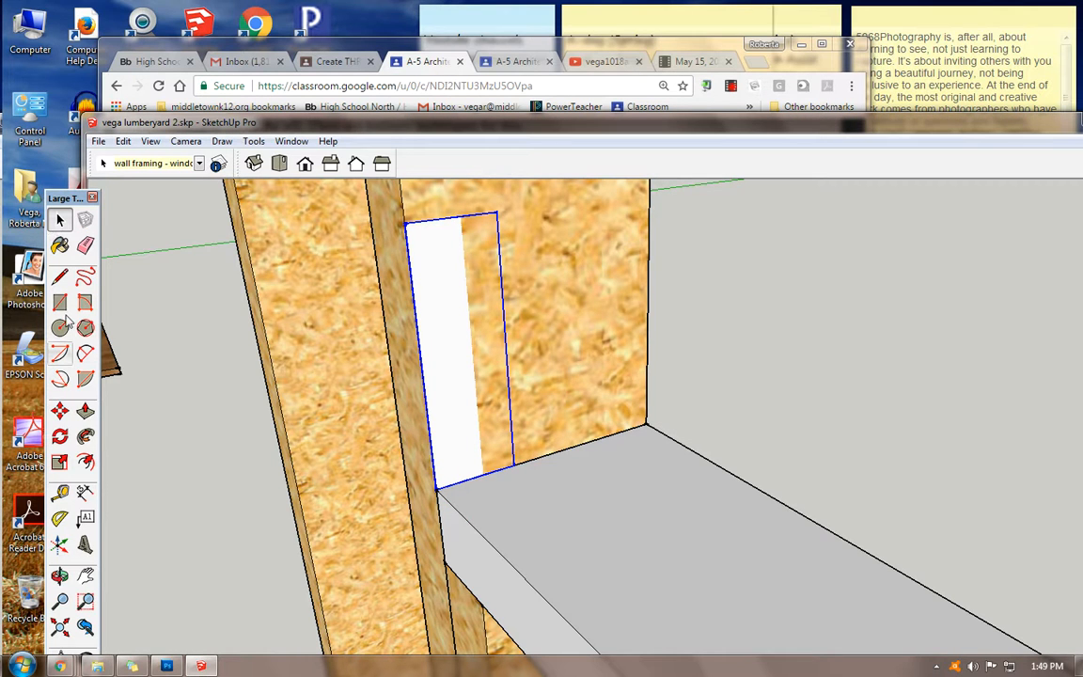
- Copy the w3 component along the stud face to the back edge of the board above the opening
{"action": "left_click", "coordinate": [59, 410]}
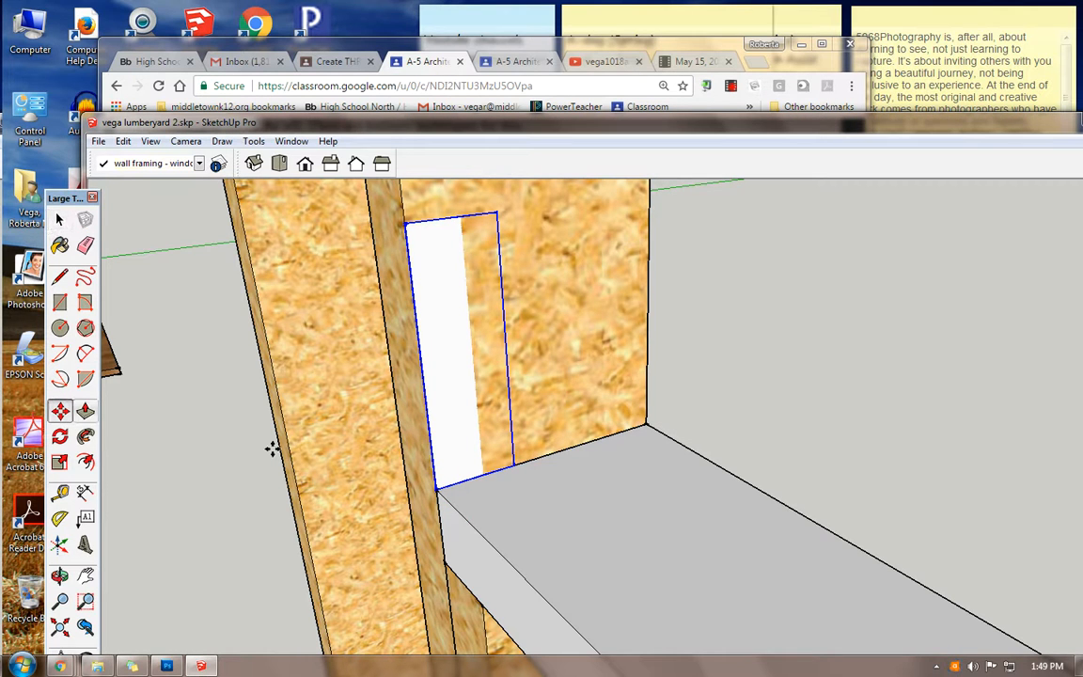
{"action": "left_click", "coordinate": [483, 457]}
{"action": "key", "text": "ctrl"}
{"action": "left_click", "coordinate": [622, 419]}
{"action": "middle_click_drag", "start_coordinate": [342, 361], "coordinate": [402, 402]}
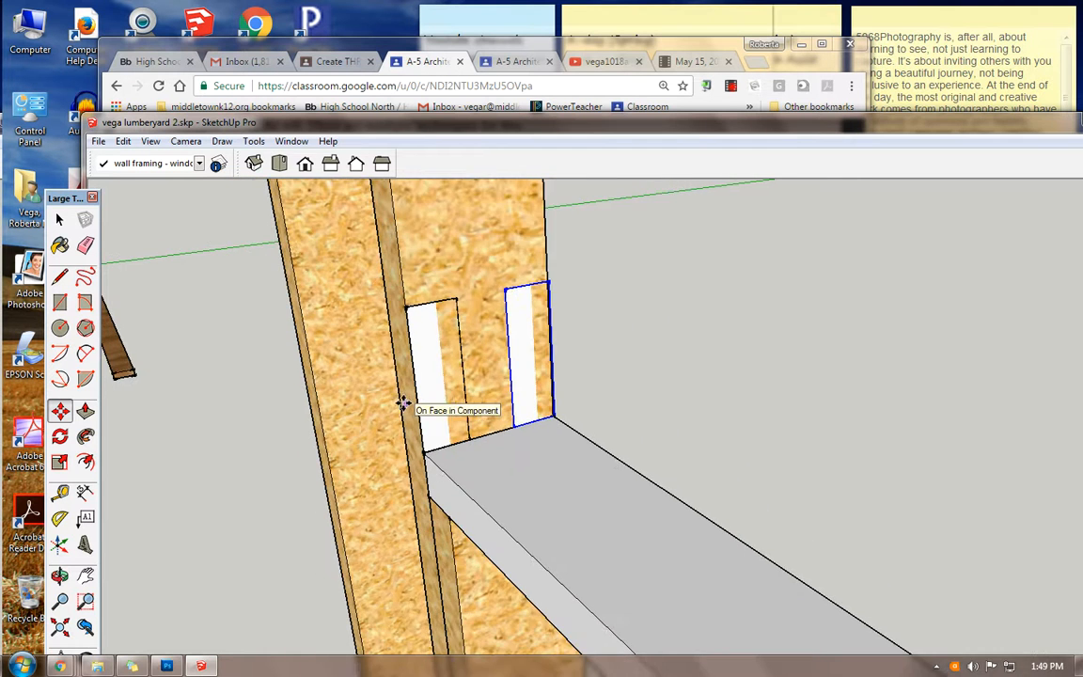
- Open the front w3 component and push/pull its face to the far end of the board above the opening
{"action": "scroll", "coordinate": [423, 423], "scroll_direction": "down", "scroll_amount": 5}
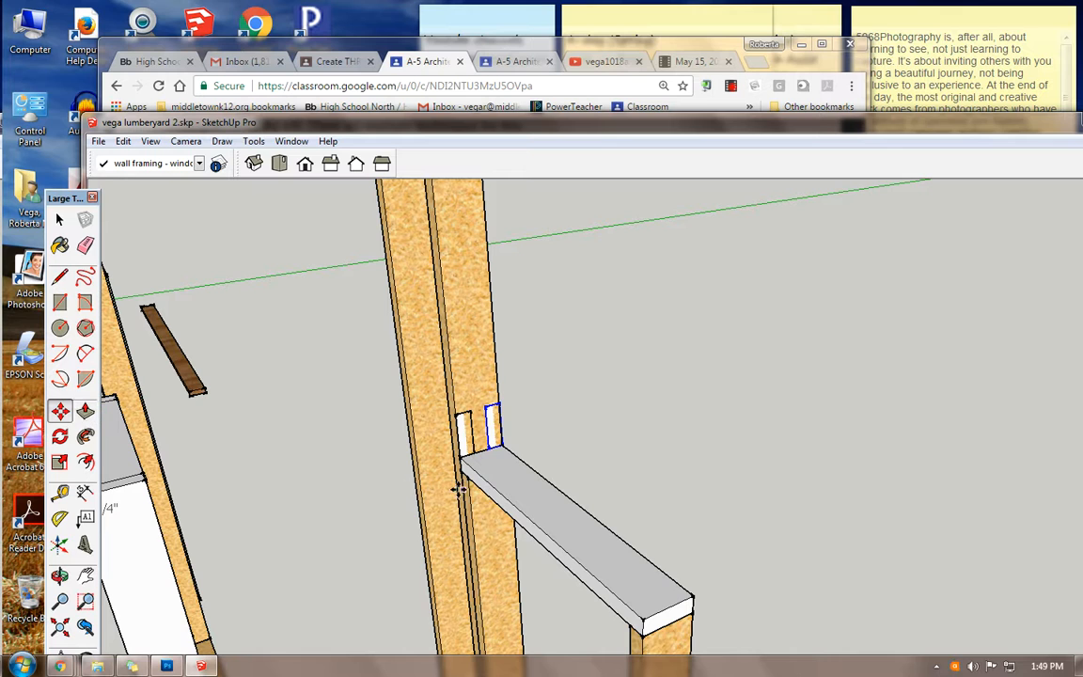
{"action": "left_click", "coordinate": [59, 218]}
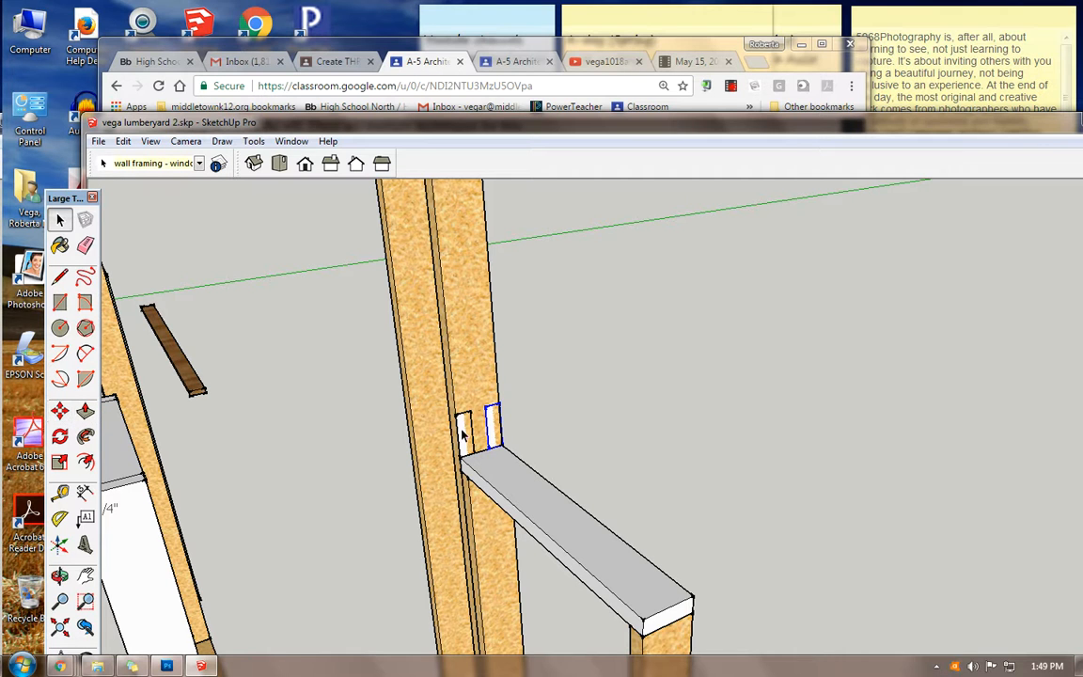
{"action": "double_click", "coordinate": [462, 435]}
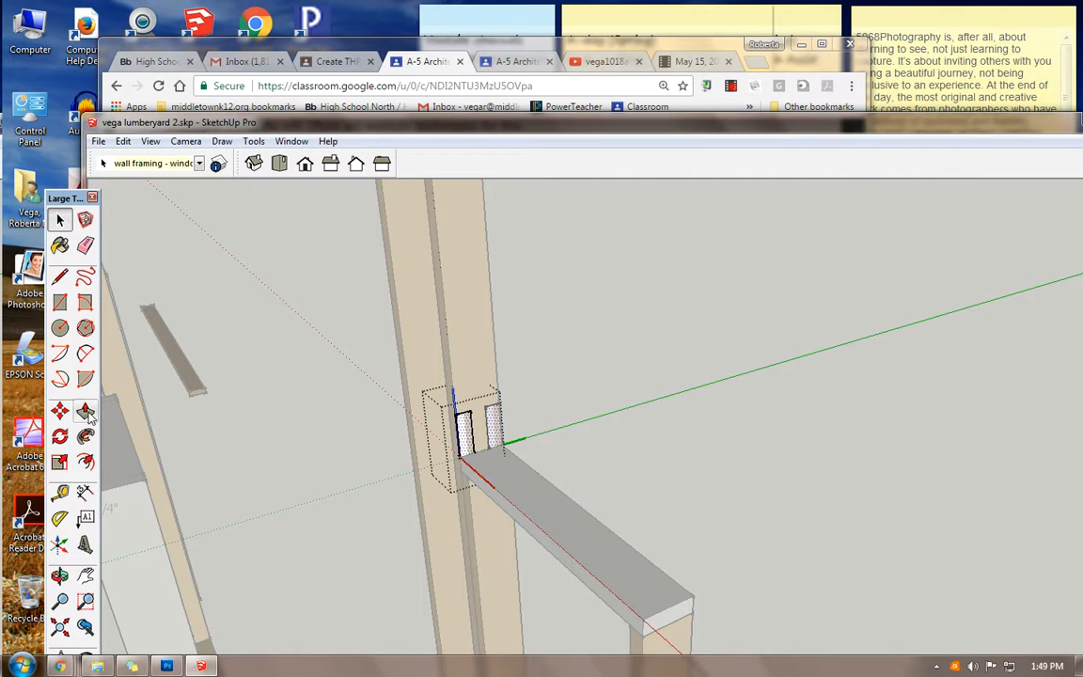
{"action": "left_click", "coordinate": [85, 411]}
{"action": "left_click", "coordinate": [465, 453]}
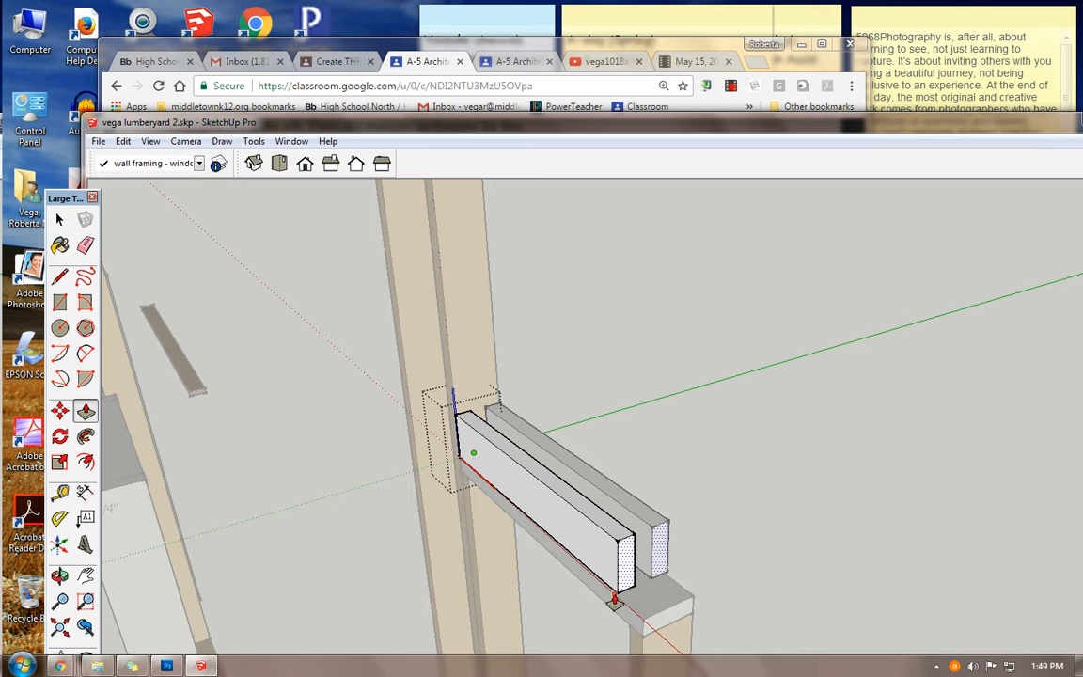
{"action": "left_click", "coordinate": [637, 628]}
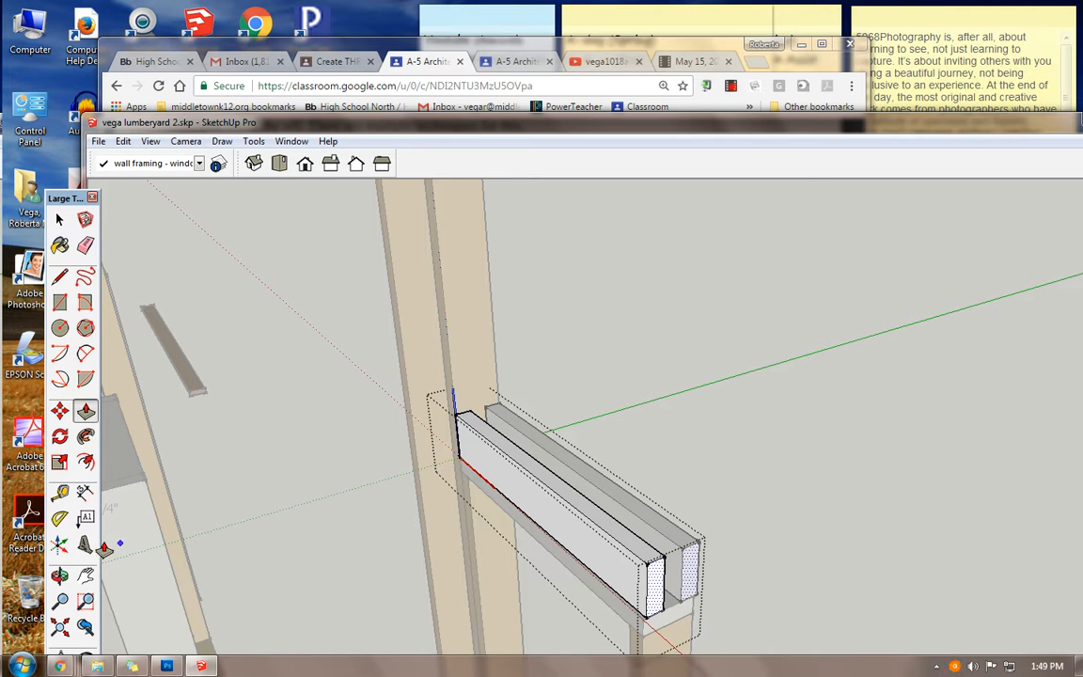
- Check the header and top framing in Chrome's window framing figure and return to the SketchUp model
{"action": "left_click", "coordinate": [59, 575]}
{"action": "left_click_drag", "start_coordinate": [363, 547], "coordinate": [503, 507]}
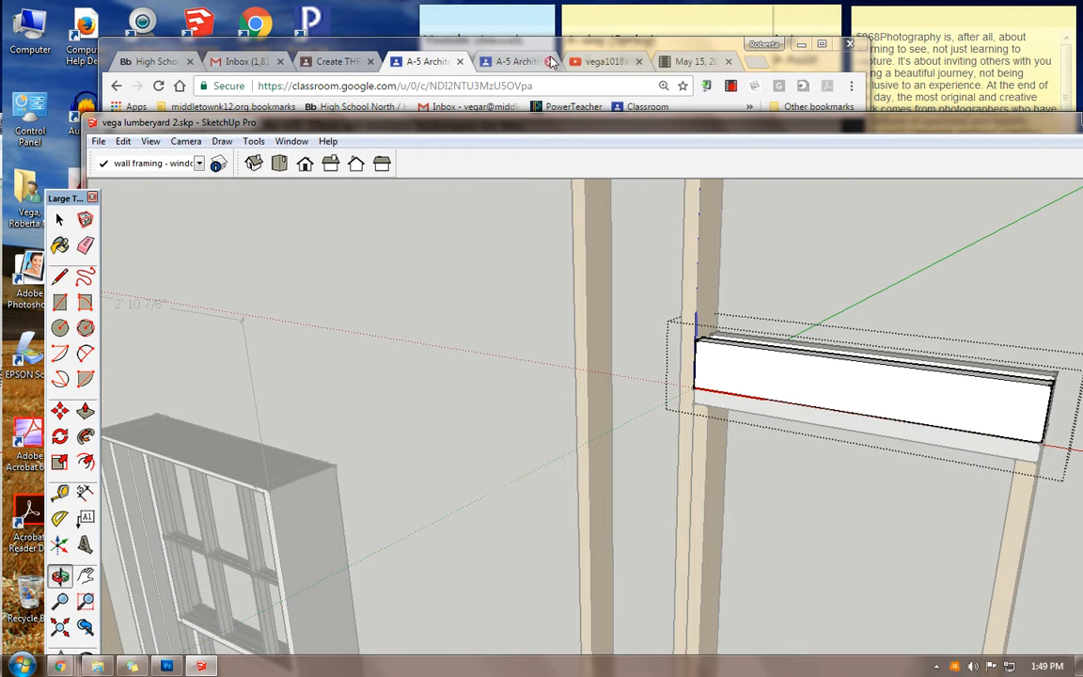
{"action": "left_click", "coordinate": [555, 52]}
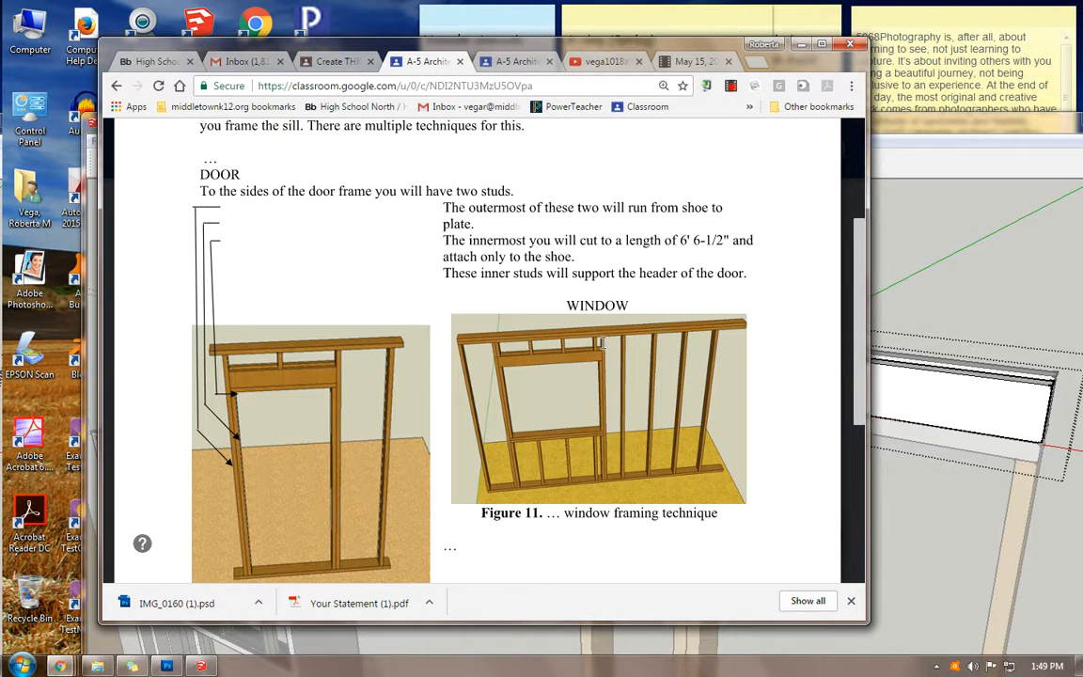
{"action": "left_click", "coordinate": [925, 126]}
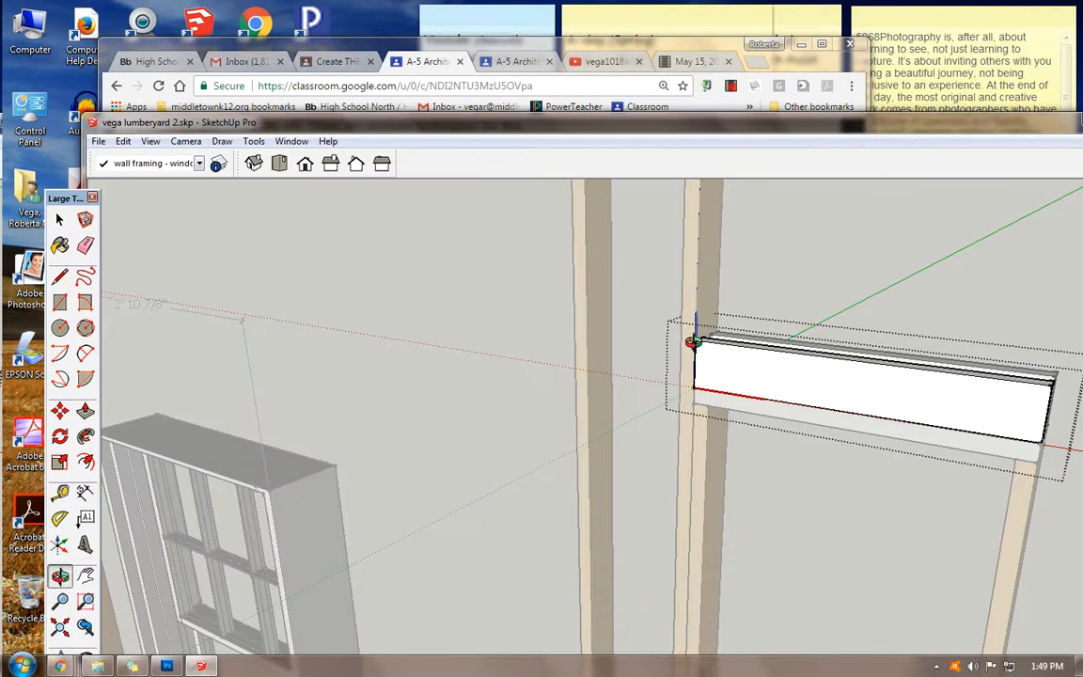
{"action": "scroll", "coordinate": [693, 340], "scroll_direction": "down", "scroll_amount": 5}
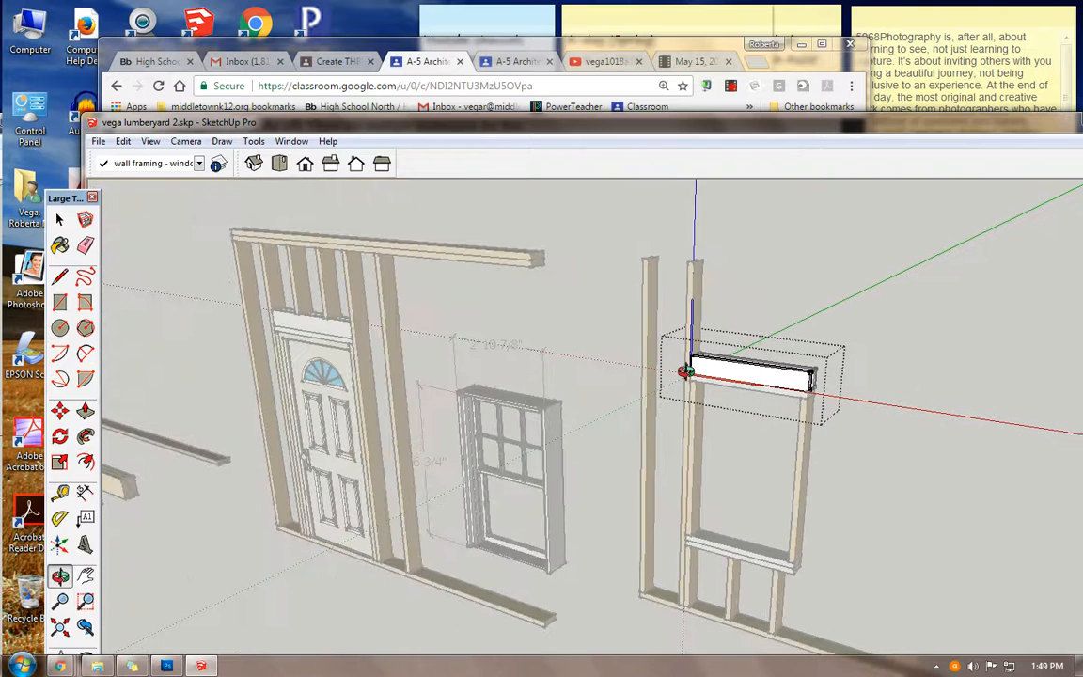
- Switch to the front view of the window wall and finish editing the w3 header component
{"action": "left_click", "coordinate": [305, 164]}
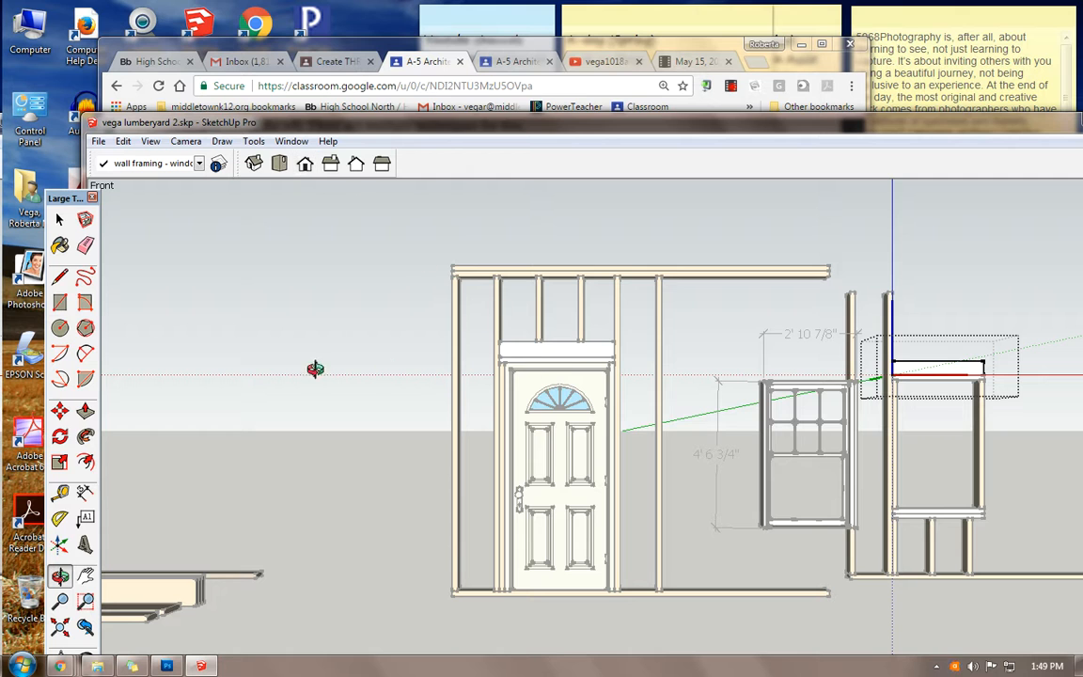
{"action": "left_click", "coordinate": [84, 575]}
{"action": "left_click_drag", "start_coordinate": [704, 391], "coordinate": [351, 387]}
{"action": "scroll", "coordinate": [419, 368], "scroll_direction": "up", "scroll_amount": 1}
{"action": "left_click", "coordinate": [59, 221]}
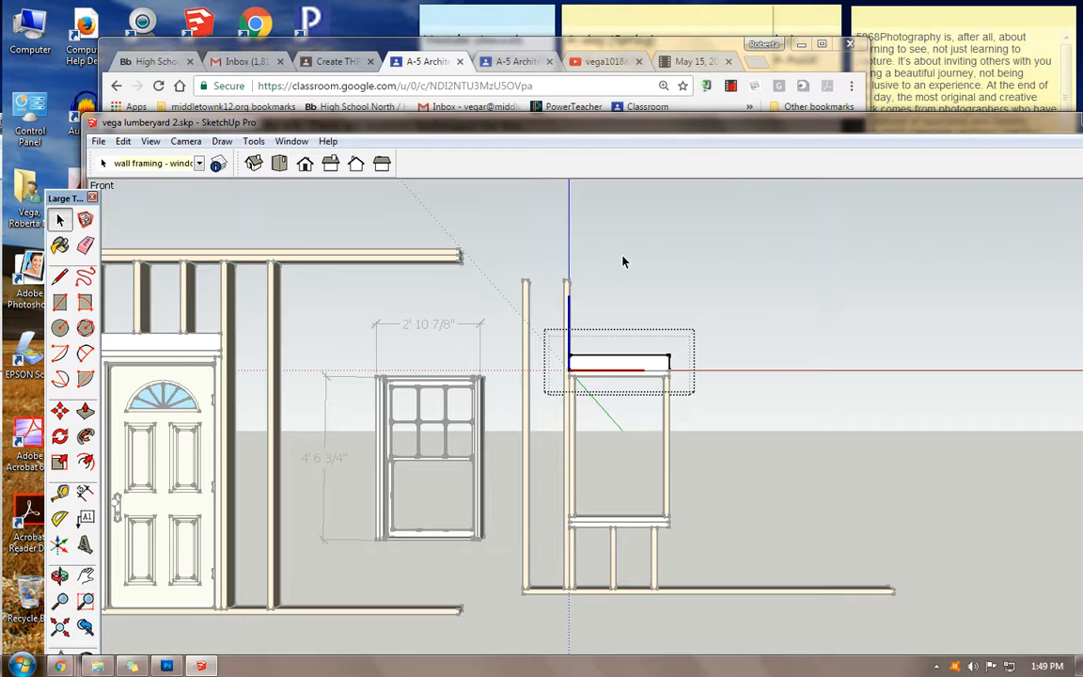
{"action": "left_click", "coordinate": [623, 262]}
- Copy the sole plate up onto the tops of the full-height studs and stack a second copy on it as a double top plate
{"action": "left_click", "coordinate": [700, 590]}
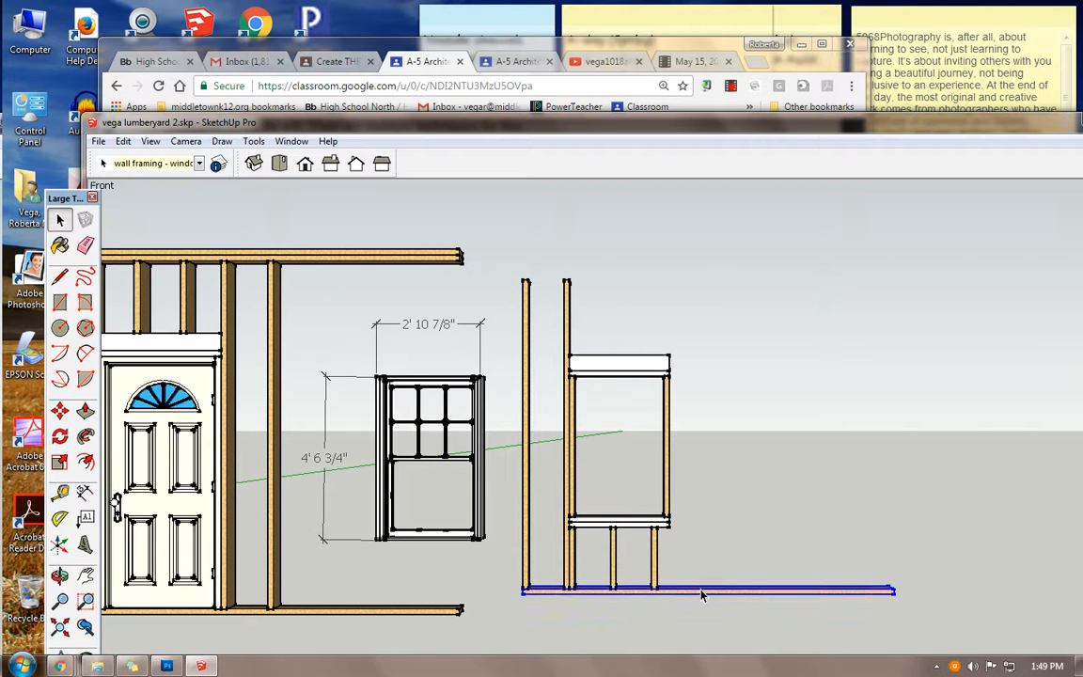
{"action": "left_click", "coordinate": [59, 411]}
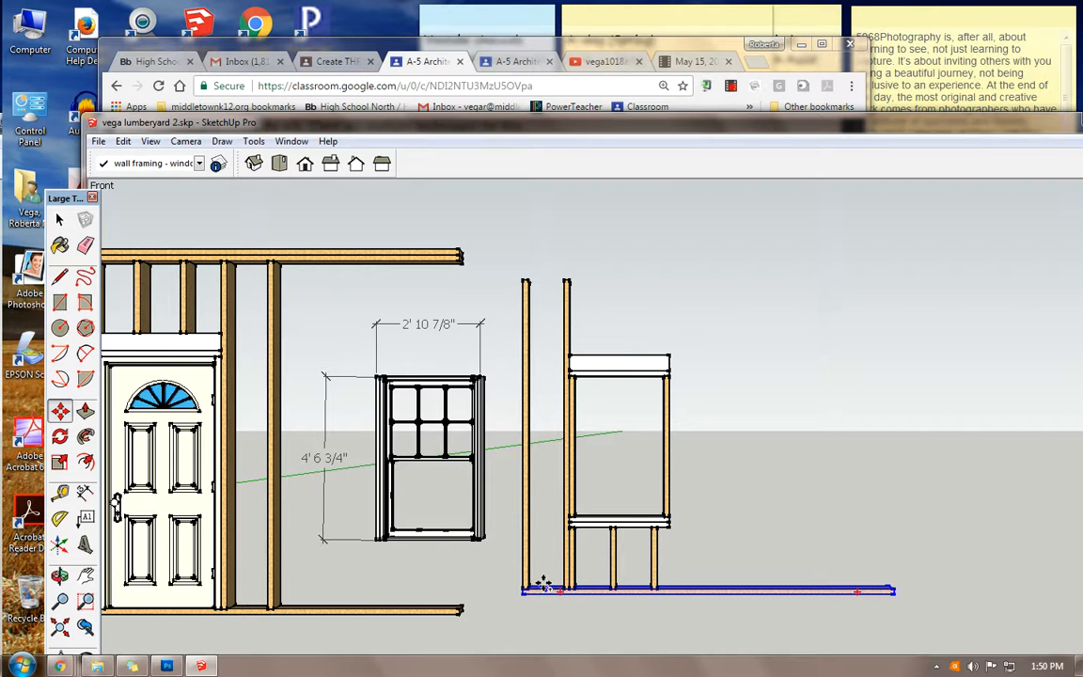
{"action": "left_click", "coordinate": [543, 584]}
{"action": "left_click", "coordinate": [545, 566]}
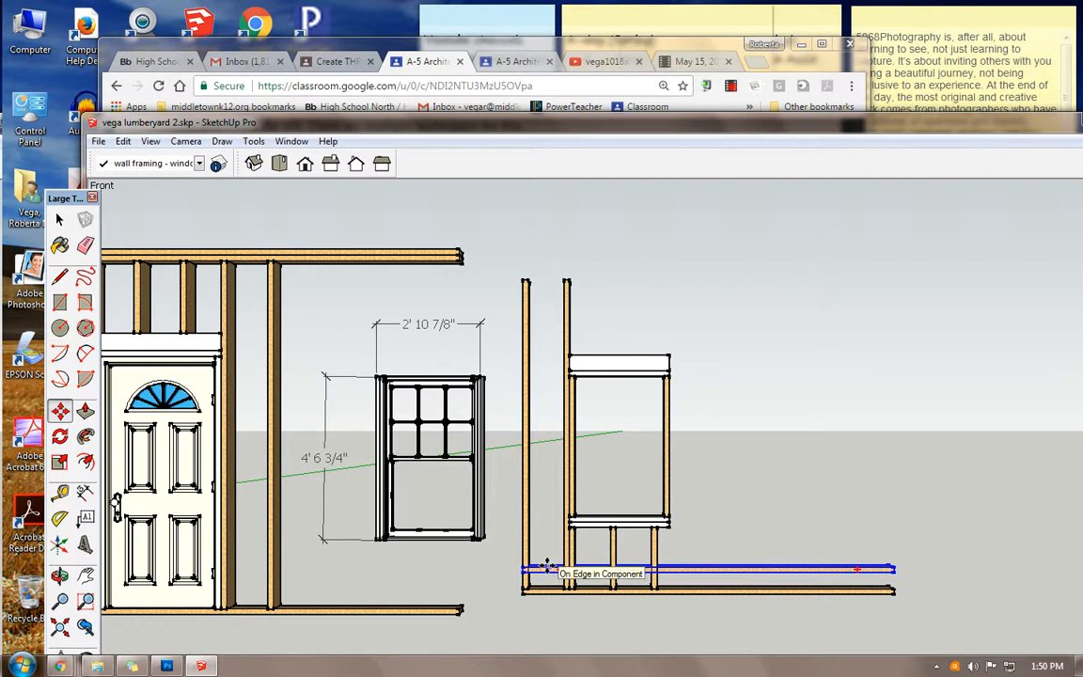
{"action": "key", "text": "Return"}
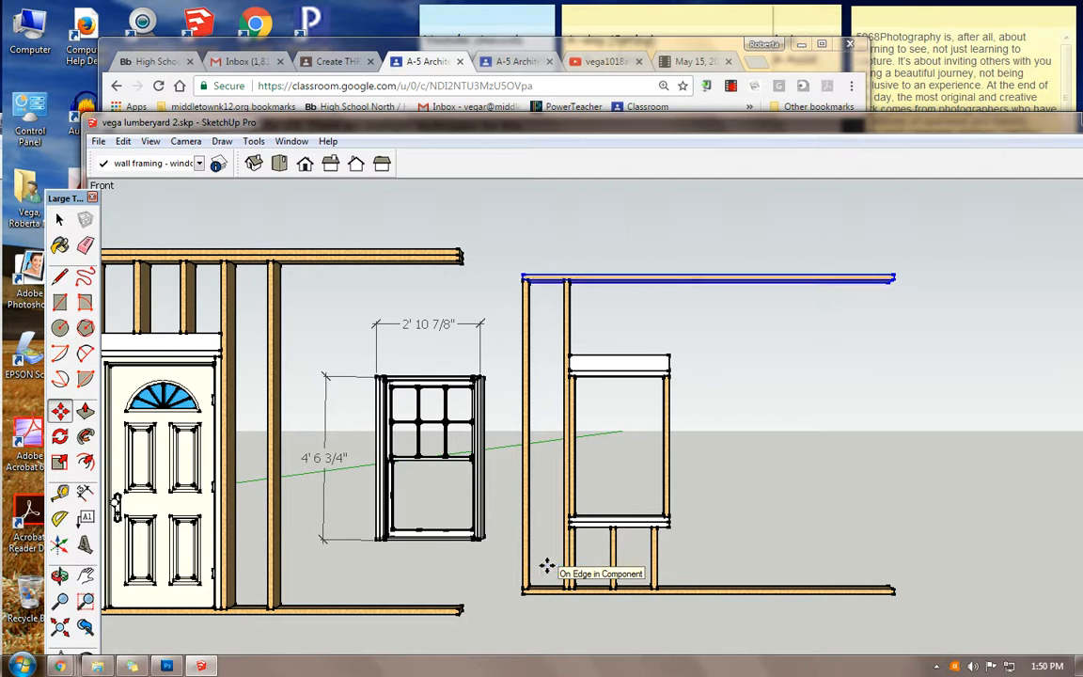
{"action": "left_click", "coordinate": [586, 273]}
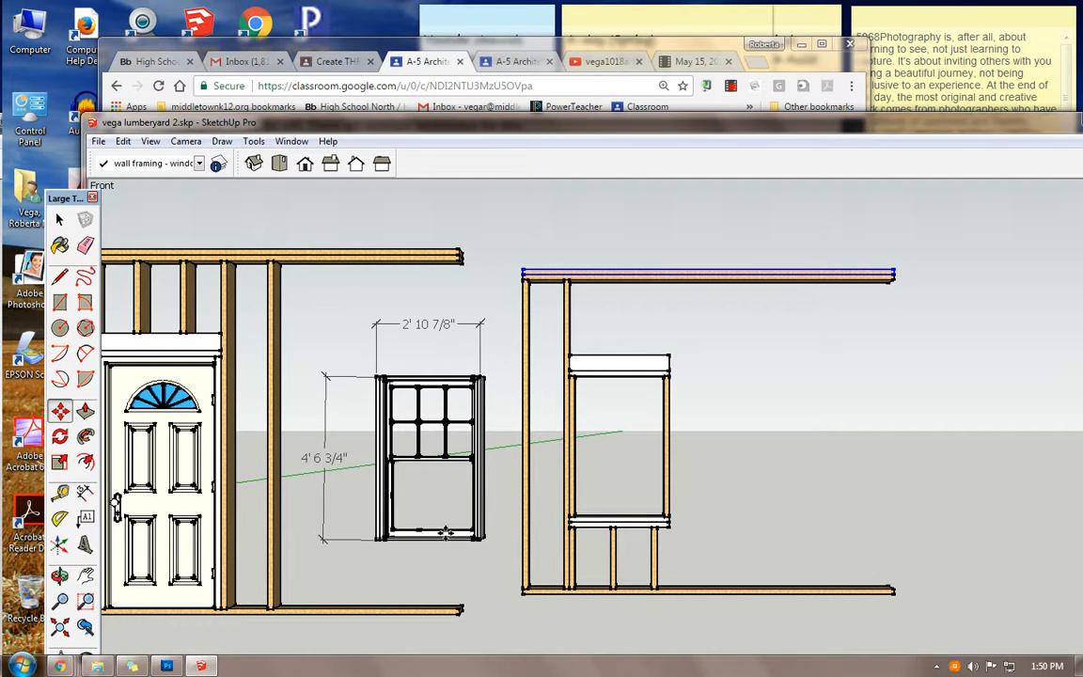
- Copy the full-height stud beside the window opening over to the opening's right side
{"action": "left_click", "coordinate": [60, 218]}
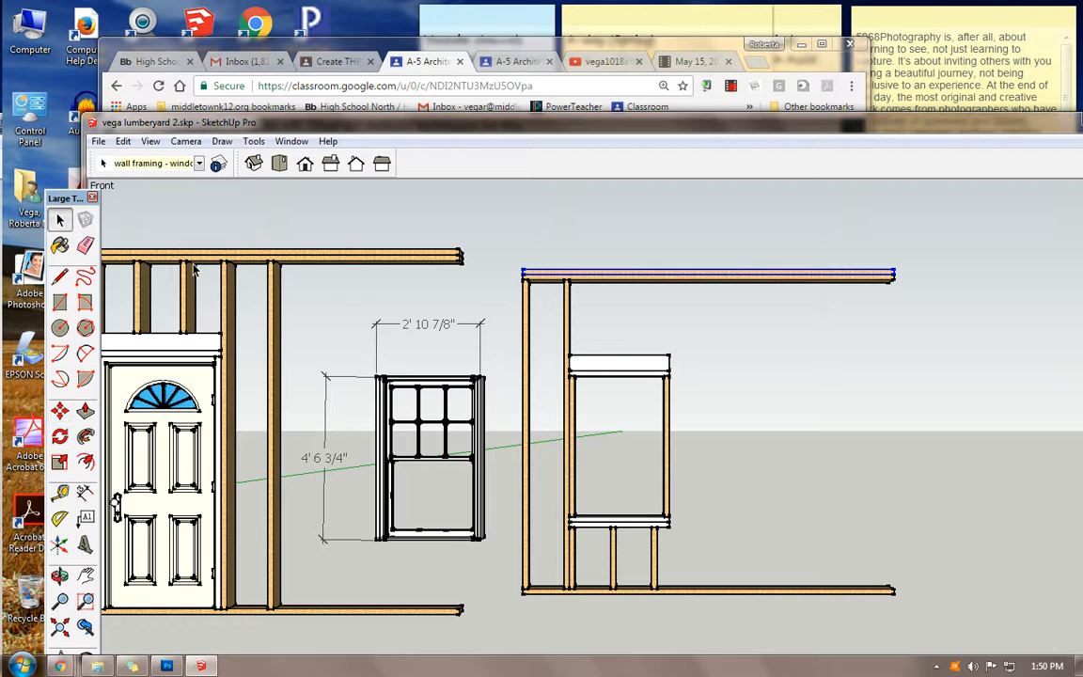
{"action": "left_click", "coordinate": [567, 340]}
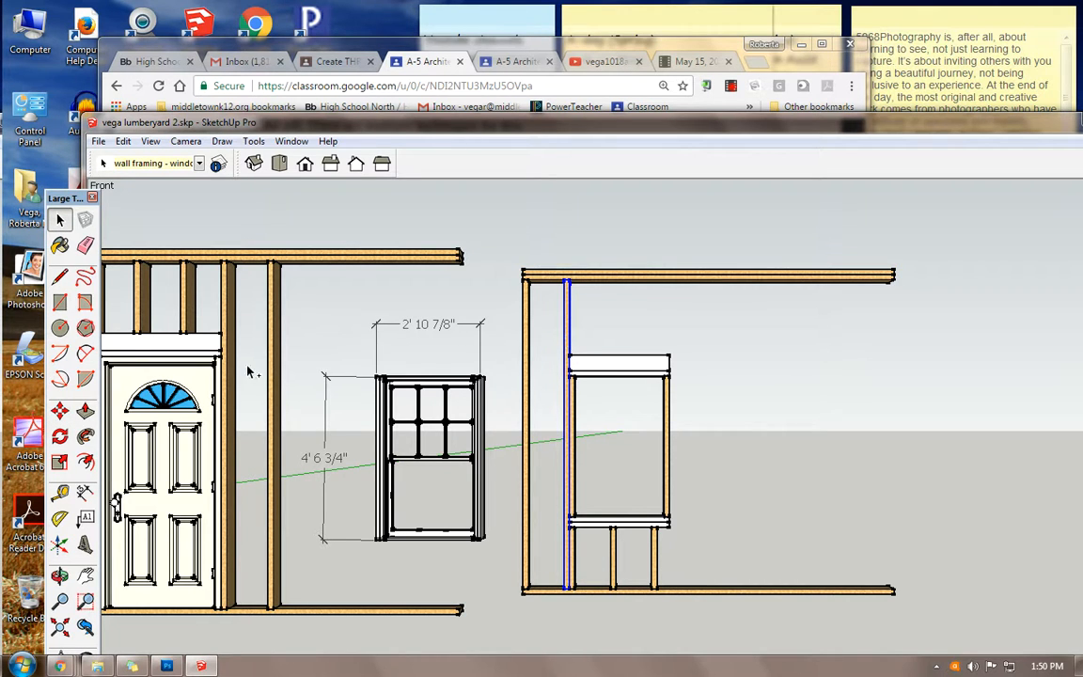
{"action": "left_click", "coordinate": [59, 411]}
{"action": "key", "text": "ctrl"}
{"action": "left_click", "coordinate": [563, 339]}
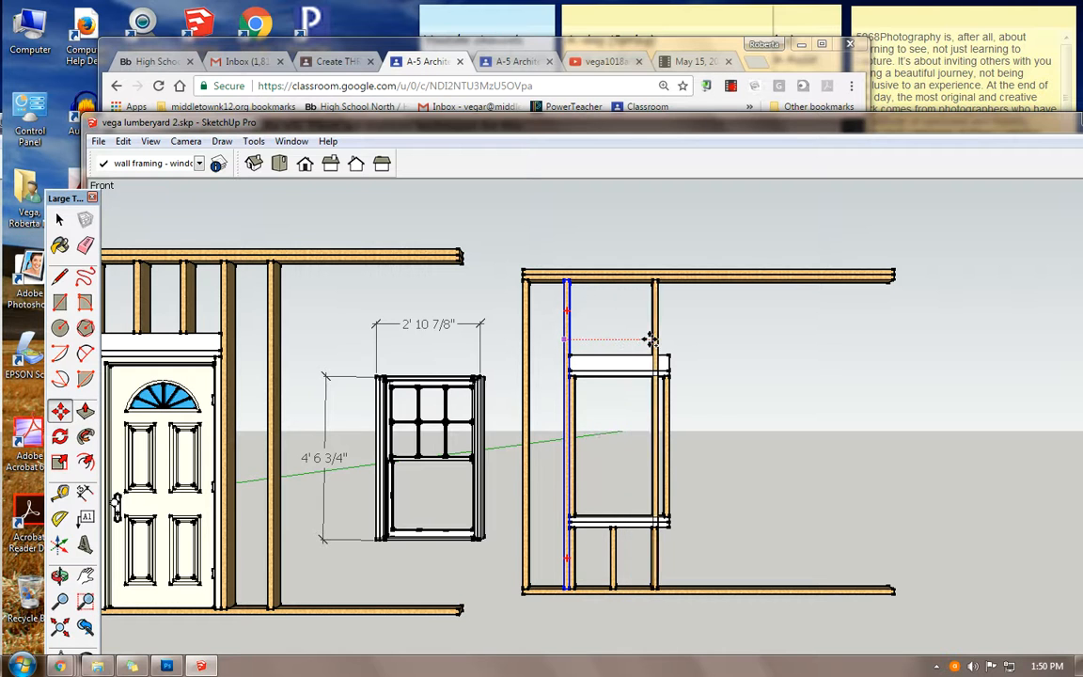
{"action": "left_click", "coordinate": [670, 338]}
{"action": "scroll", "coordinate": [736, 389], "scroll_direction": "up", "scroll_amount": 1}
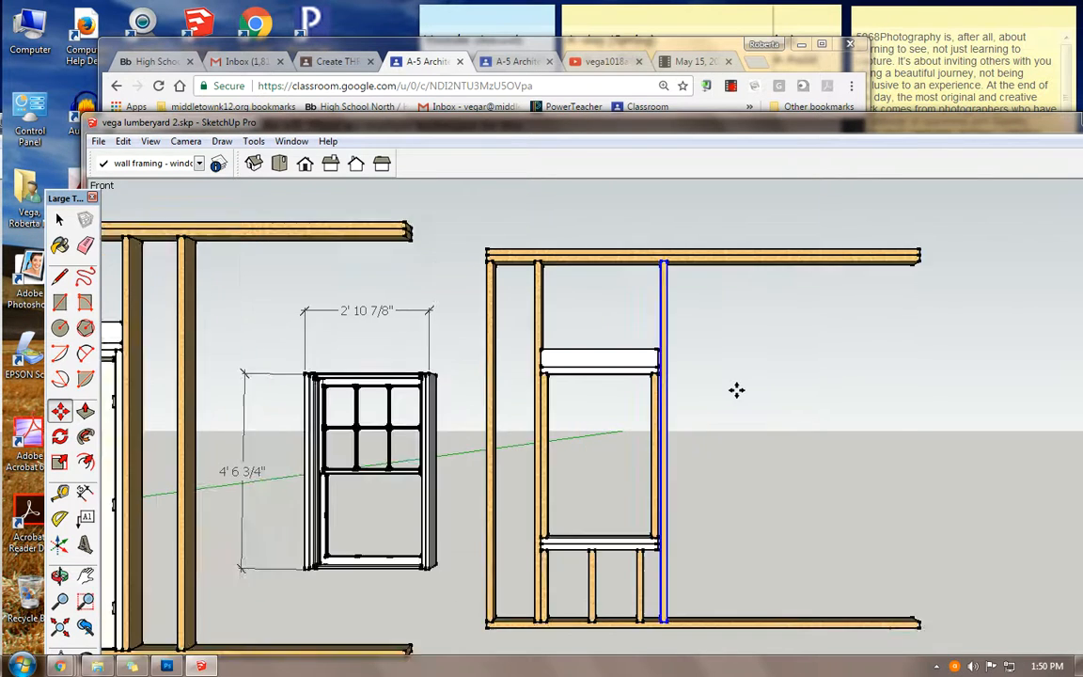
- Move the copied full-height stud left until it sits flush against the header end and the short side stud
{"action": "scroll", "coordinate": [736, 389], "scroll_direction": "up", "scroll_amount": 2}
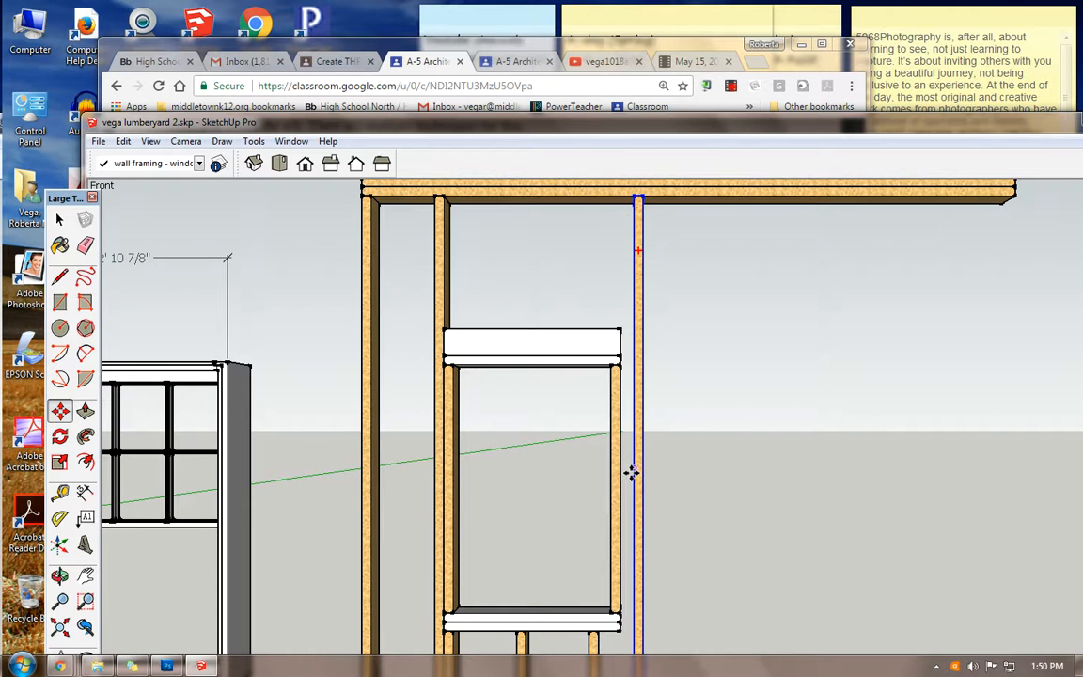
{"action": "scroll", "coordinate": [630, 474], "scroll_direction": "up", "scroll_amount": 2}
{"action": "scroll", "coordinate": [631, 474], "scroll_direction": "up", "scroll_amount": 2}
{"action": "left_click_drag", "start_coordinate": [635, 457], "coordinate": [605, 456]}
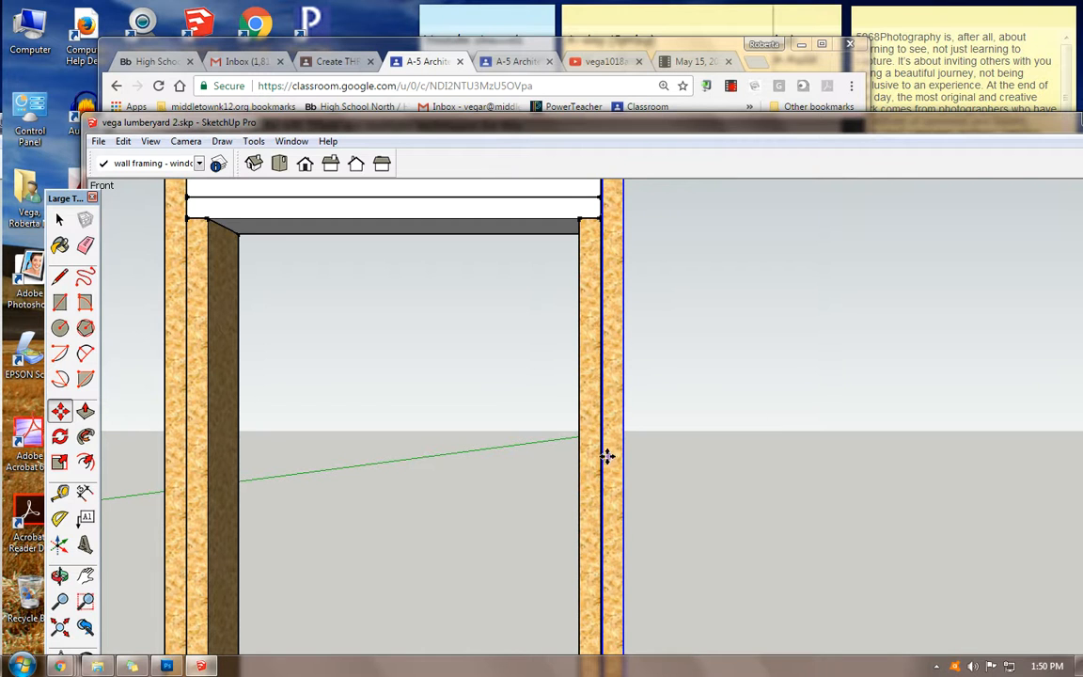
{"action": "scroll", "coordinate": [607, 456], "scroll_direction": "up", "scroll_amount": 5}
{"action": "scroll", "coordinate": [608, 458], "scroll_direction": "up", "scroll_amount": 2}
{"action": "left_click_drag", "start_coordinate": [591, 457], "coordinate": [582, 458]}
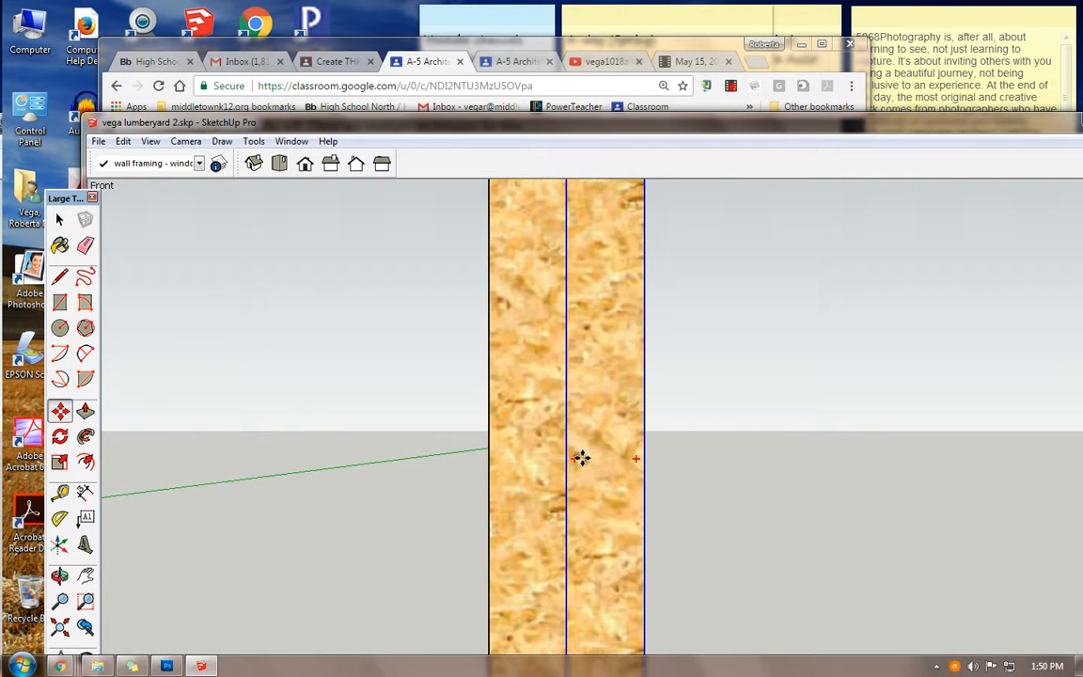
{"action": "scroll", "coordinate": [582, 458], "scroll_direction": "down", "scroll_amount": 6}
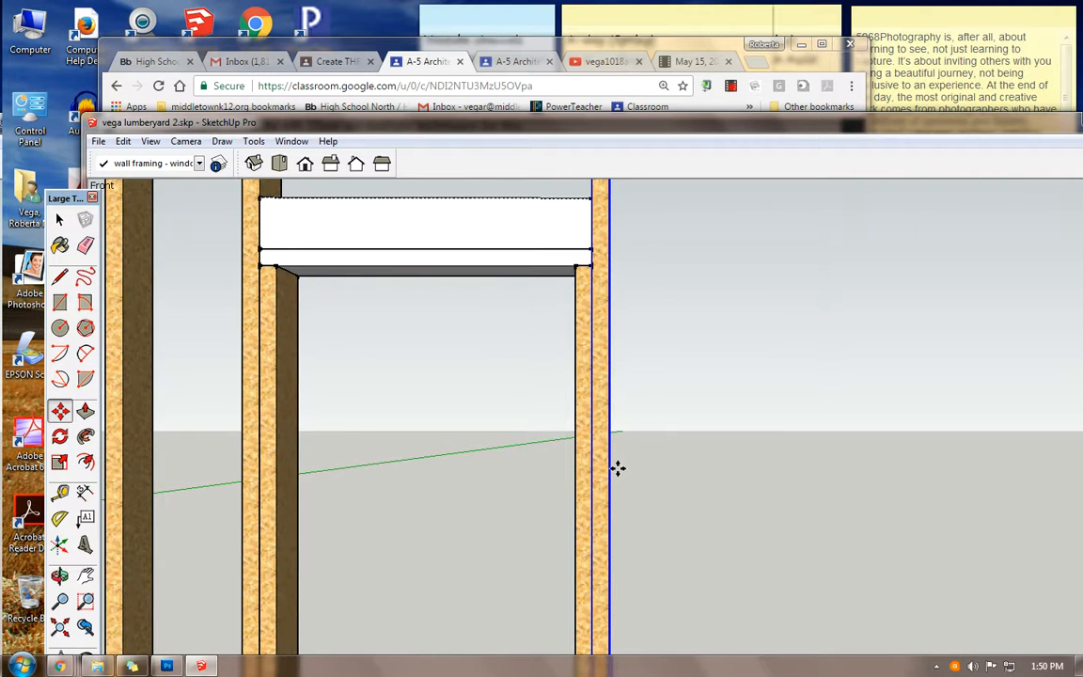
{"action": "scroll", "coordinate": [550, 508], "scroll_direction": "down", "scroll_amount": 1}
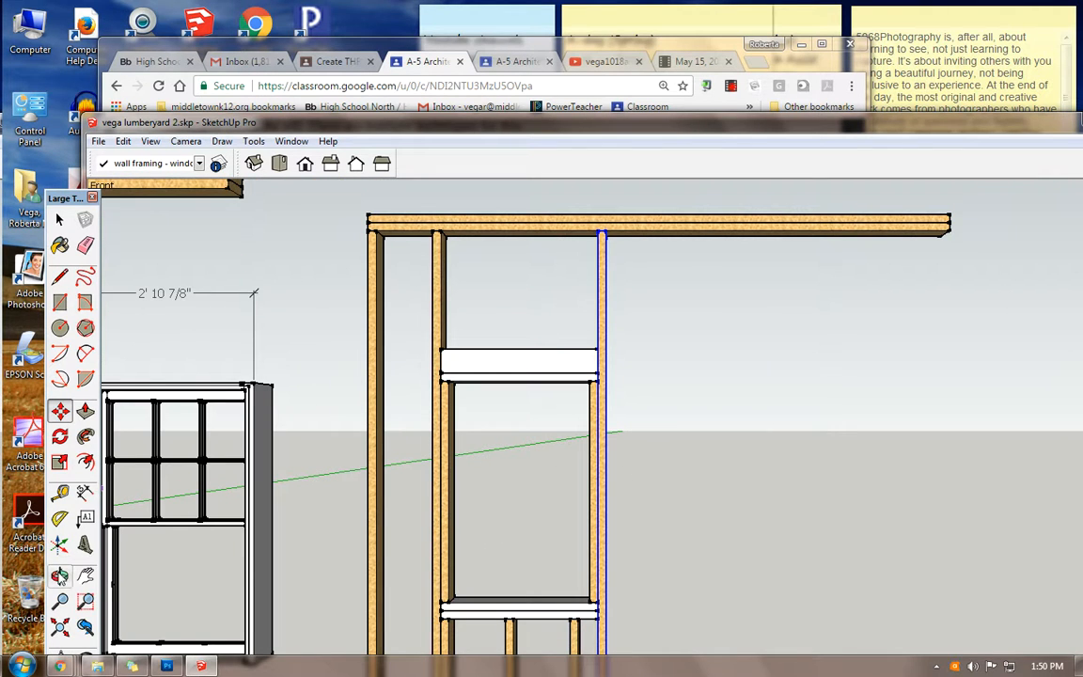
- Copy the leftmost short stud under the sill up to the space above the header
{"action": "left_click", "coordinate": [85, 575]}
{"action": "left_click_drag", "start_coordinate": [517, 474], "coordinate": [579, 369]}
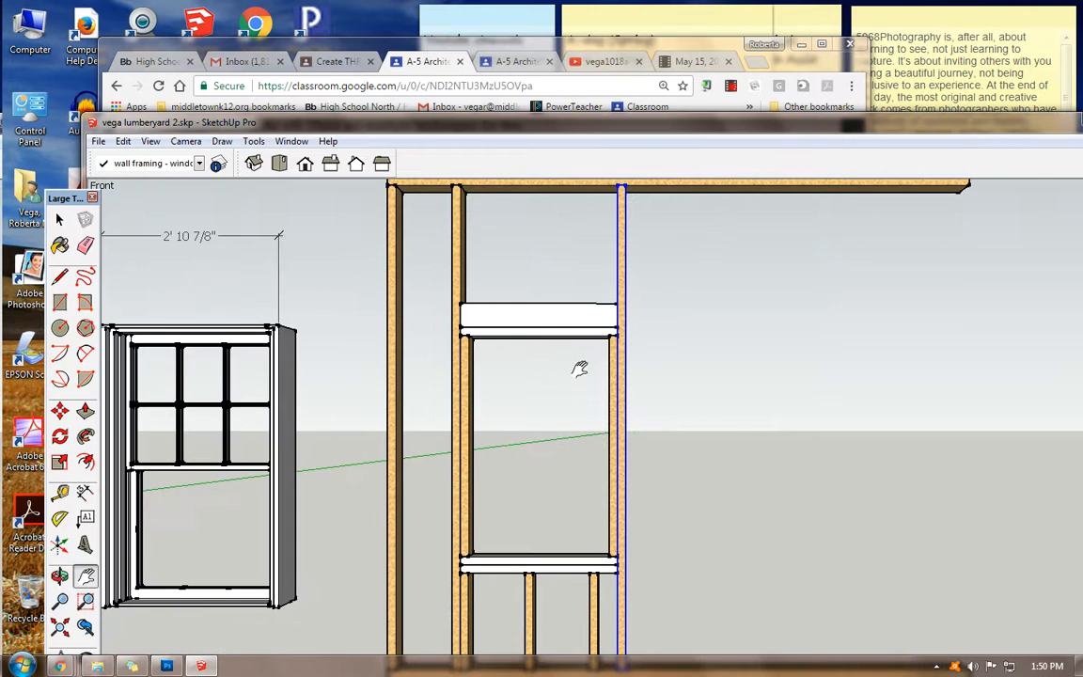
{"action": "left_click", "coordinate": [59, 219]}
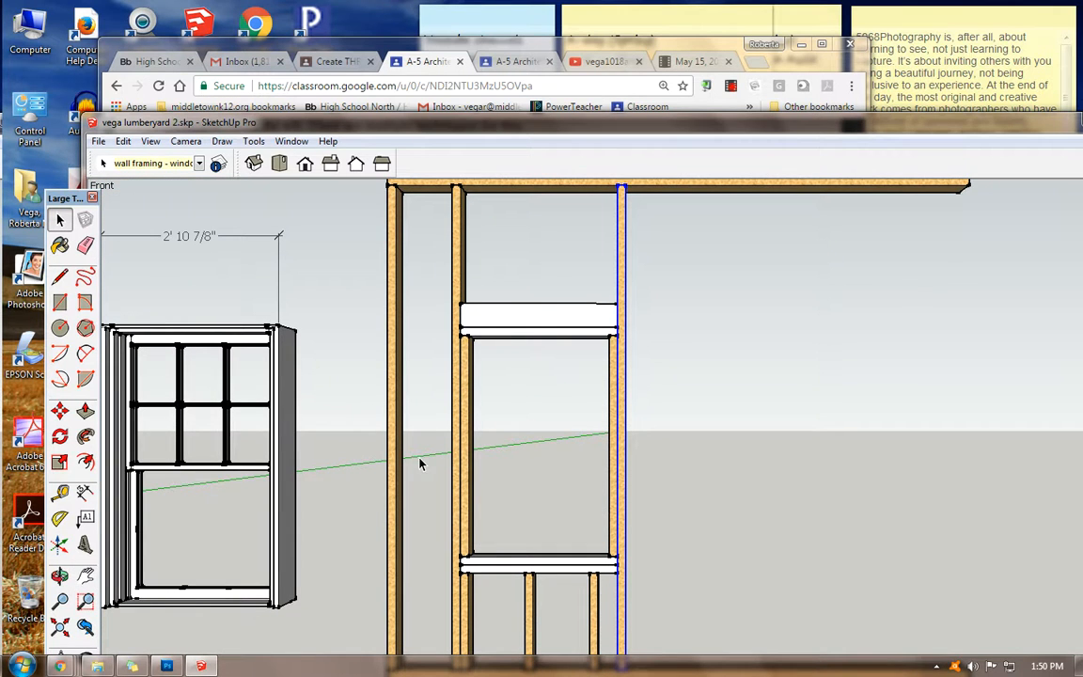
{"action": "left_click", "coordinate": [465, 599]}
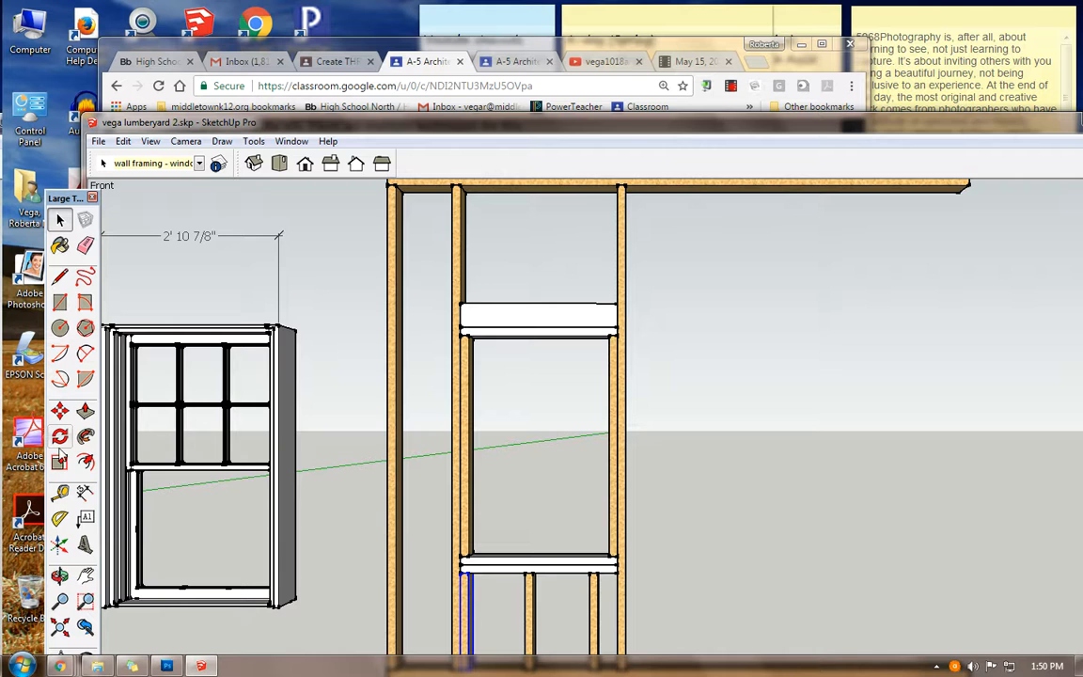
{"action": "left_click", "coordinate": [59, 411]}
{"action": "left_click", "coordinate": [470, 553]}
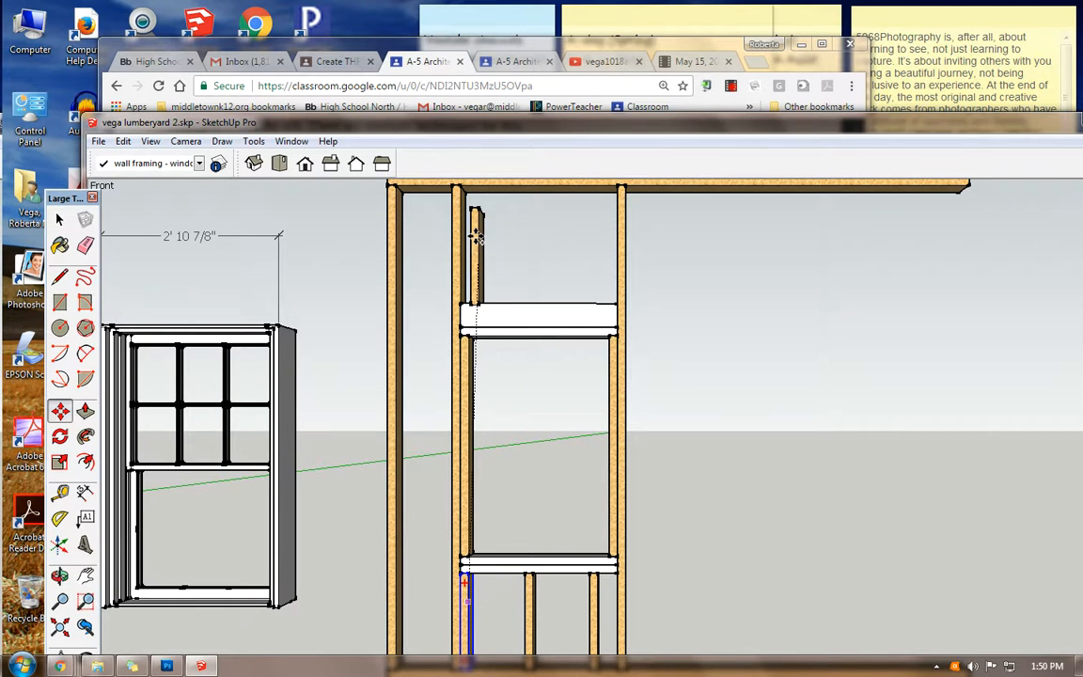
- Align the copied short stud with the header's upper left corner, tight against the full-height stud
{"action": "scroll", "coordinate": [475, 235], "scroll_direction": "up", "scroll_amount": 4}
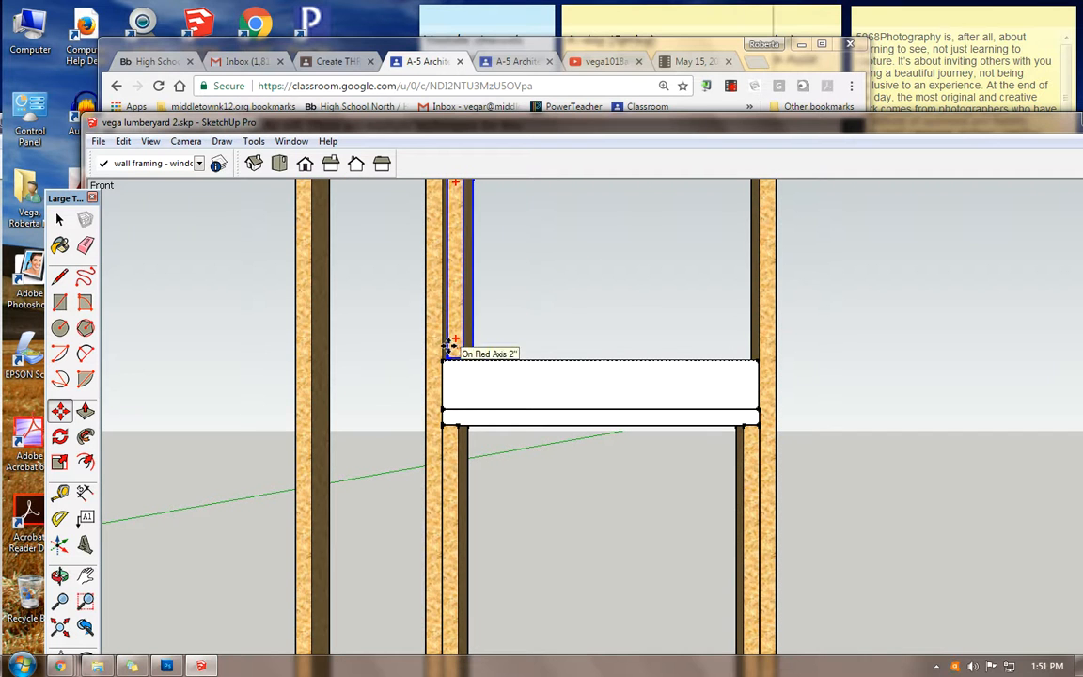
{"action": "scroll", "coordinate": [452, 345], "scroll_direction": "up", "scroll_amount": 4}
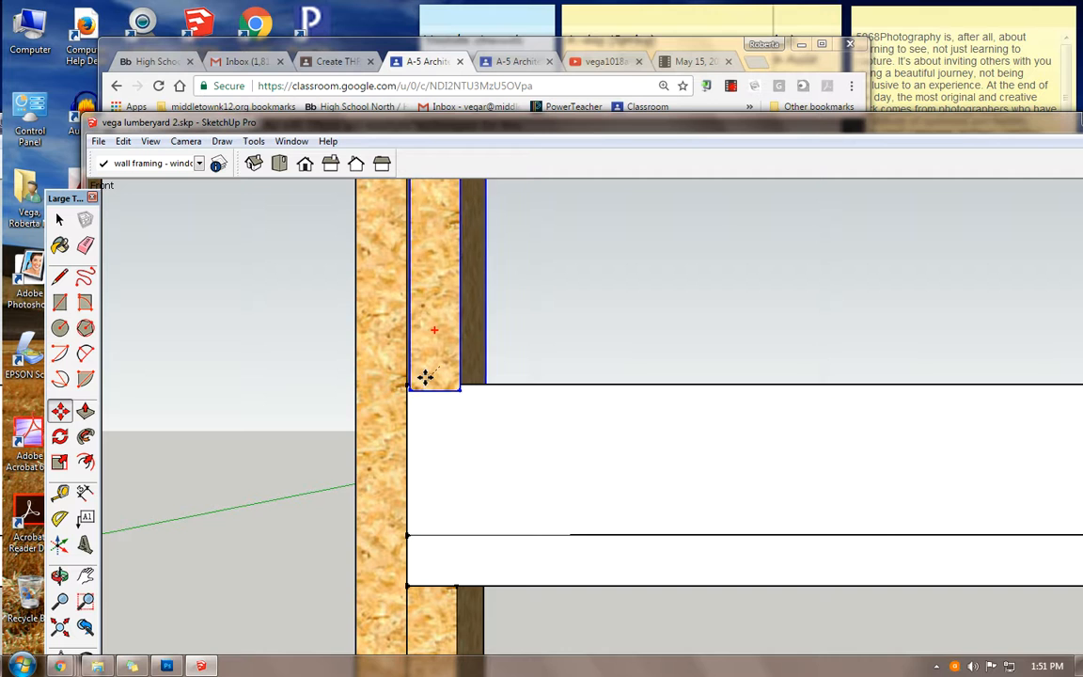
{"action": "scroll", "coordinate": [423, 374], "scroll_direction": "up", "scroll_amount": 1}
{"action": "scroll", "coordinate": [423, 375], "scroll_direction": "up", "scroll_amount": 3}
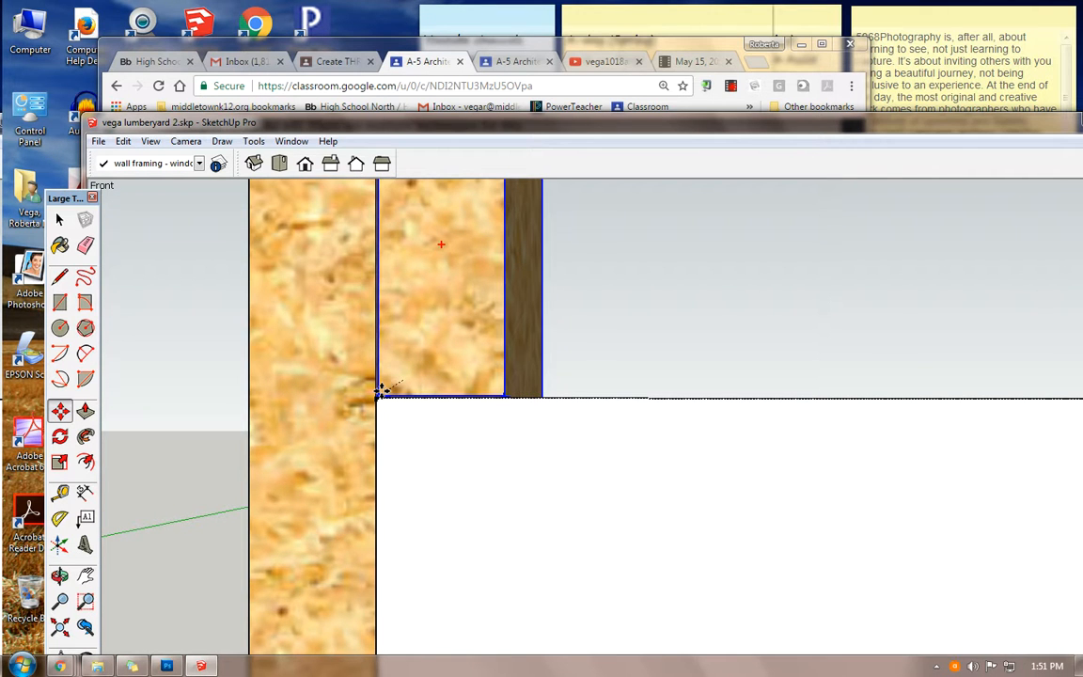
{"action": "scroll", "coordinate": [406, 391], "scroll_direction": "down", "scroll_amount": 5}
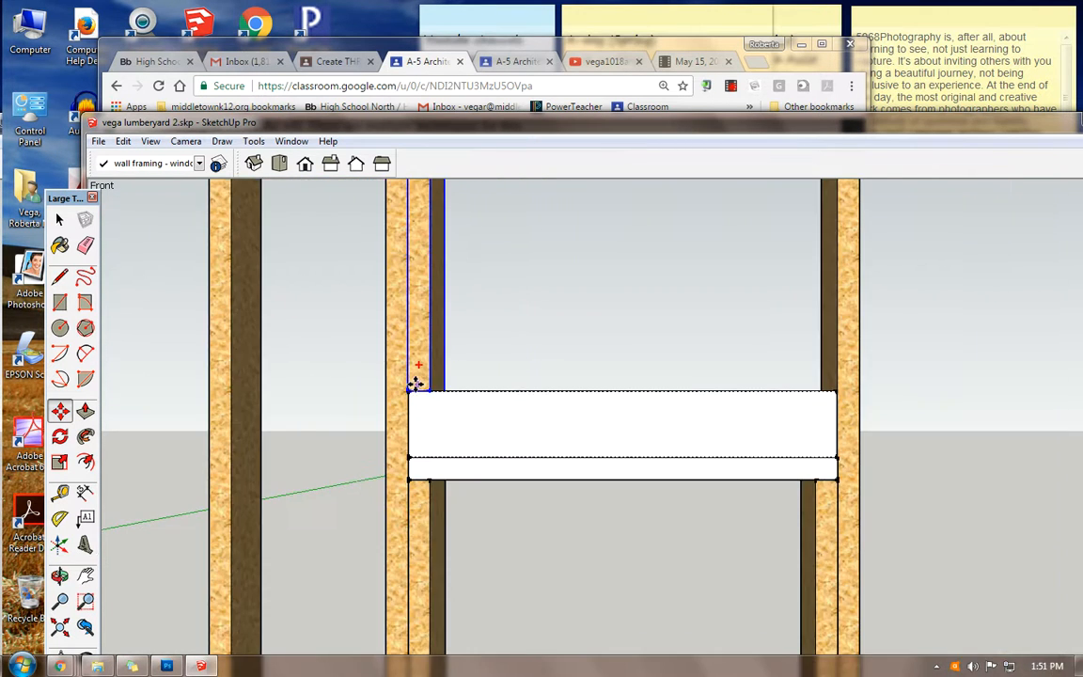
{"action": "scroll", "coordinate": [415, 381], "scroll_direction": "down", "scroll_amount": 2}
- Make the short stud above the header a unique component and undo the accidental move of it
{"action": "left_click", "coordinate": [122, 142]}
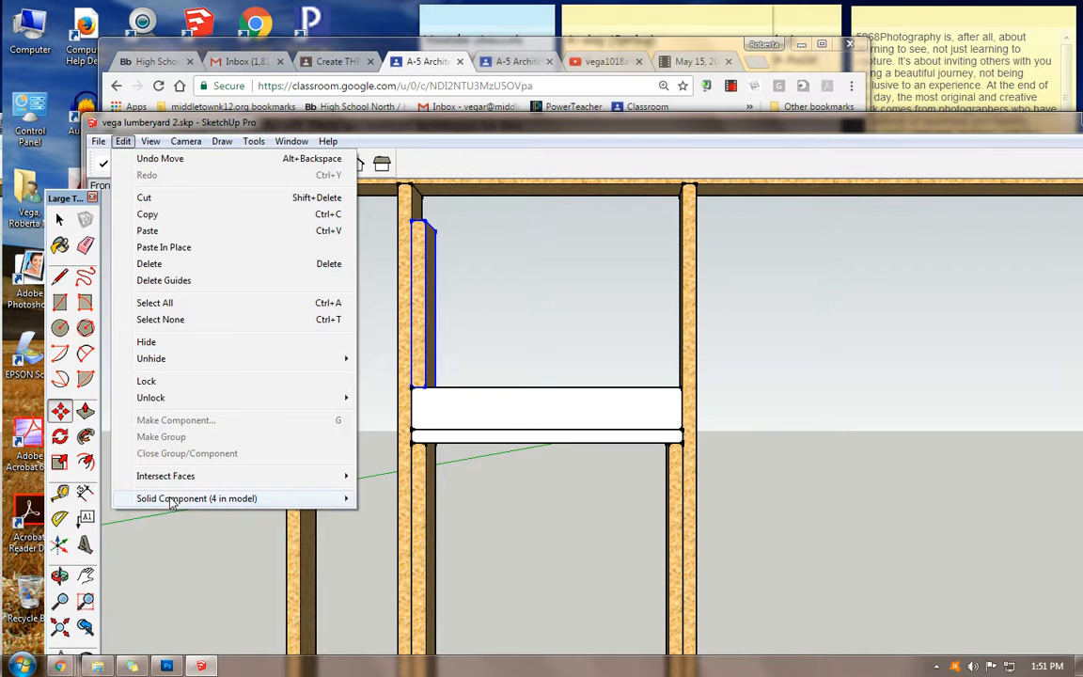
{"action": "mouse_move", "coordinate": [169, 498]}
{"action": "left_click", "coordinate": [418, 242]}
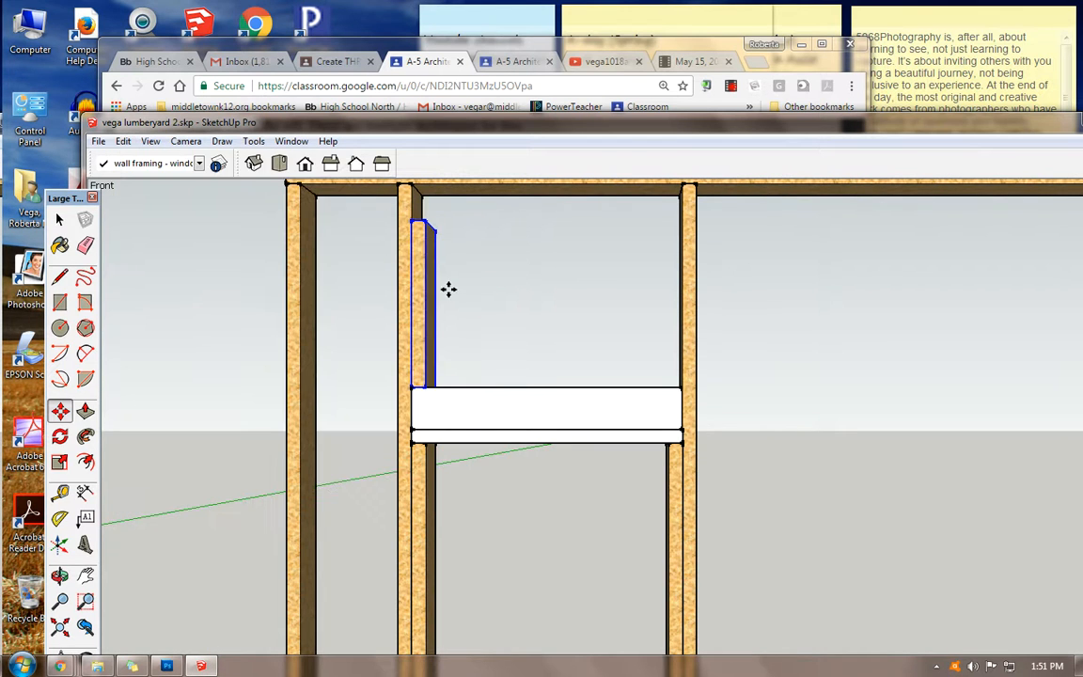
{"action": "left_click", "coordinate": [360, 342]}
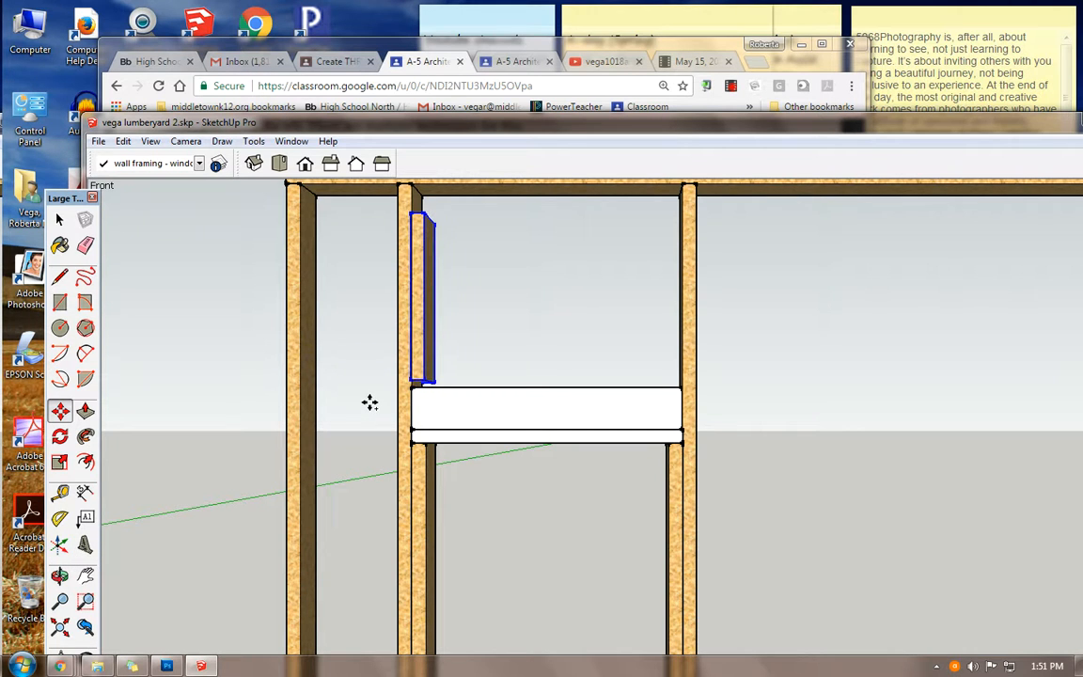
{"action": "key", "text": "ctrl+z"}
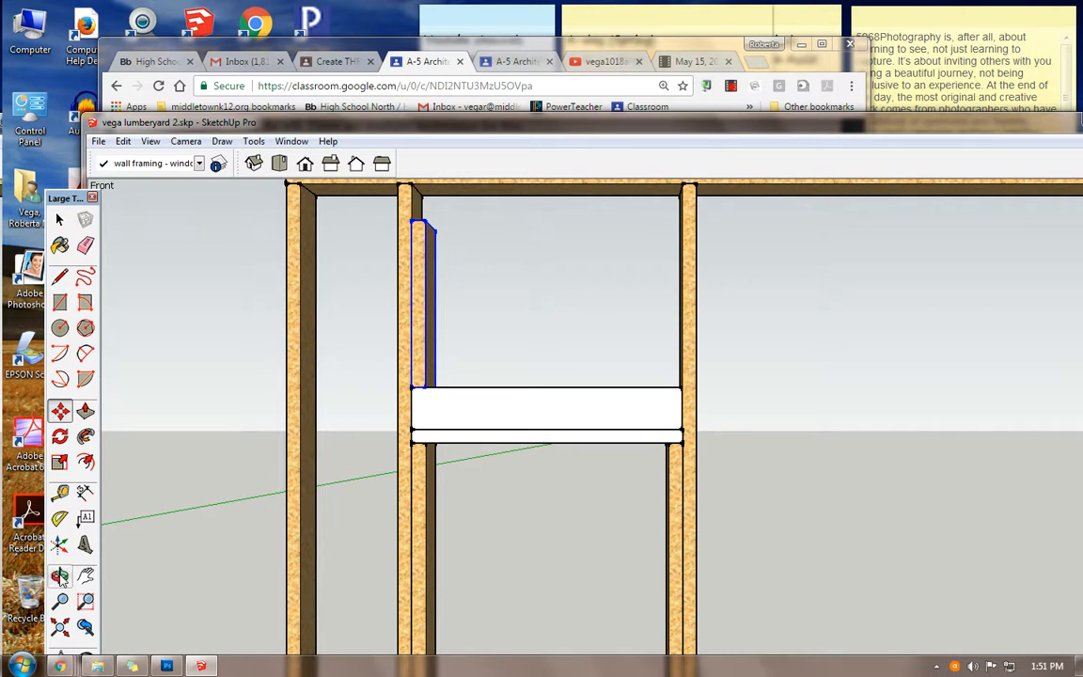
- Open the short stud above the header, push/pull its upper face to the underside of the top plate, and finish editing
{"action": "left_click", "coordinate": [59, 576]}
{"action": "left_click_drag", "start_coordinate": [242, 331], "coordinate": [245, 491]}
{"action": "left_click", "coordinate": [123, 141]}
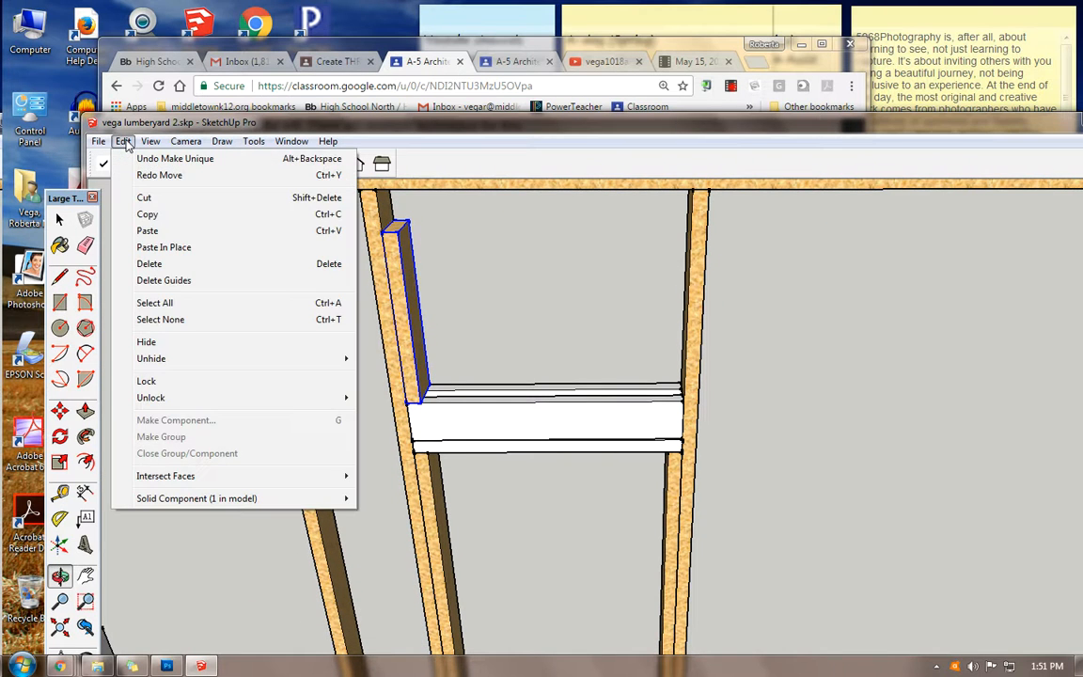
{"action": "left_click", "coordinate": [127, 144]}
{"action": "left_click", "coordinate": [59, 219]}
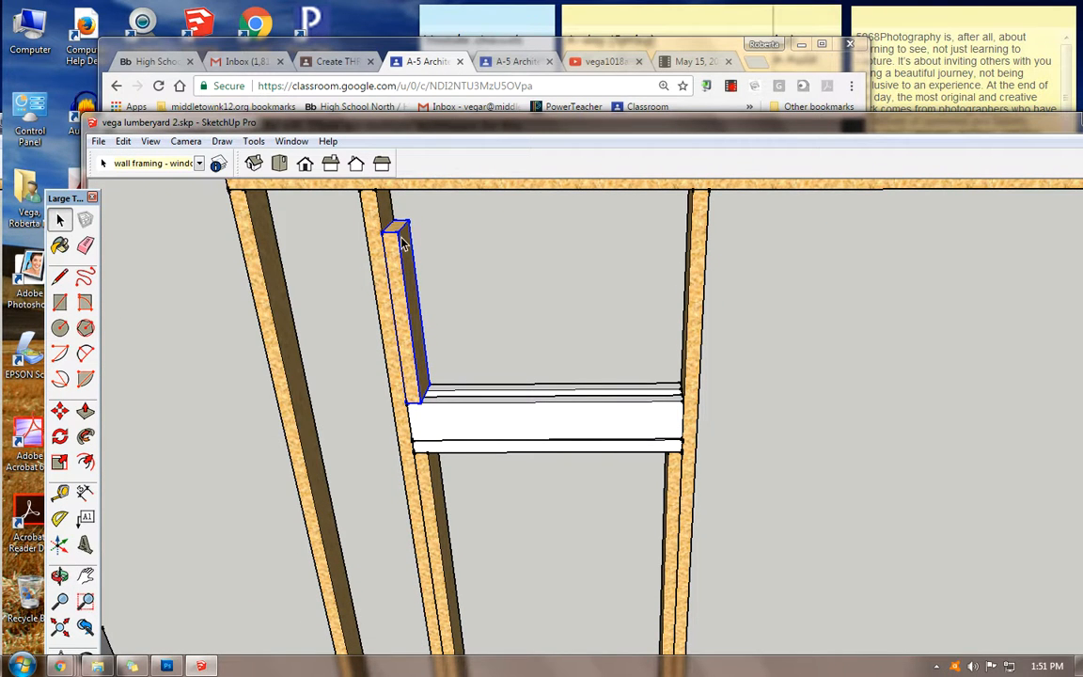
{"action": "double_click", "coordinate": [397, 232]}
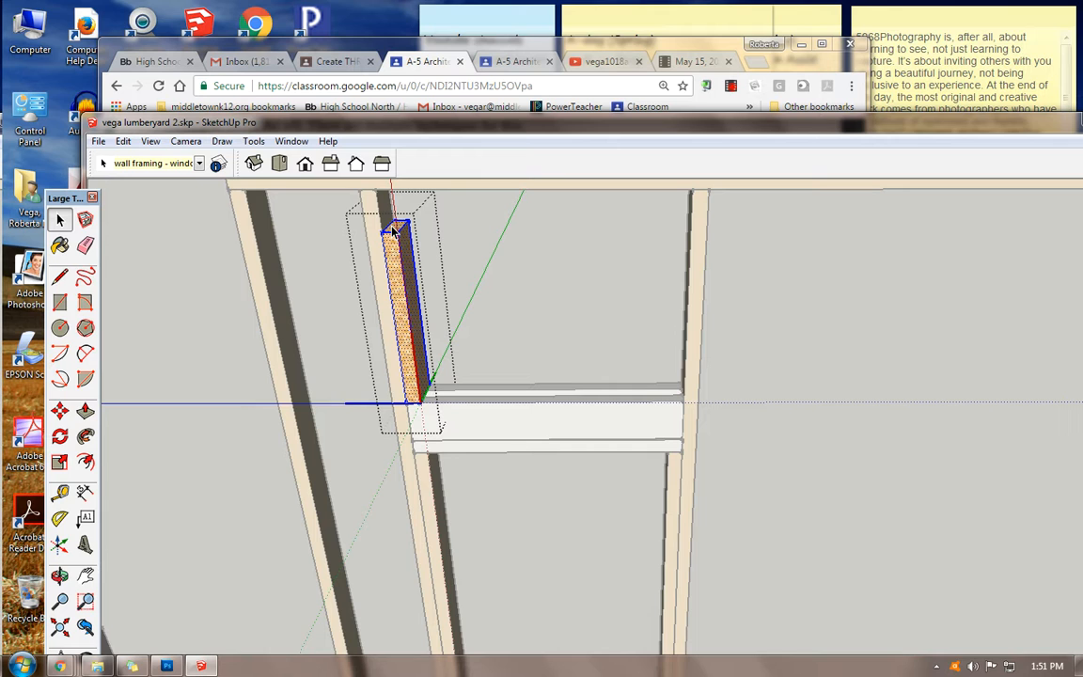
{"action": "left_click", "coordinate": [327, 259]}
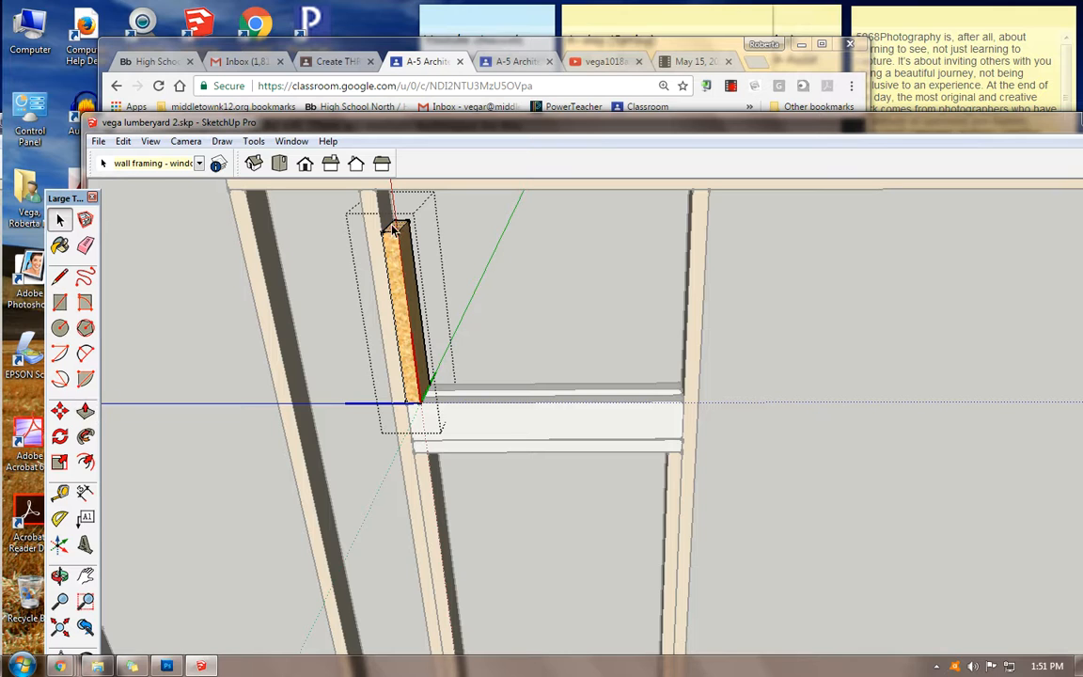
{"action": "left_click", "coordinate": [85, 411]}
{"action": "left_click_drag", "start_coordinate": [390, 232], "coordinate": [391, 188]}
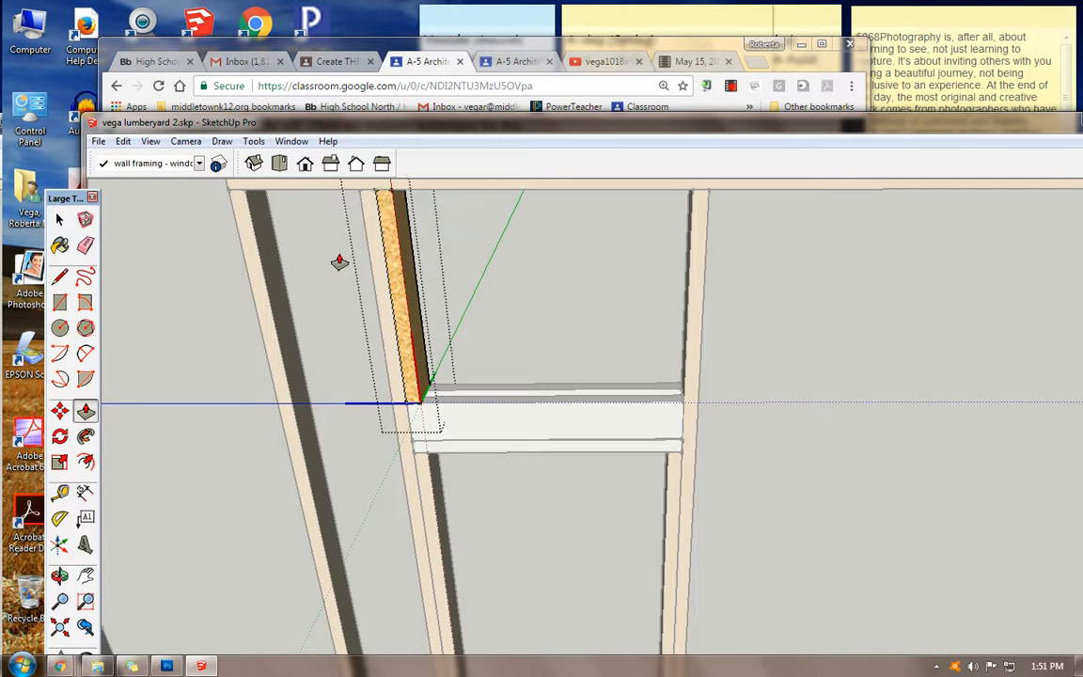
{"action": "left_click", "coordinate": [60, 220]}
{"action": "left_click", "coordinate": [133, 250]}
{"action": "scroll", "coordinate": [256, 371], "scroll_direction": "down", "scroll_amount": 1}
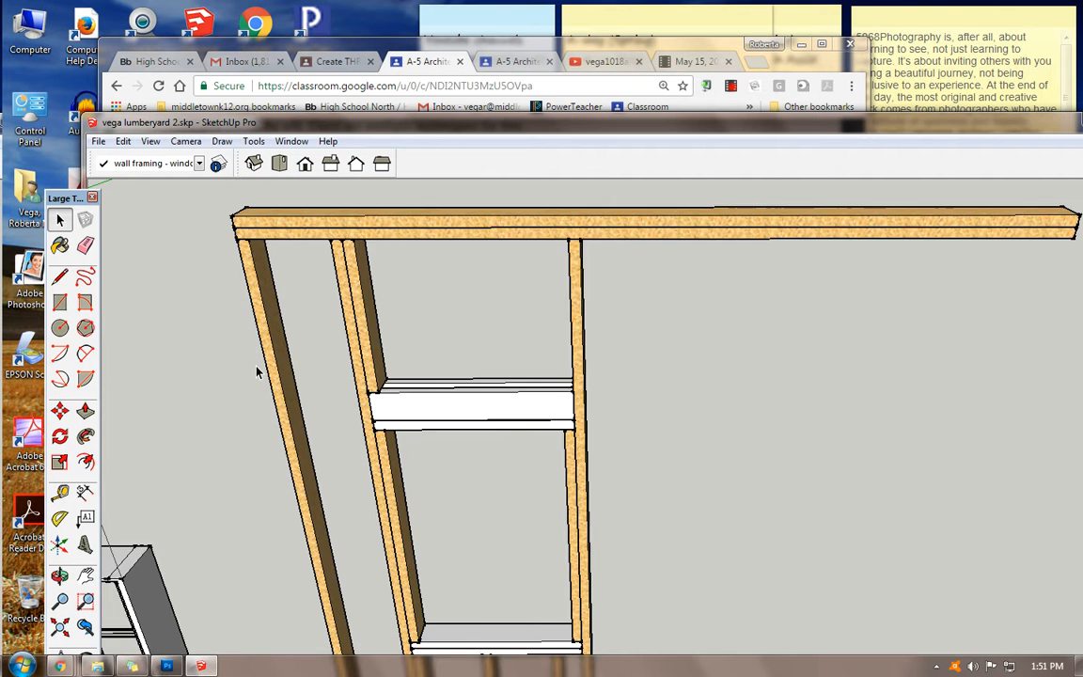
- Copy the leftmost short stud above the header twice along the wall, placing one near the middle and one near the far end of the header
{"action": "scroll", "coordinate": [256, 371], "scroll_direction": "down", "scroll_amount": 1}
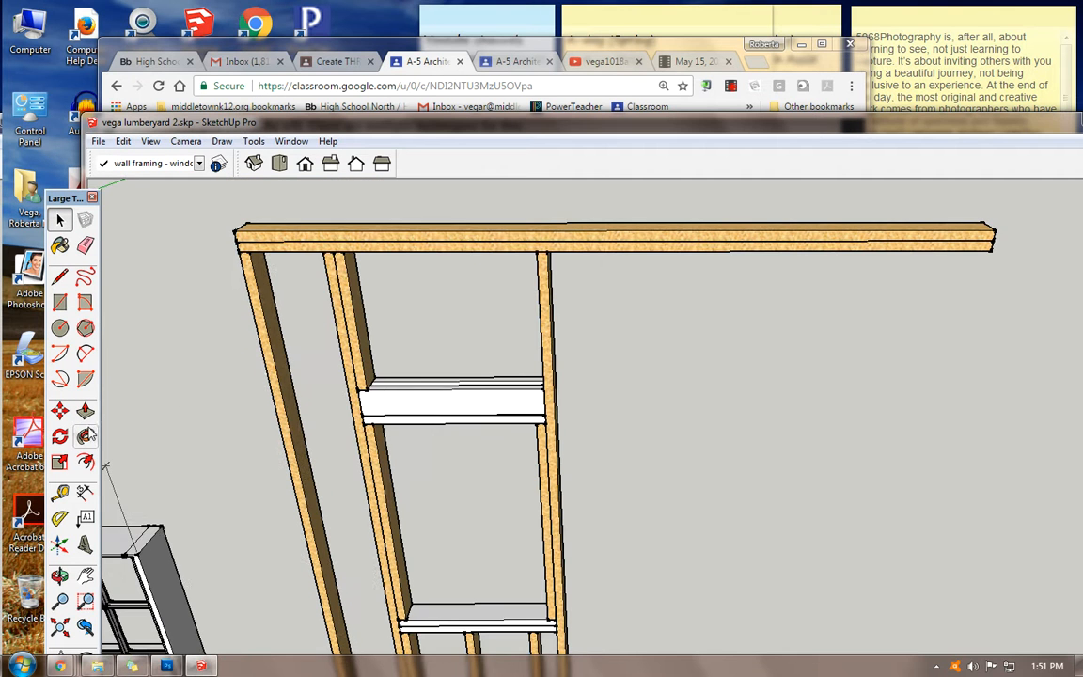
{"action": "left_click", "coordinate": [86, 575]}
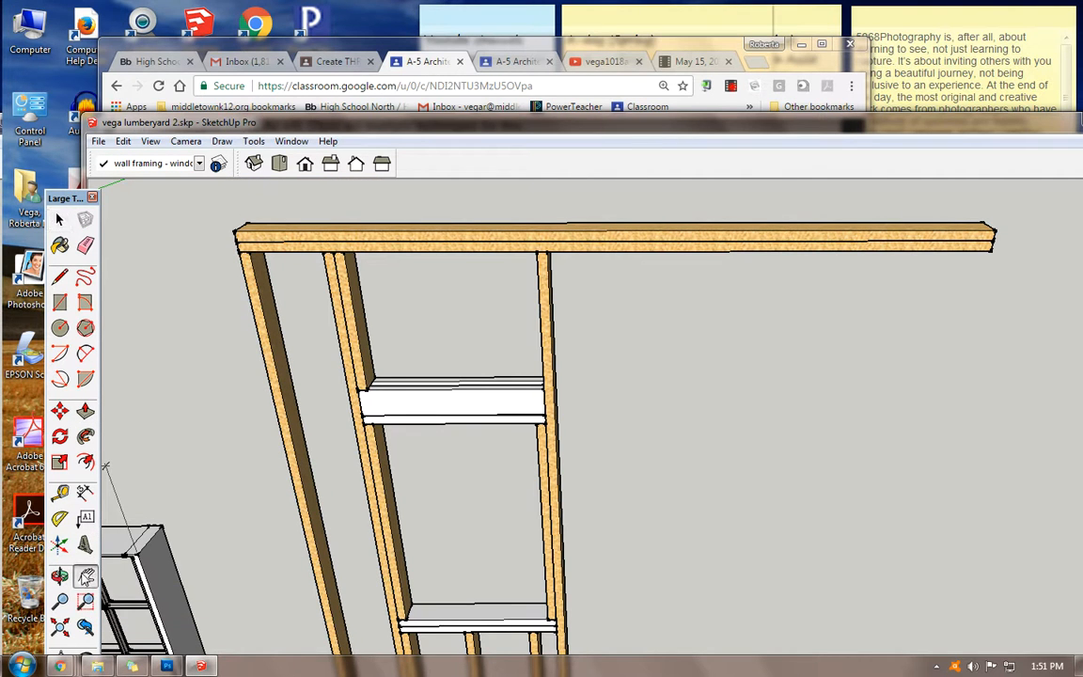
{"action": "mouse_move", "coordinate": [169, 460]}
{"action": "middle_mouse_down"}
{"action": "mouse_move", "coordinate": [215, 392]}
{"action": "mouse_move", "coordinate": [262, 363]}
{"action": "mouse_move", "coordinate": [282, 373]}
{"action": "mouse_move", "coordinate": [268, 339]}
{"action": "middle_mouse_up"}
{"action": "left_click", "coordinate": [59, 219]}
{"action": "left_click", "coordinate": [329, 360]}
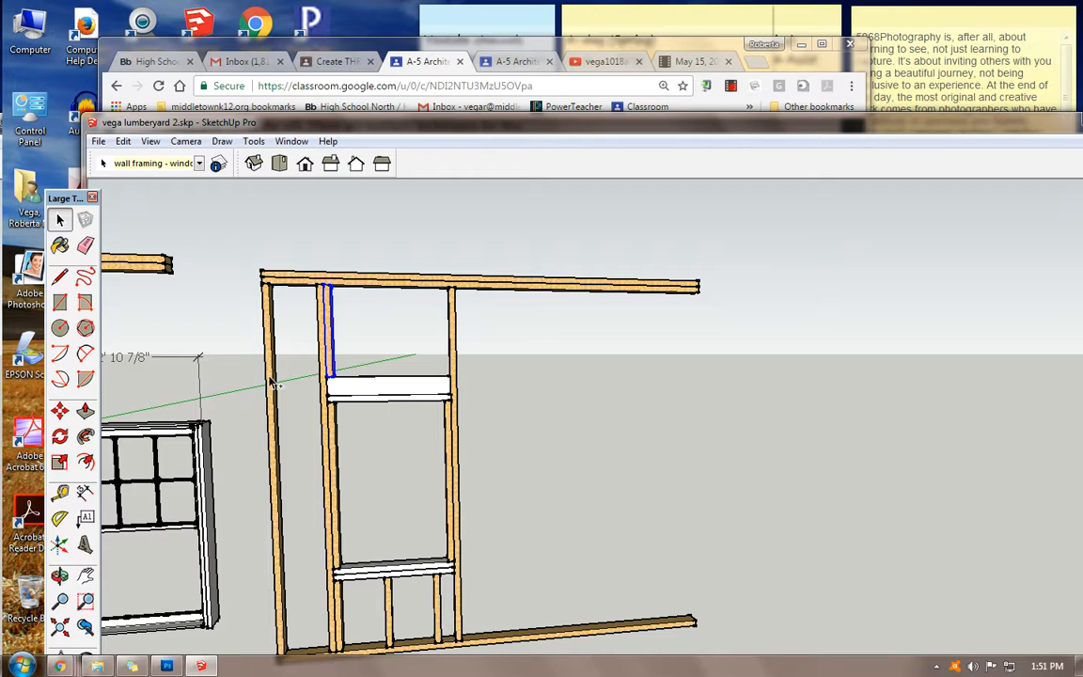
{"action": "left_click", "coordinate": [59, 411]}
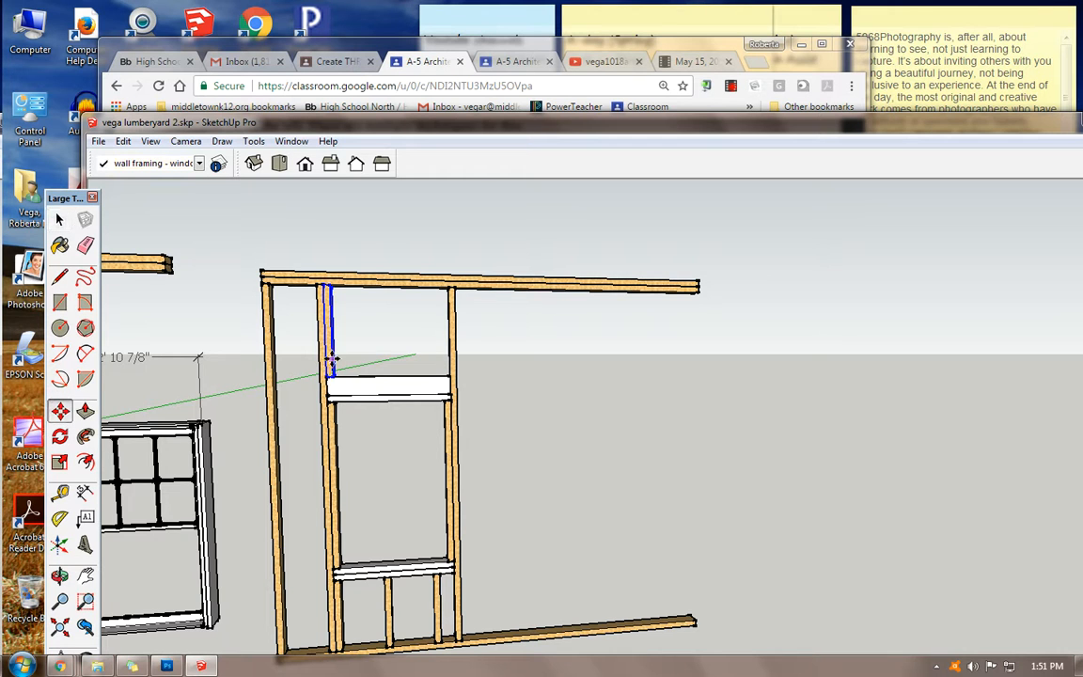
{"action": "left_click", "coordinate": [332, 359]}
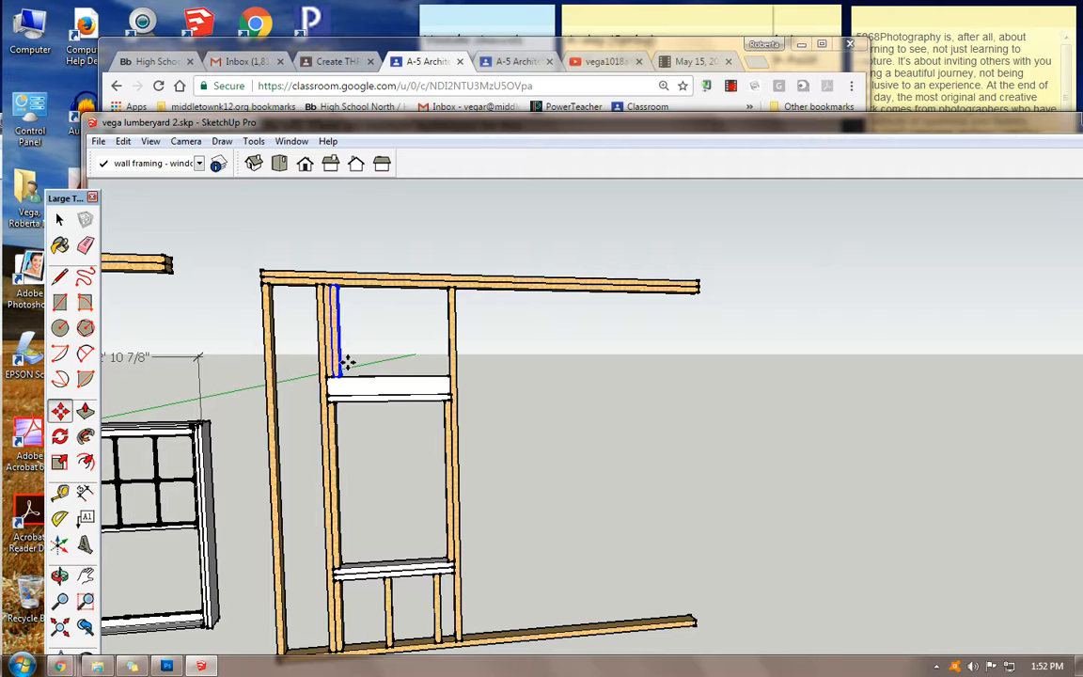
{"action": "key", "text": "ctrl+z"}
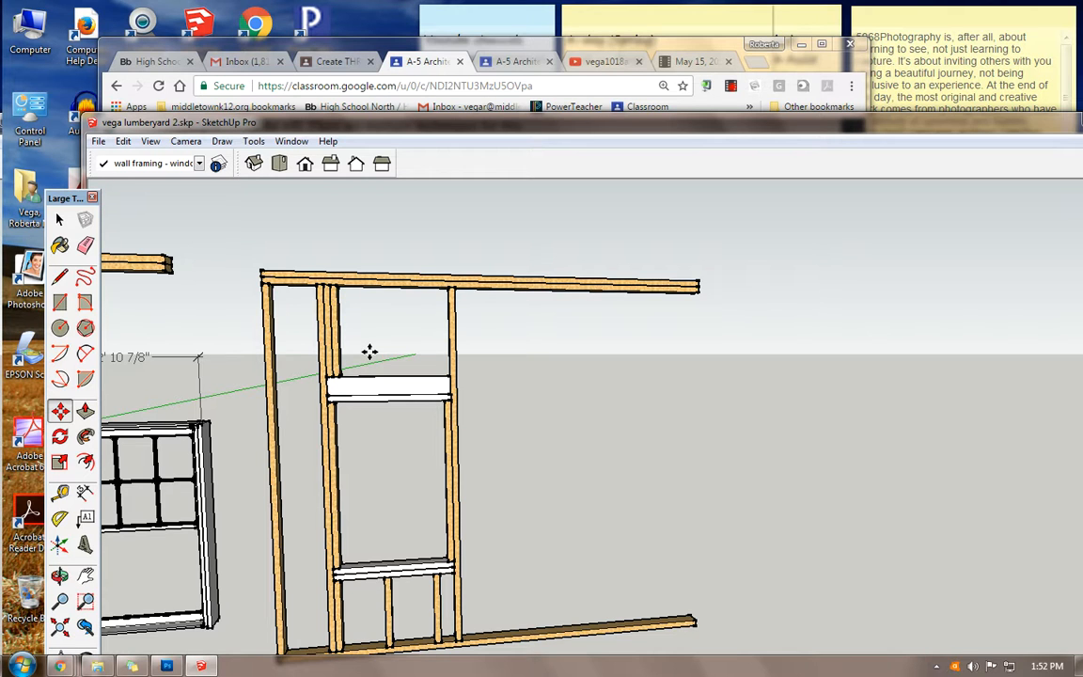
{"action": "key", "text": "ctrl+z"}
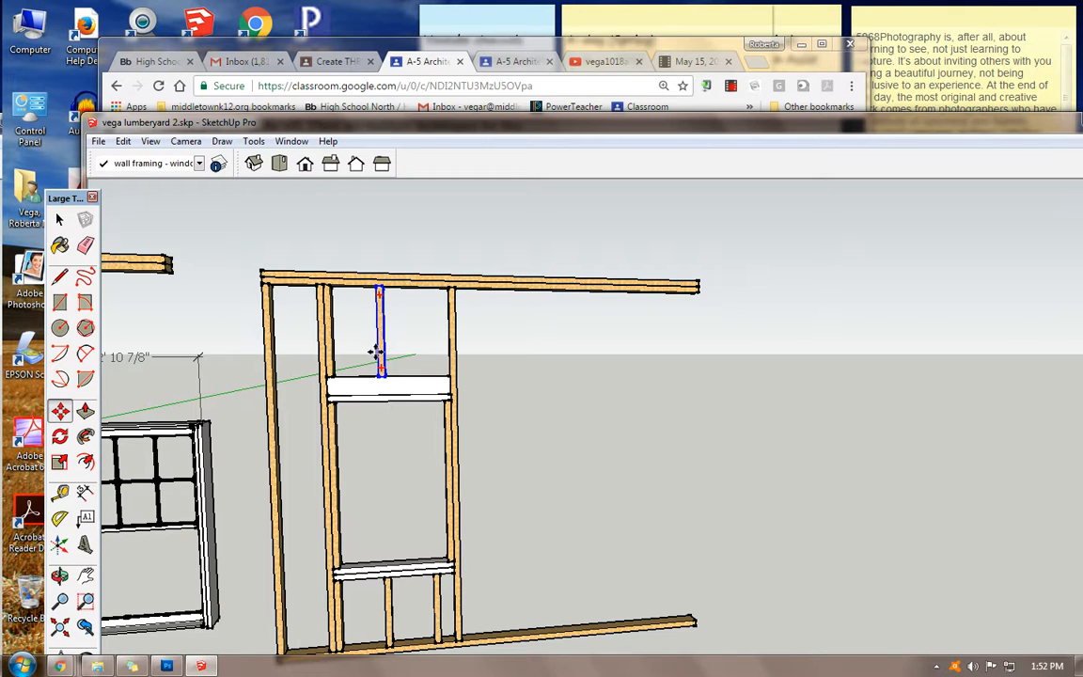
{"action": "left_click", "coordinate": [383, 351]}
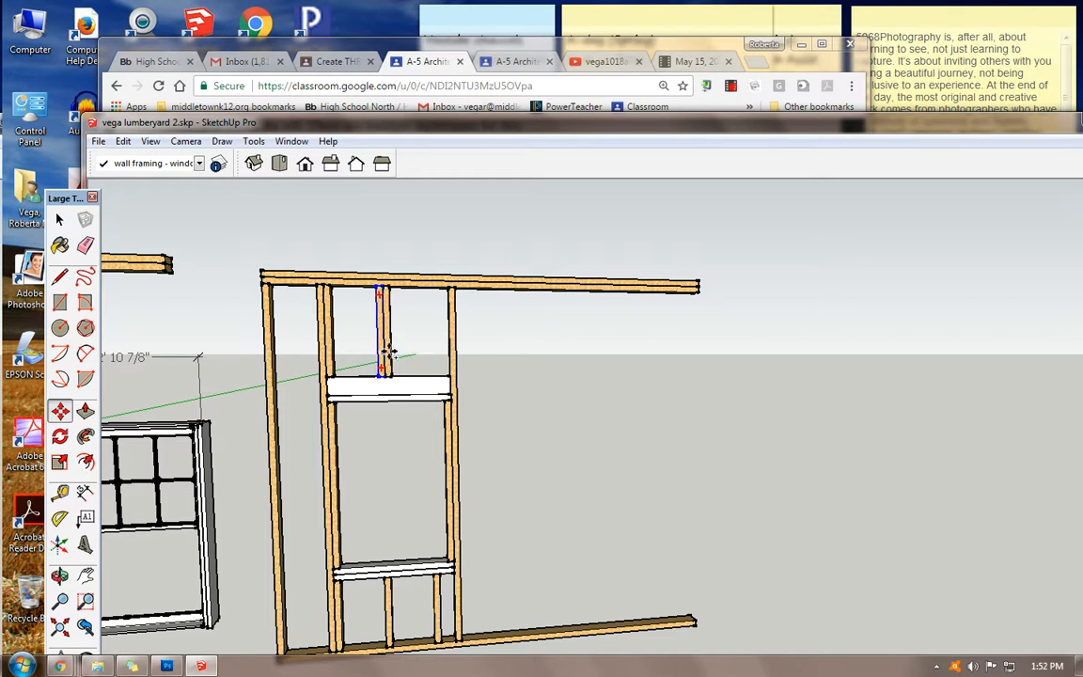
{"action": "key", "text": "Return"}
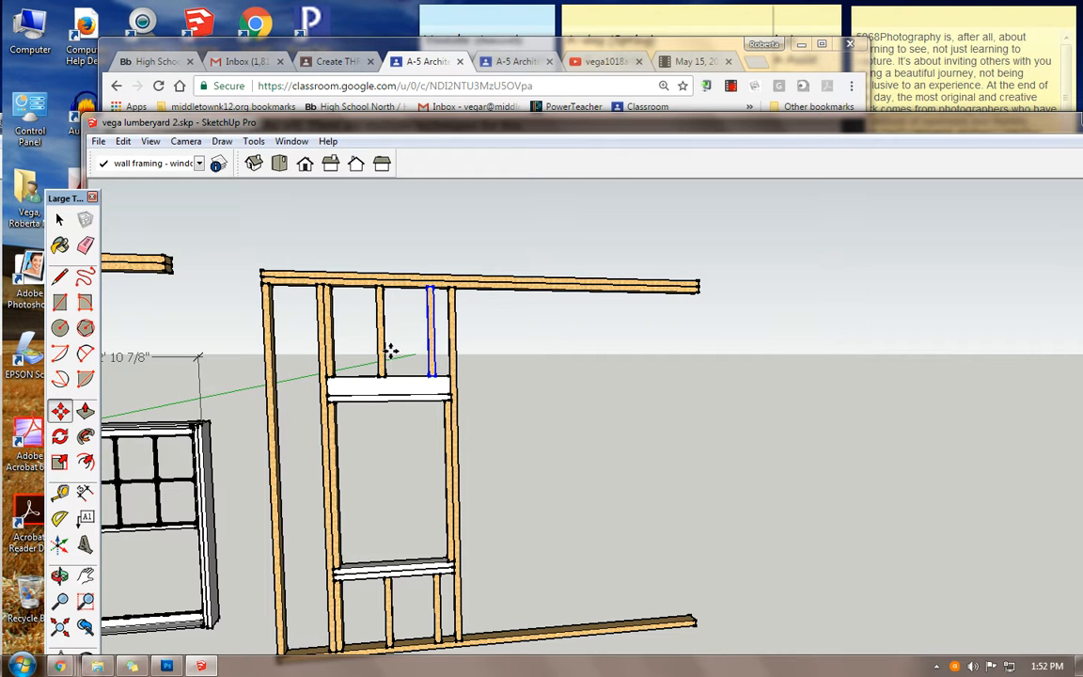
- Copy the full-height stud on the far side of the window opening 16 inches along the wall, kept flush between the plates
{"action": "left_click", "coordinate": [59, 575]}
{"action": "left_click_drag", "start_coordinate": [307, 511], "coordinate": [442, 509]}
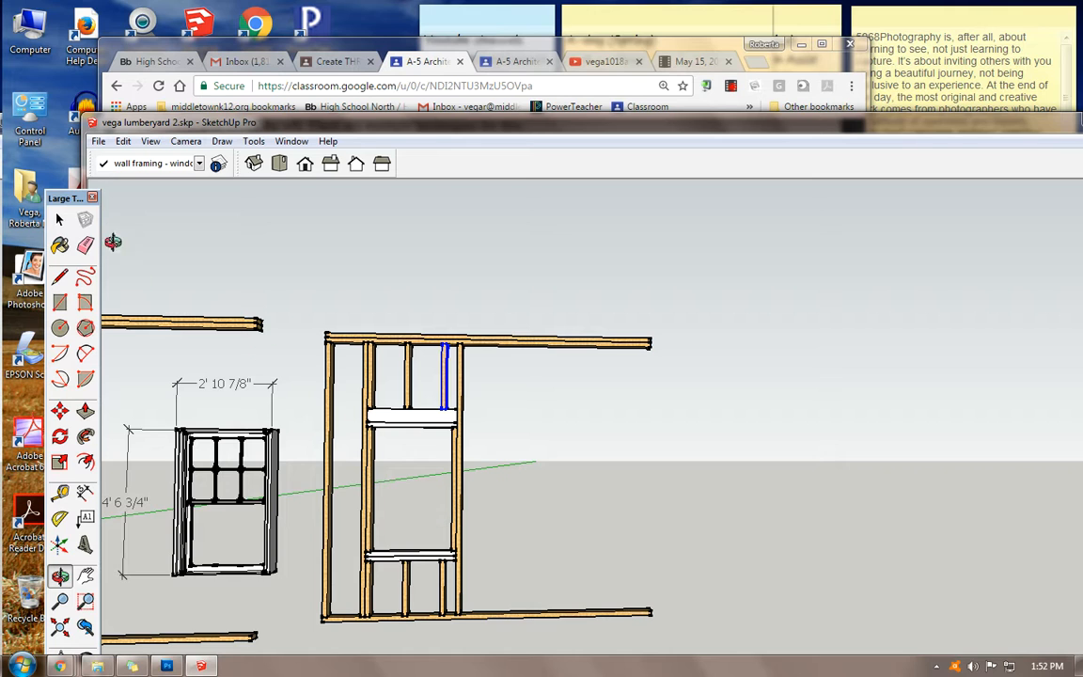
{"action": "left_click", "coordinate": [61, 217]}
{"action": "left_click", "coordinate": [460, 387]}
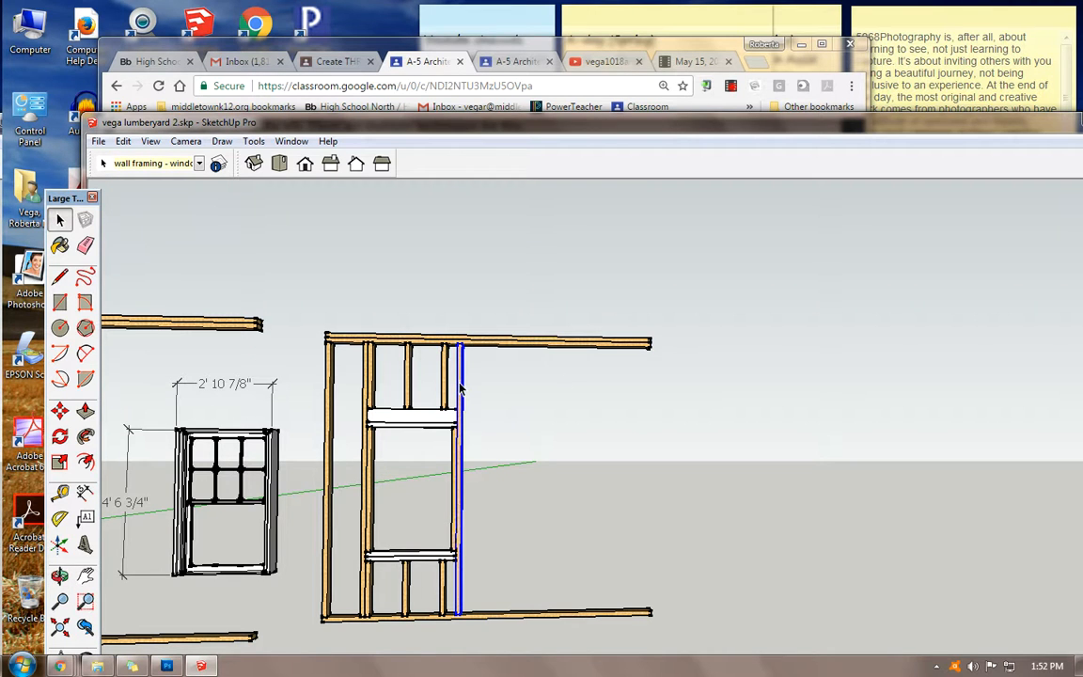
{"action": "left_click", "coordinate": [59, 414]}
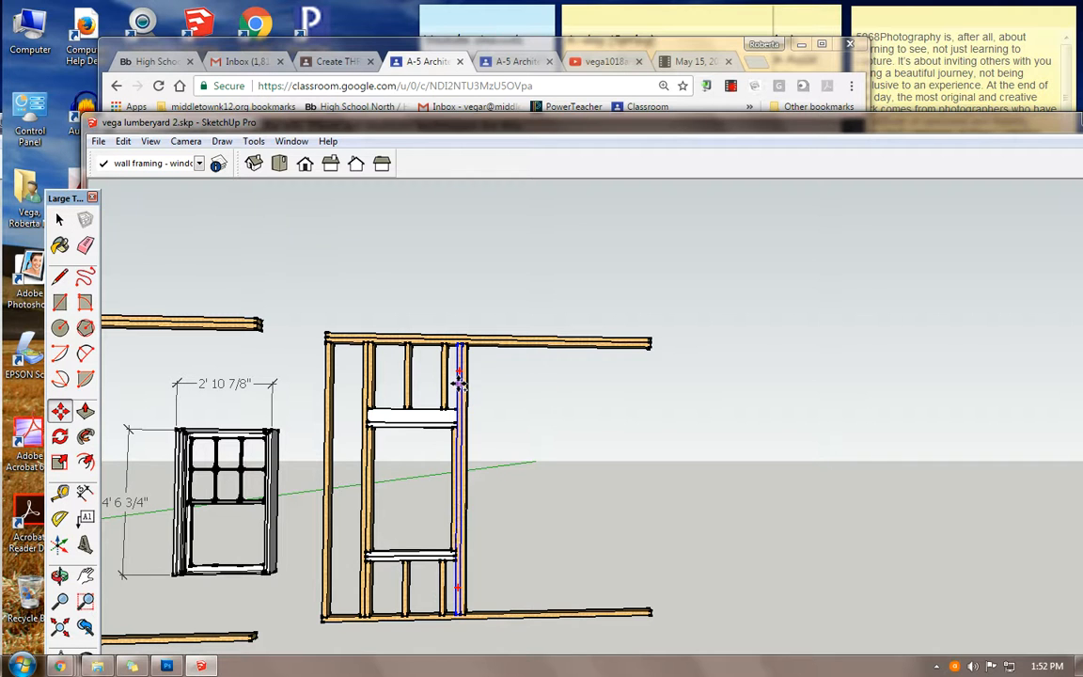
{"action": "left_click_drag", "start_coordinate": [459, 380], "coordinate": [714, 428], "text": "ctrl"}
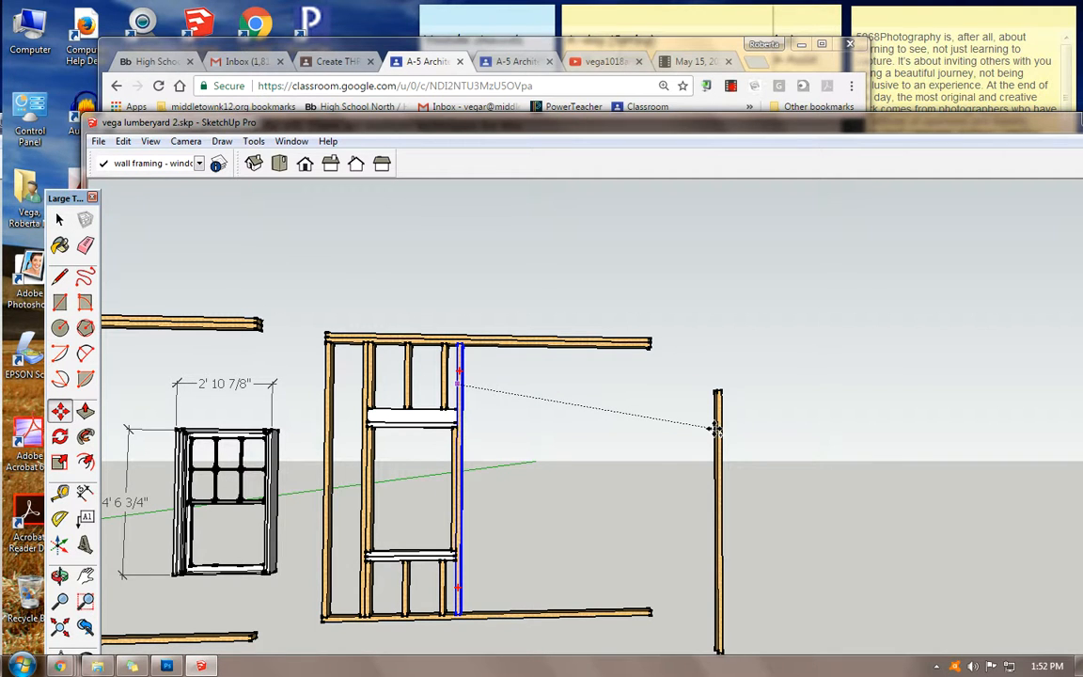
{"action": "type", "text": "16"}
{"action": "key", "text": "Return"}
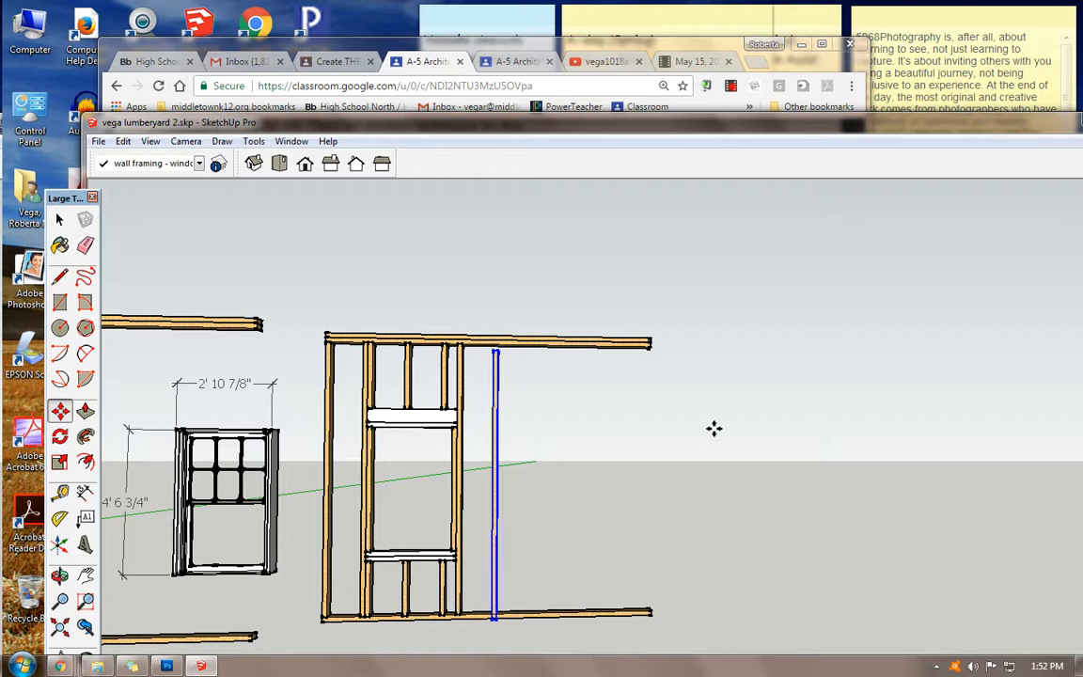
{"action": "key", "text": "ctrl+z"}
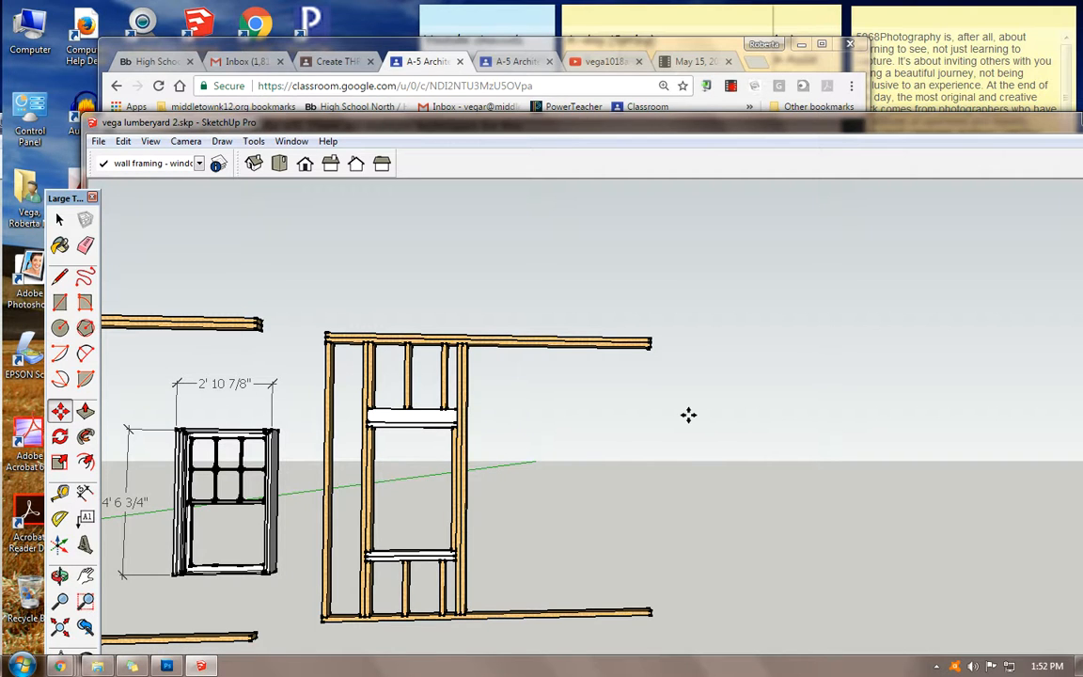
{"action": "key", "text": "ctrl+y"}
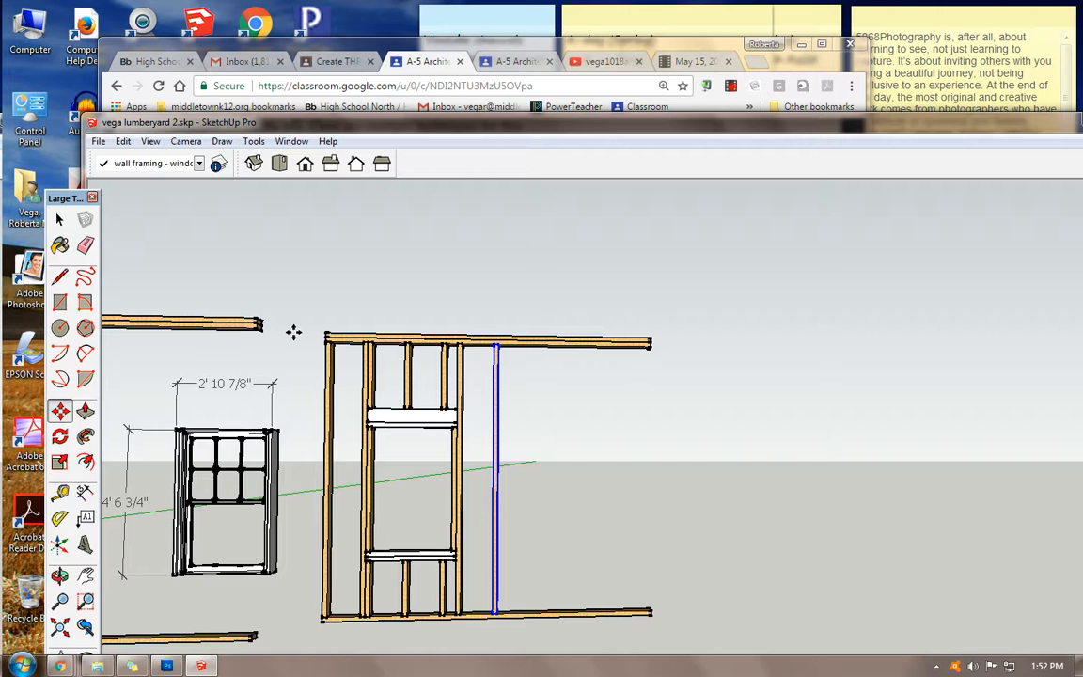
- Delete the width and height dimensions of the loose window
{"action": "left_click", "coordinate": [59, 219]}
{"action": "left_click", "coordinate": [161, 232]}
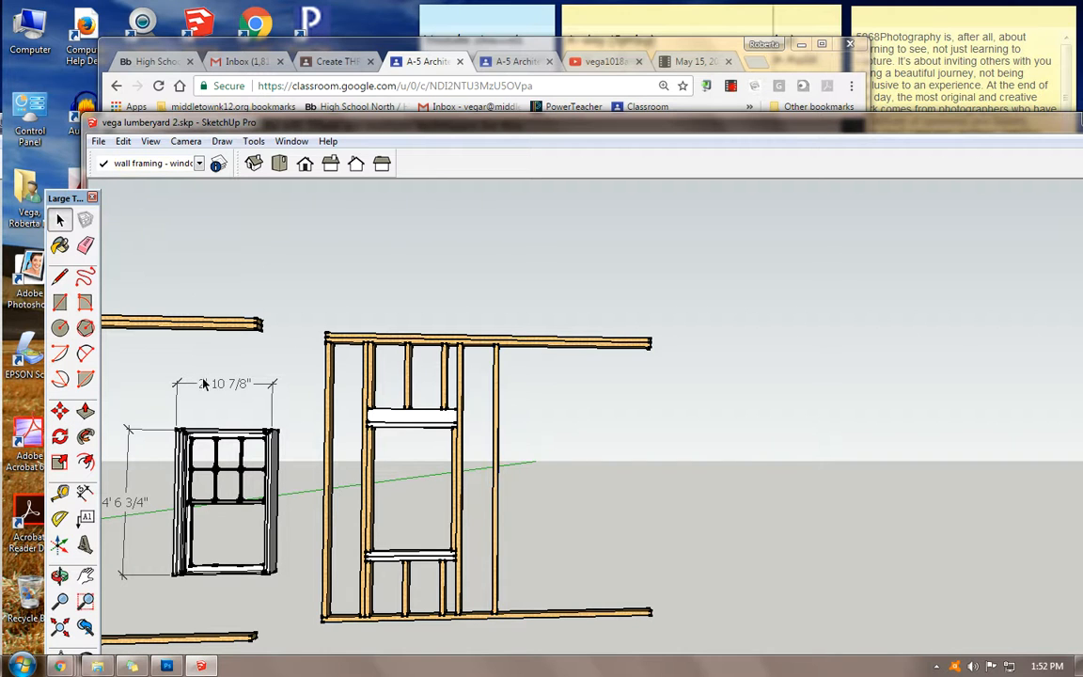
{"action": "left_click", "coordinate": [272, 393]}
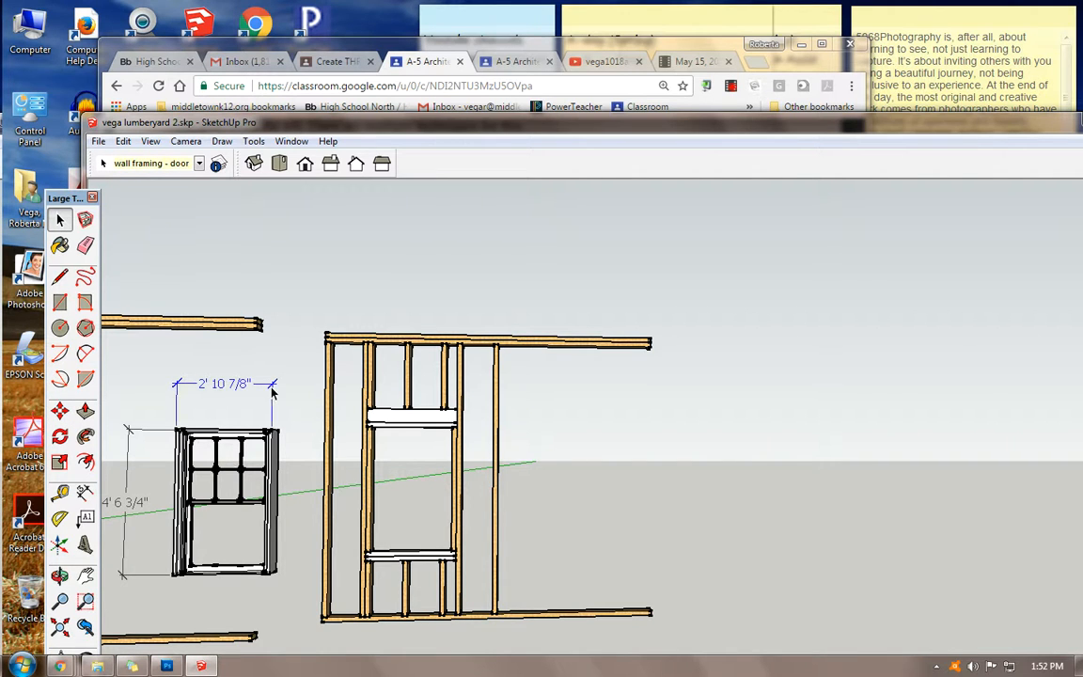
{"action": "key", "text": "Delete"}
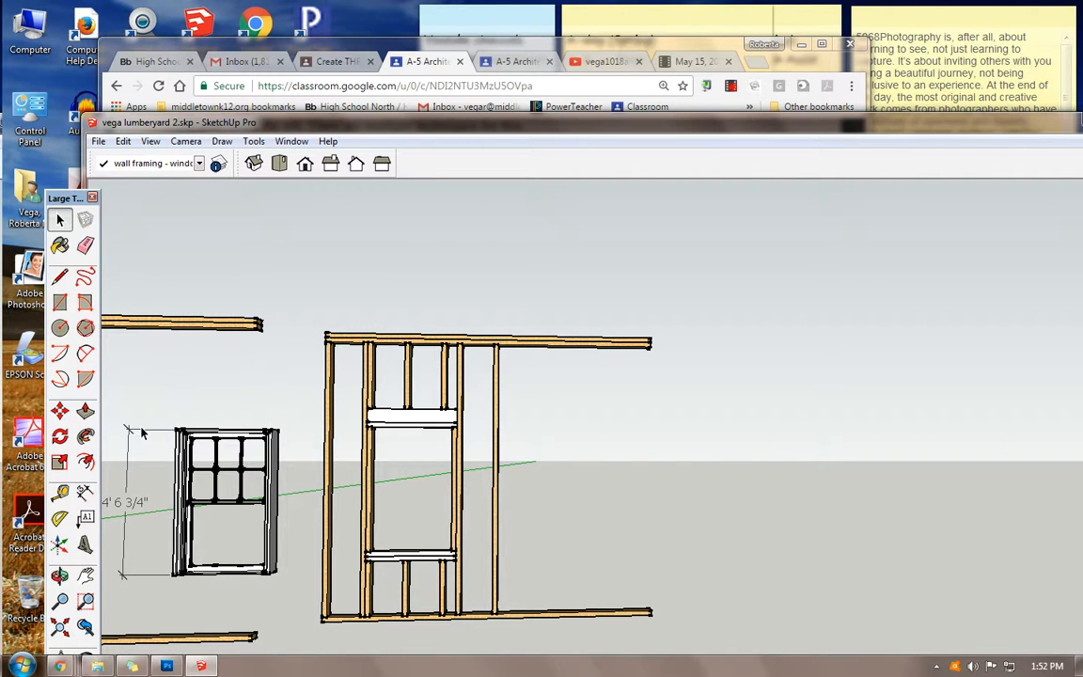
{"action": "left_click", "coordinate": [149, 433]}
{"action": "key", "text": "Delete"}
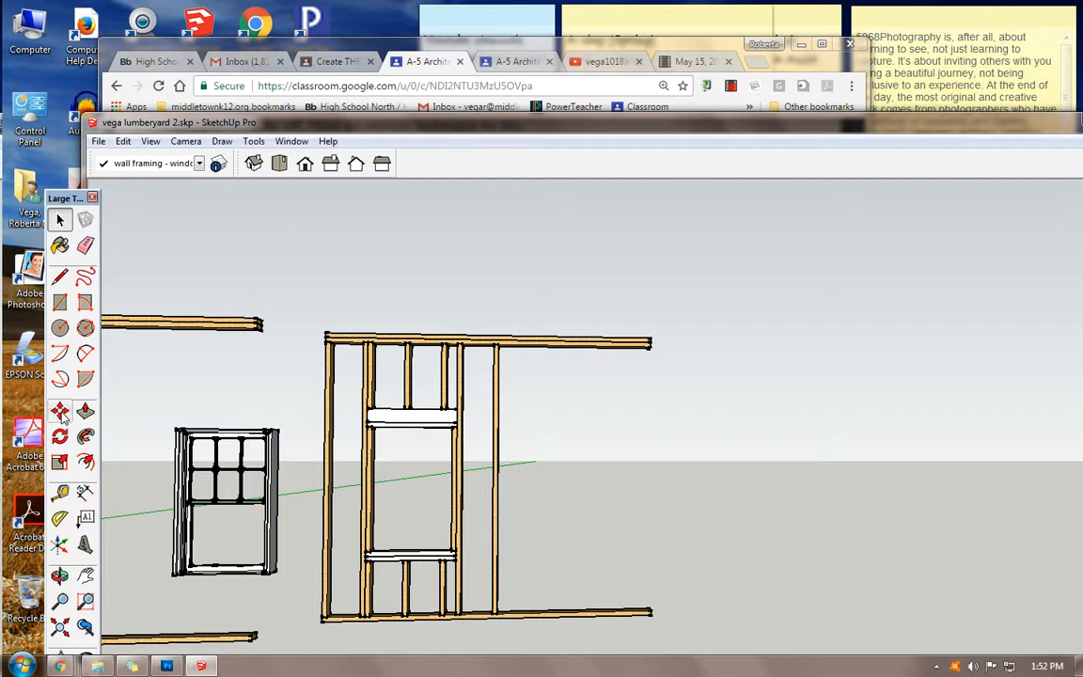
- Move the window from beside the wall over to the framed opening
{"action": "left_click", "coordinate": [175, 433]}
{"action": "left_click", "coordinate": [59, 410]}
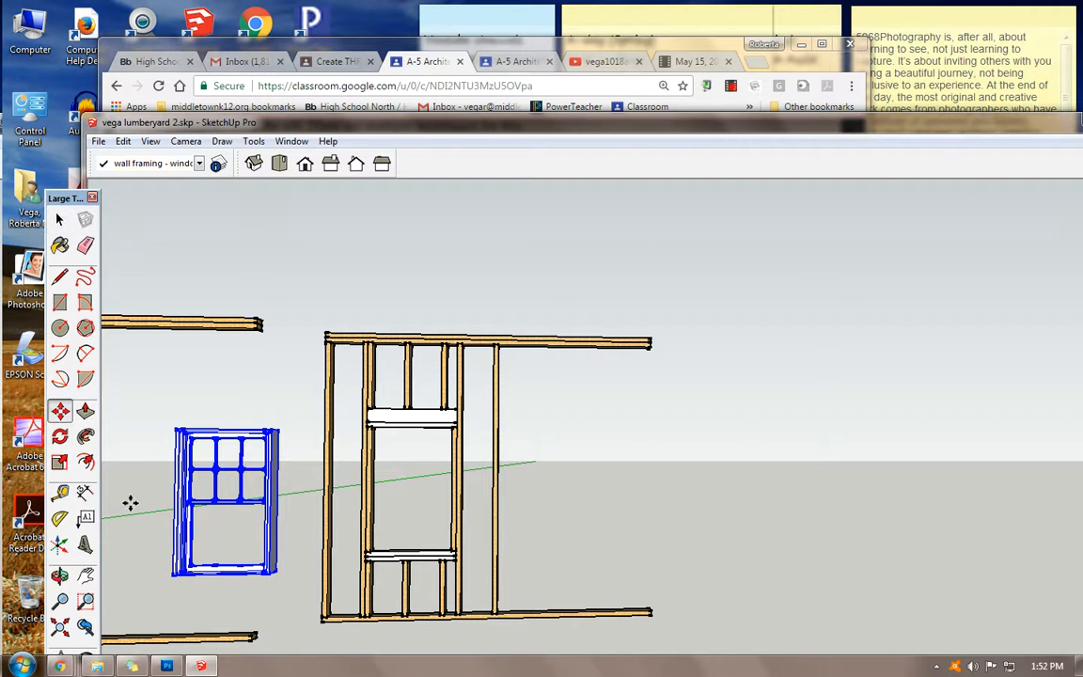
{"action": "left_click_drag", "start_coordinate": [176, 563], "coordinate": [383, 536]}
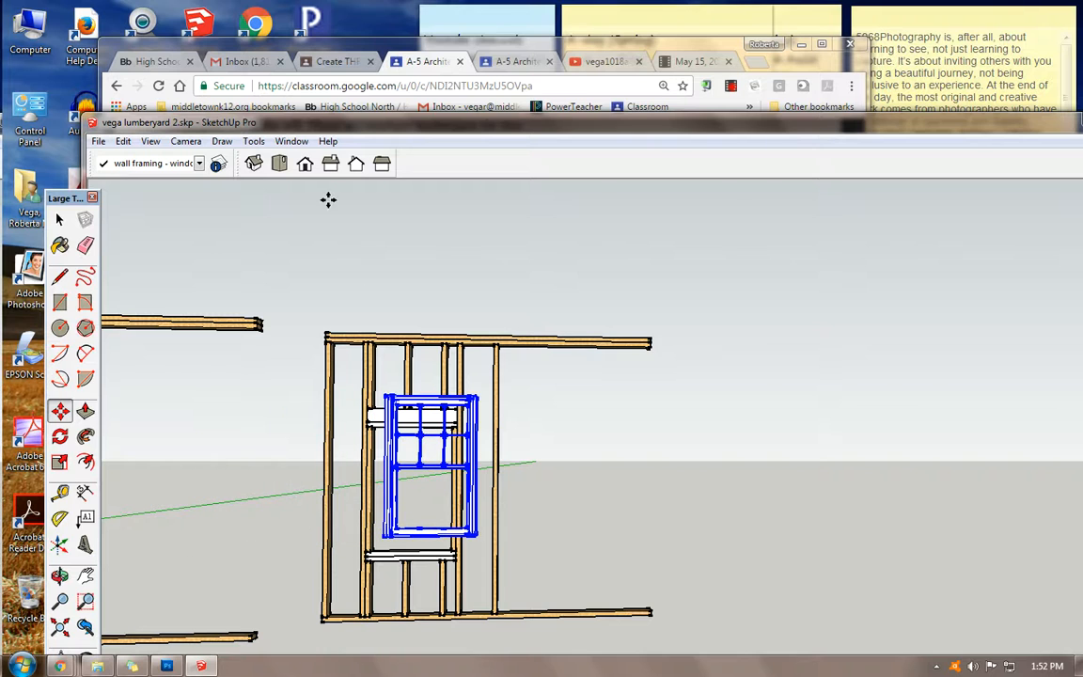
- Lower the window into the opening so that it fits between the header and the sill
{"action": "left_click", "coordinate": [279, 164]}
{"action": "left_click_drag", "start_coordinate": [698, 483], "coordinate": [654, 387]}
{"action": "left_click", "coordinate": [60, 575]}
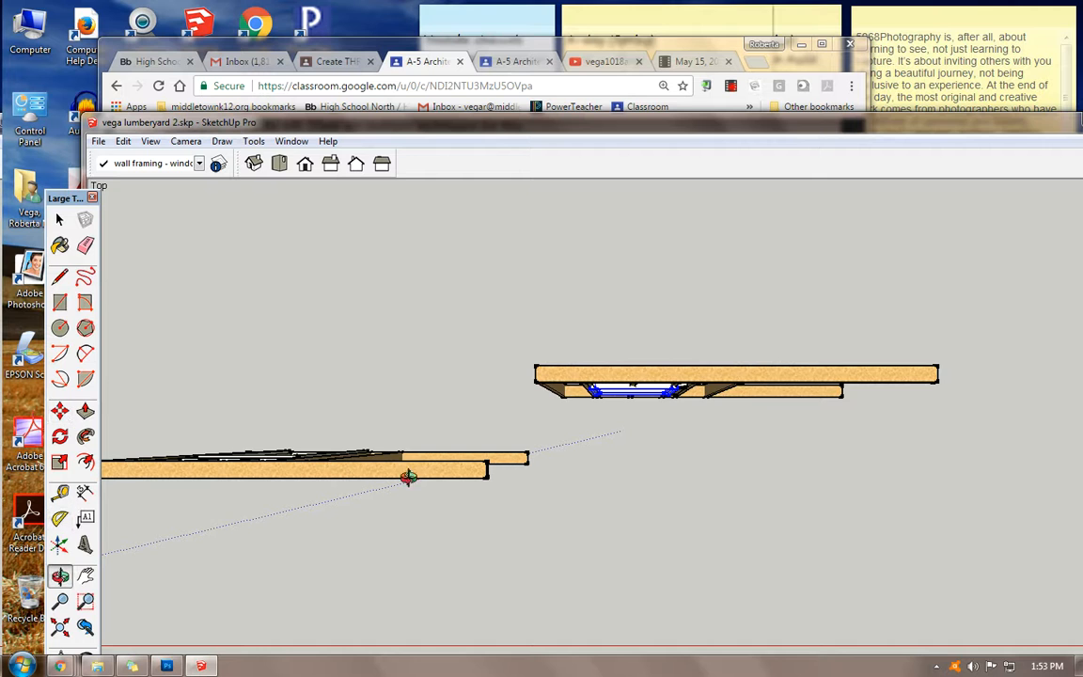
{"action": "left_click_drag", "start_coordinate": [538, 462], "coordinate": [693, 479]}
{"action": "scroll", "coordinate": [693, 479], "scroll_direction": "up", "scroll_amount": 1}
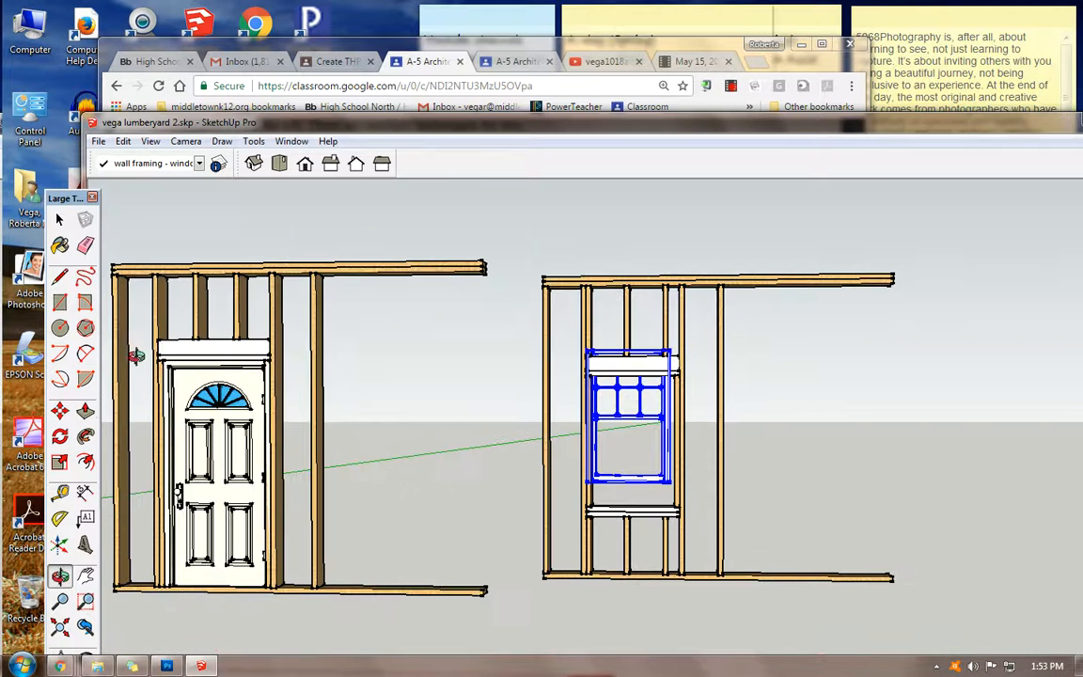
{"action": "left_click", "coordinate": [60, 411]}
{"action": "left_click_drag", "start_coordinate": [611, 481], "coordinate": [616, 503]}
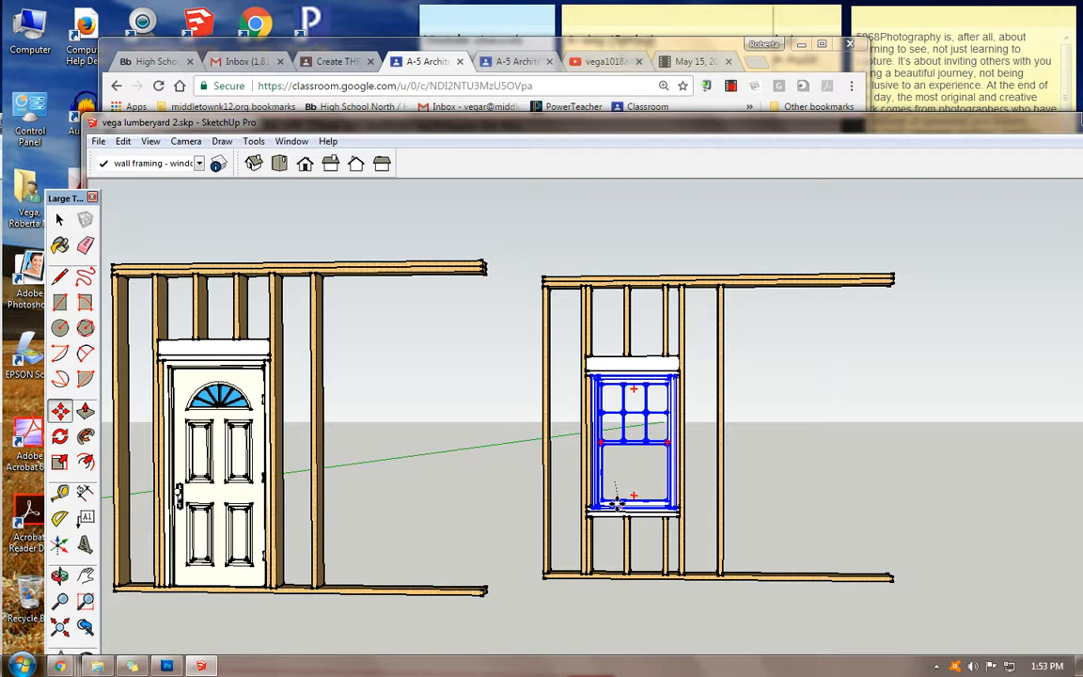
- Shift the window by its lower front corner to sit on the sill against the short side stud, undoing any stray move
{"action": "scroll", "coordinate": [618, 499], "scroll_direction": "up", "scroll_amount": 5}
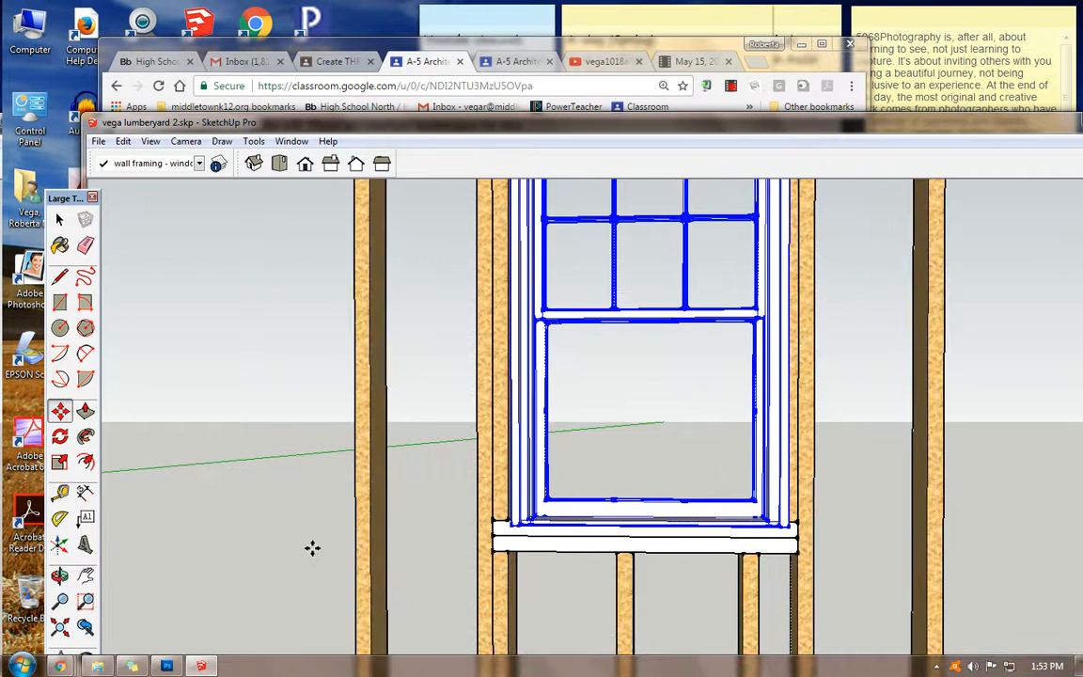
{"action": "left_click", "coordinate": [59, 576]}
{"action": "left_click_drag", "start_coordinate": [350, 505], "coordinate": [564, 515]}
{"action": "left_click", "coordinate": [59, 411]}
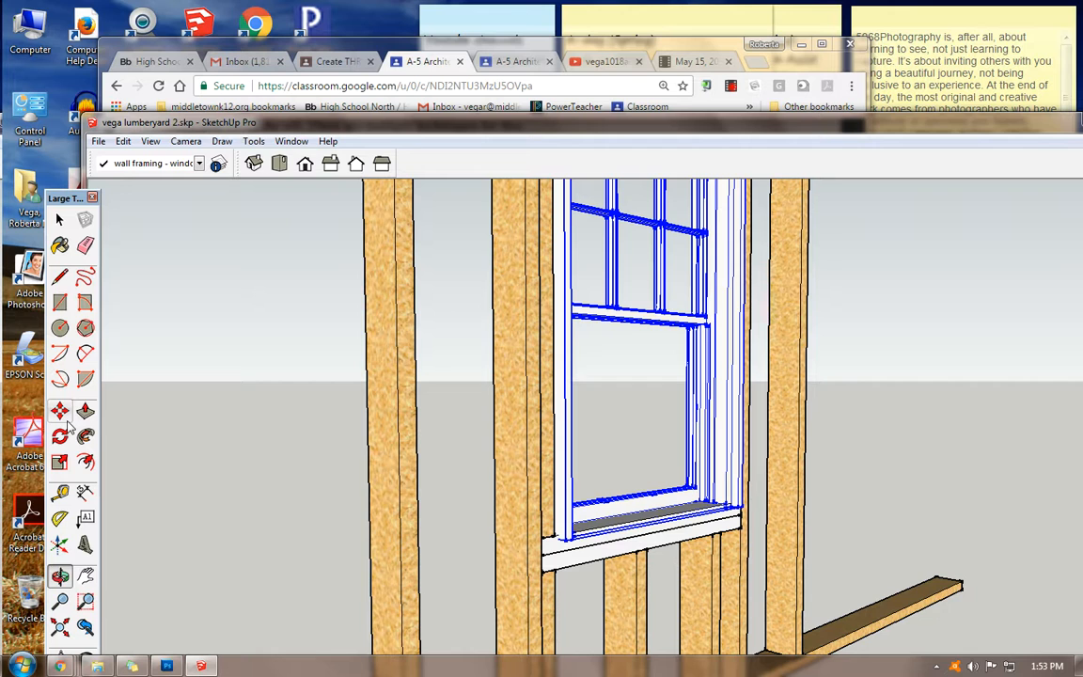
{"action": "left_click", "coordinate": [566, 539]}
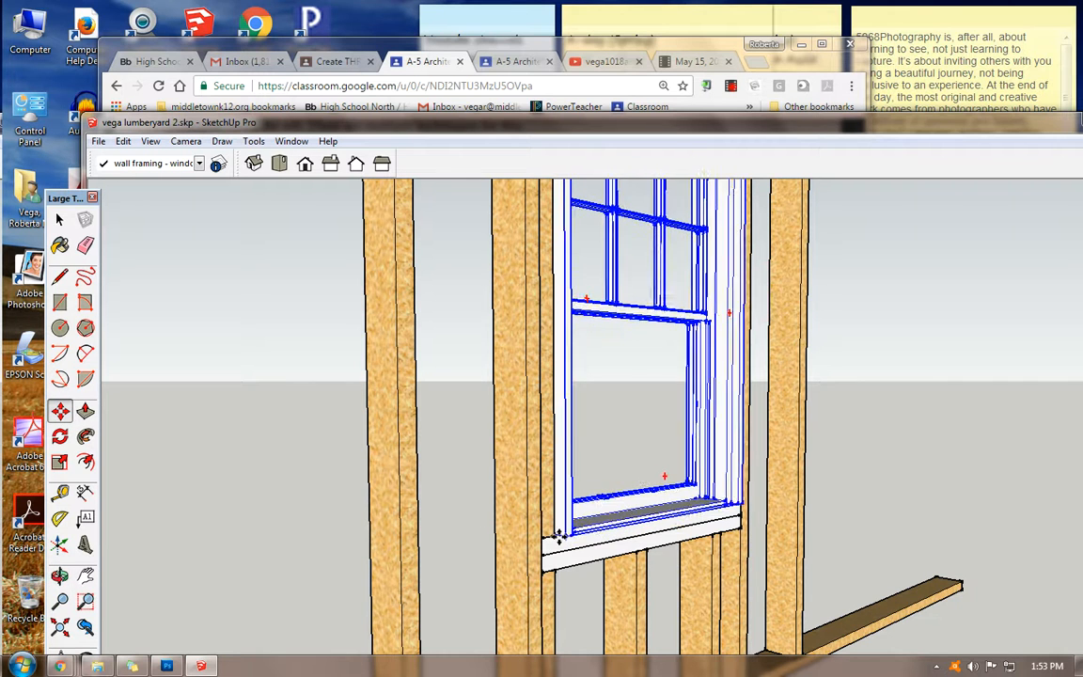
{"action": "left_click", "coordinate": [558, 537]}
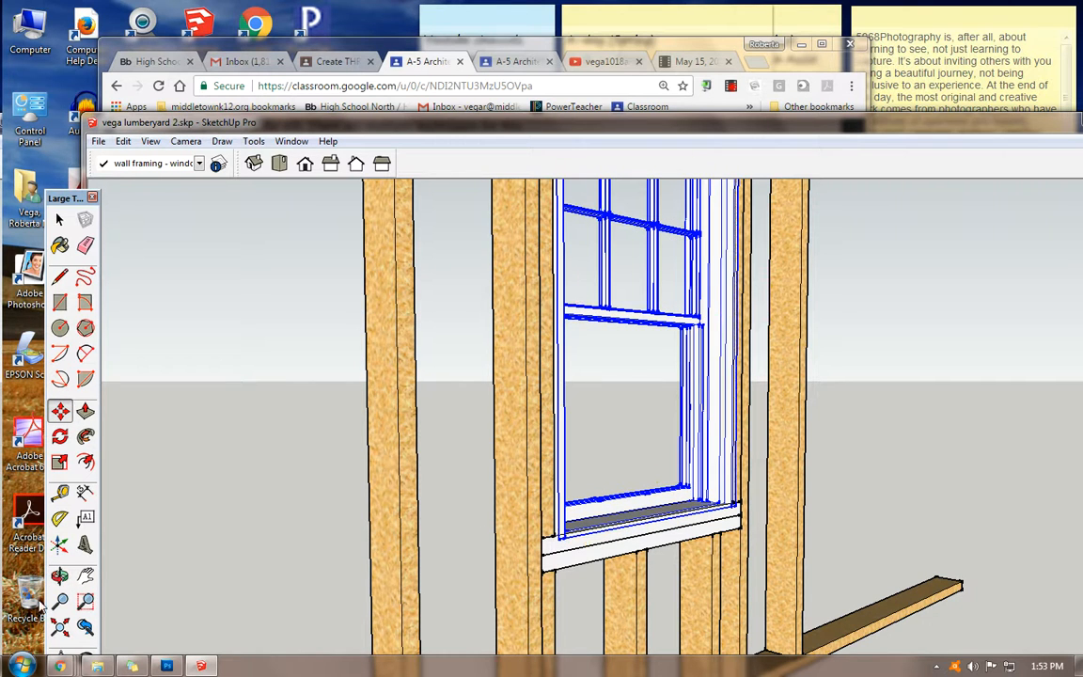
{"action": "left_click", "coordinate": [331, 513]}
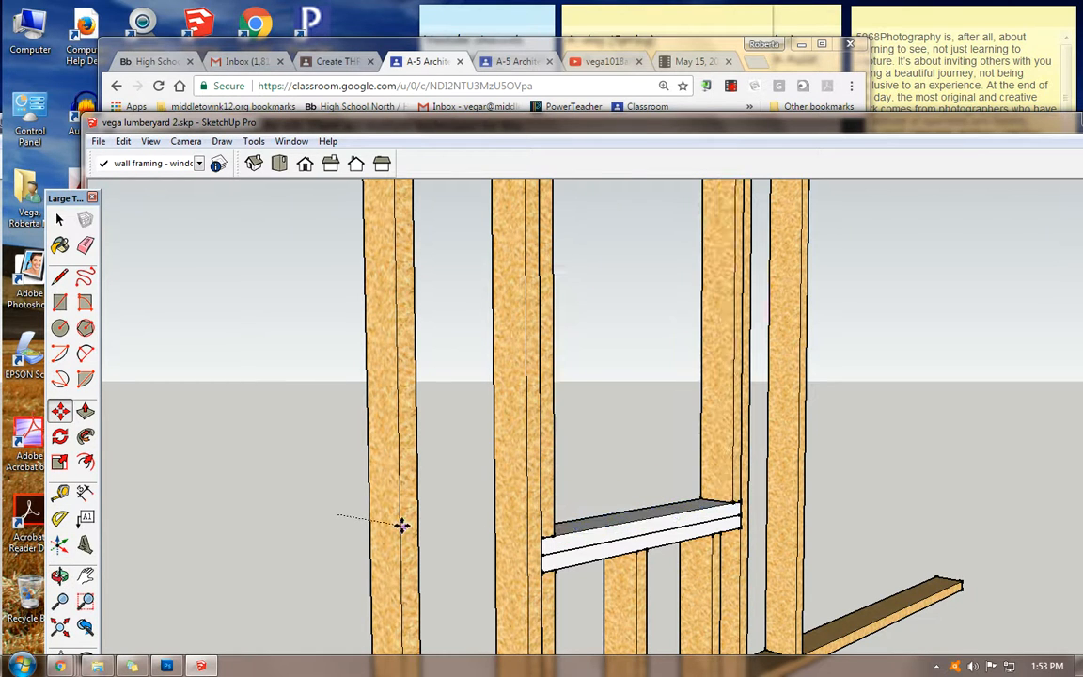
{"action": "left_click", "coordinate": [403, 525]}
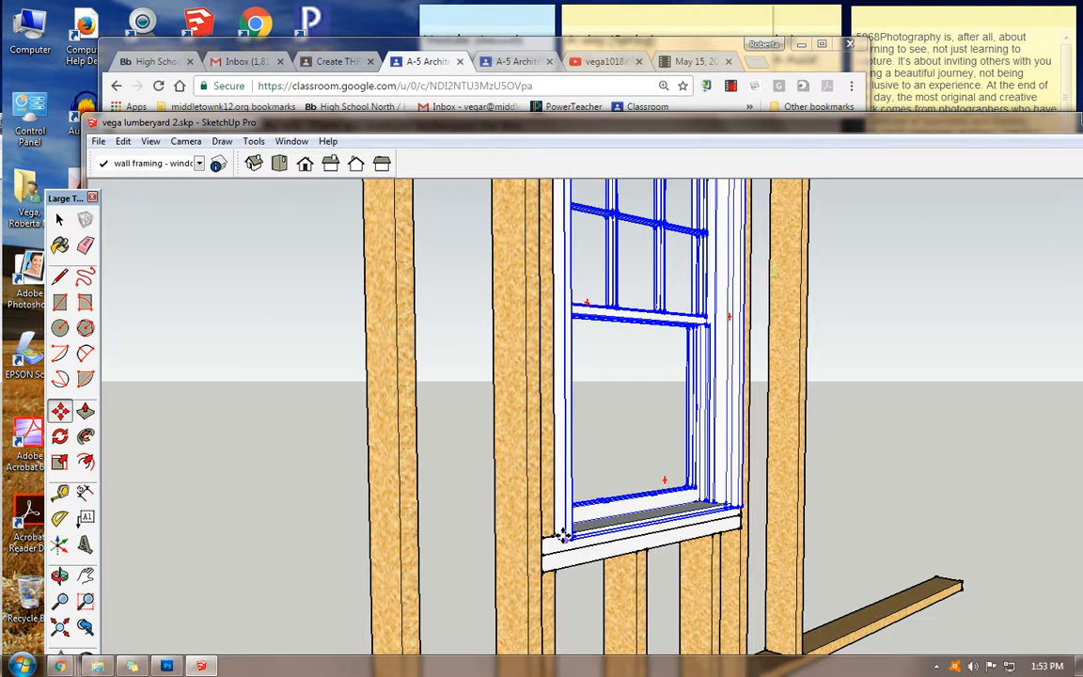
{"action": "left_click", "coordinate": [561, 534]}
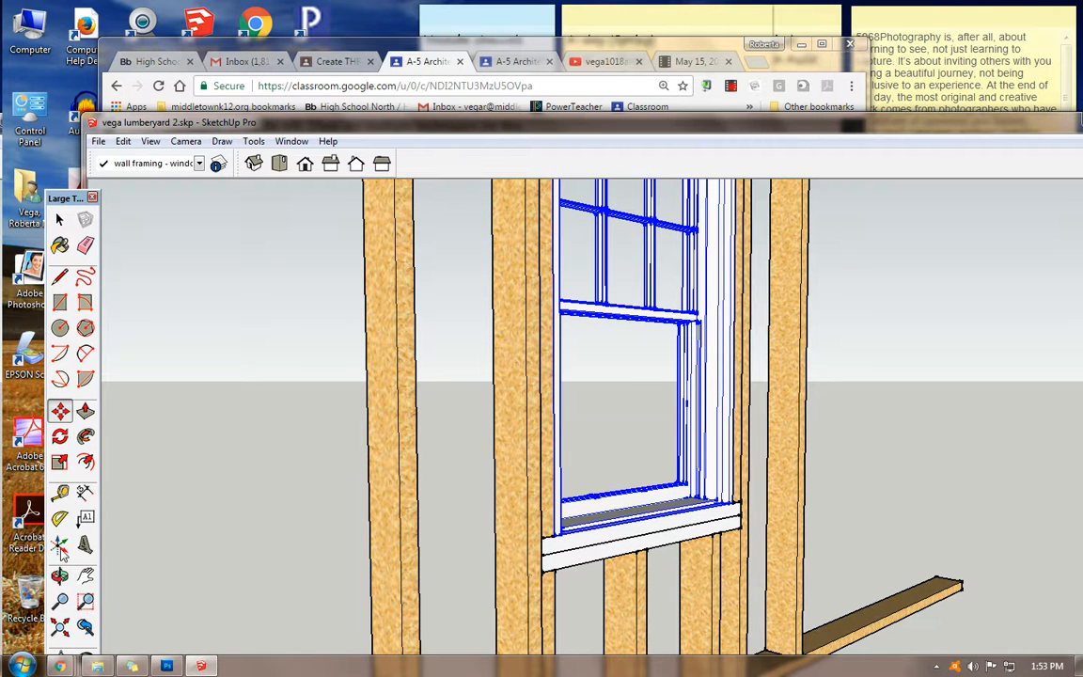
- Rotate the selected window horizontally within its framed opening, working in the top view with the pivot at the middle of the window
{"action": "left_click", "coordinate": [60, 575]}
{"action": "left_click_drag", "start_coordinate": [213, 507], "coordinate": [607, 512]}
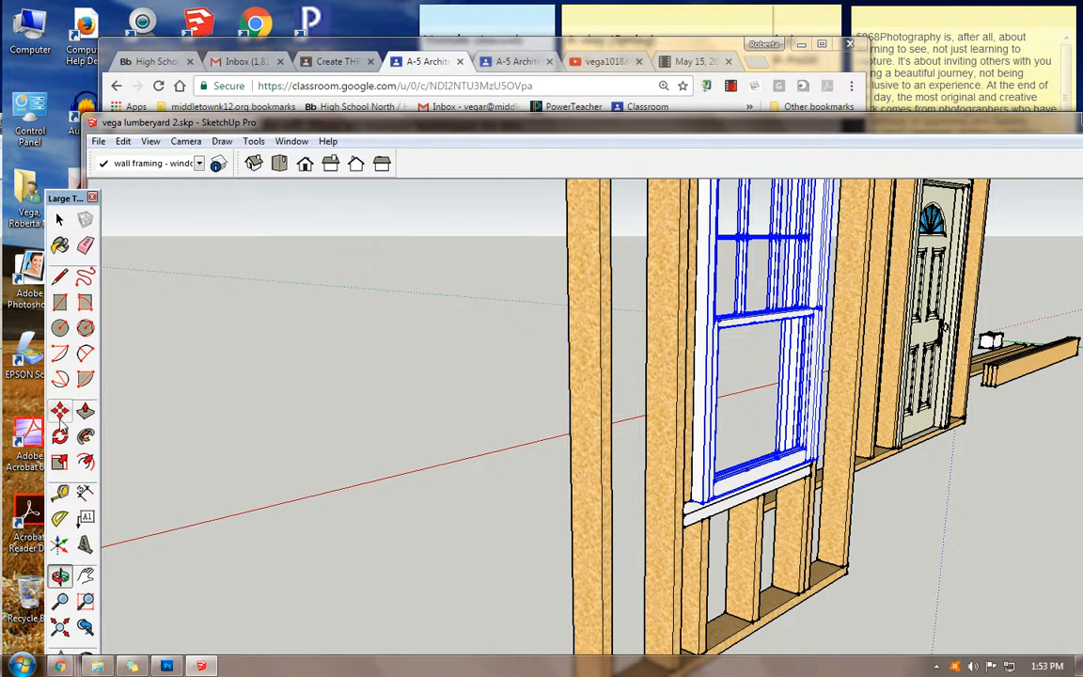
{"action": "left_click", "coordinate": [282, 164]}
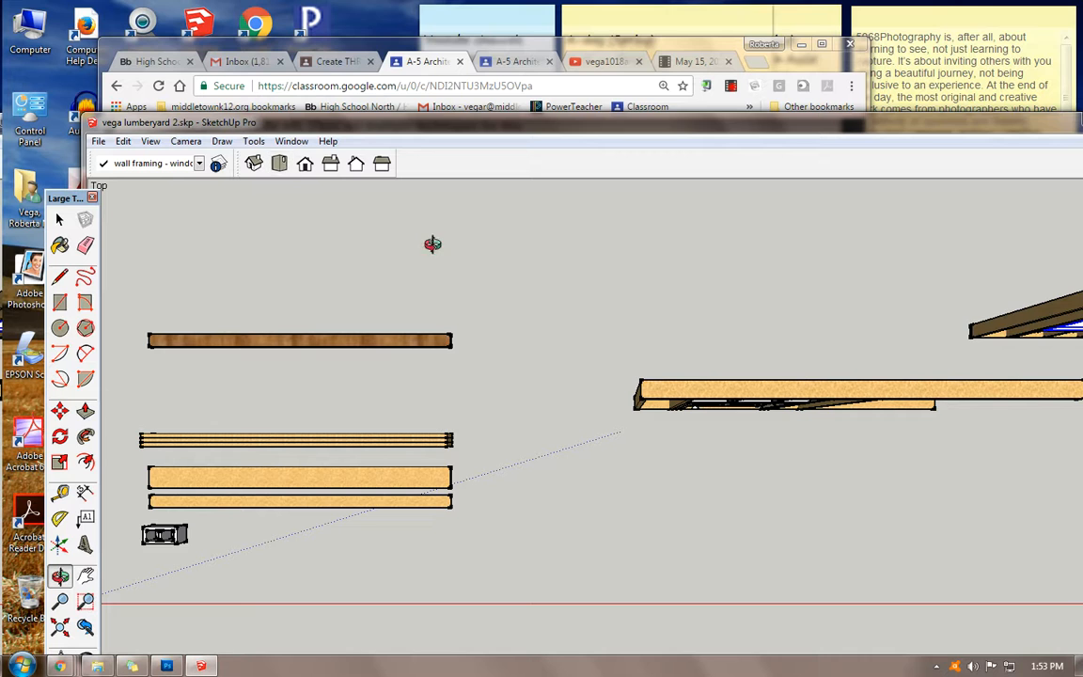
{"action": "left_click", "coordinate": [85, 575]}
{"action": "left_click_drag", "start_coordinate": [747, 284], "coordinate": [286, 349]}
{"action": "left_click", "coordinate": [59, 436]}
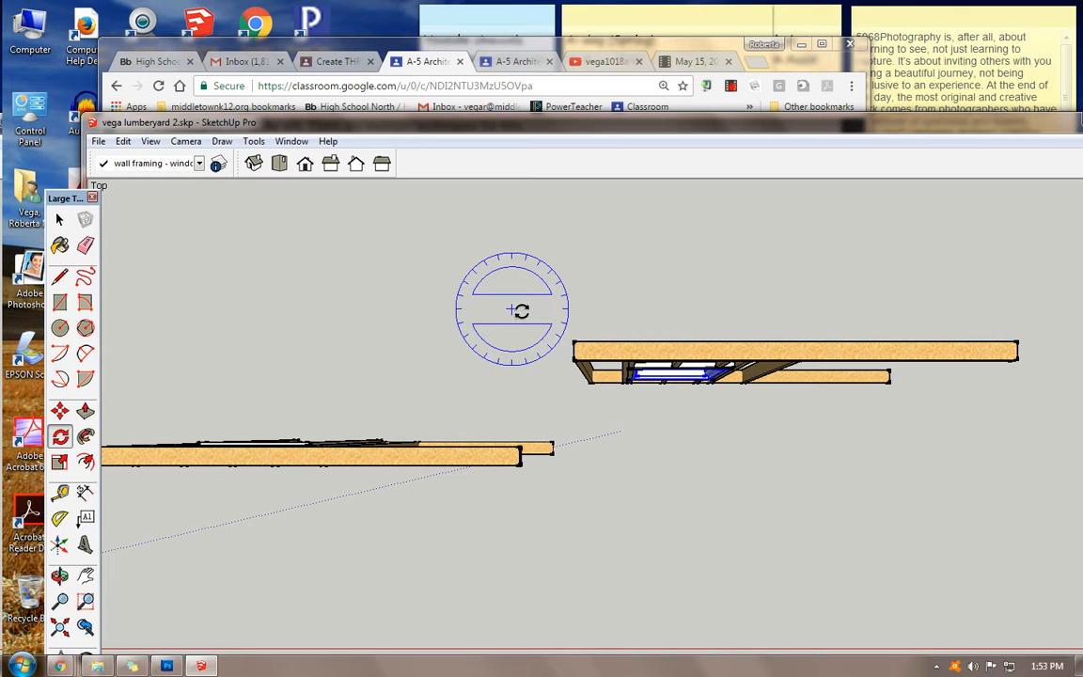
{"action": "left_click", "coordinate": [683, 351]}
{"action": "left_click", "coordinate": [783, 352]}
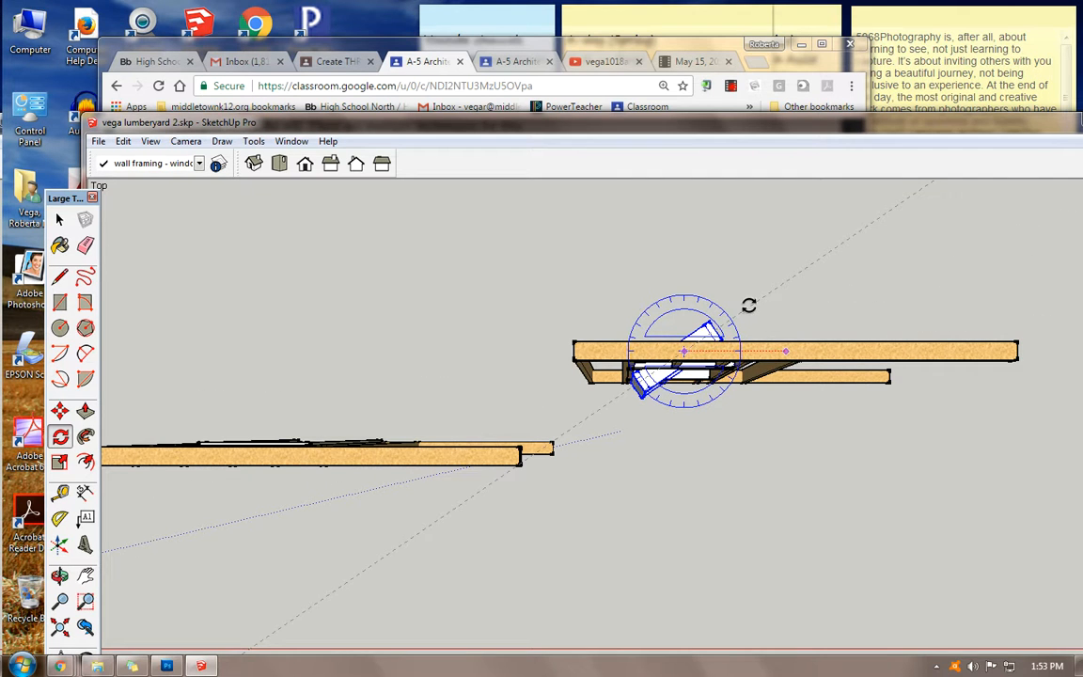
{"action": "key", "text": "Escape"}
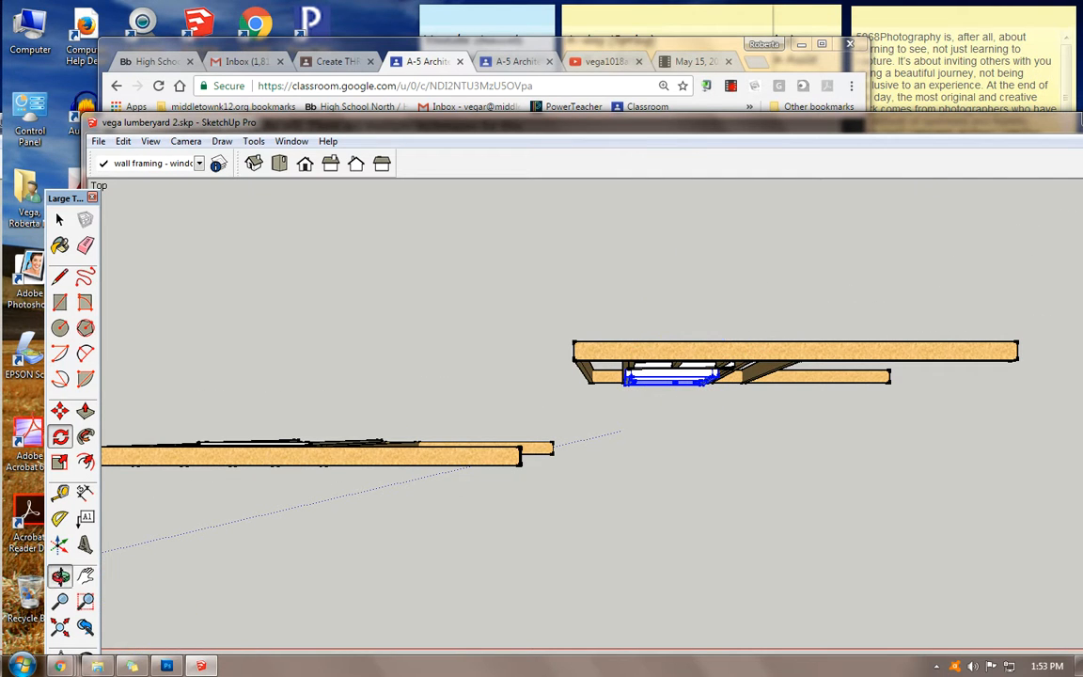
- Move the rotated window by its lower corner back into the opening so that it sits on the sill against the side stud
{"action": "left_click", "coordinate": [61, 577]}
{"action": "left_click_drag", "start_coordinate": [609, 555], "coordinate": [673, 378]}
{"action": "scroll", "coordinate": [619, 525], "scroll_direction": "up", "scroll_amount": 5}
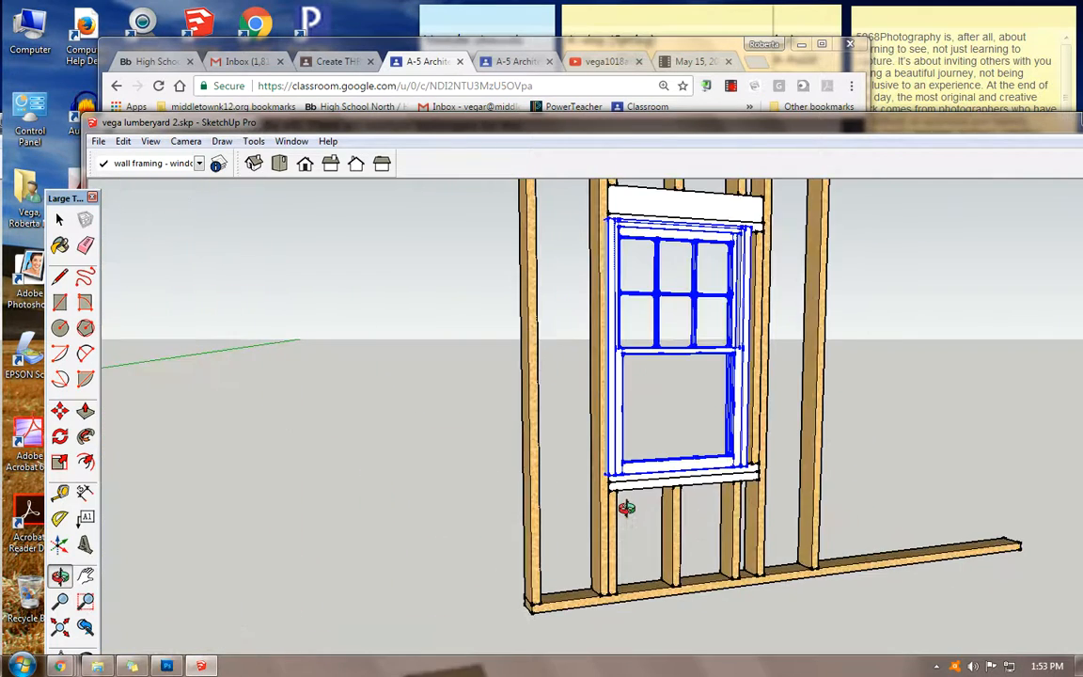
{"action": "scroll", "coordinate": [626, 508], "scroll_direction": "up", "scroll_amount": 5}
{"action": "left_click_drag", "start_coordinate": [558, 485], "coordinate": [827, 532]}
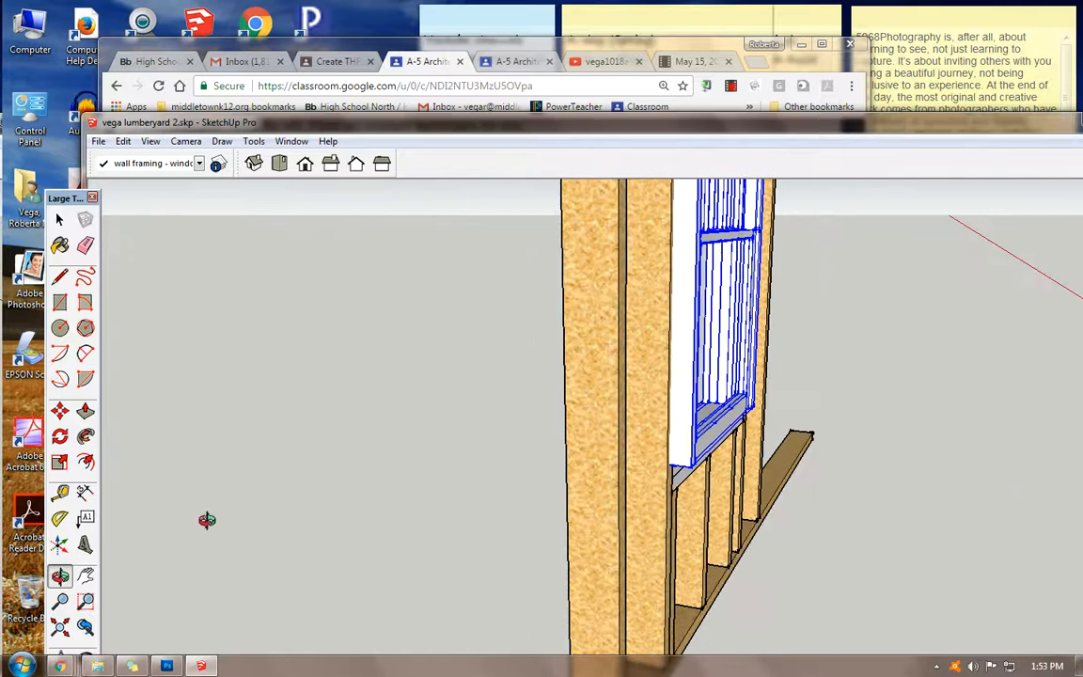
{"action": "left_click", "coordinate": [59, 410]}
{"action": "left_click", "coordinate": [690, 467]}
{"action": "left_click", "coordinate": [684, 427]}
{"action": "scroll", "coordinate": [681, 431], "scroll_direction": "up", "scroll_amount": 3}
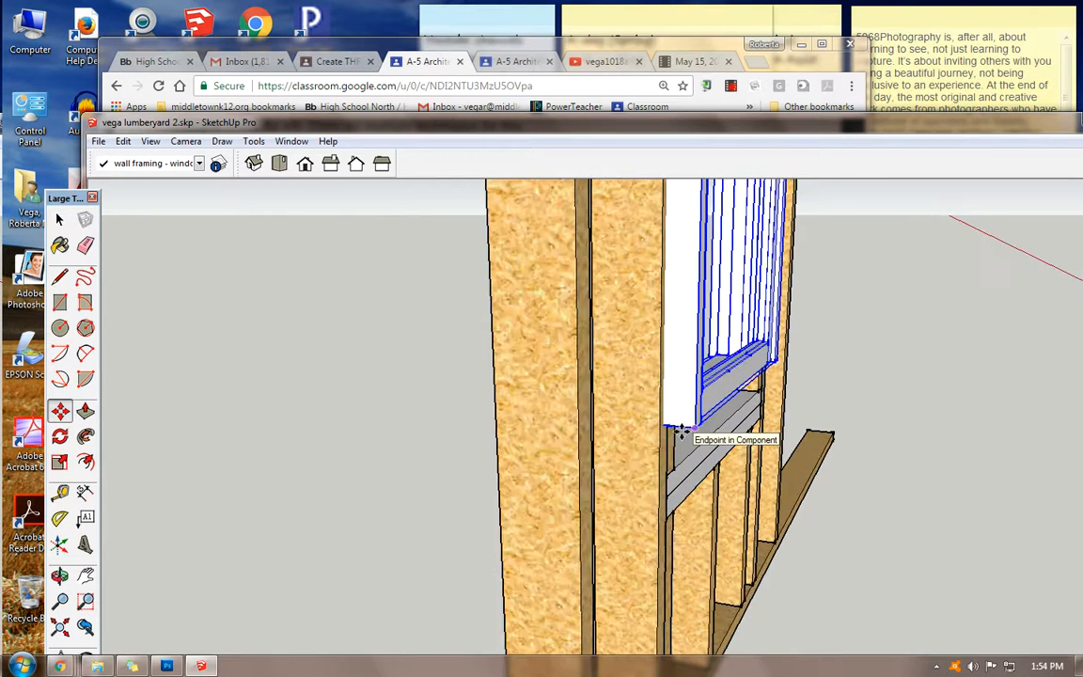
{"action": "scroll", "coordinate": [682, 431], "scroll_direction": "up", "scroll_amount": 4}
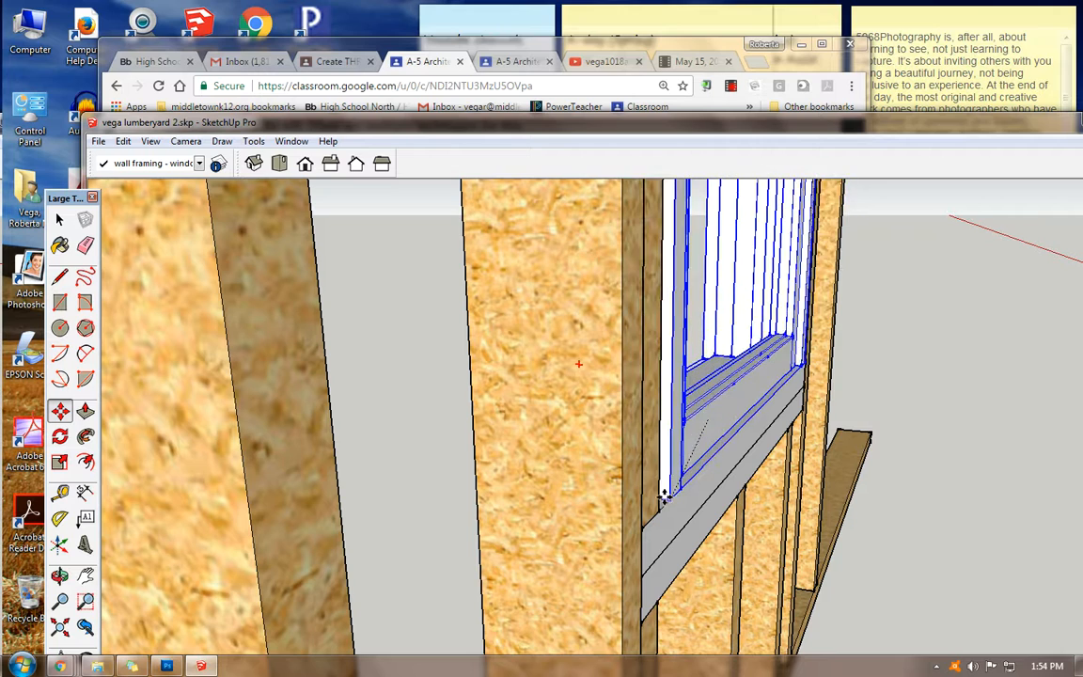
- Select the whole window wall, including plates, studs, header, sill and window, in the front view and make it one group
{"action": "left_click", "coordinate": [59, 575]}
{"action": "left_click_drag", "start_coordinate": [352, 418], "coordinate": [594, 484]}
{"action": "scroll", "coordinate": [594, 484], "scroll_direction": "down", "scroll_amount": 10}
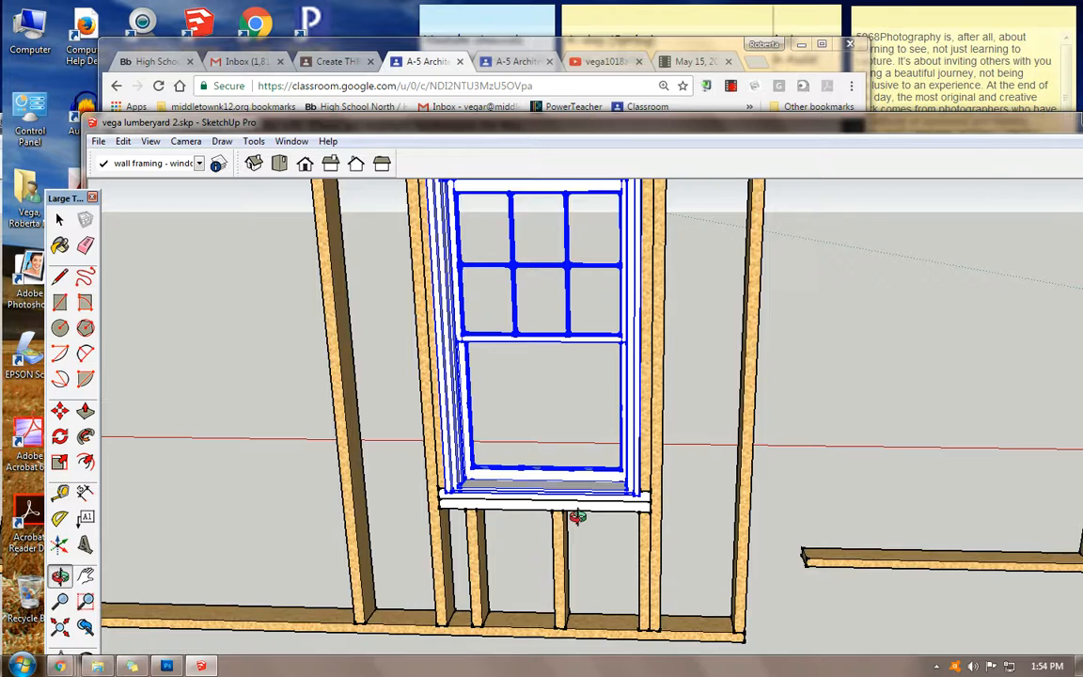
{"action": "scroll", "coordinate": [464, 503], "scroll_direction": "down", "scroll_amount": 3}
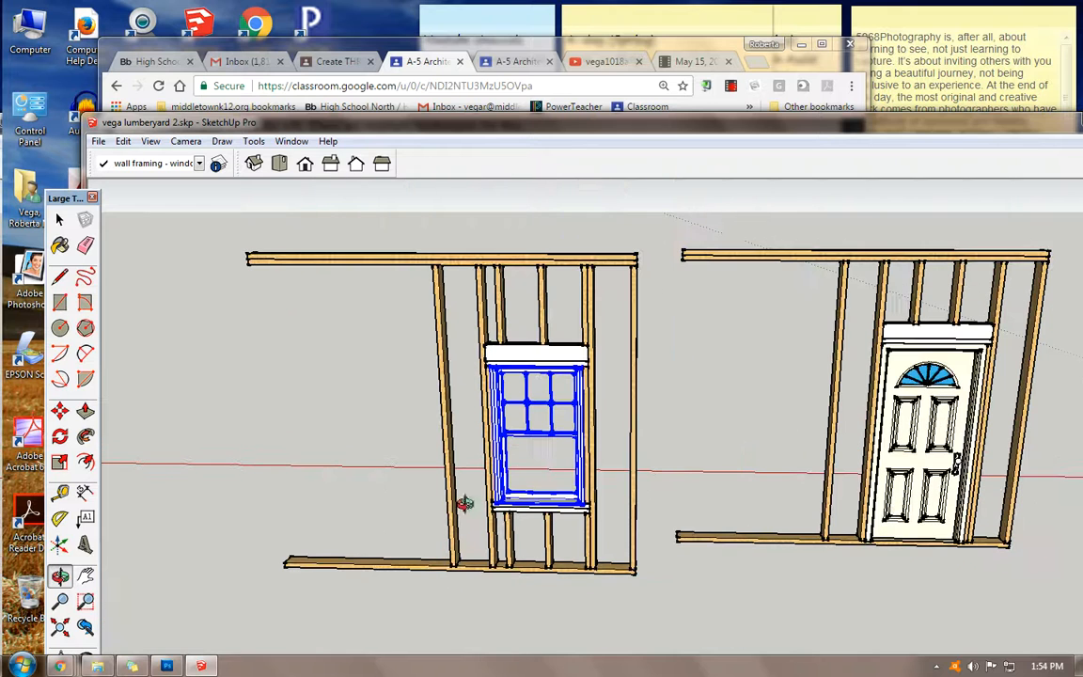
{"action": "left_click", "coordinate": [61, 412]}
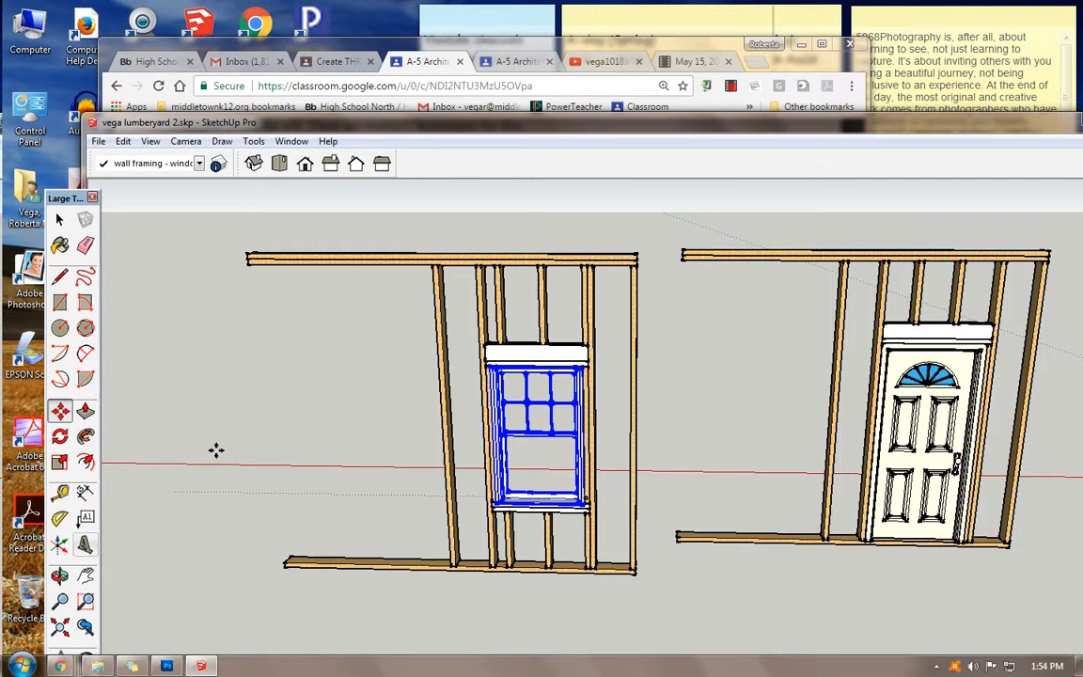
{"action": "left_click", "coordinate": [305, 165]}
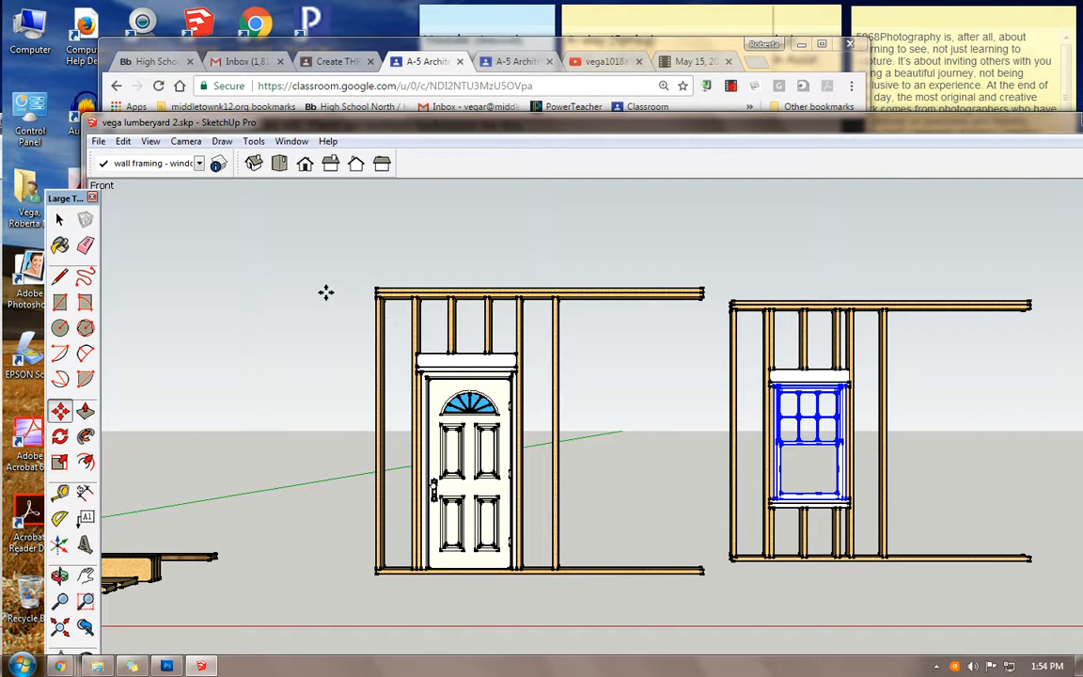
{"action": "left_click", "coordinate": [85, 575]}
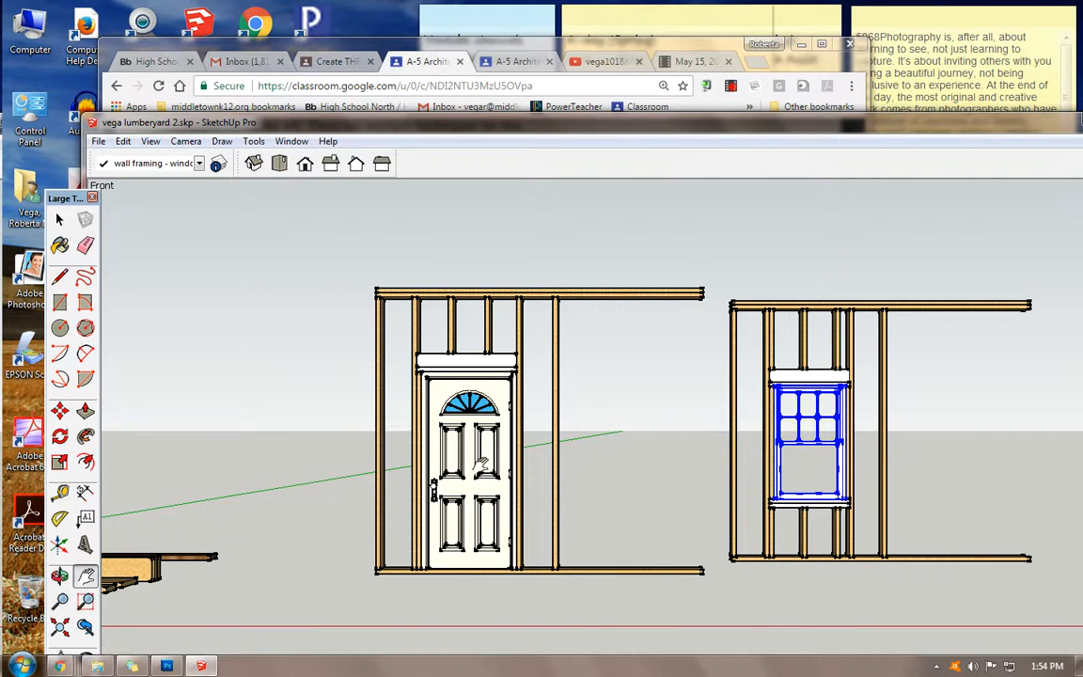
{"action": "left_click_drag", "start_coordinate": [650, 426], "coordinate": [528, 418]}
{"action": "left_click", "coordinate": [59, 220]}
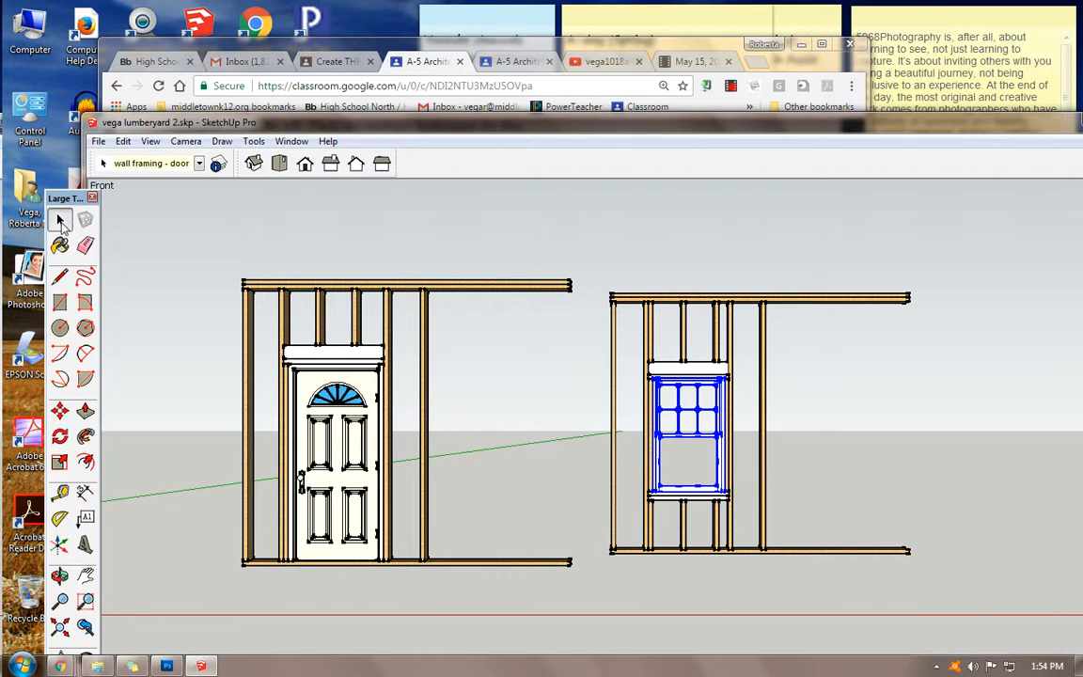
{"action": "left_click_drag", "start_coordinate": [584, 279], "coordinate": [954, 580]}
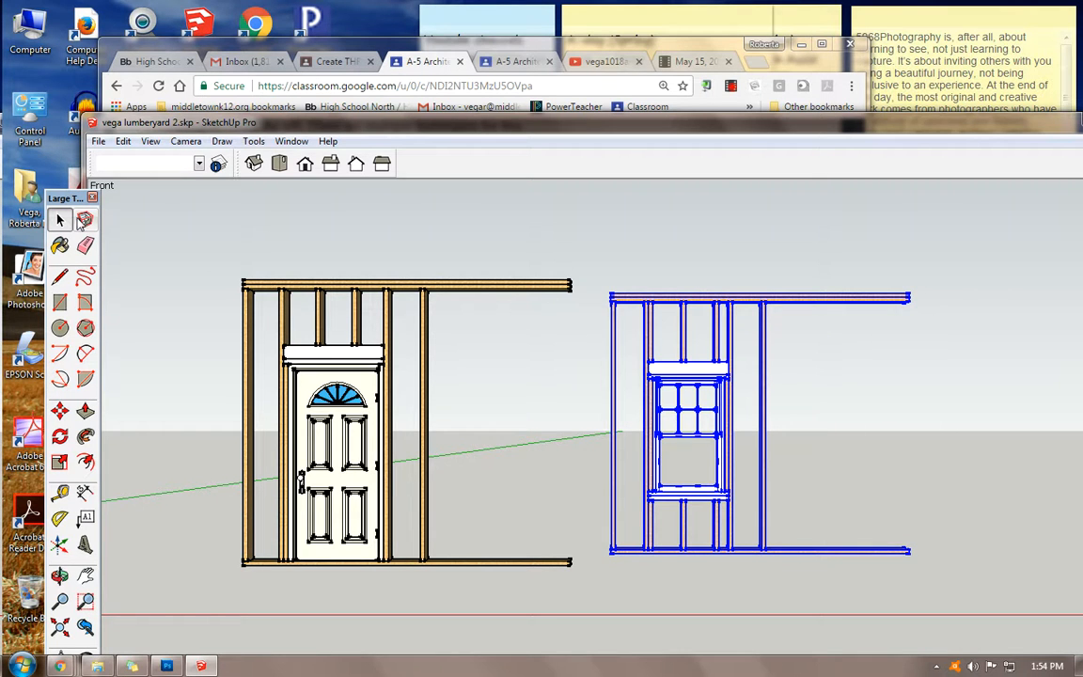
{"action": "left_click", "coordinate": [124, 142]}
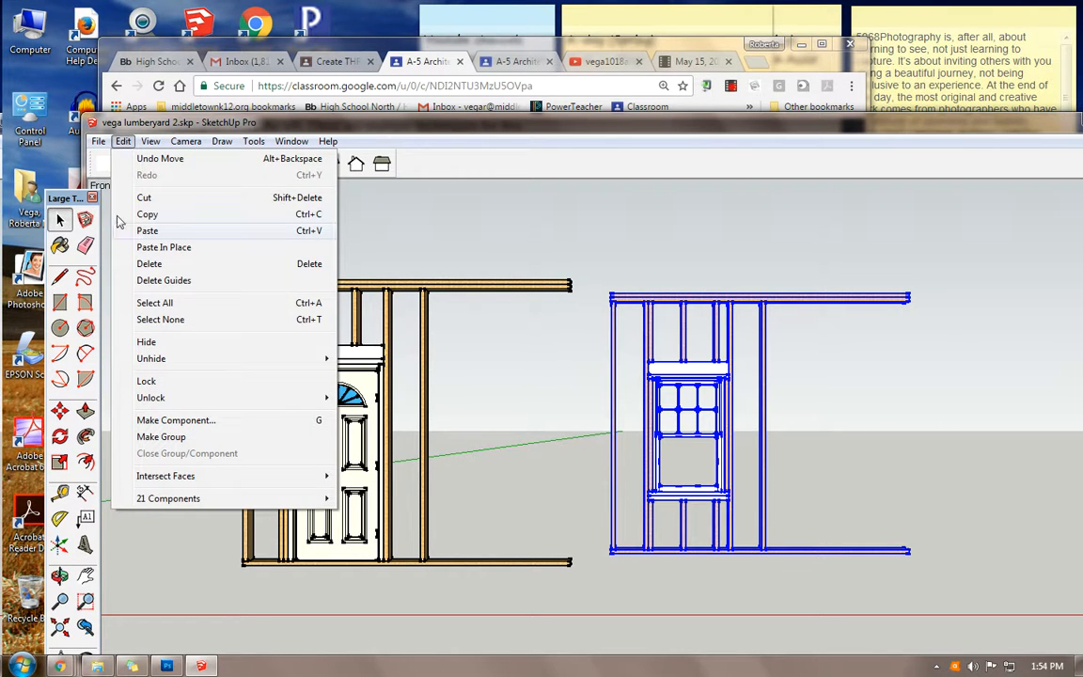
{"action": "left_click", "coordinate": [162, 437]}
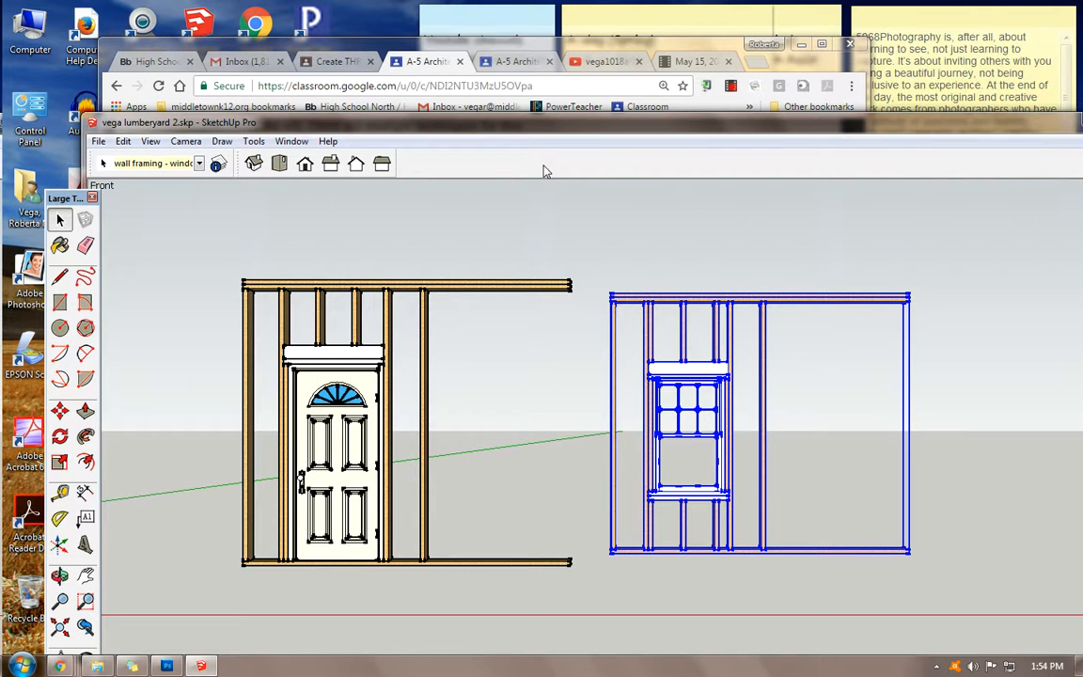
{"action": "mouse_move", "coordinate": [935, 142]}
{"action": "left_mouse_down"}
{"action": "mouse_move", "coordinate": [875, 133]}
{"action": "mouse_move", "coordinate": [855, 114]}
{"action": "left_mouse_up"}
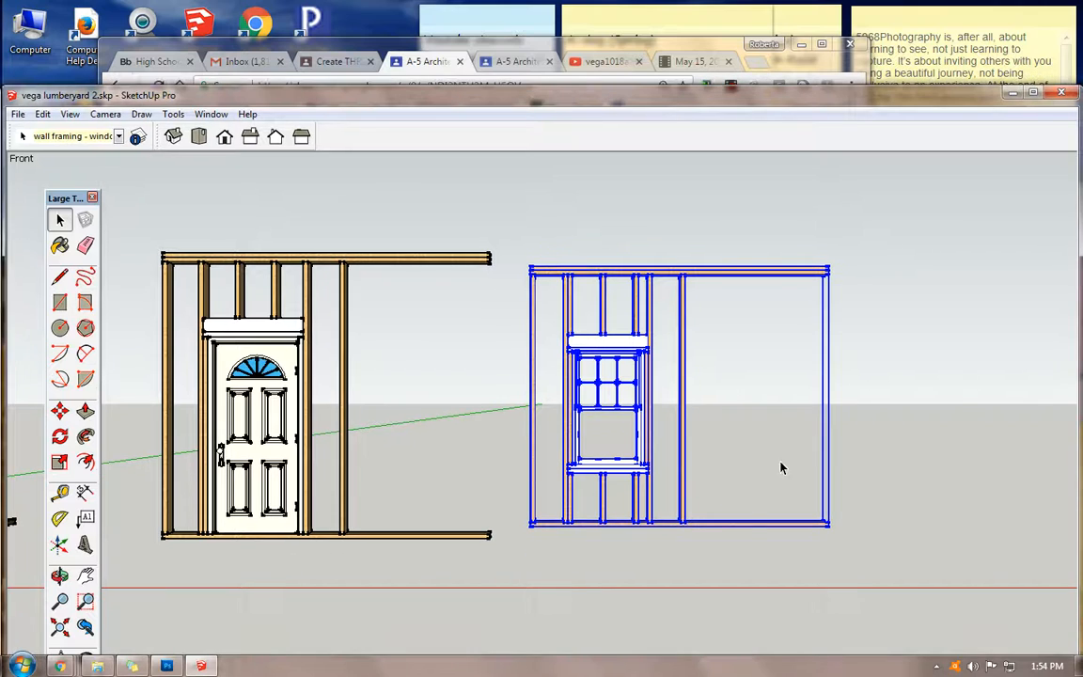